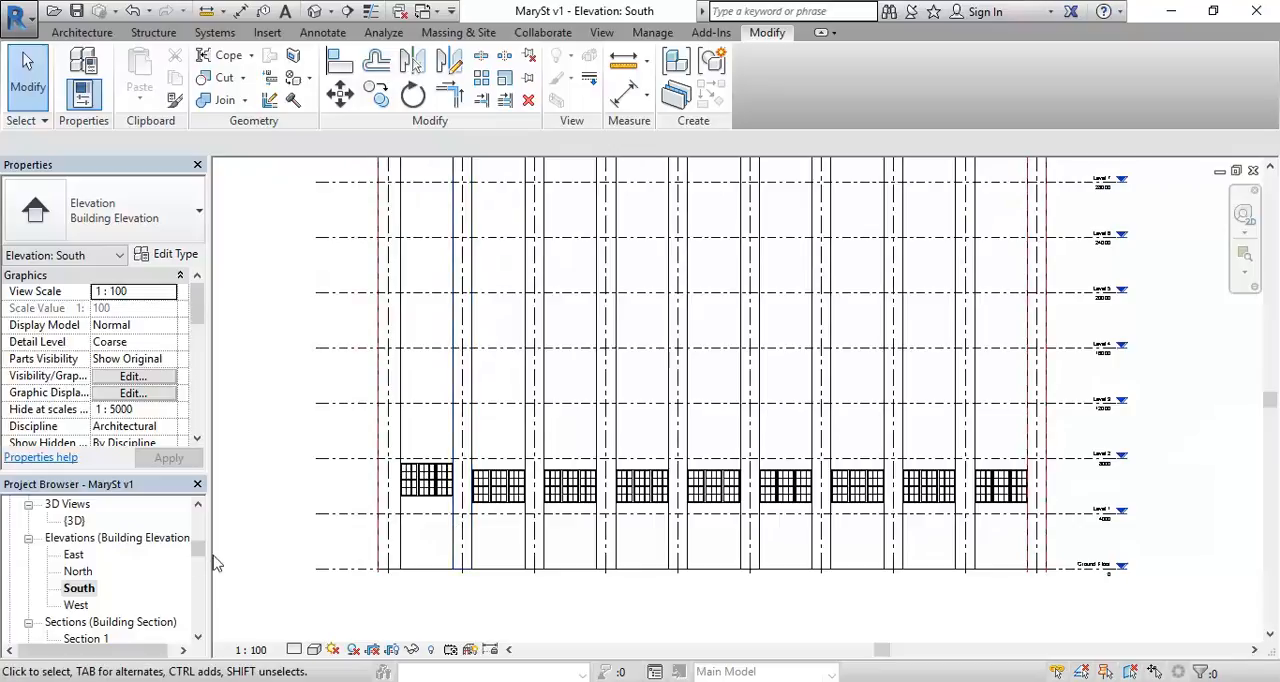
Step: Open the Level 1 floor plan to view the window openings along the south wall
{"action": "scroll", "coordinate": [200, 560], "scroll_direction": "up", "scroll_amount": 5}
{"action": "double_click", "coordinate": [75, 571]}
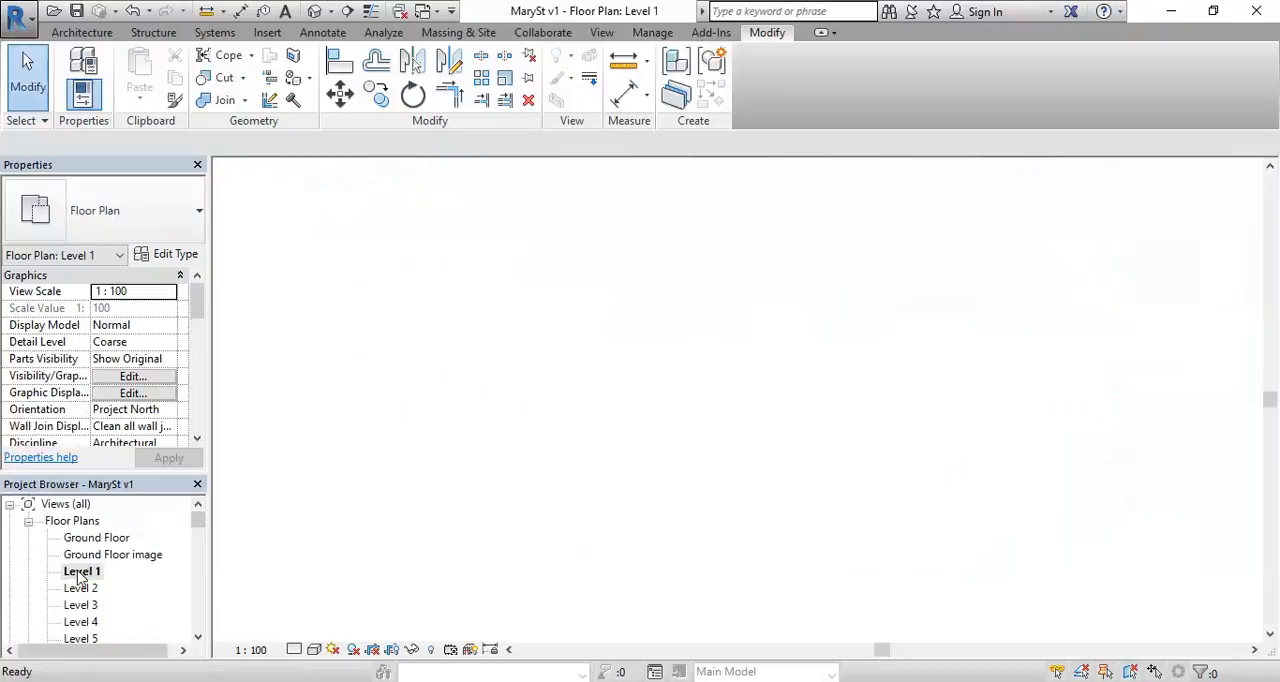
{"action": "scroll", "coordinate": [543, 471], "scroll_direction": "down", "scroll_amount": 6}
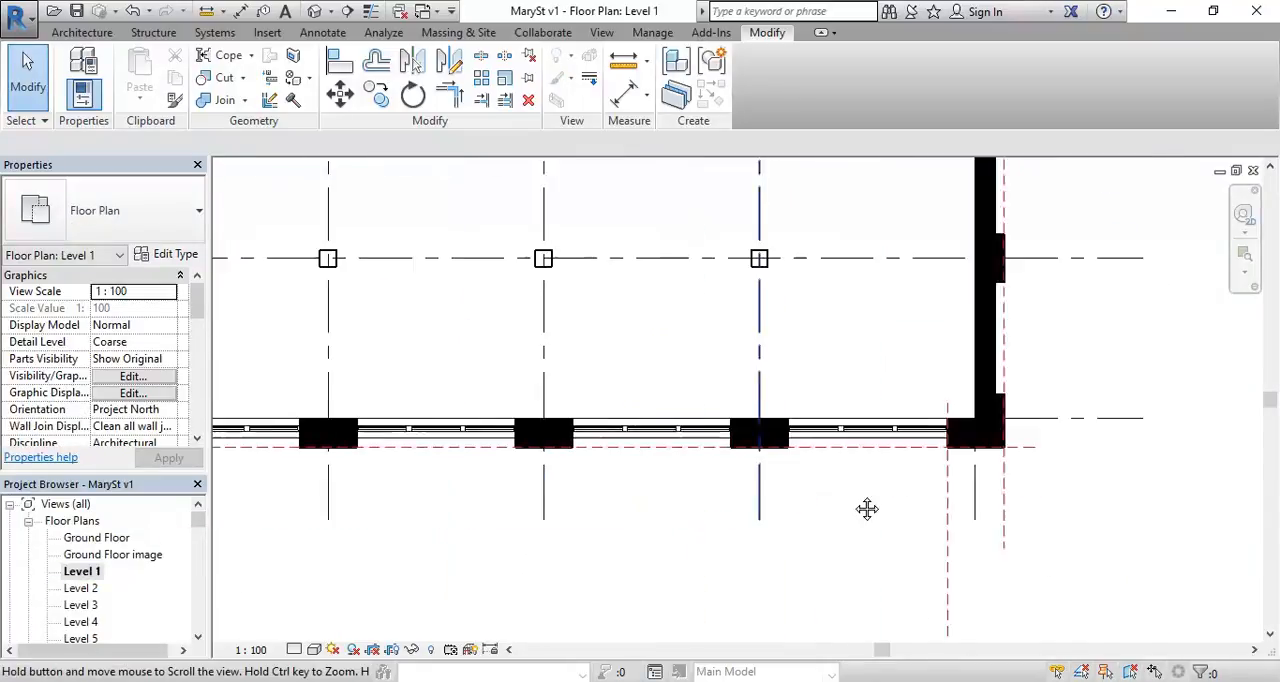
{"action": "scroll", "coordinate": [309, 409], "scroll_direction": "up", "scroll_amount": 6}
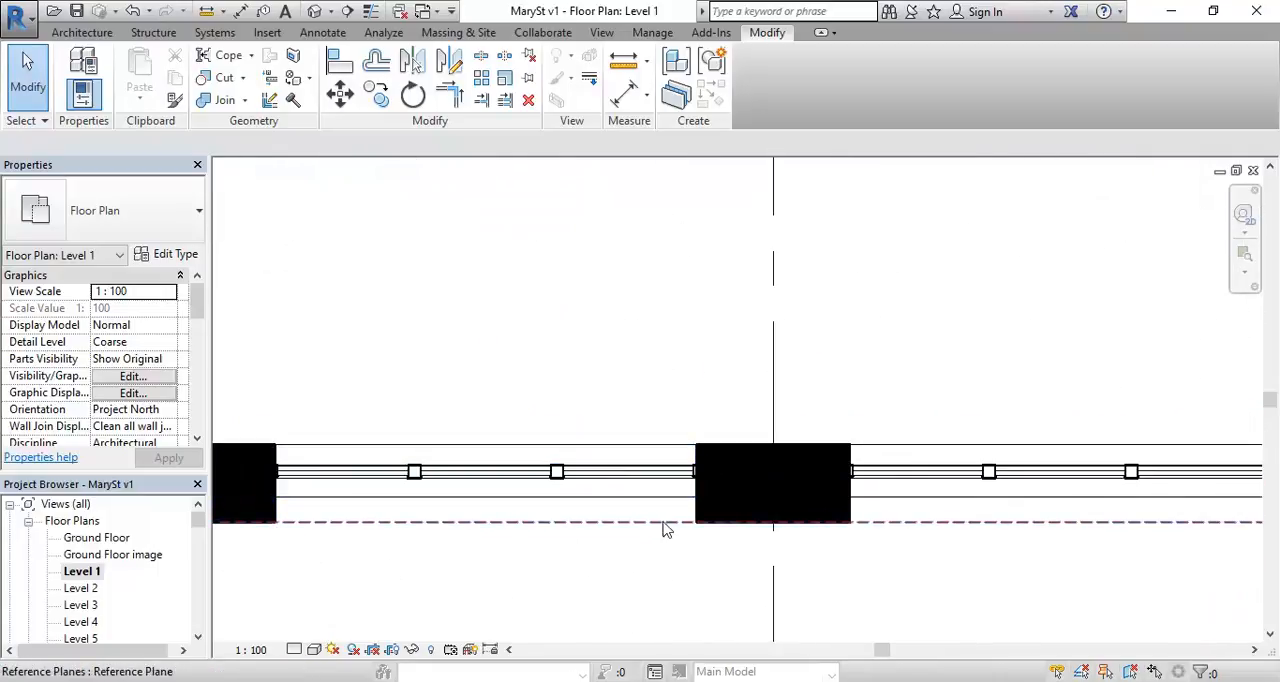
Step: Dismiss the save reminder and measure the clear width of the window opening between two neighbouring piers on the south wall
{"action": "left_click", "coordinate": [627, 64]}
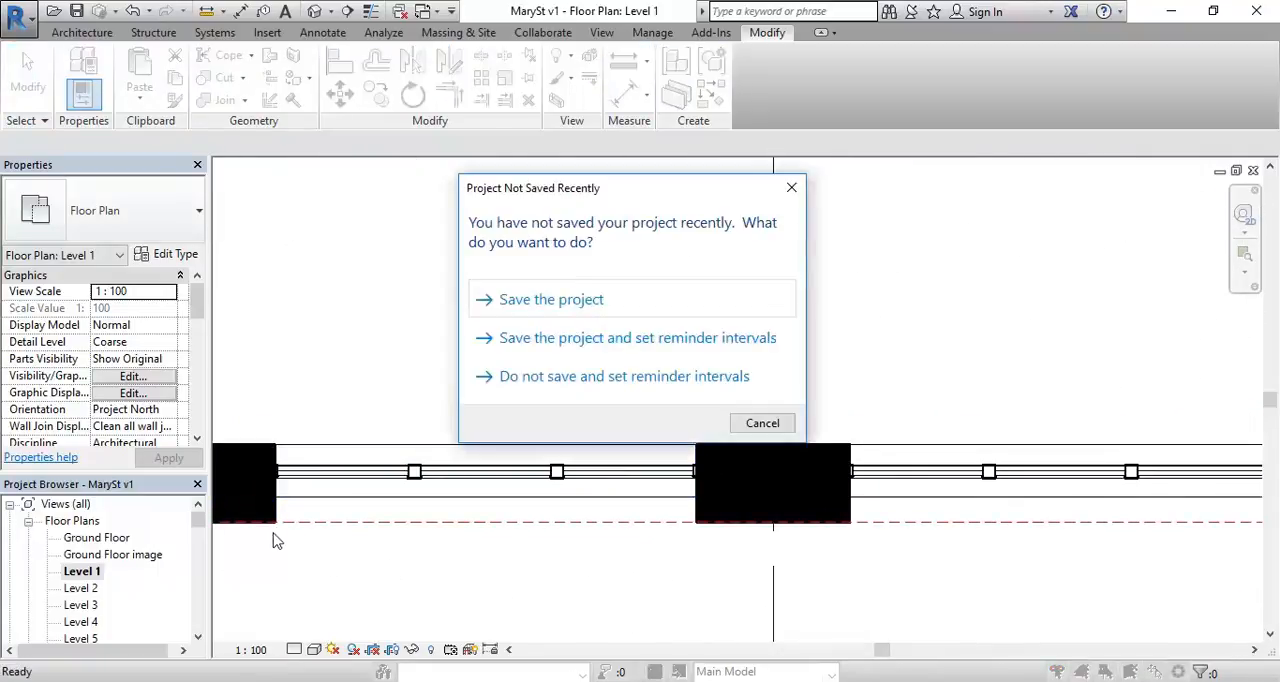
{"action": "left_click", "coordinate": [762, 423]}
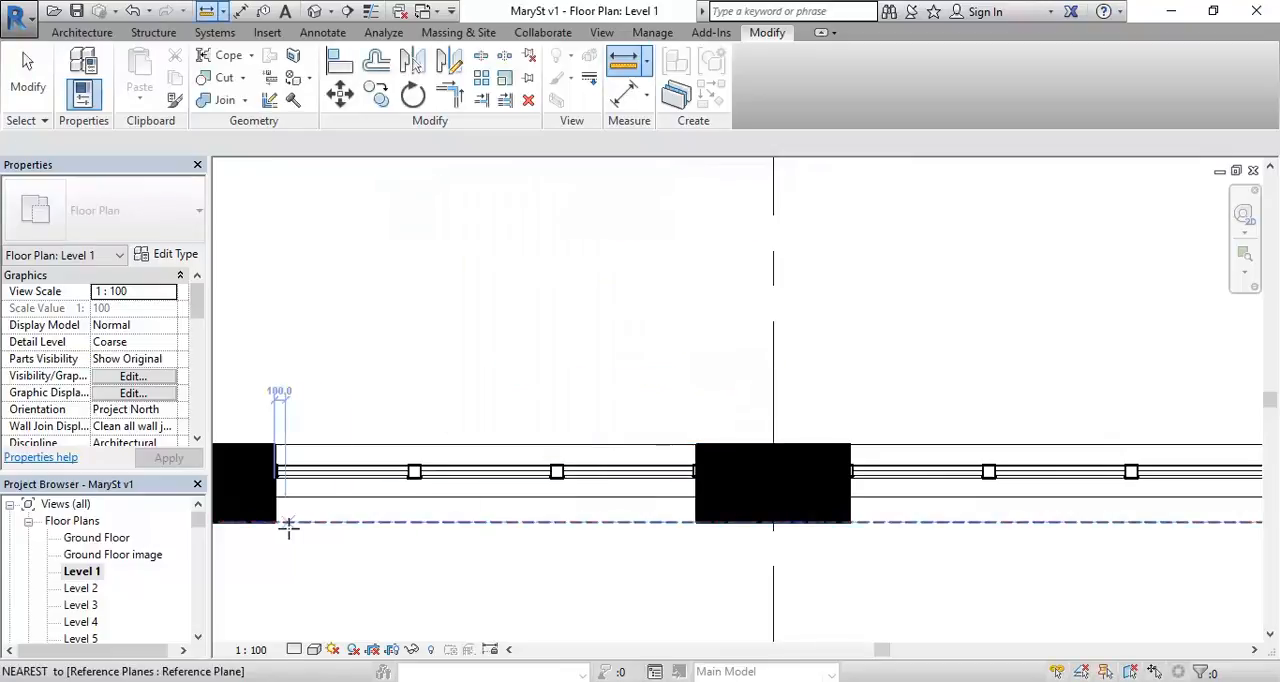
{"action": "left_click", "coordinate": [274, 521]}
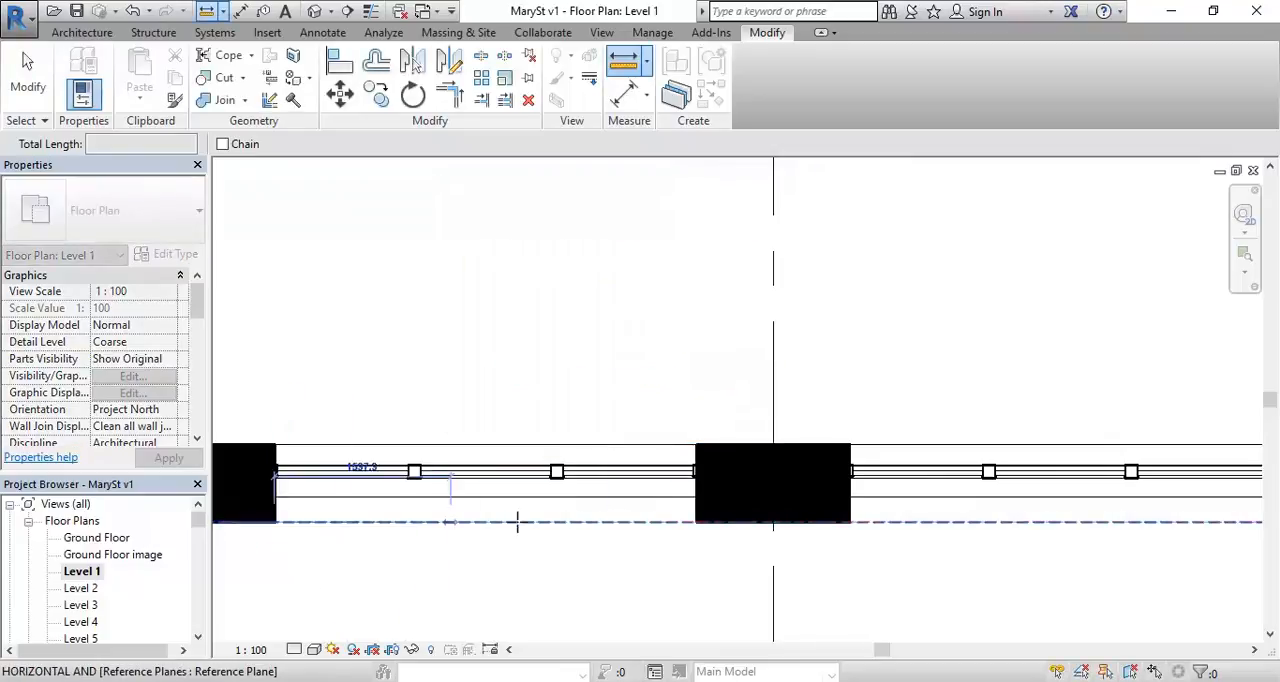
{"action": "left_click", "coordinate": [697, 521]}
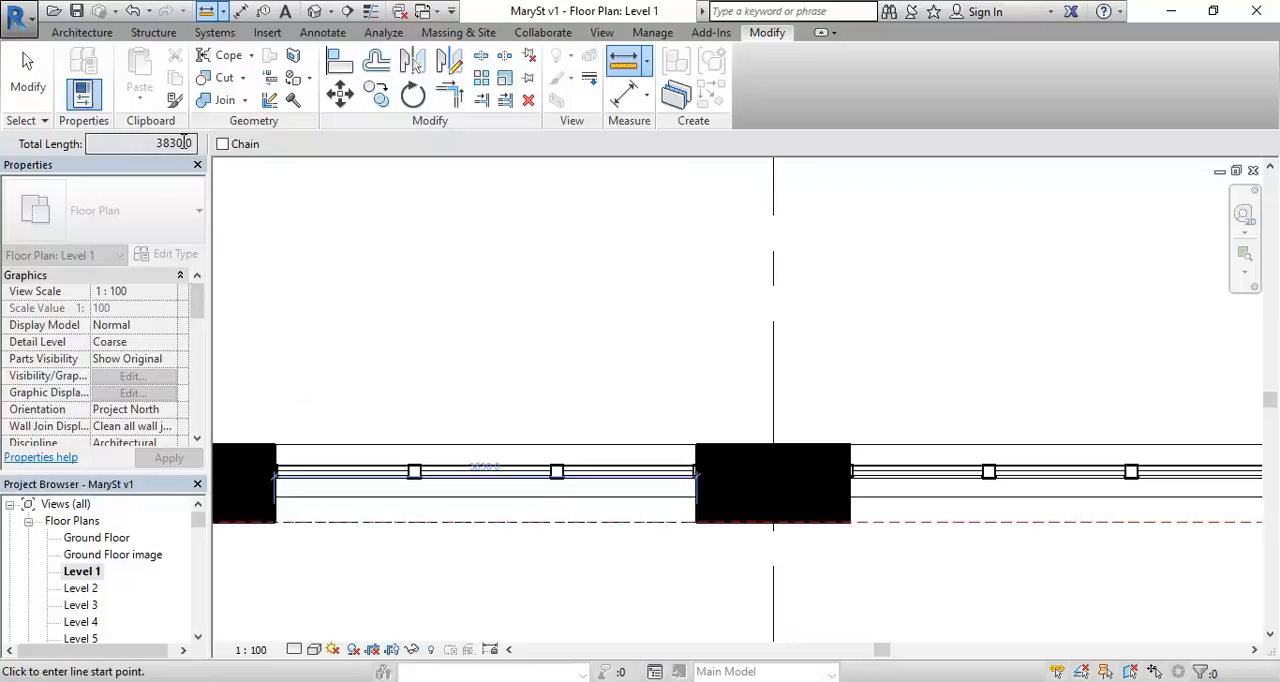
{"action": "right_click", "coordinate": [508, 246]}
{"action": "left_click", "coordinate": [571, 257]}
{"action": "left_click", "coordinate": [573, 257]}
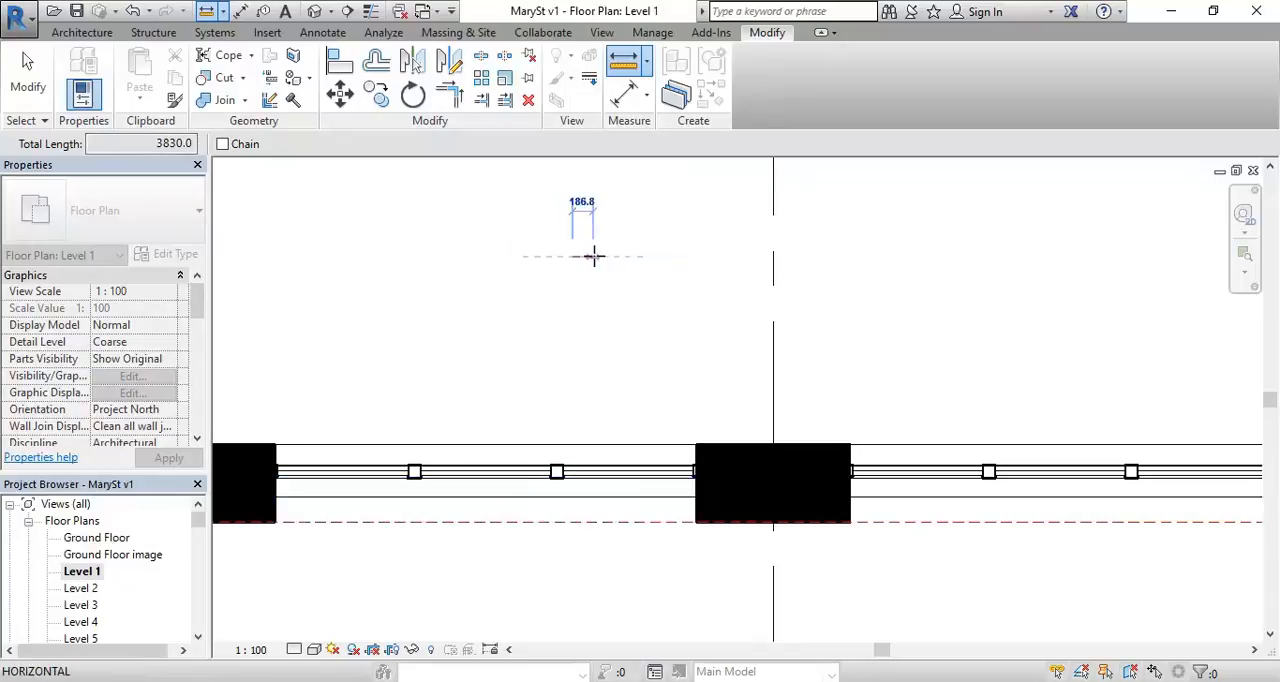
{"action": "right_click", "coordinate": [596, 257]}
{"action": "left_click", "coordinate": [620, 268]}
{"action": "right_click", "coordinate": [627, 263]}
{"action": "left_click", "coordinate": [660, 278]}
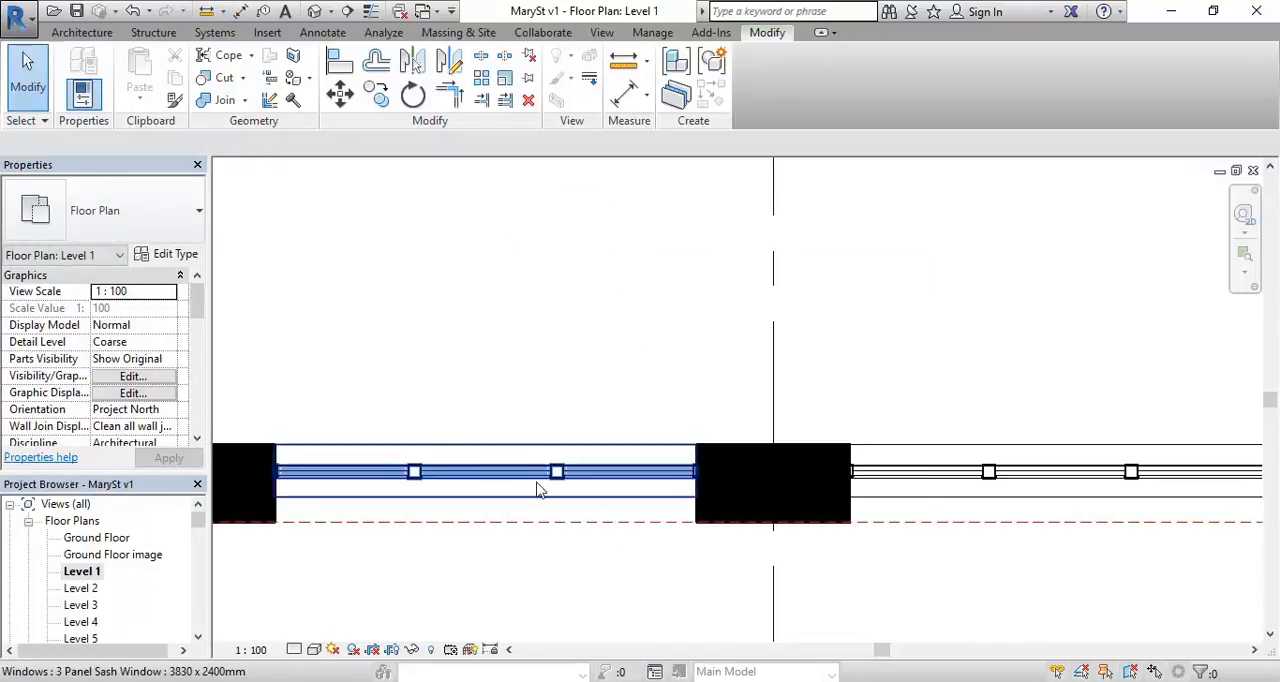
Step: Check the type properties of the 3 Panel Sash Window in that opening, closing them without changes and deselecting the window
{"action": "left_click", "coordinate": [537, 489]}
{"action": "left_click", "coordinate": [170, 255]}
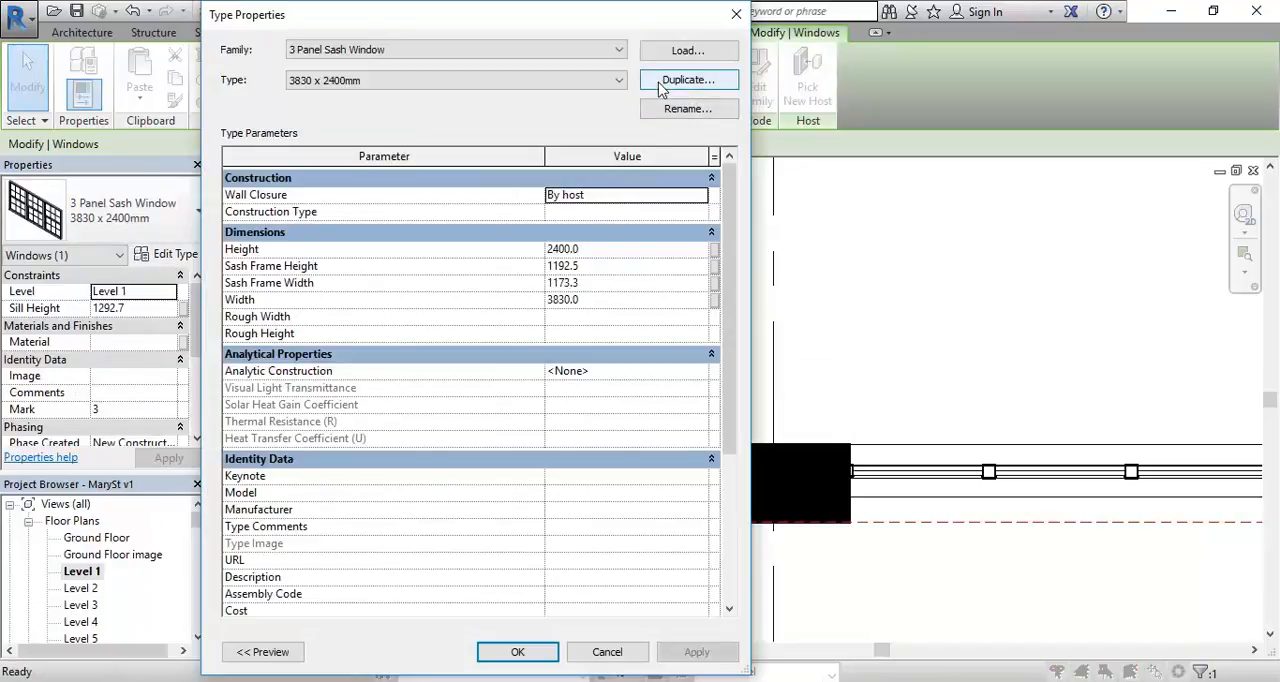
{"action": "left_click", "coordinate": [628, 657]}
{"action": "left_click", "coordinate": [575, 312]}
Step: Look along the south wall's other windows in plan and return to the South elevation
{"action": "scroll", "coordinate": [576, 313], "scroll_direction": "down", "scroll_amount": 3}
{"action": "middle_click_drag", "start_coordinate": [588, 320], "coordinate": [455, 430]}
{"action": "scroll", "coordinate": [446, 425], "scroll_direction": "down", "scroll_amount": 1}
{"action": "left_click_drag", "start_coordinate": [201, 521], "coordinate": [197, 554]}
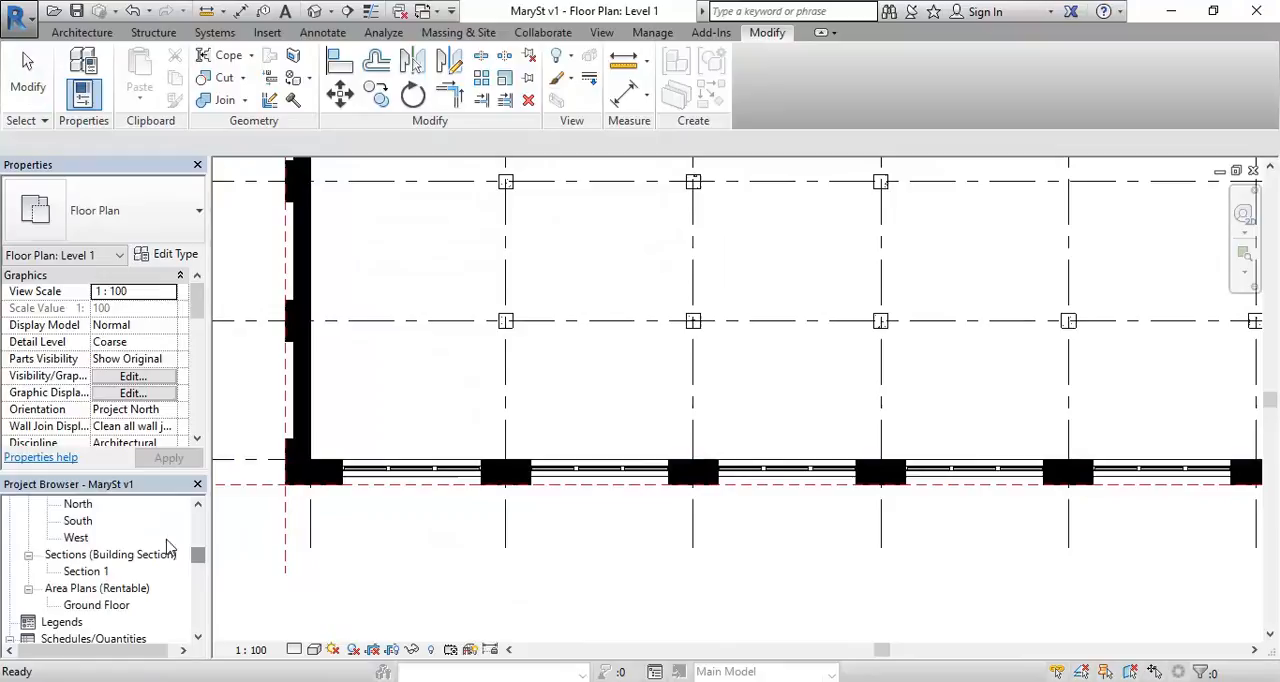
{"action": "double_click", "coordinate": [78, 521]}
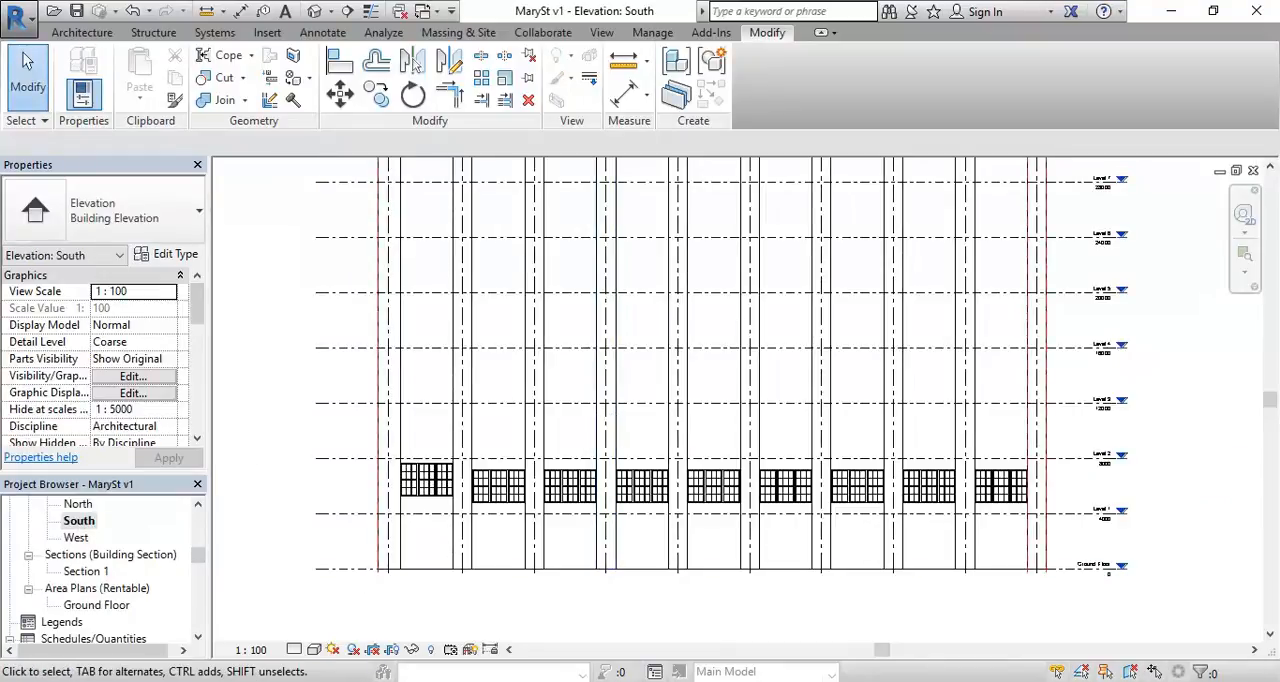
Step: Switch to Google Maps Street View in Internet Explorer and examine the brick piers, windows and ground-floor openings on the Reservoir St facade
{"action": "left_click", "coordinate": [230, 681]}
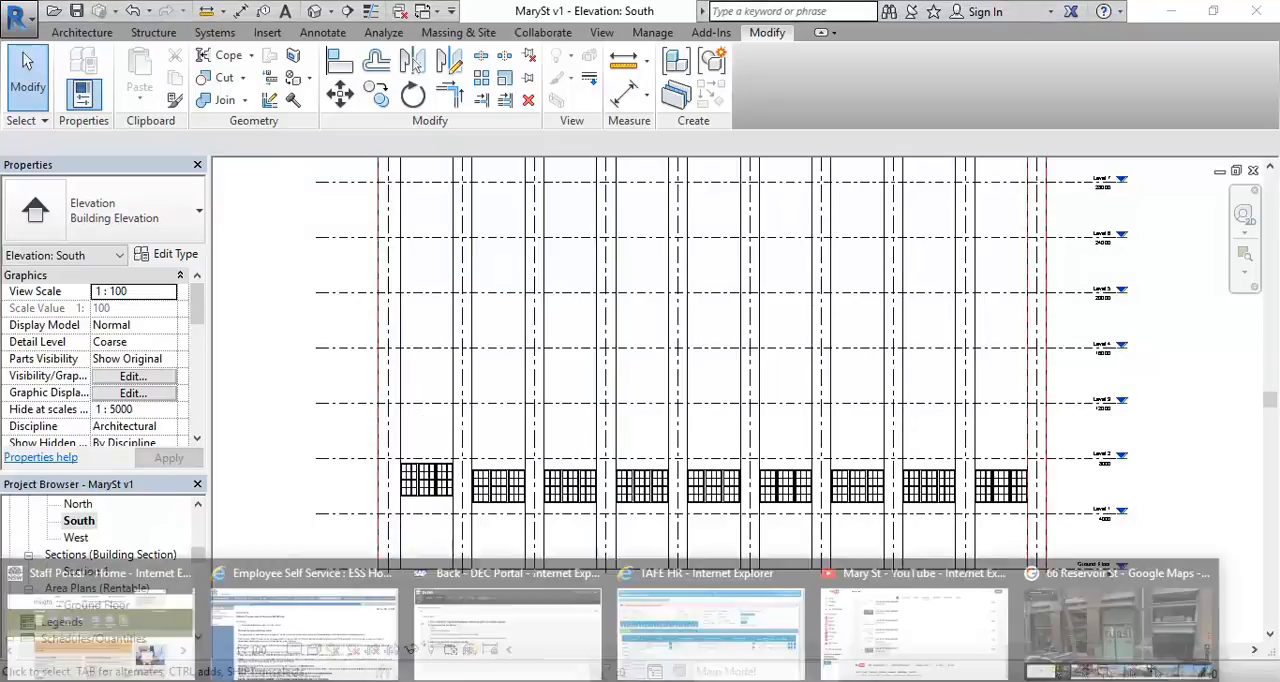
{"action": "left_click", "coordinate": [1150, 620]}
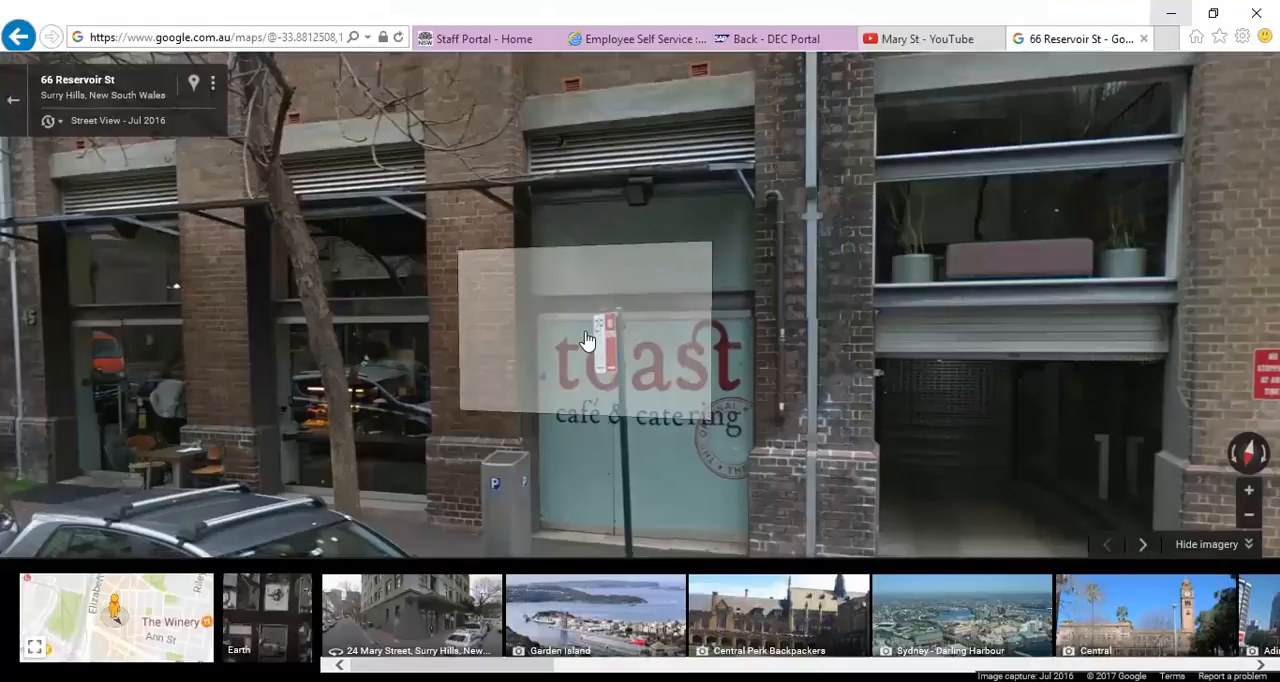
{"action": "scroll", "coordinate": [587, 341], "scroll_direction": "down", "scroll_amount": 3}
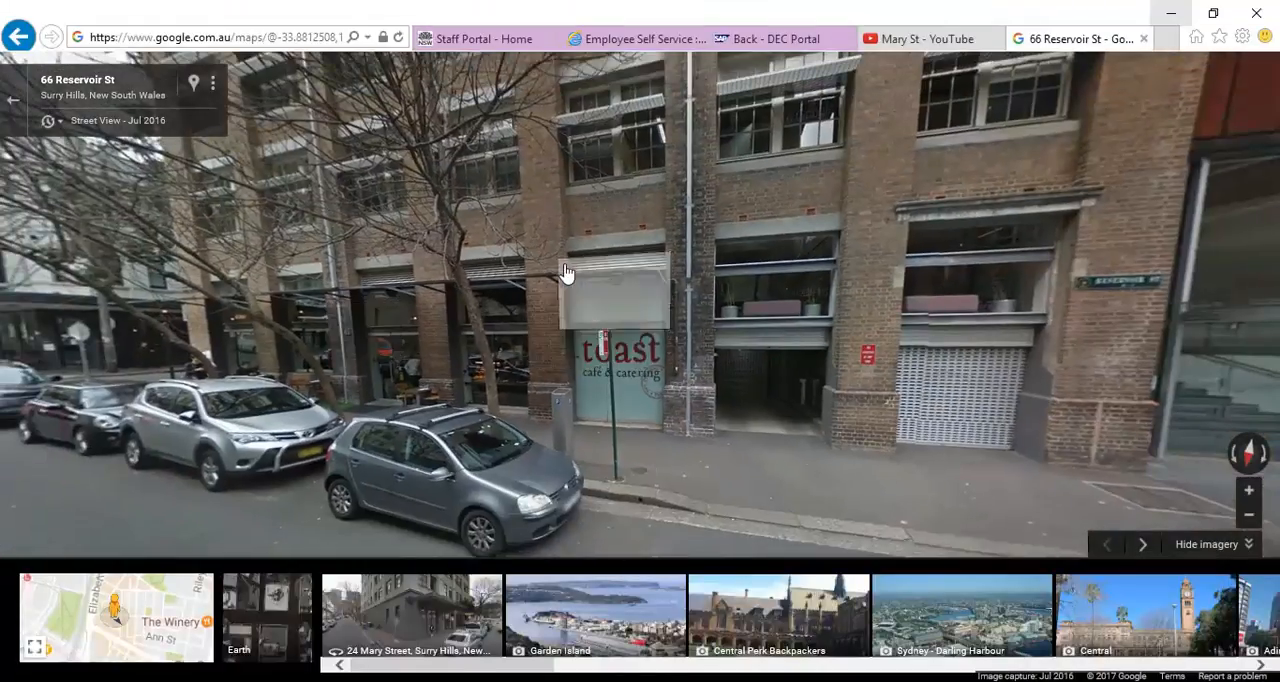
{"action": "left_click_drag", "start_coordinate": [484, 363], "coordinate": [887, 396]}
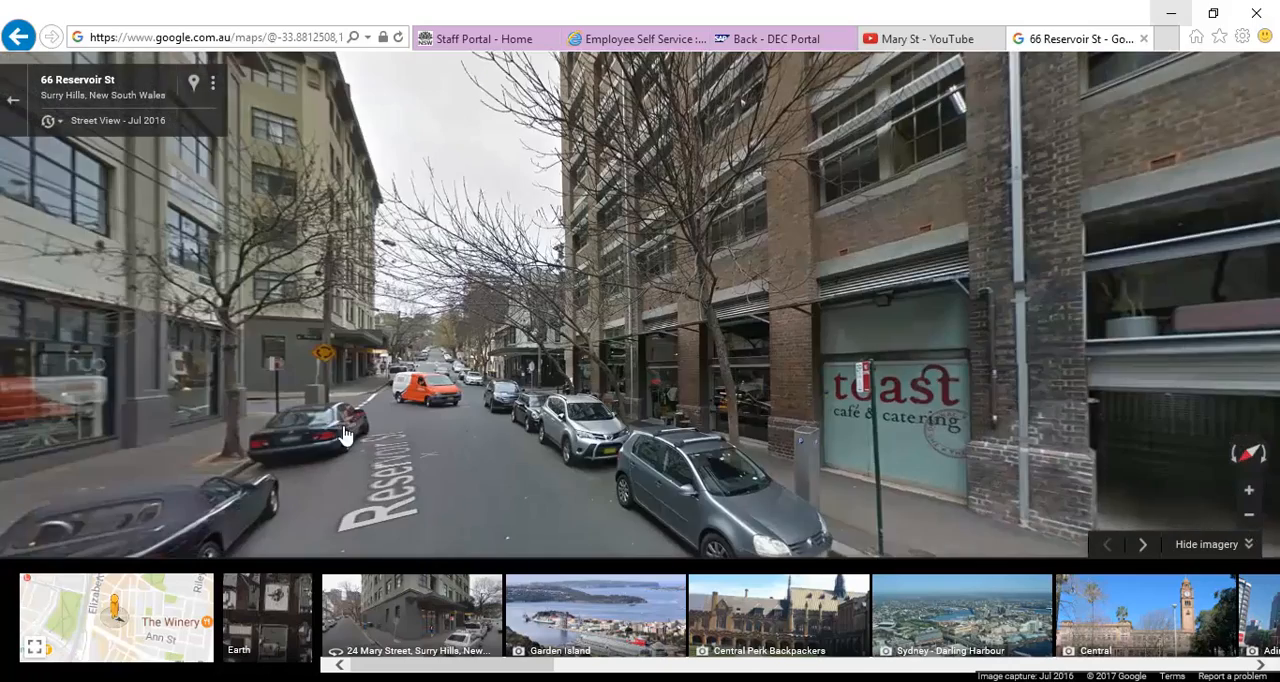
{"action": "left_click_drag", "start_coordinate": [722, 344], "coordinate": [404, 377]}
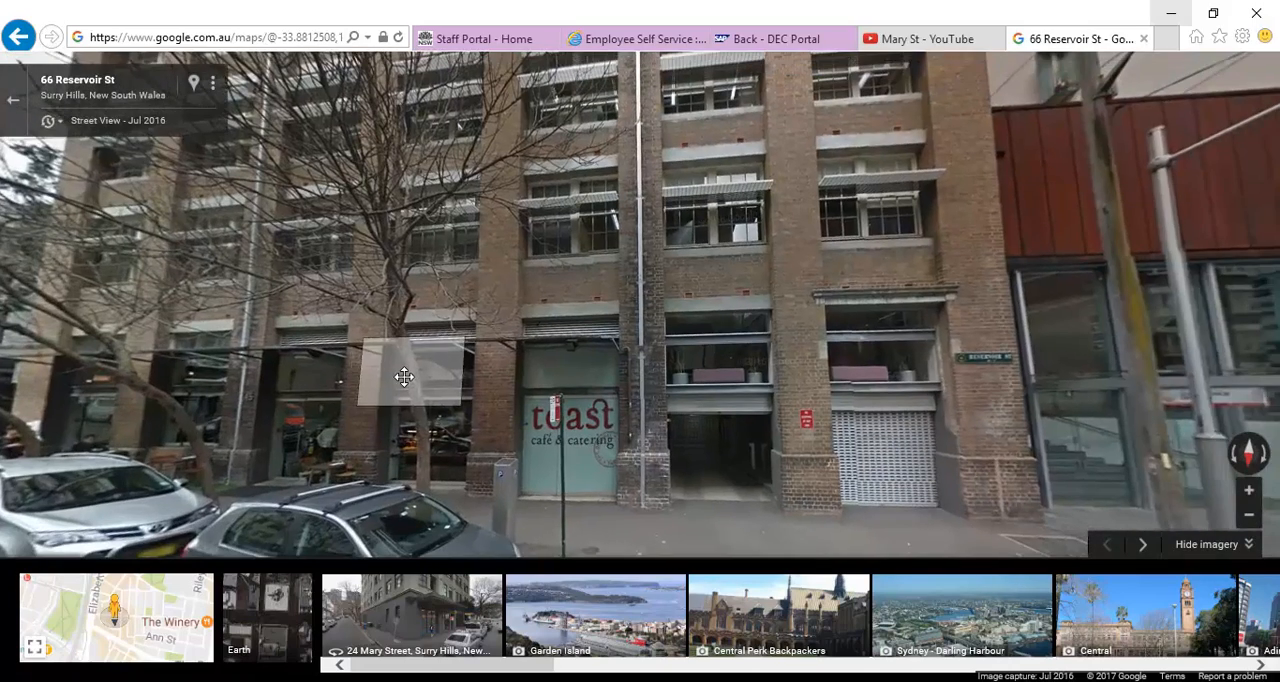
{"action": "left_click", "coordinate": [830, 262]}
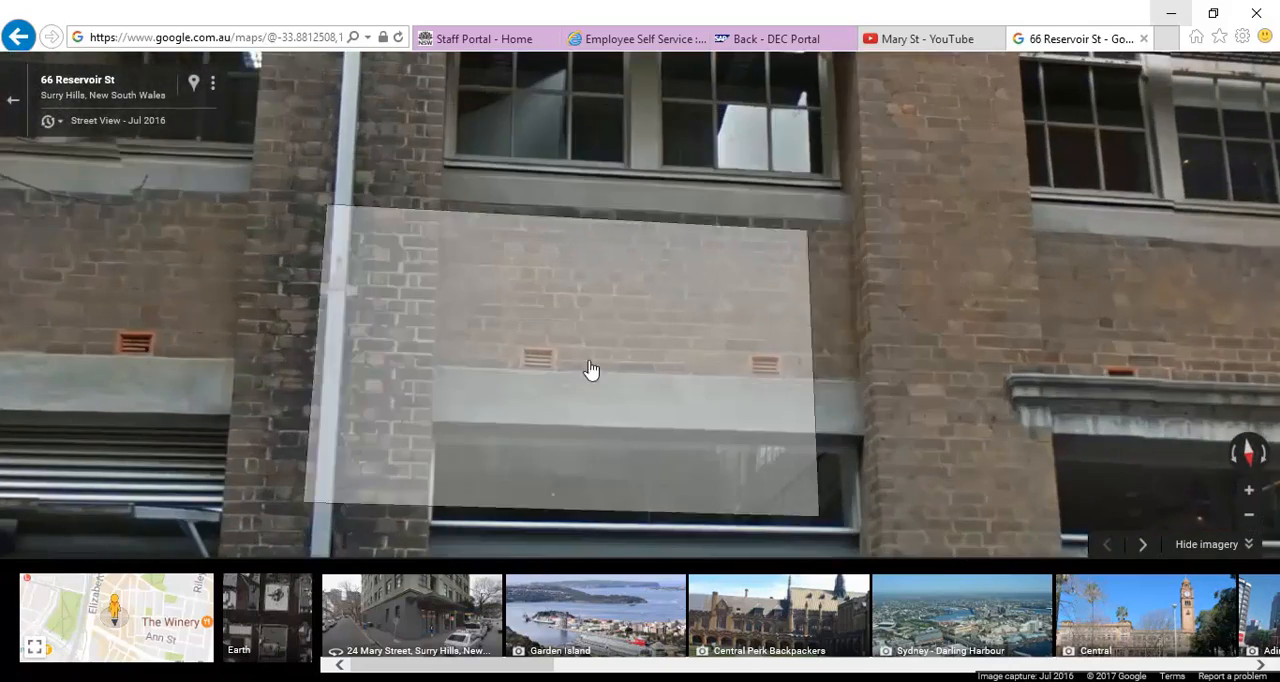
{"action": "left_click_drag", "start_coordinate": [489, 400], "coordinate": [691, 140]}
{"action": "scroll", "coordinate": [693, 167], "scroll_direction": "down", "scroll_amount": 3}
{"action": "left_click_drag", "start_coordinate": [625, 220], "coordinate": [575, 308]}
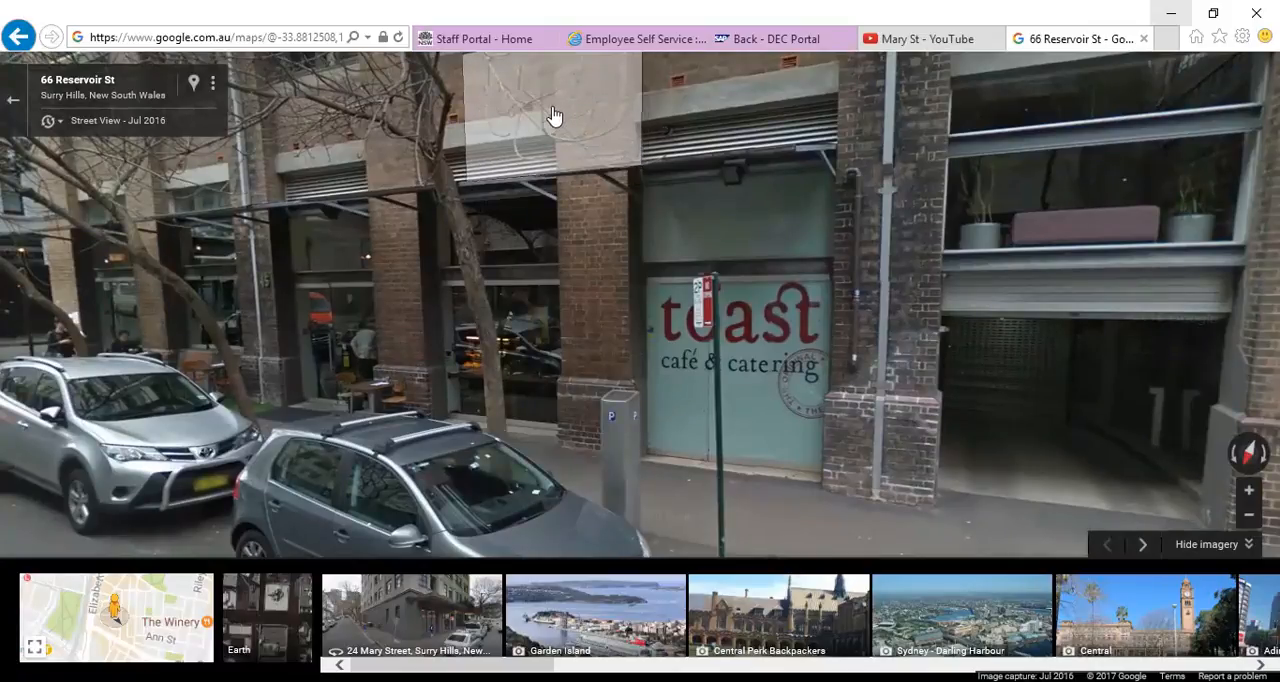
Step: Travel in Street View along Reservoir St and around the block to the building's Mary St side
{"action": "left_click_drag", "start_coordinate": [527, 425], "coordinate": [940, 425]}
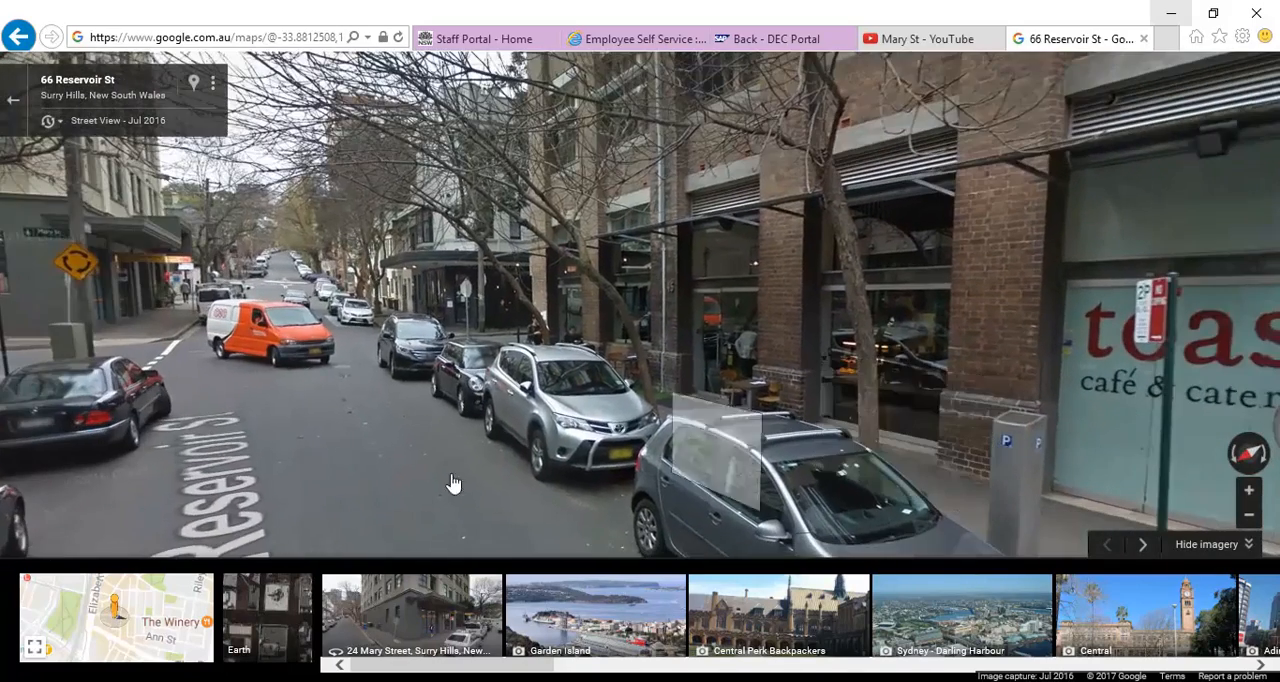
{"action": "left_click", "coordinate": [357, 355]}
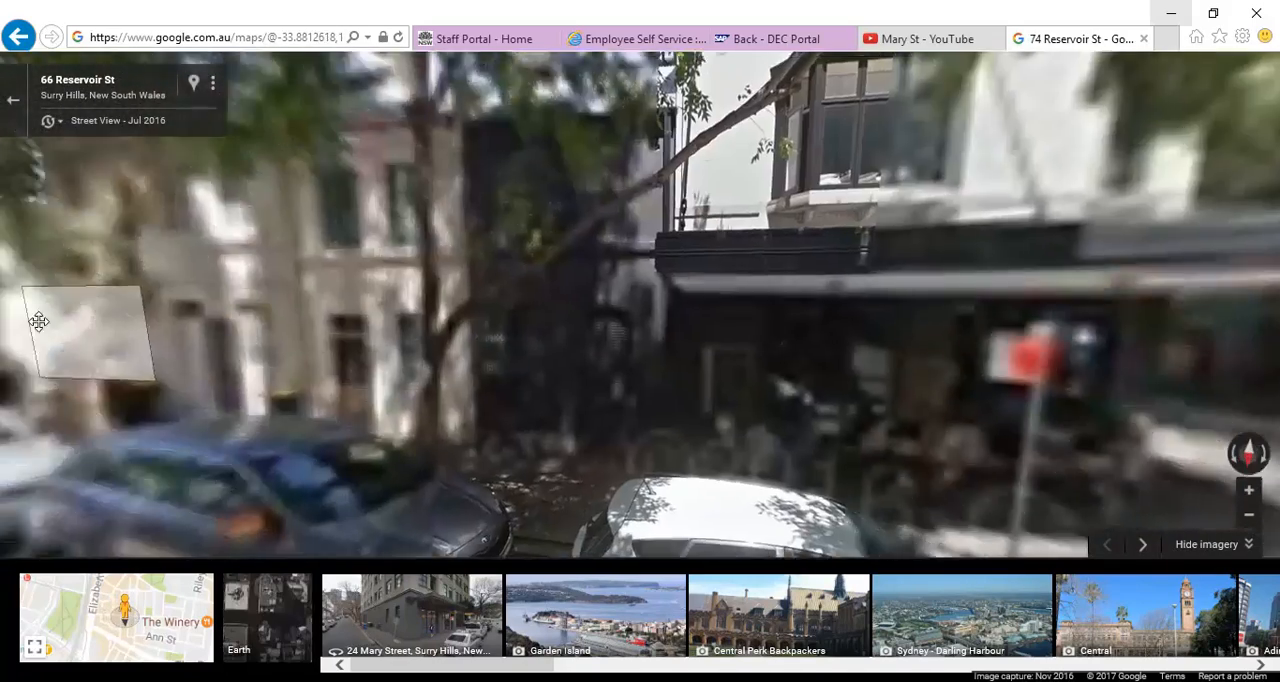
{"action": "left_click", "coordinate": [643, 371]}
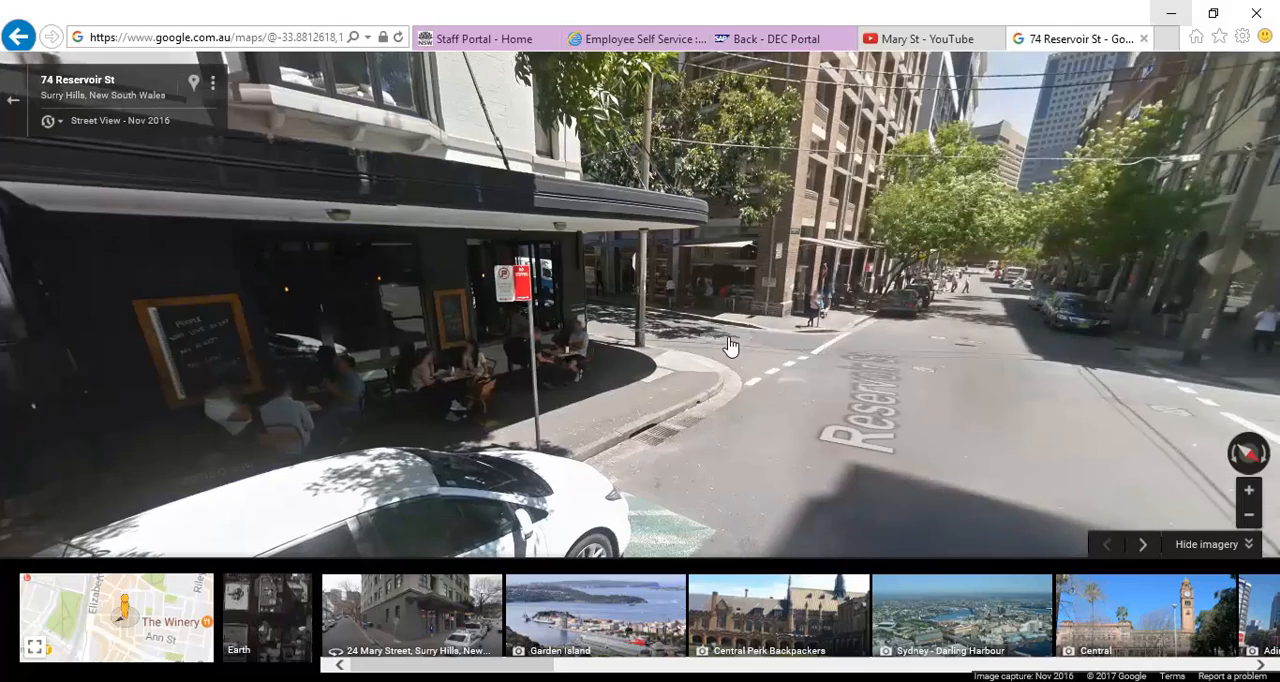
{"action": "left_click", "coordinate": [731, 347]}
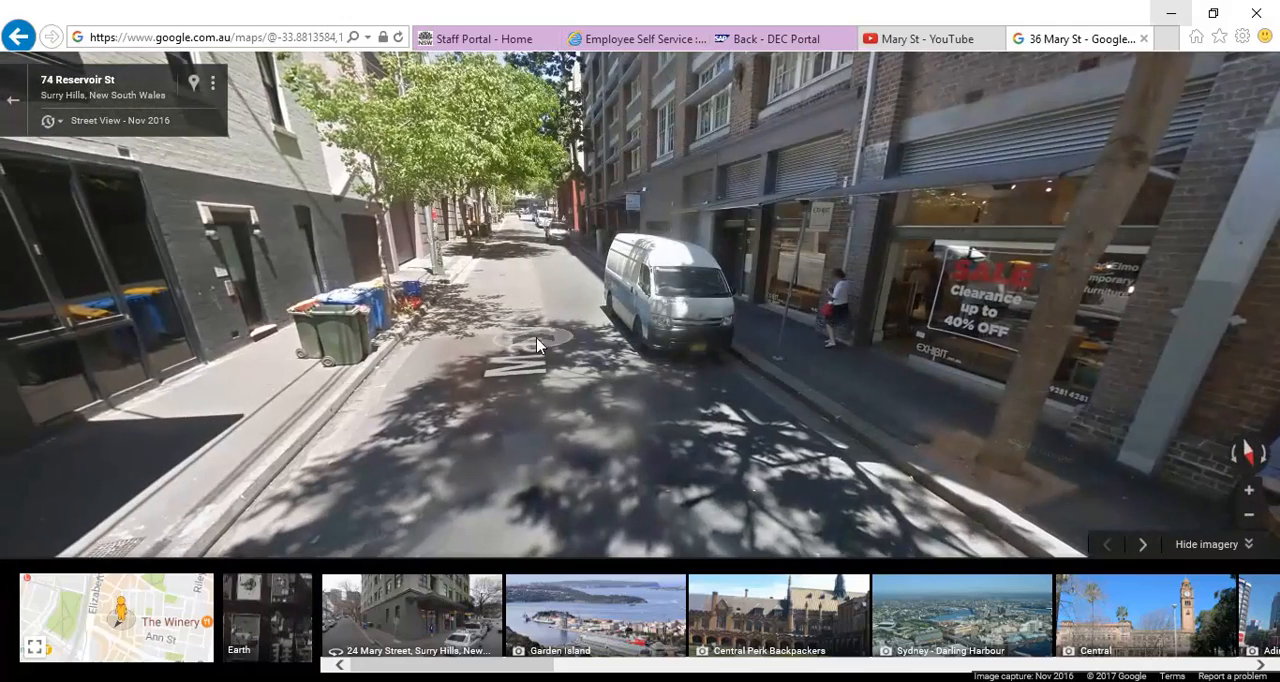
{"action": "left_click", "coordinate": [524, 360]}
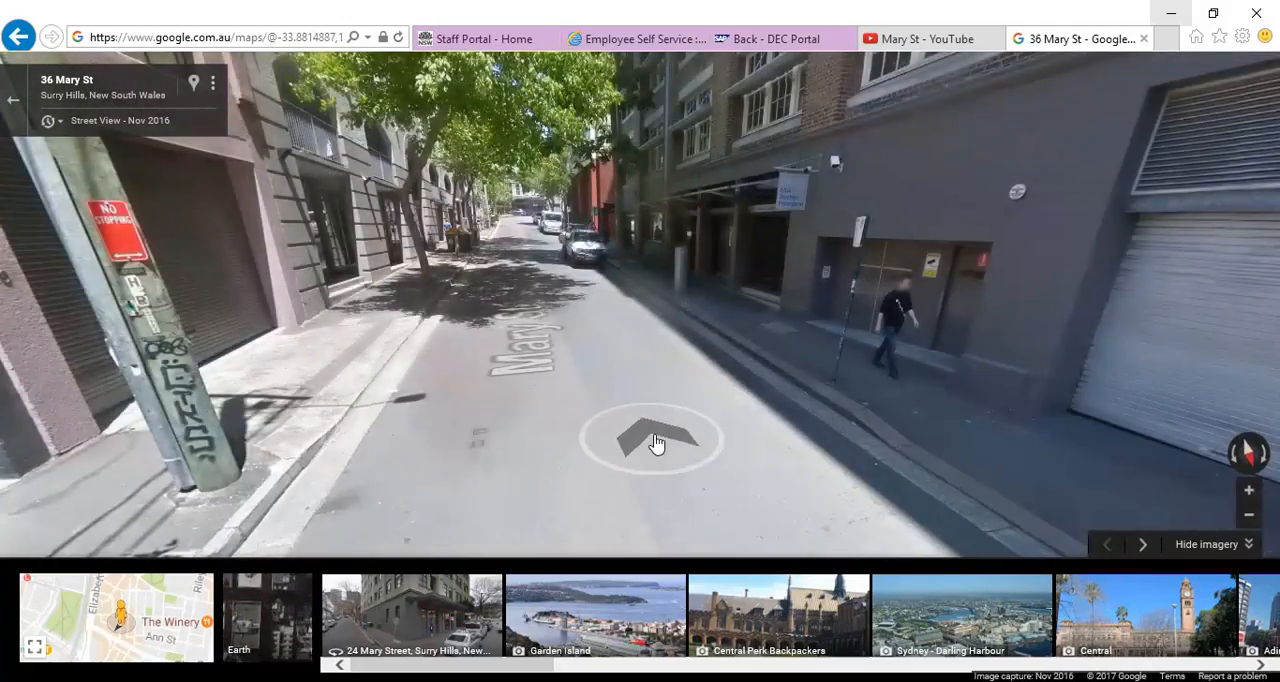
Step: Follow the Mary St facade past the Teachers Federation House entrance to the laneway corner, examining its windows and awnings
{"action": "left_click", "coordinate": [542, 390]}
{"action": "left_click_drag", "start_coordinate": [655, 388], "coordinate": [262, 372]}
{"action": "left_click_drag", "start_coordinate": [846, 391], "coordinate": [257, 406]}
{"action": "left_click", "coordinate": [255, 405]}
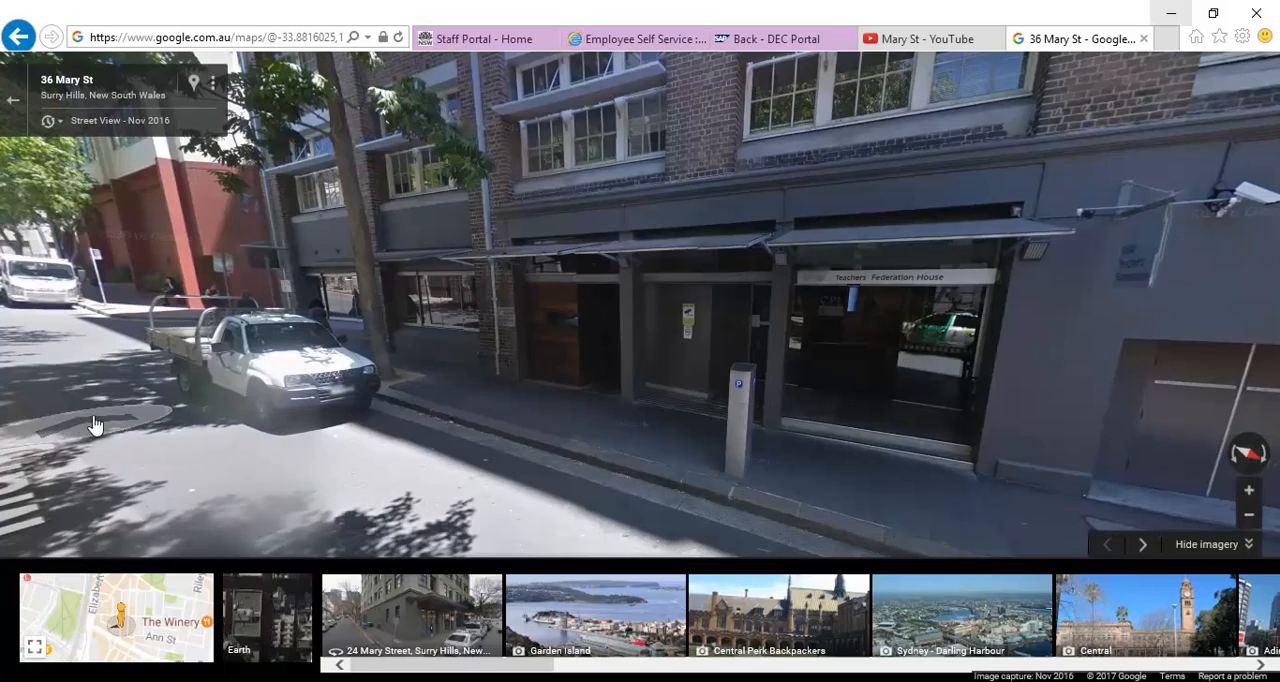
{"action": "left_click", "coordinate": [100, 430]}
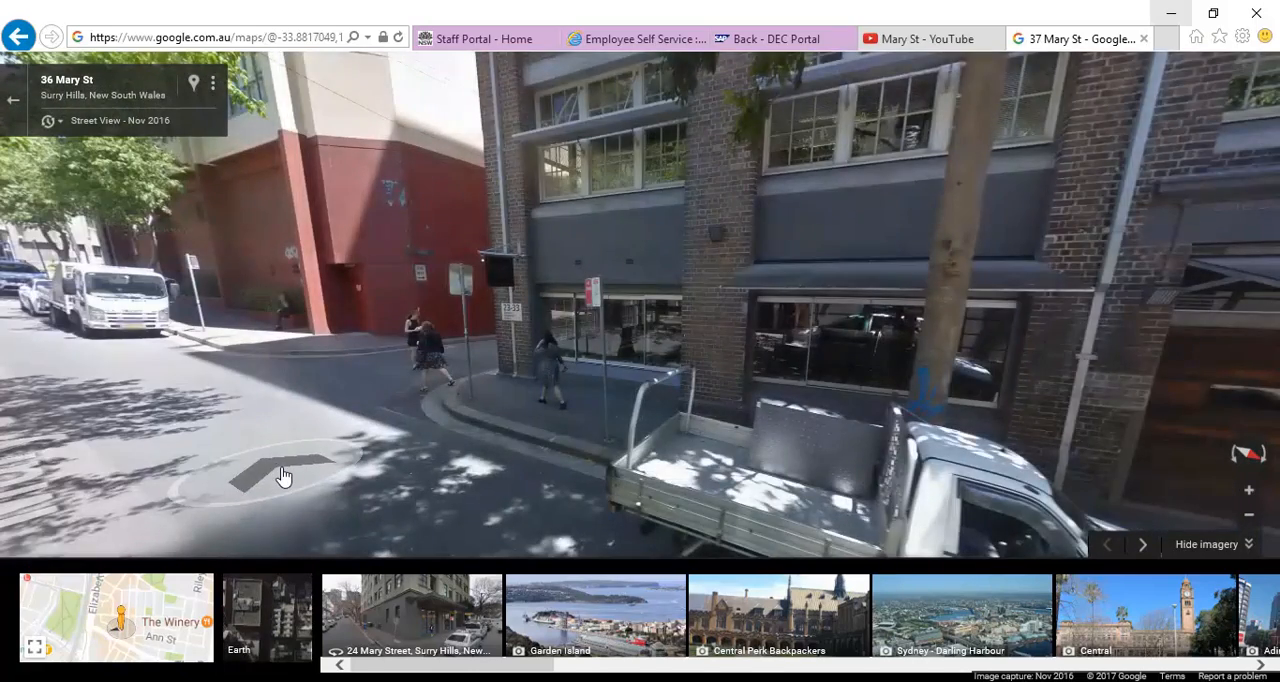
{"action": "left_click", "coordinate": [283, 476]}
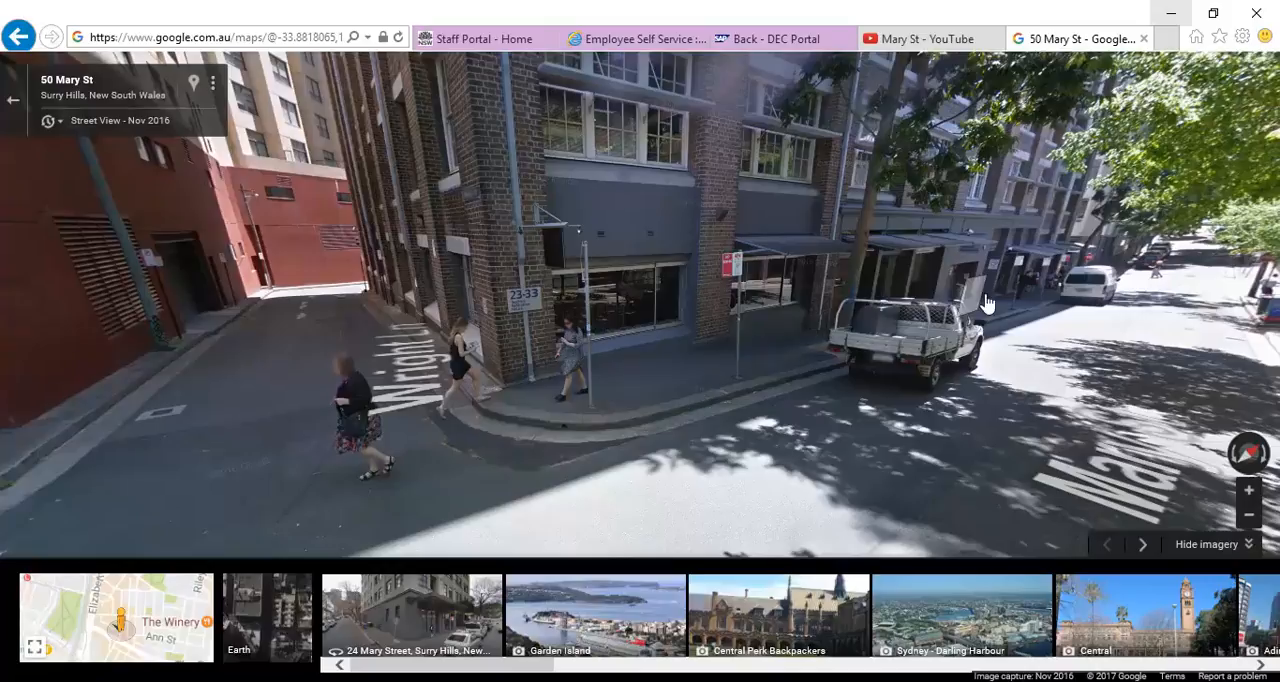
Step: Examine the building's laneway corner and go back along Mary St to the Teachers Federation House entrance
{"action": "left_click", "coordinate": [620, 410]}
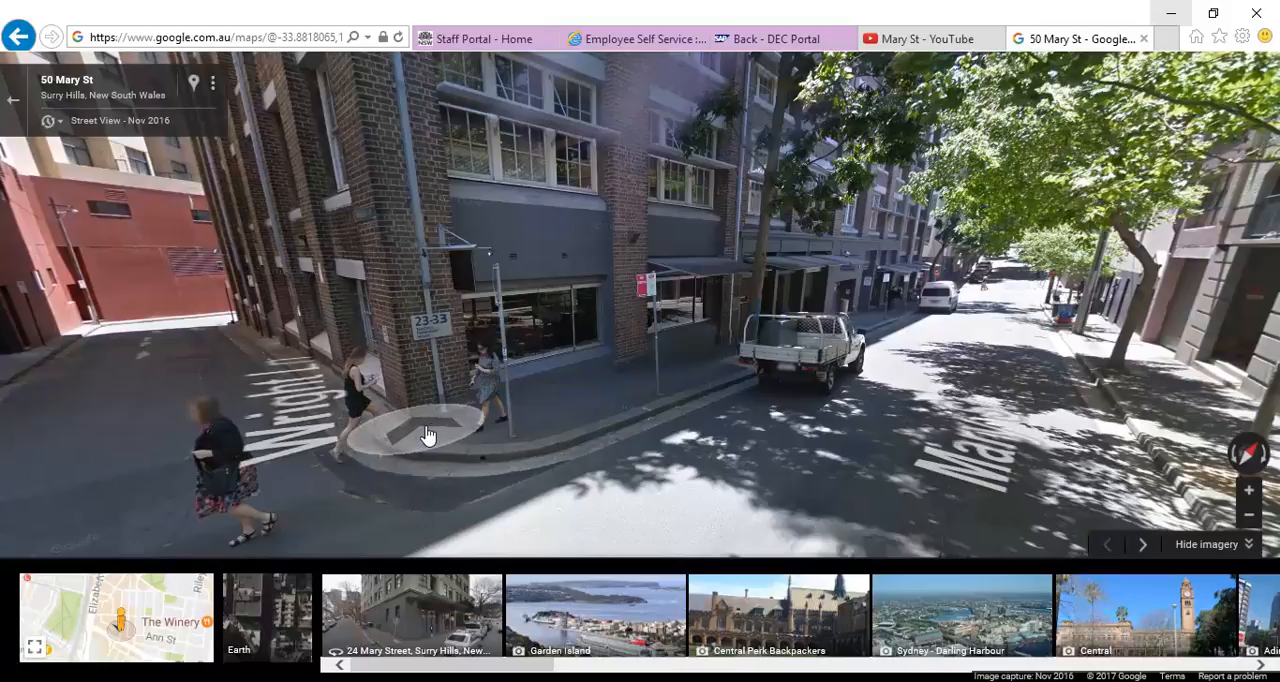
{"action": "left_click", "coordinate": [586, 505]}
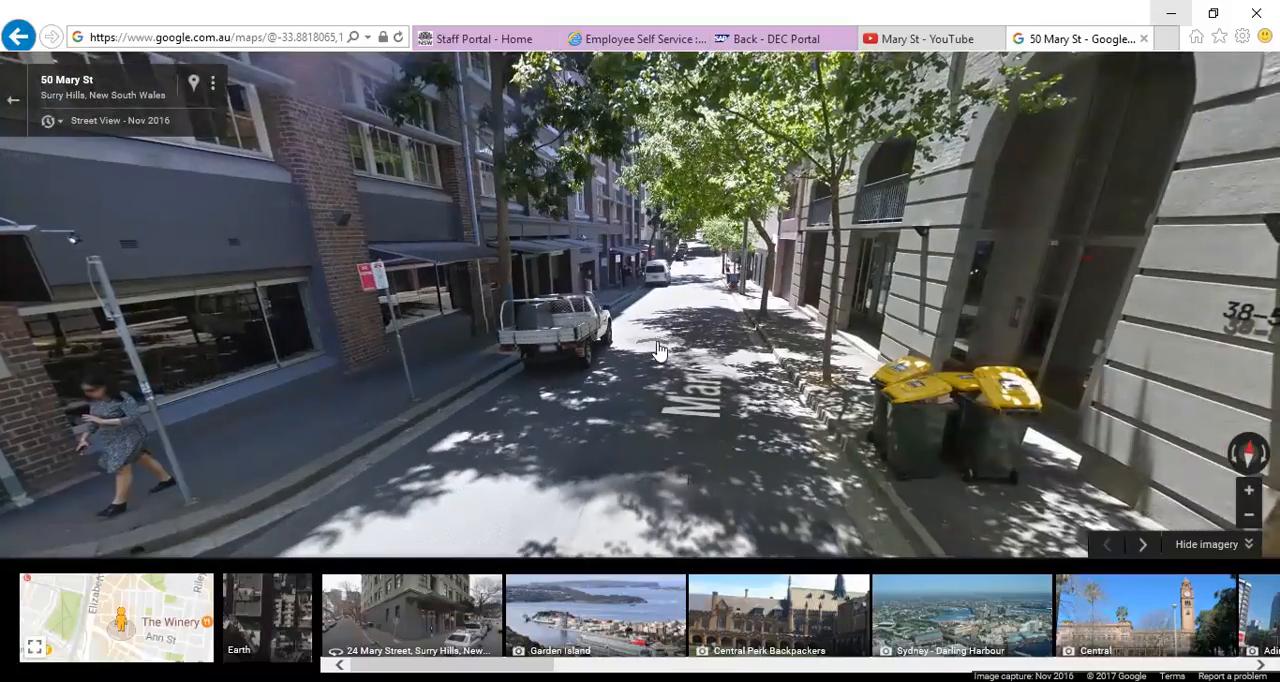
{"action": "left_click", "coordinate": [640, 354]}
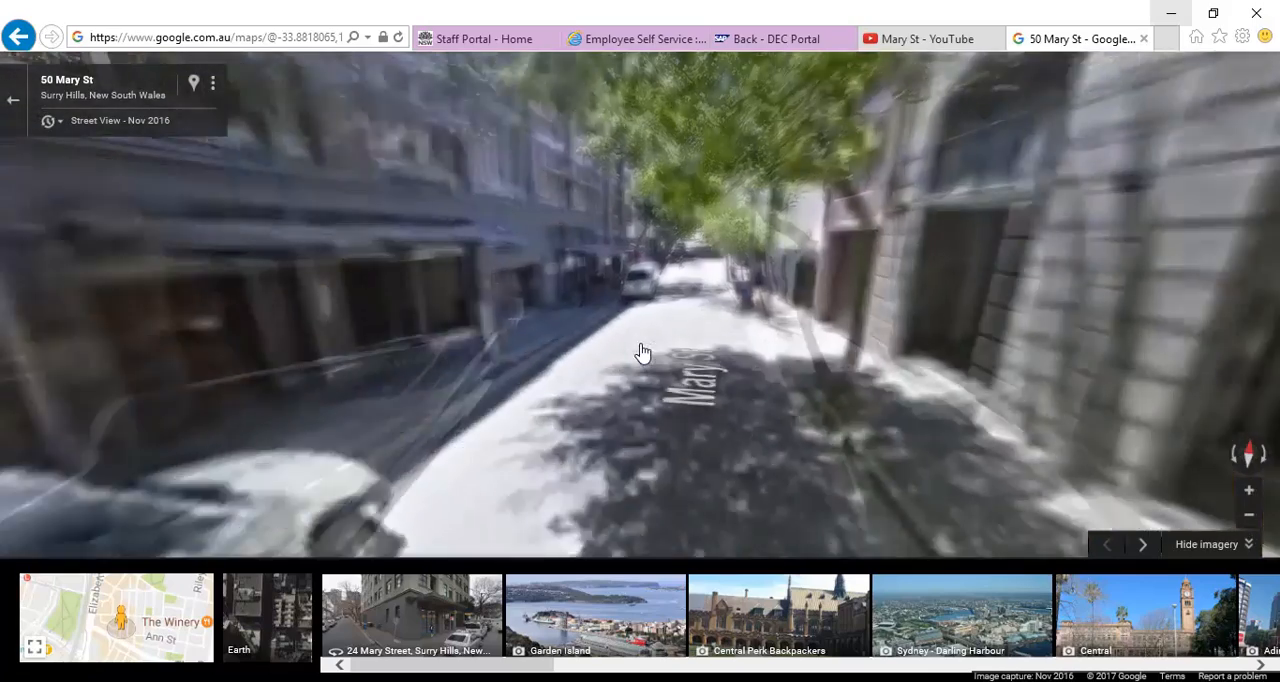
{"action": "left_click_drag", "start_coordinate": [714, 357], "coordinate": [761, 373]}
{"action": "left_click_drag", "start_coordinate": [660, 374], "coordinate": [893, 343]}
{"action": "left_click", "coordinate": [689, 460]}
{"action": "left_click", "coordinate": [251, 329]}
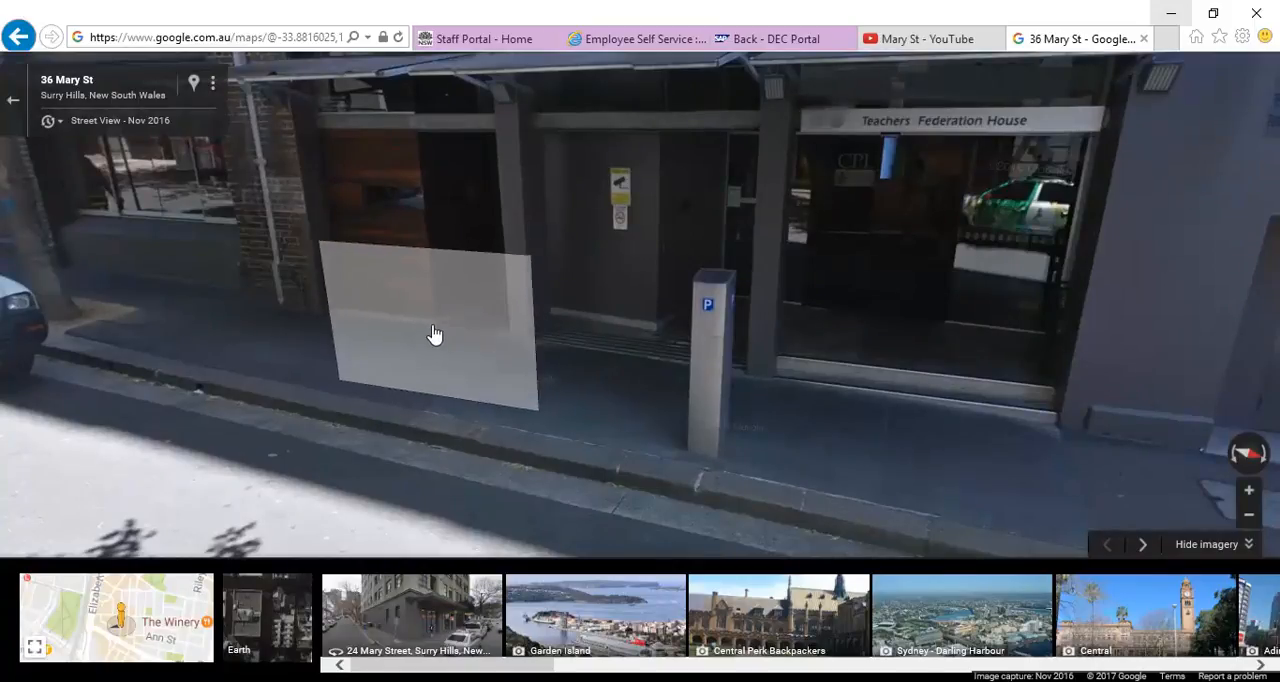
Step: Examine the Teachers Federation House entrance, the adjoining service doors and roller shutter, and the neighbouring shopfronts on Mary St
{"action": "left_click", "coordinate": [923, 374]}
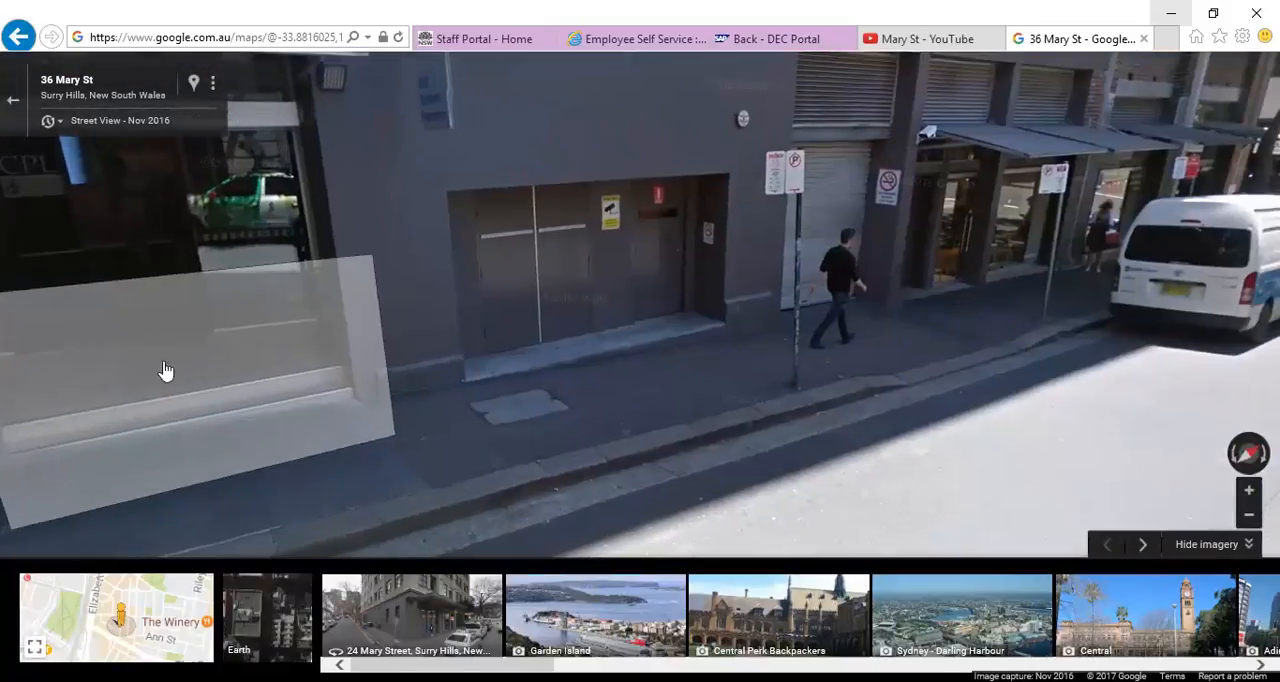
{"action": "left_click_drag", "start_coordinate": [1060, 260], "coordinate": [526, 320]}
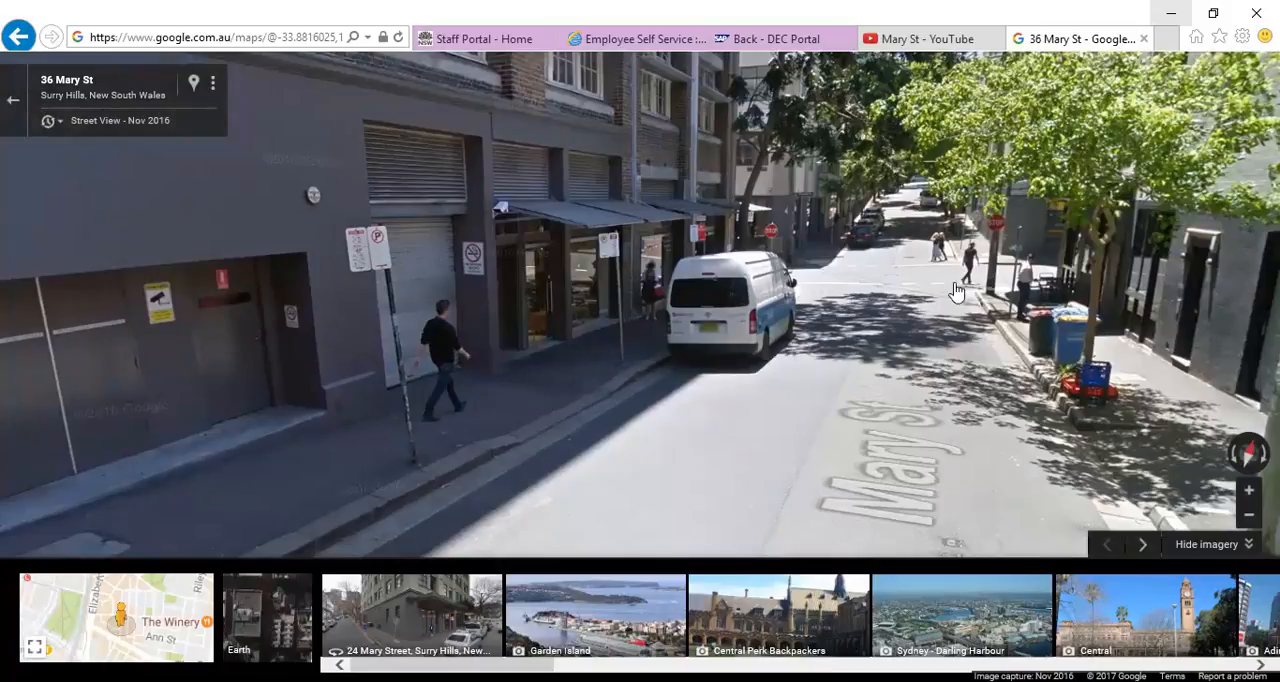
{"action": "left_click", "coordinate": [251, 343]}
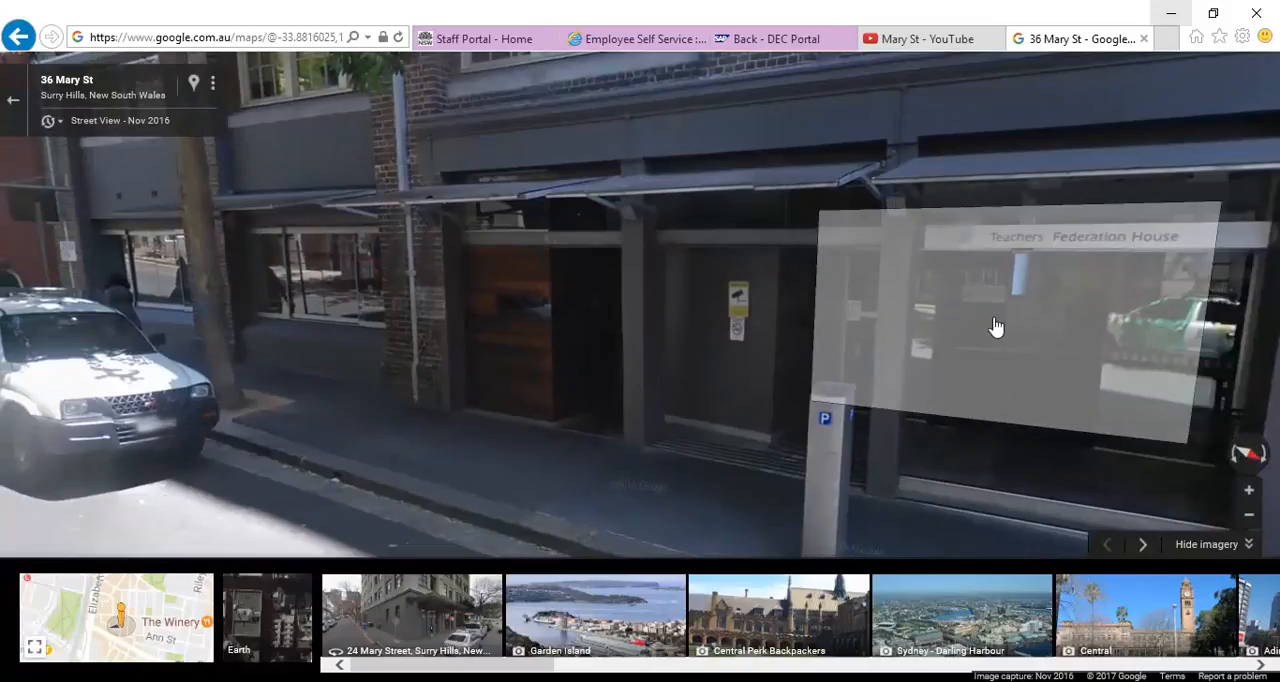
{"action": "left_click", "coordinate": [471, 183]}
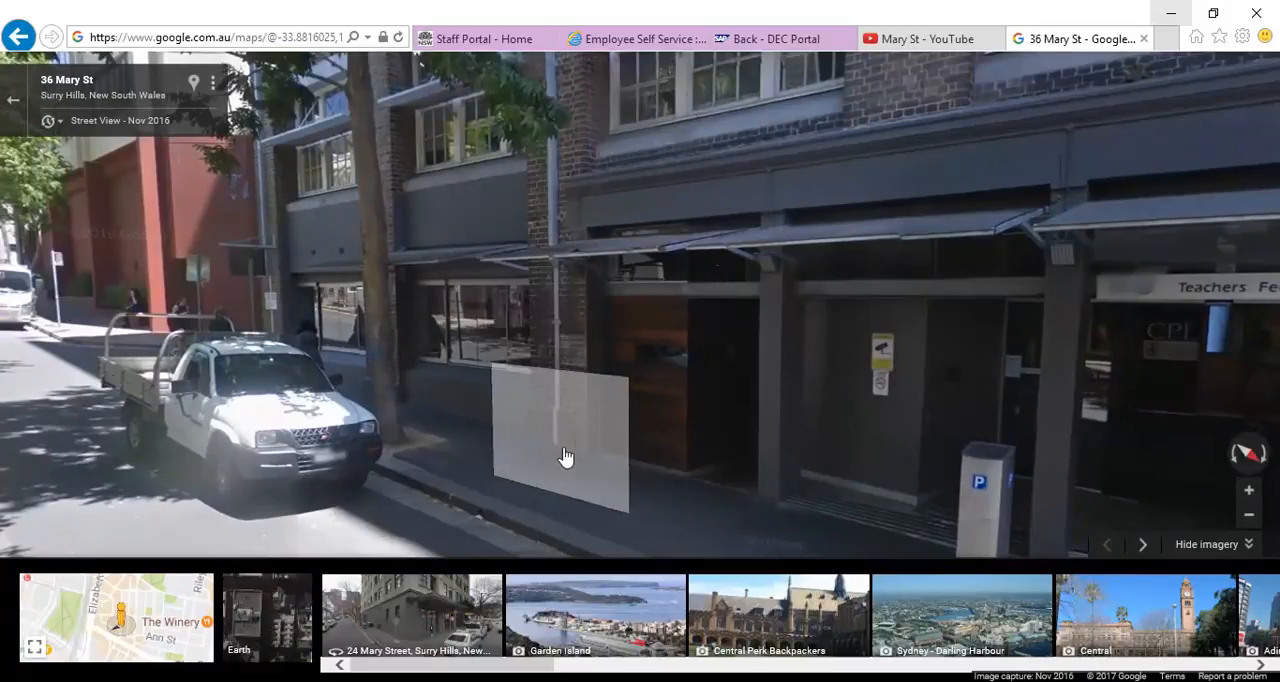
{"action": "left_click", "coordinate": [600, 329]}
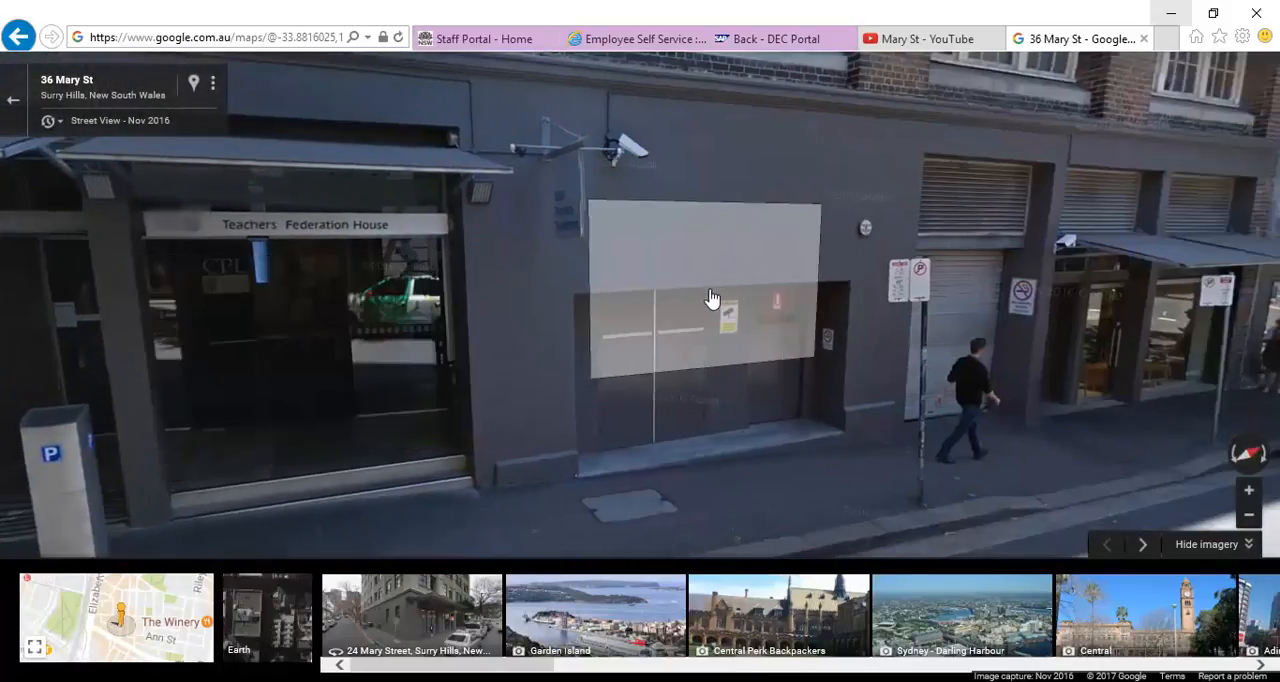
Step: Follow the Mary St facade from the Teachers Federation House entrance to the street-corner café, examining the shopfronts and upper windows
{"action": "left_click_drag", "start_coordinate": [714, 297], "coordinate": [478, 291]}
{"action": "left_click_drag", "start_coordinate": [851, 257], "coordinate": [588, 270]}
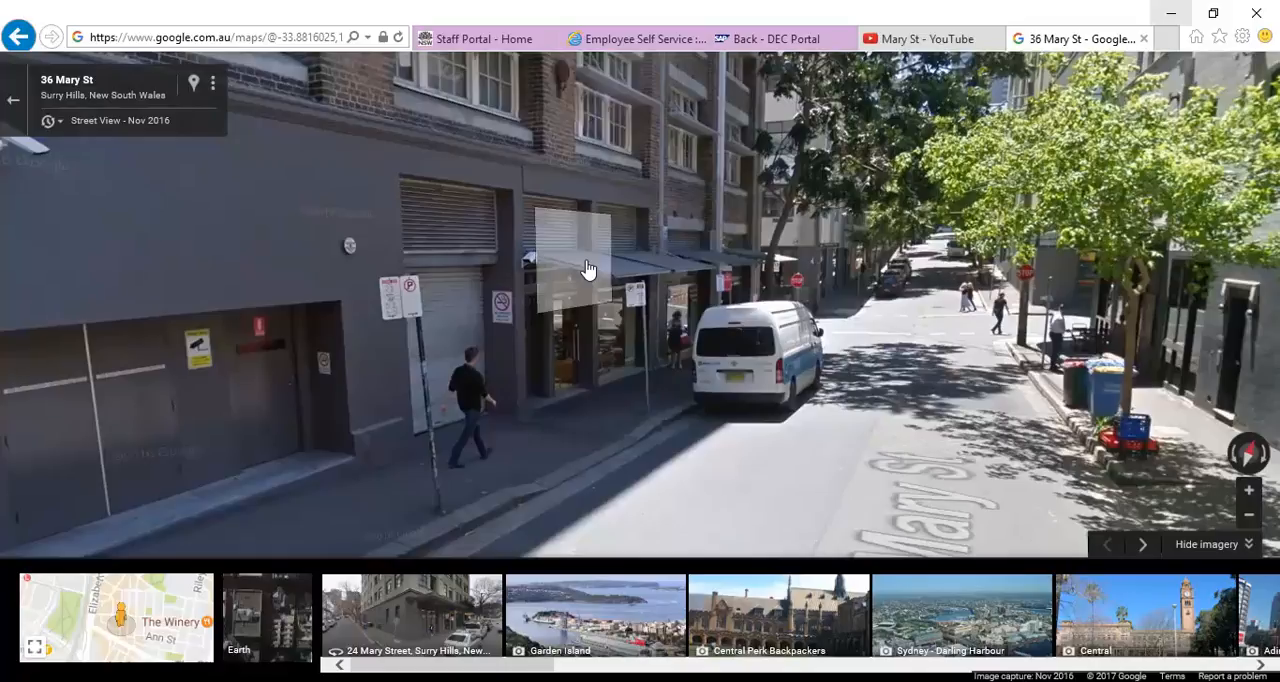
{"action": "left_click", "coordinate": [588, 270]}
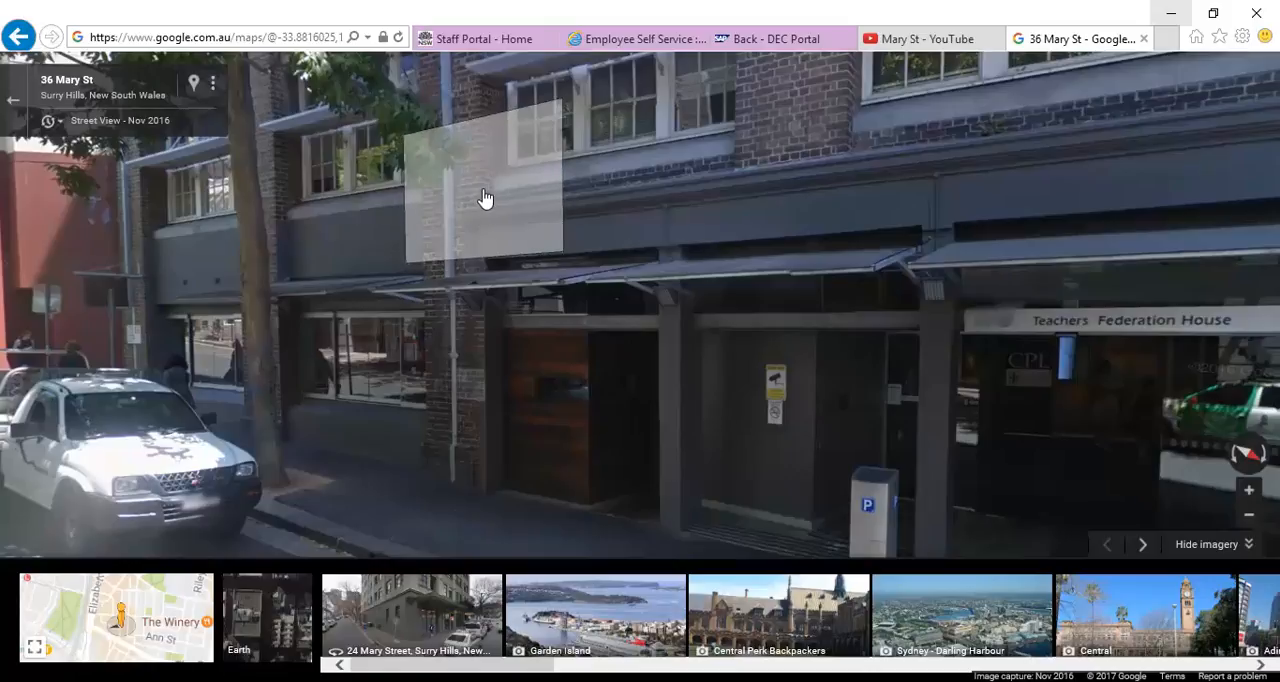
{"action": "left_click", "coordinate": [777, 337]}
{"action": "left_click_drag", "start_coordinate": [246, 269], "coordinate": [190, 270]}
{"action": "left_click_drag", "start_coordinate": [773, 267], "coordinate": [474, 274]}
{"action": "left_click", "coordinate": [724, 357]}
{"action": "left_click_drag", "start_coordinate": [643, 358], "coordinate": [821, 360]}
{"action": "left_click_drag", "start_coordinate": [541, 340], "coordinate": [637, 319]}
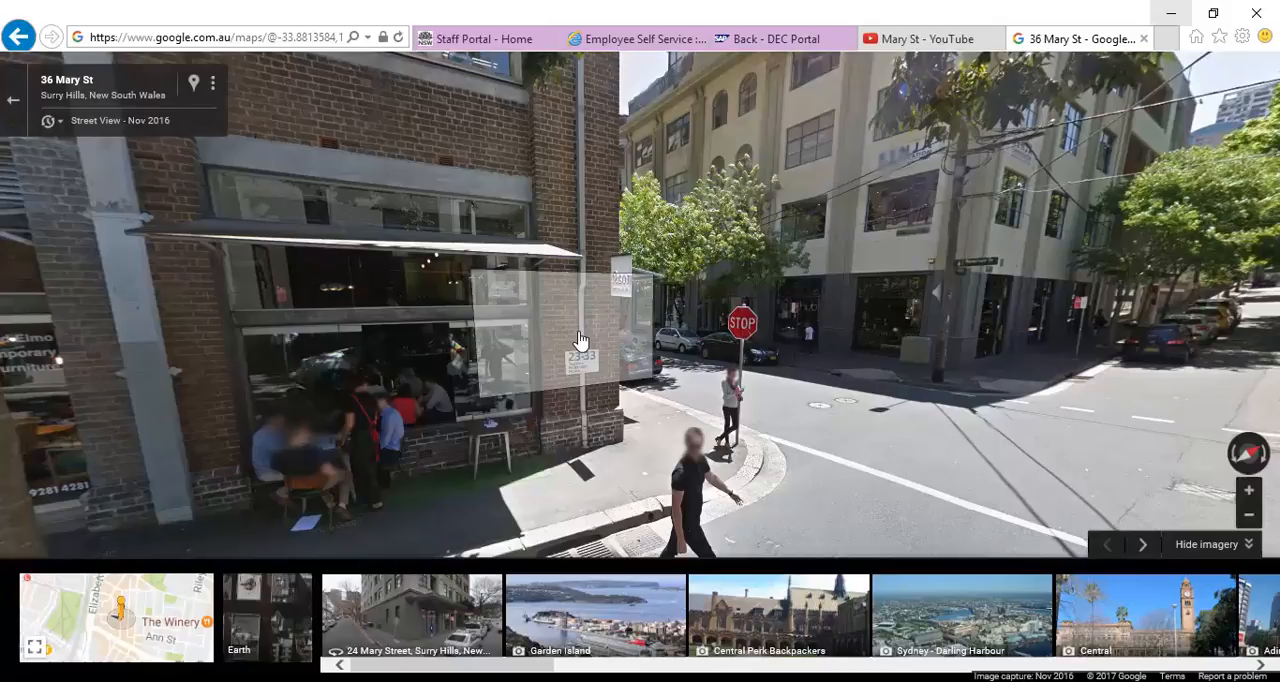
{"action": "left_click", "coordinate": [580, 340]}
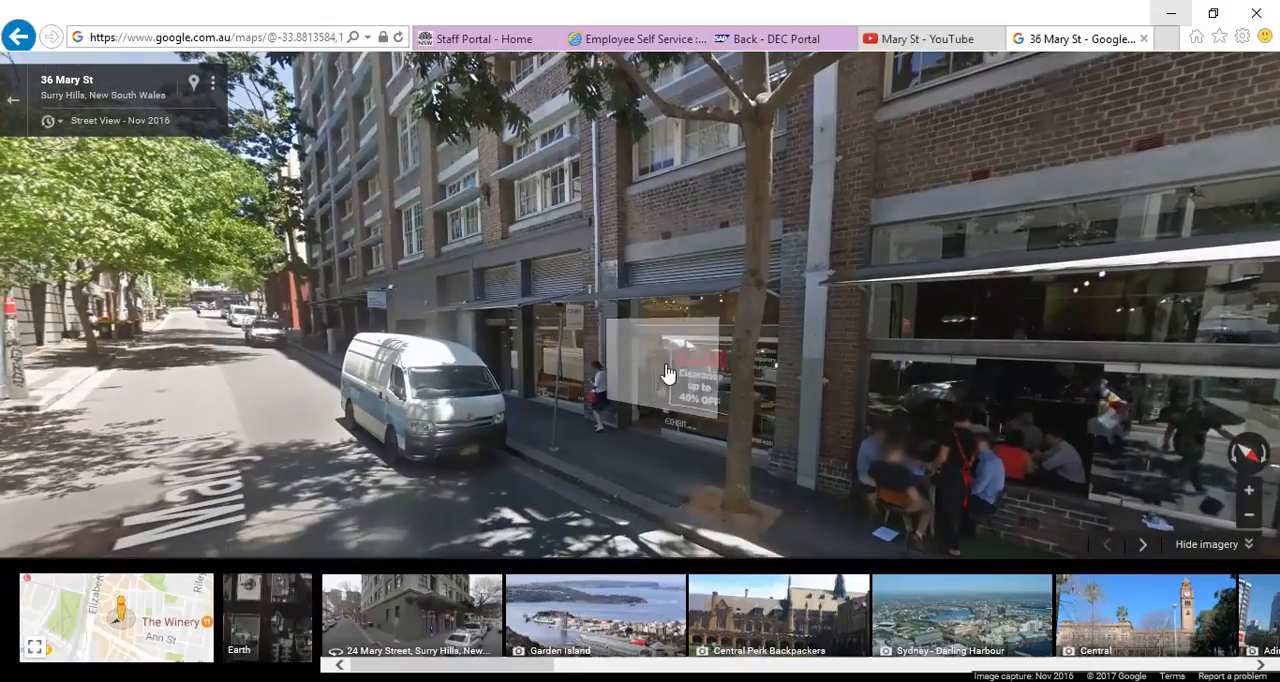
Step: Examine the brick pier beside the Exhibit shopfront from the footpath up to the first-floor windows to judge the ground floor's height
{"action": "scroll", "coordinate": [560, 338], "scroll_direction": "up", "scroll_amount": 2}
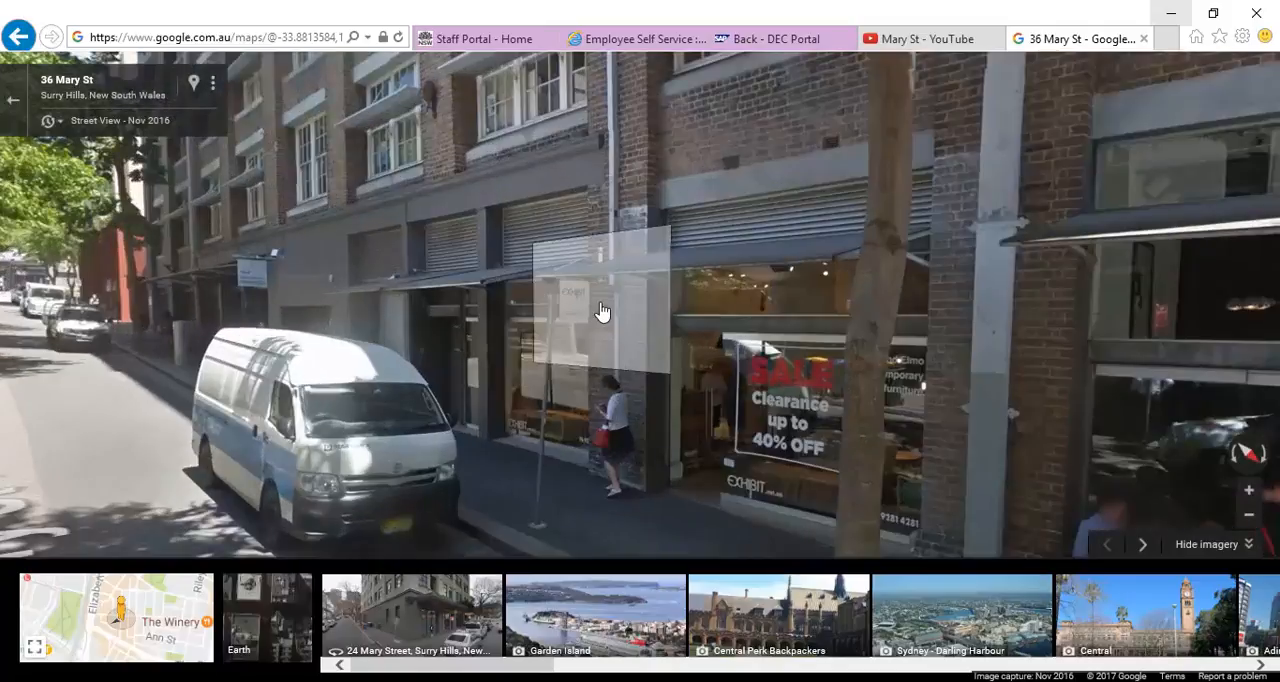
{"action": "left_click_drag", "start_coordinate": [605, 333], "coordinate": [543, 354]}
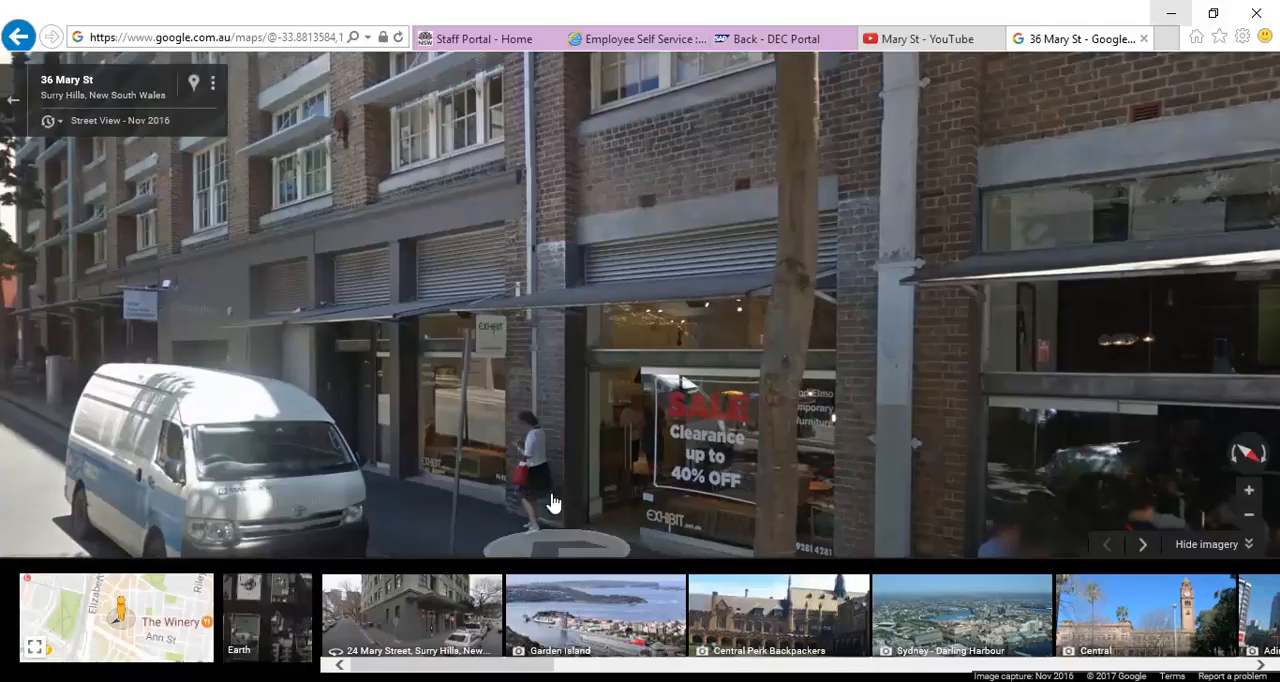
{"action": "left_click", "coordinate": [540, 430]}
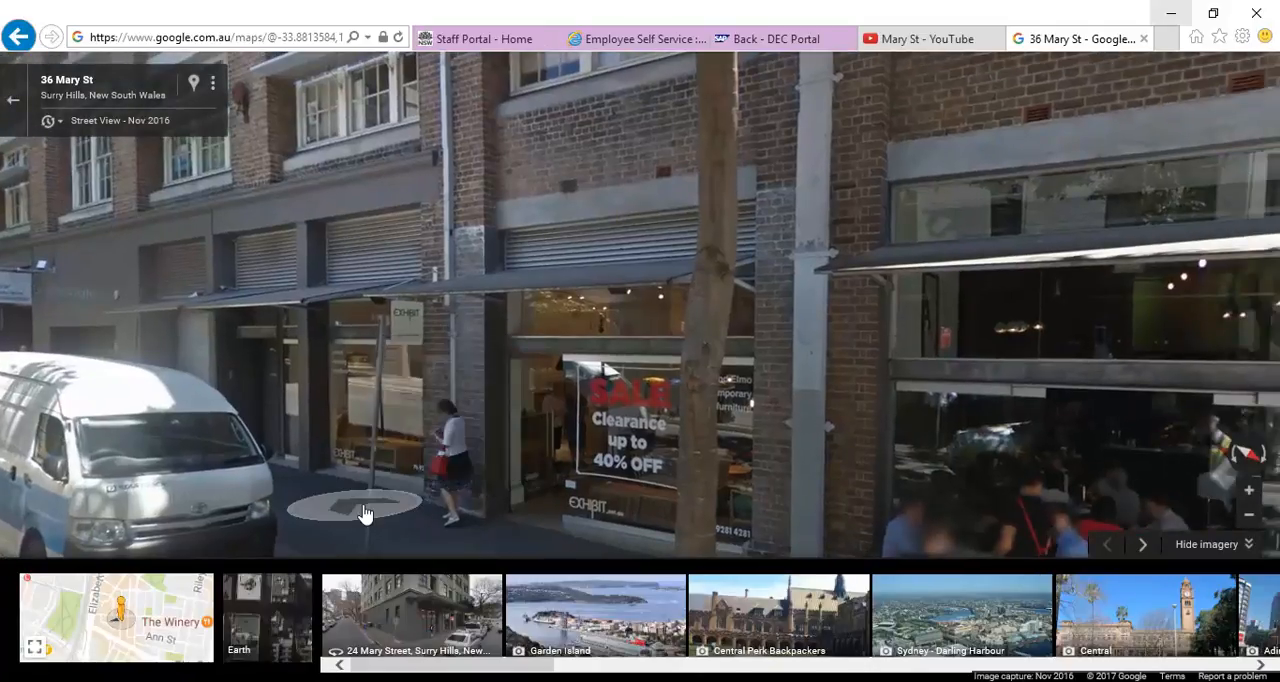
{"action": "left_click_drag", "start_coordinate": [474, 480], "coordinate": [386, 434]}
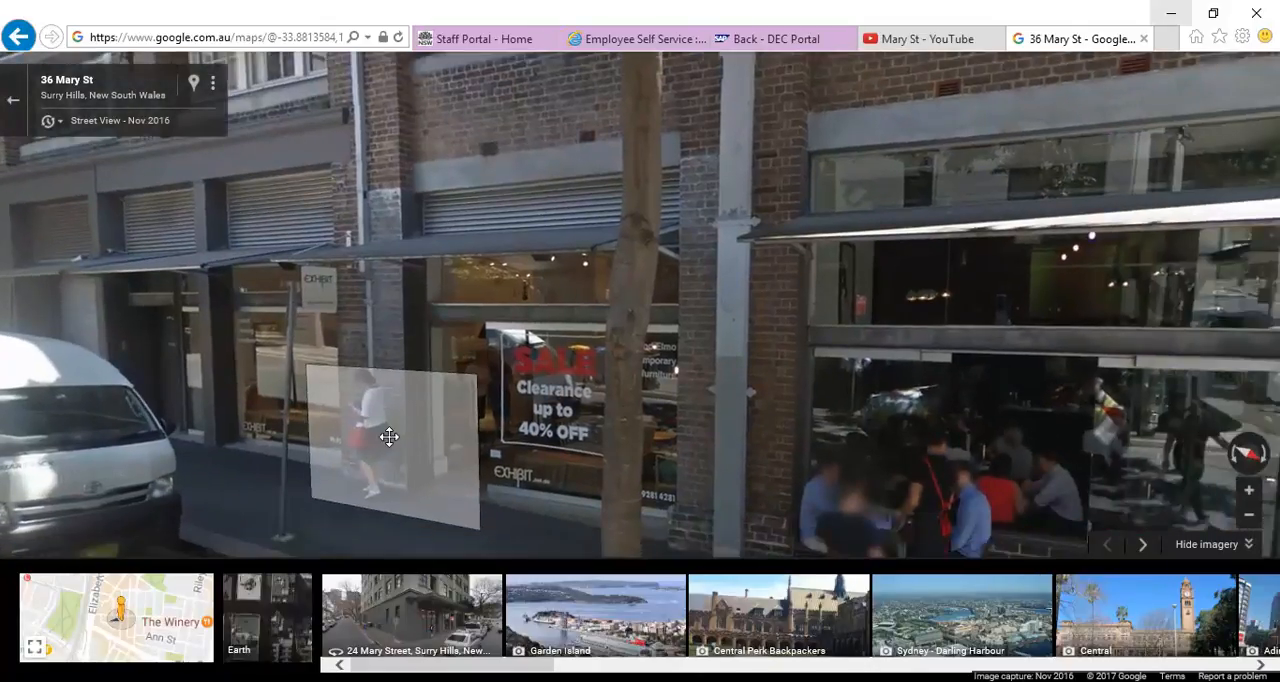
{"action": "left_click", "coordinate": [365, 468]}
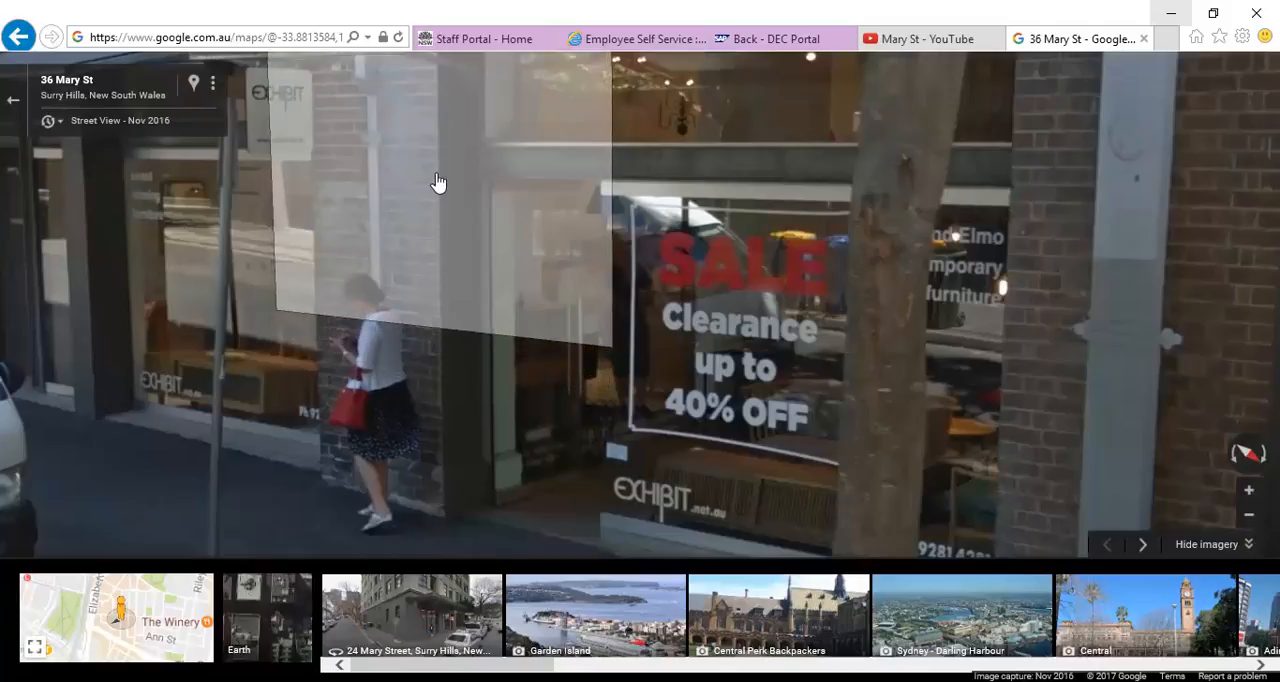
{"action": "left_click_drag", "start_coordinate": [434, 149], "coordinate": [437, 357]}
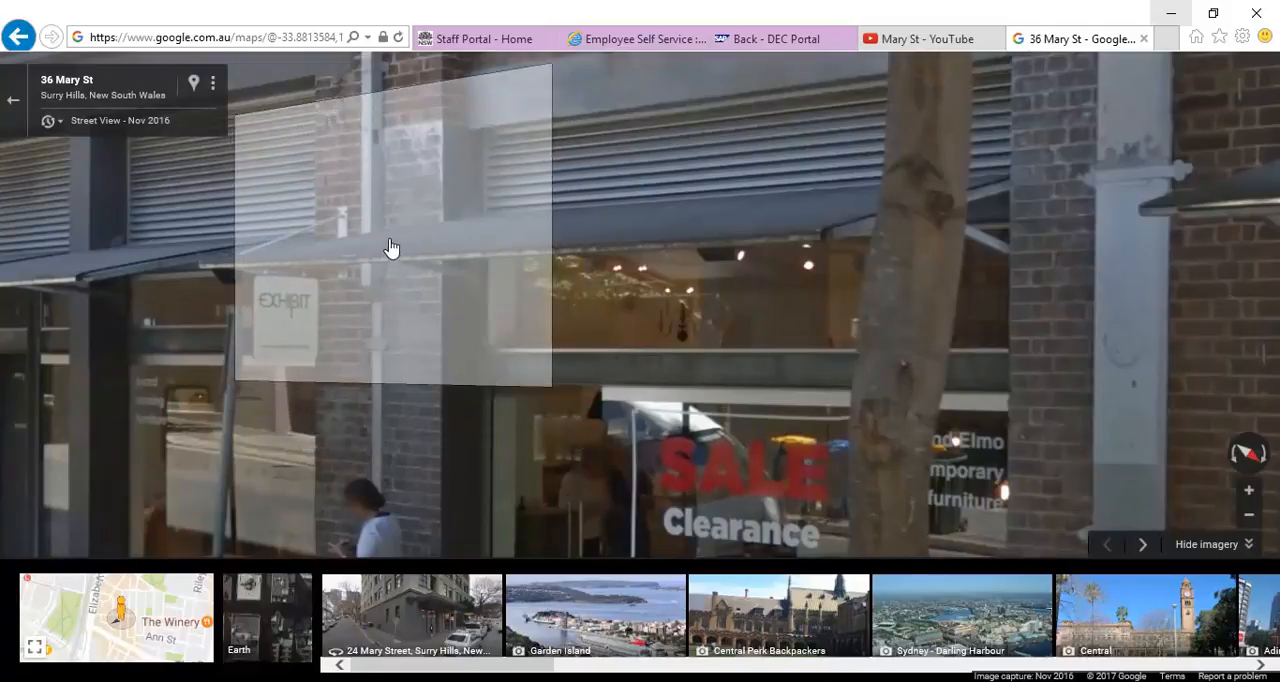
{"action": "left_click_drag", "start_coordinate": [426, 203], "coordinate": [419, 402]}
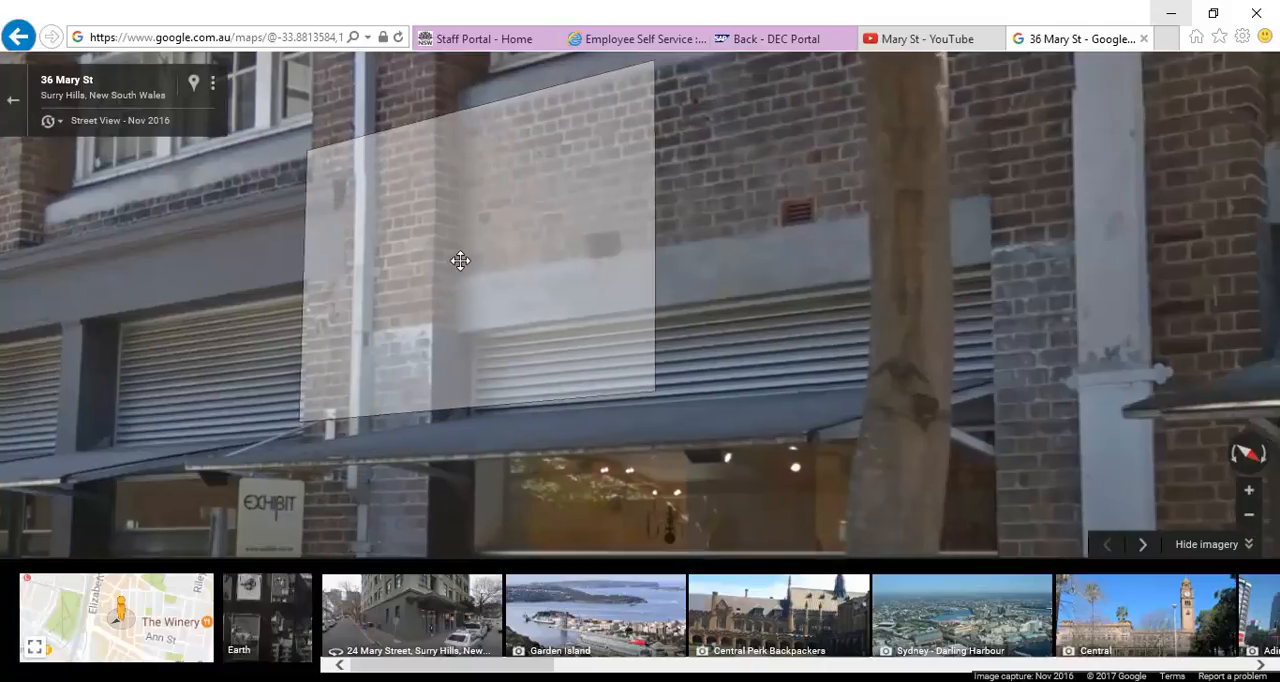
{"action": "left_click_drag", "start_coordinate": [477, 265], "coordinate": [408, 280]}
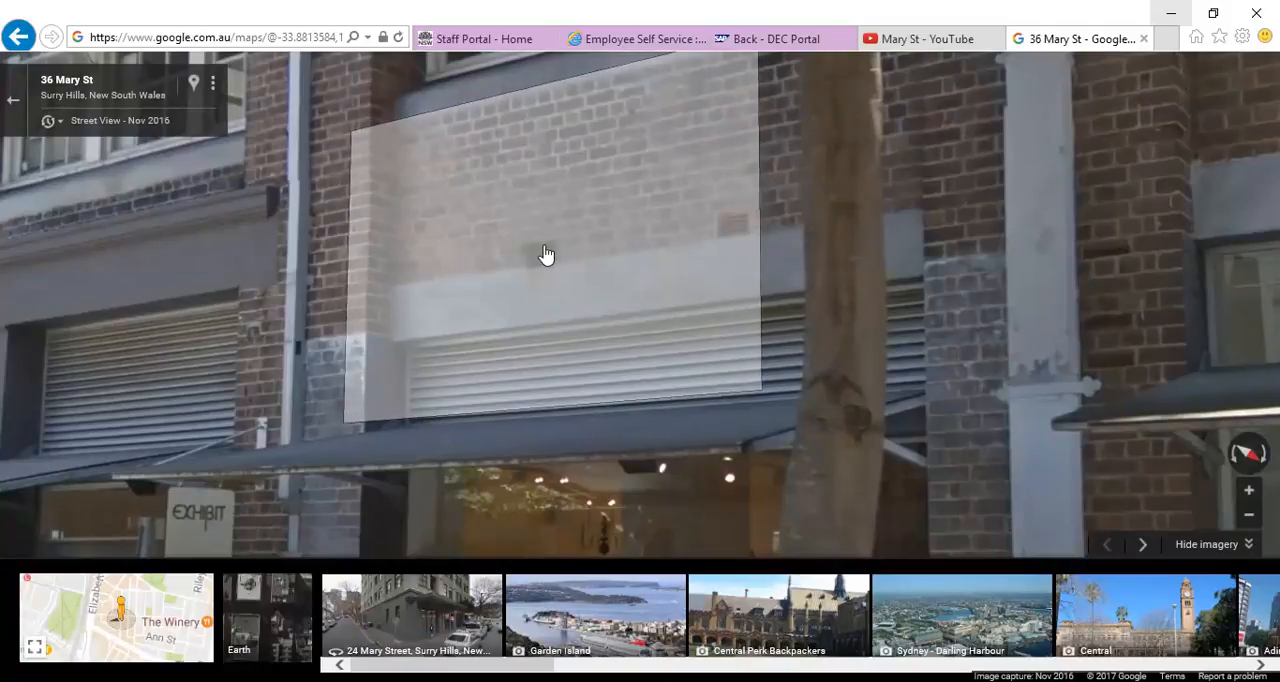
Step: Switch to Calculator and multiply 52 by 86
{"action": "left_click", "coordinate": [384, 680]}
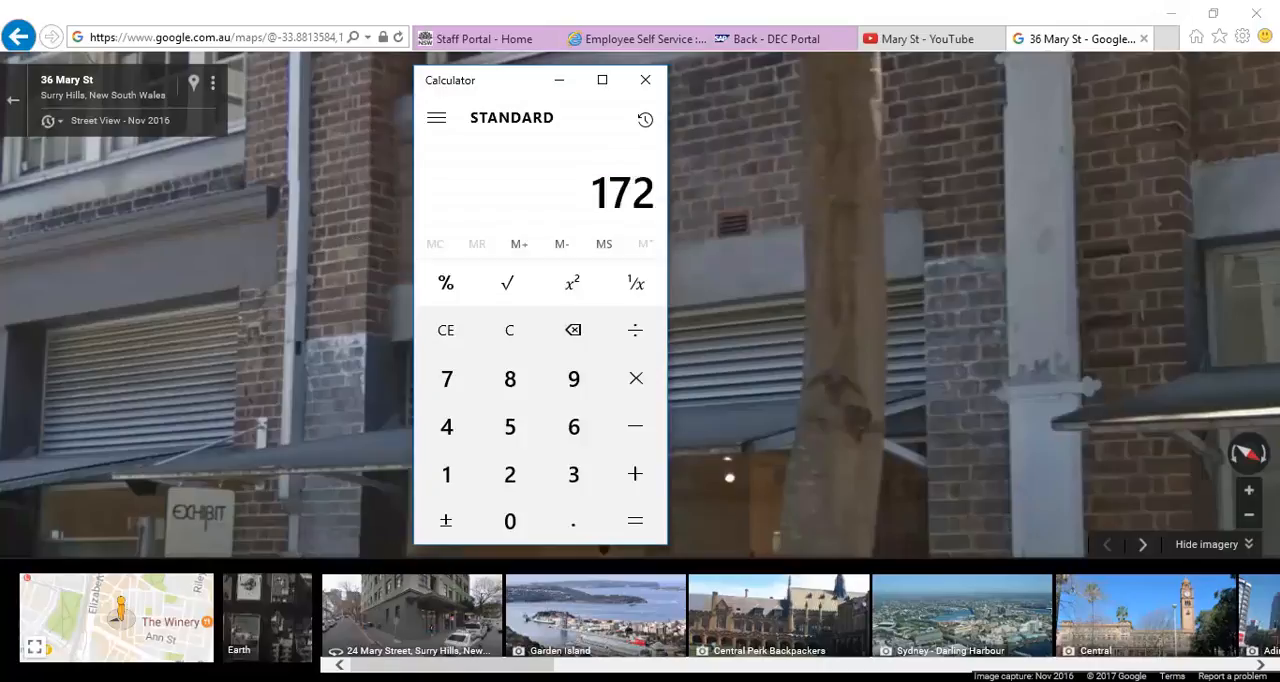
{"action": "left_click", "coordinate": [511, 335]}
{"action": "left_click", "coordinate": [510, 472]}
{"action": "left_click", "coordinate": [634, 377]}
{"action": "left_click", "coordinate": [510, 385]}
{"action": "left_click", "coordinate": [574, 428]}
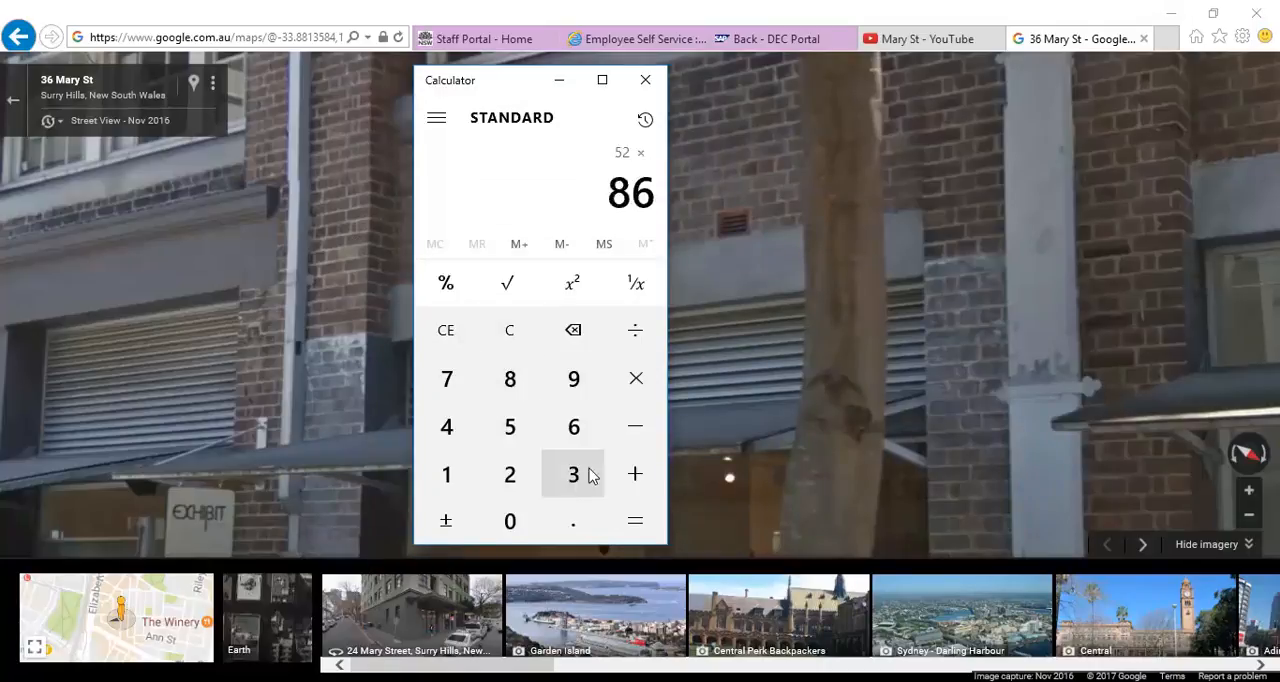
{"action": "left_click", "coordinate": [635, 521]}
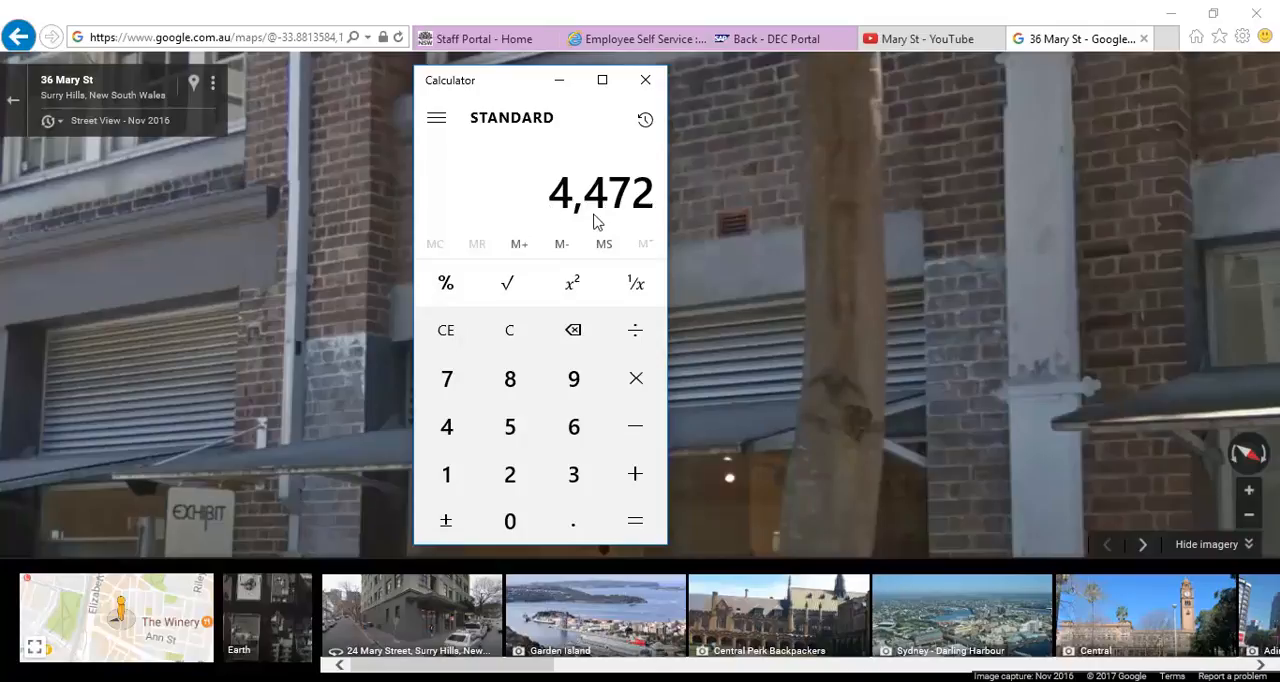
Step: Return to Street View and recheck the Exhibit shopfront's brickwork, awning and louvres against the calculated height
{"action": "left_click", "coordinate": [583, 16]}
{"action": "left_click_drag", "start_coordinate": [449, 307], "coordinate": [453, 283]}
{"action": "left_click", "coordinate": [453, 283]}
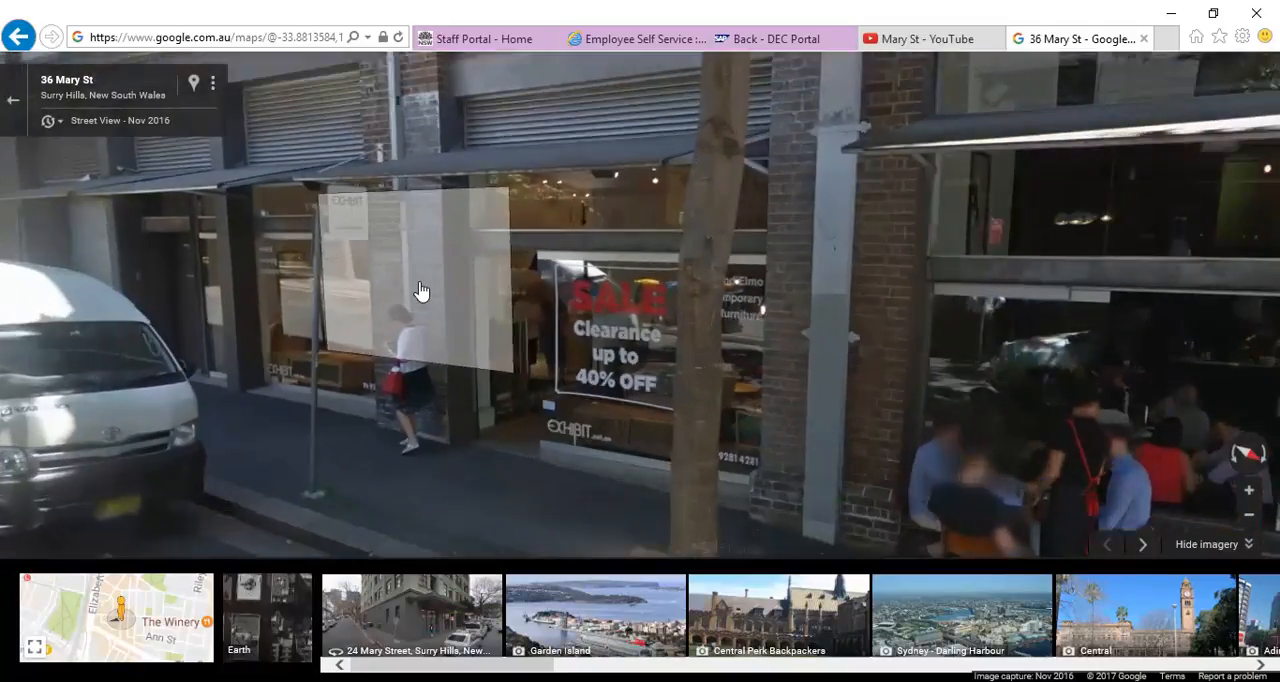
{"action": "left_click", "coordinate": [420, 290]}
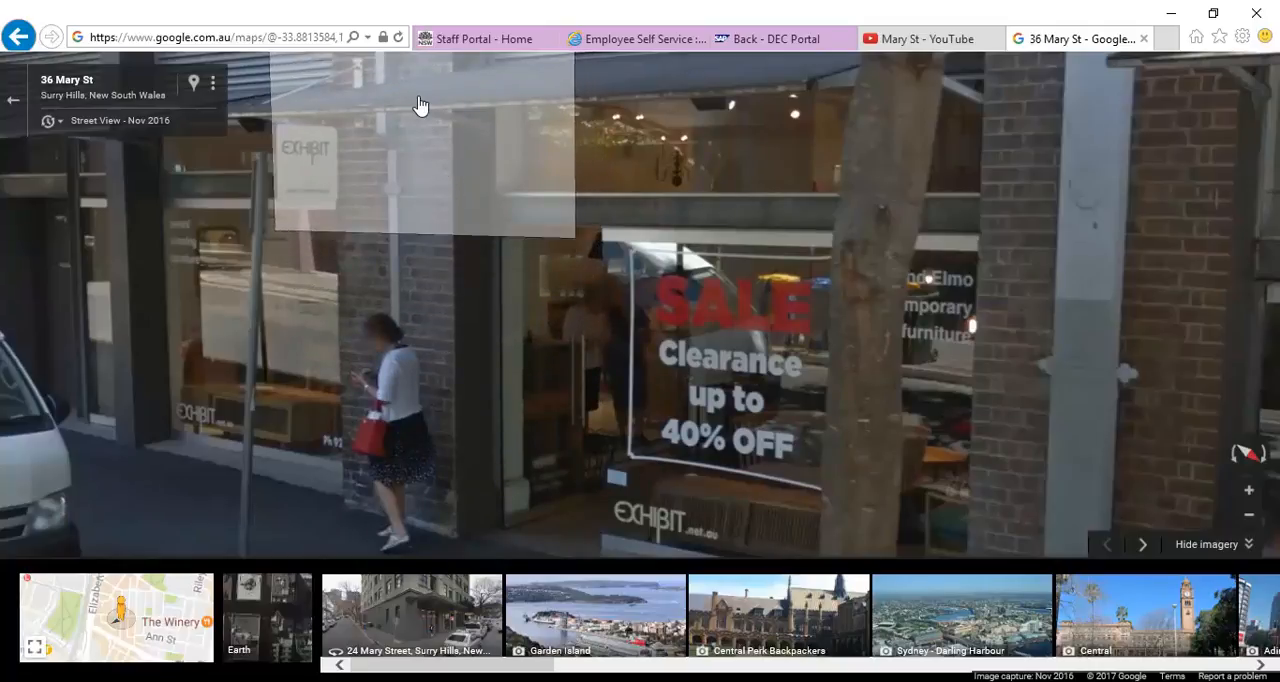
{"action": "left_click_drag", "start_coordinate": [417, 80], "coordinate": [418, 305]}
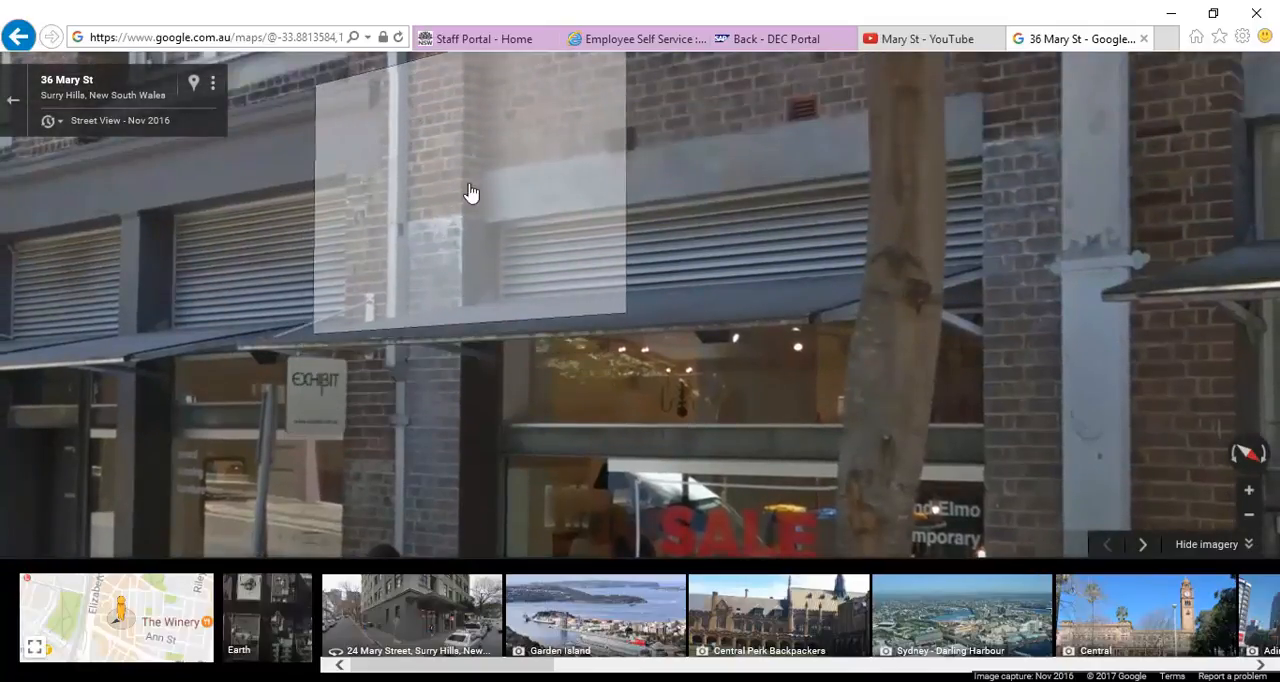
{"action": "left_click_drag", "start_coordinate": [520, 154], "coordinate": [389, 166]}
{"action": "left_click", "coordinate": [380, 680]}
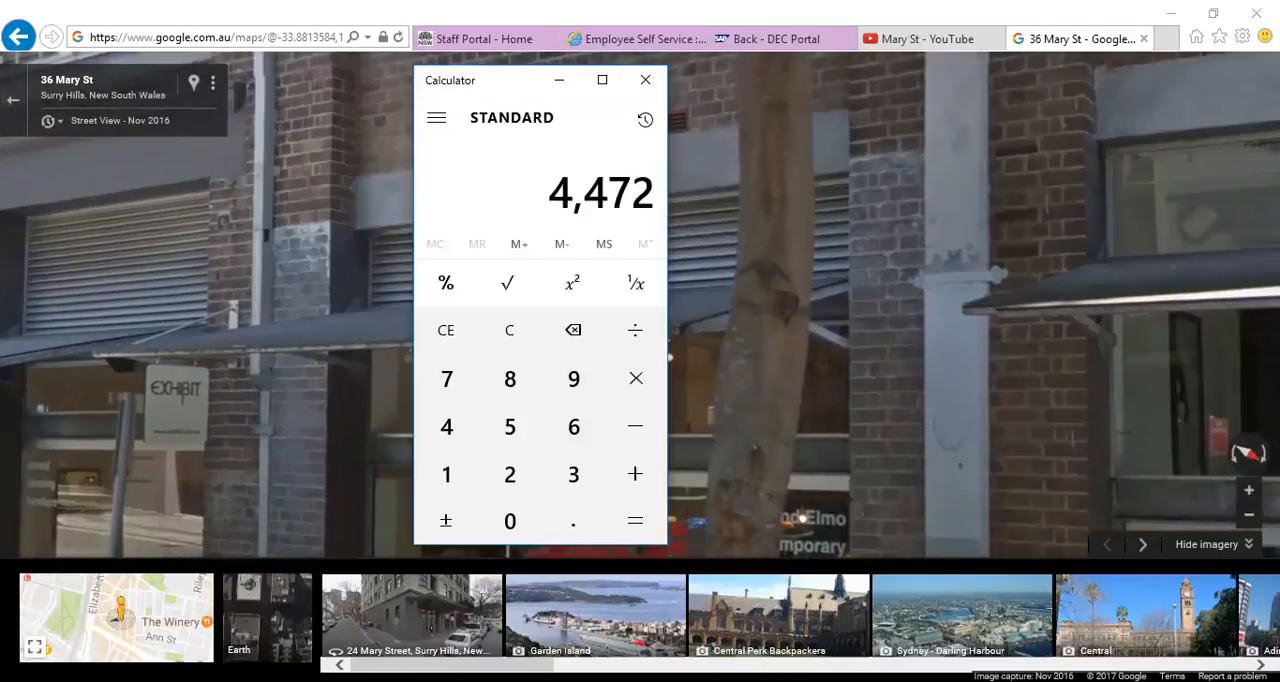
{"action": "left_click", "coordinate": [382, 680]}
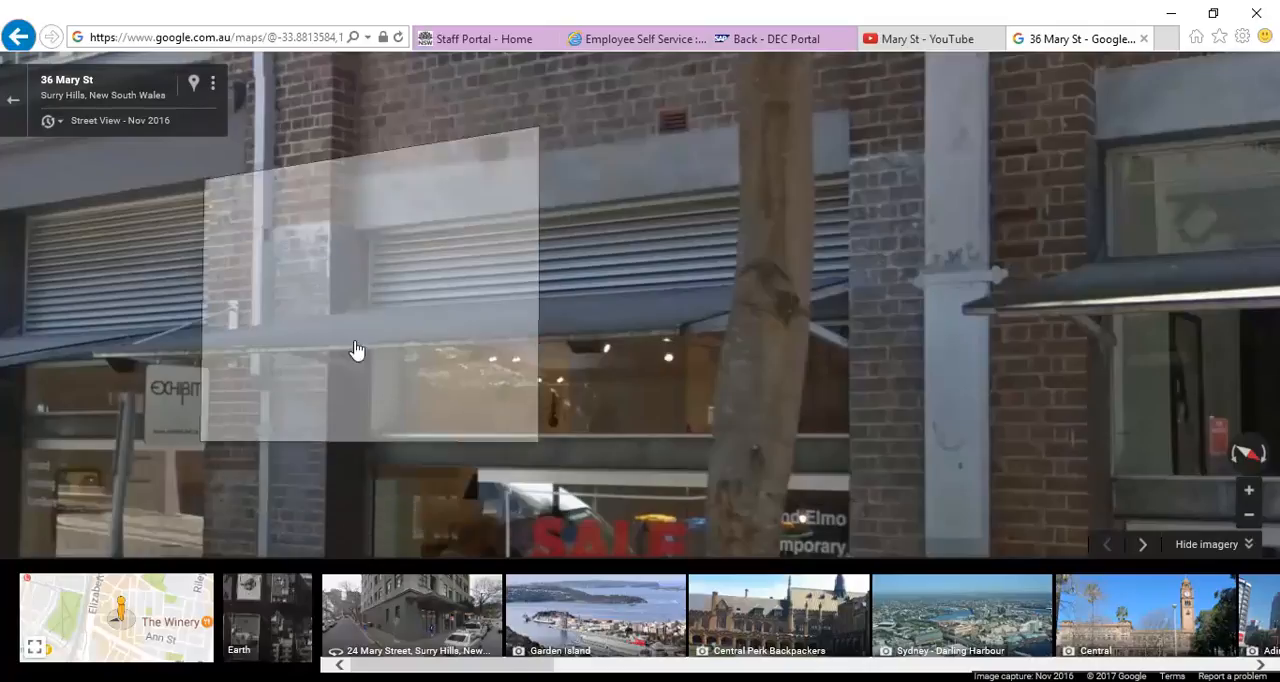
Step: Switch to Revit and check the elevation of Level 1 and the levels above it in the South elevation
{"action": "left_click", "coordinate": [350, 680]}
{"action": "scroll", "coordinate": [457, 326], "scroll_direction": "up", "scroll_amount": 5}
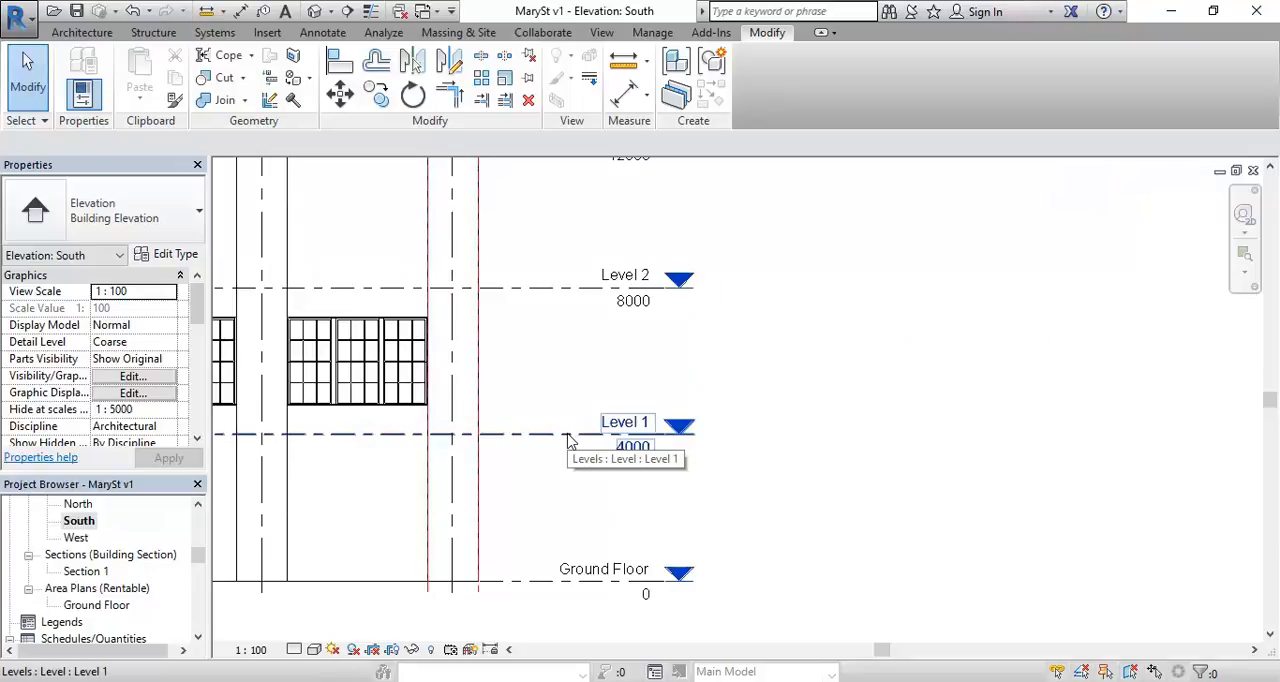
{"action": "scroll", "coordinate": [568, 440], "scroll_direction": "down", "scroll_amount": 5}
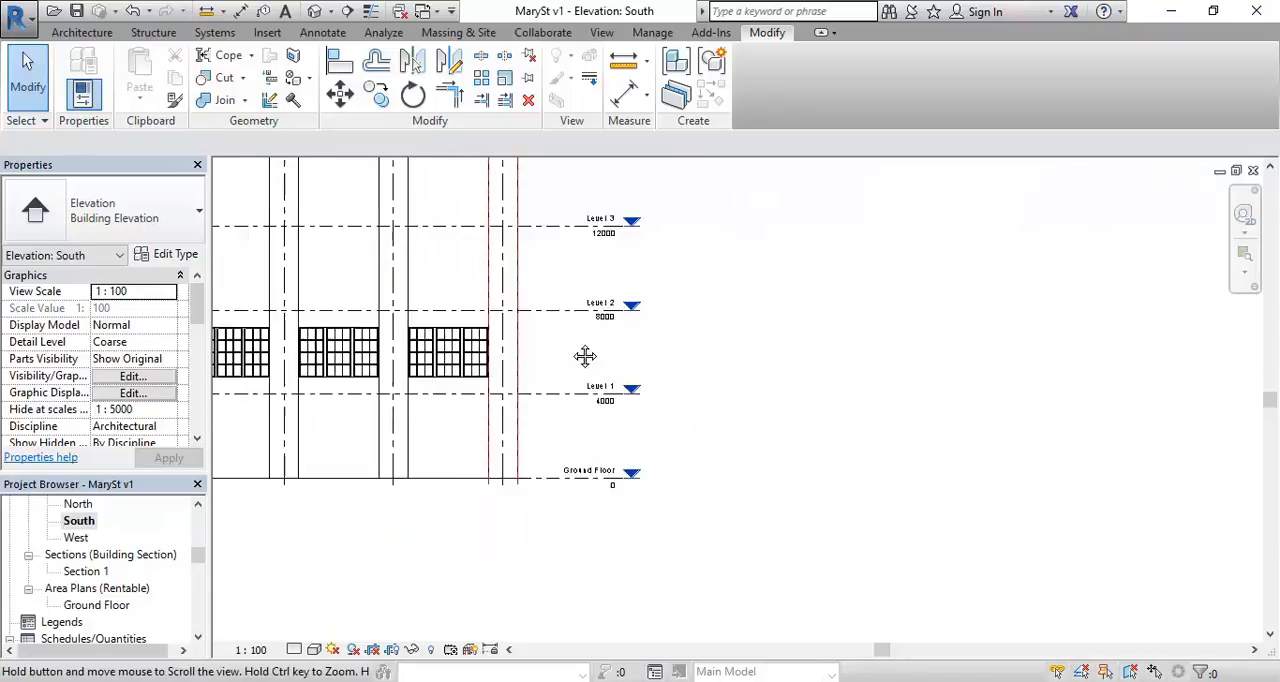
{"action": "left_click", "coordinate": [680, 484]}
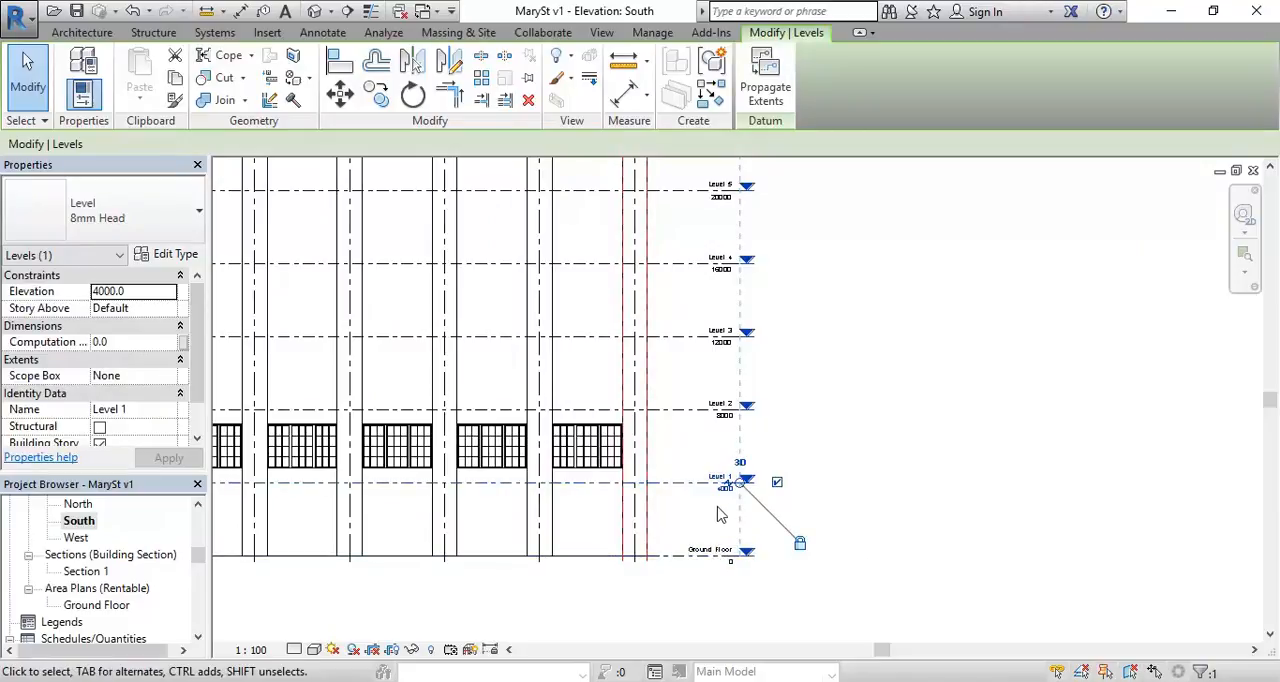
{"action": "scroll", "coordinate": [720, 508], "scroll_direction": "up", "scroll_amount": 2}
{"action": "scroll", "coordinate": [650, 420], "scroll_direction": "down", "scroll_amount": 5}
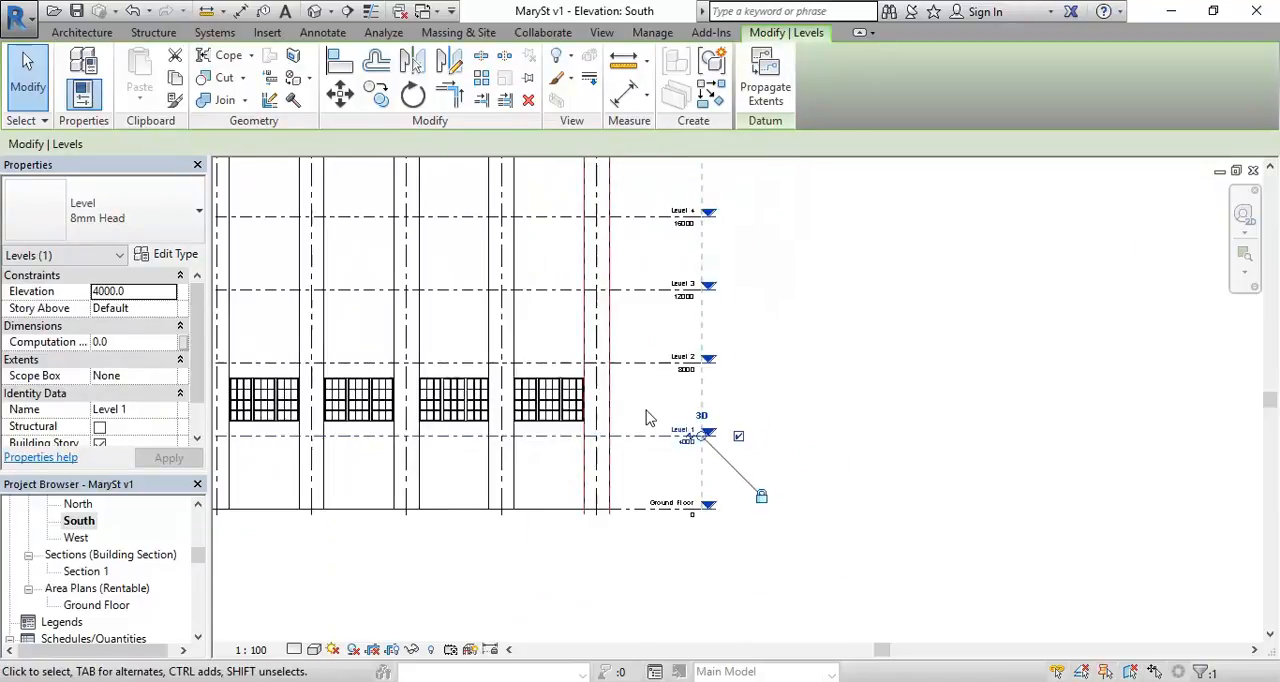
{"action": "scroll", "coordinate": [589, 361], "scroll_direction": "down", "scroll_amount": 2}
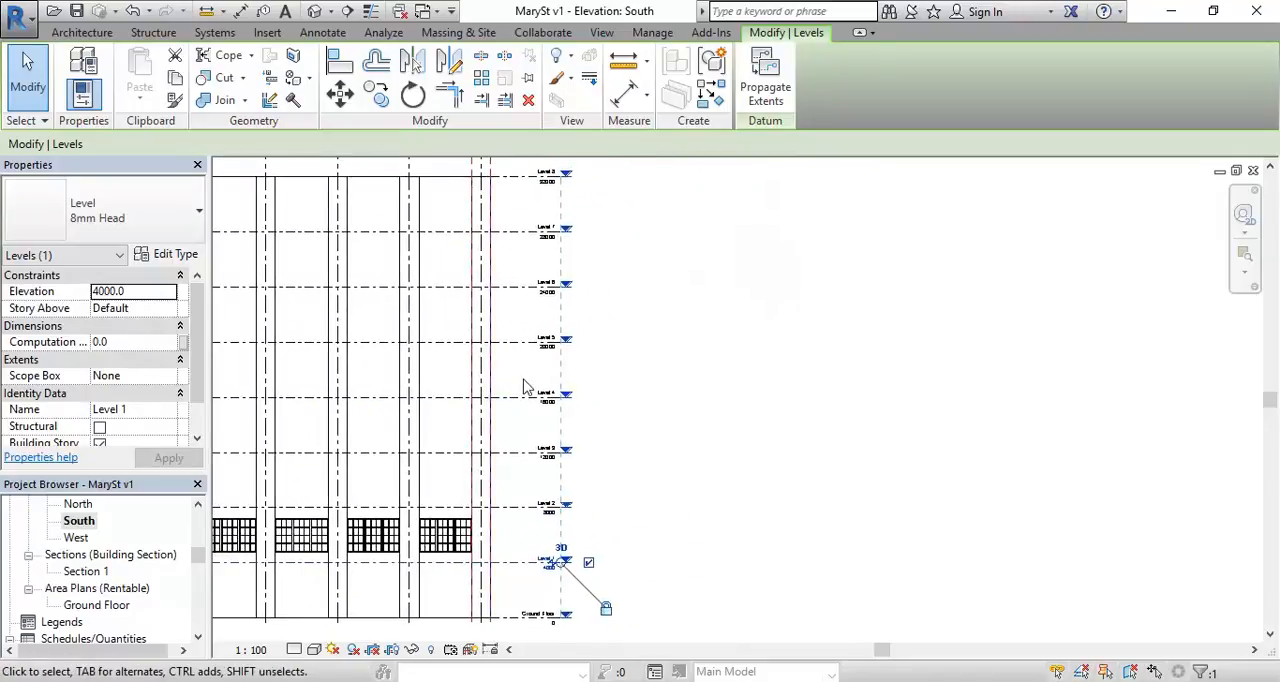
{"action": "left_click", "coordinate": [625, 315]}
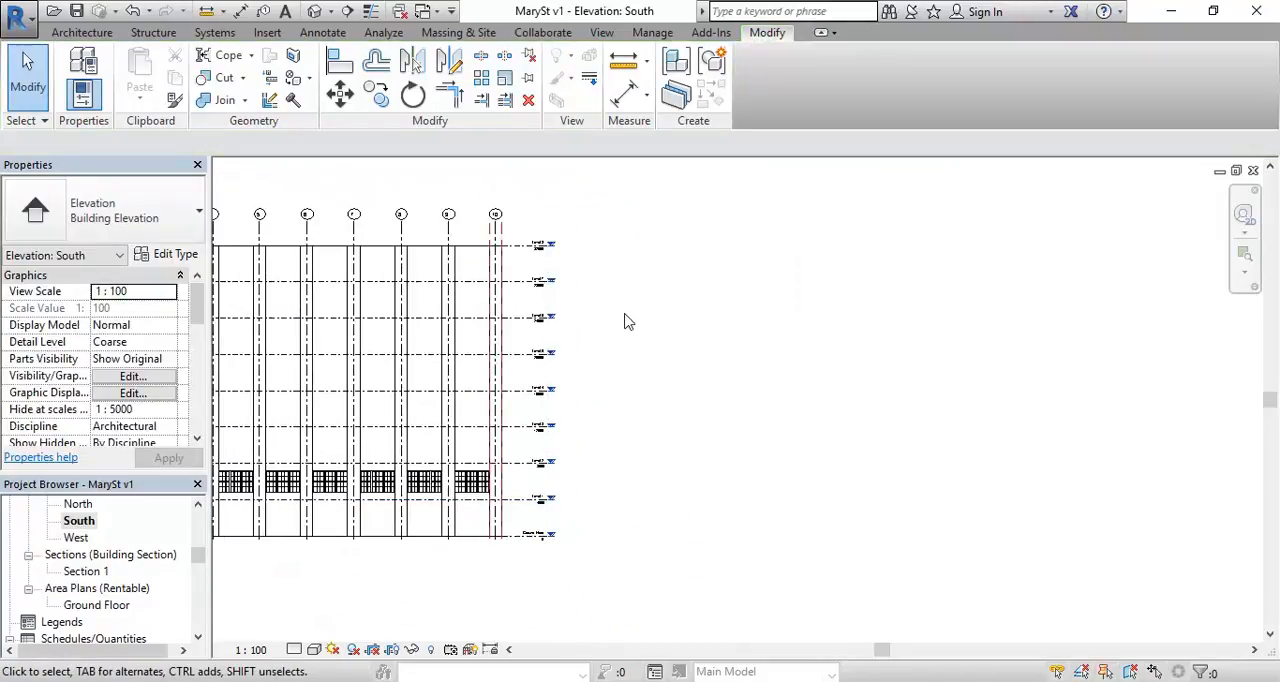
Step: Move Level 1 and all levels above it up by 470 mm in the South elevation, keeping Ground Floor in place
{"action": "left_click_drag", "start_coordinate": [605, 196], "coordinate": [530, 527]}
{"action": "left_click", "coordinate": [598, 198]}
{"action": "left_click_drag", "start_coordinate": [605, 191], "coordinate": [528, 512]}
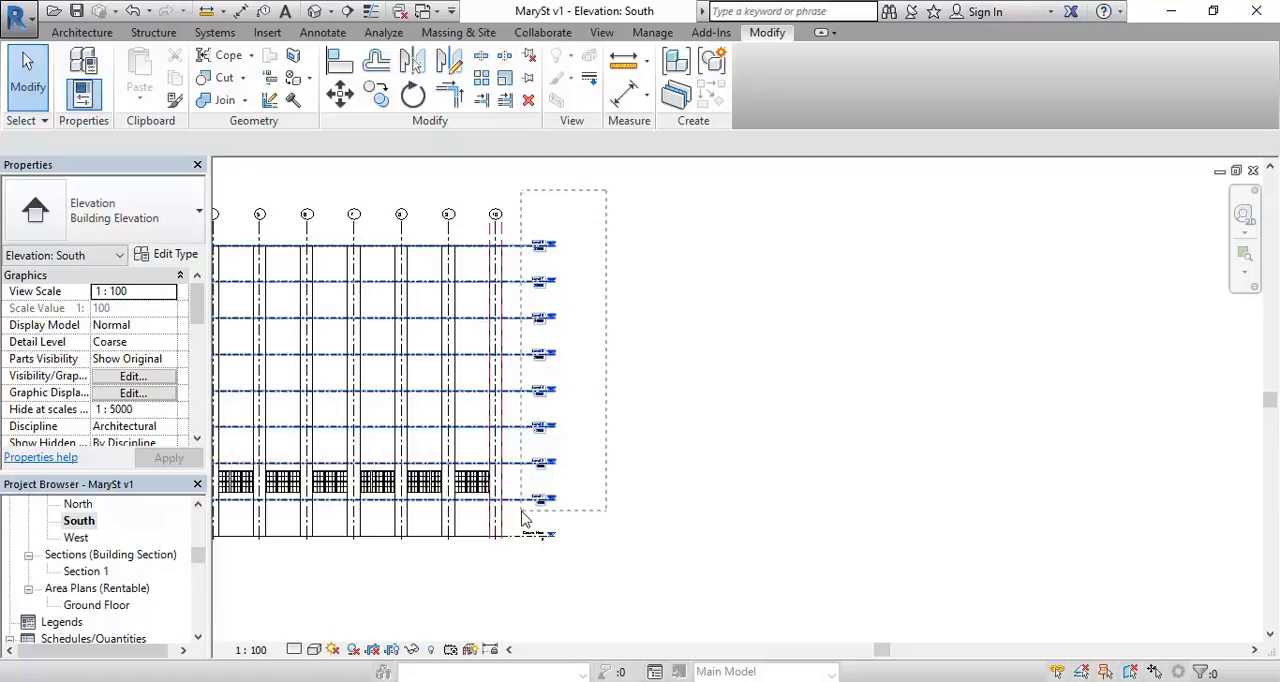
{"action": "left_click_drag", "start_coordinate": [522, 512], "coordinate": [524, 514]}
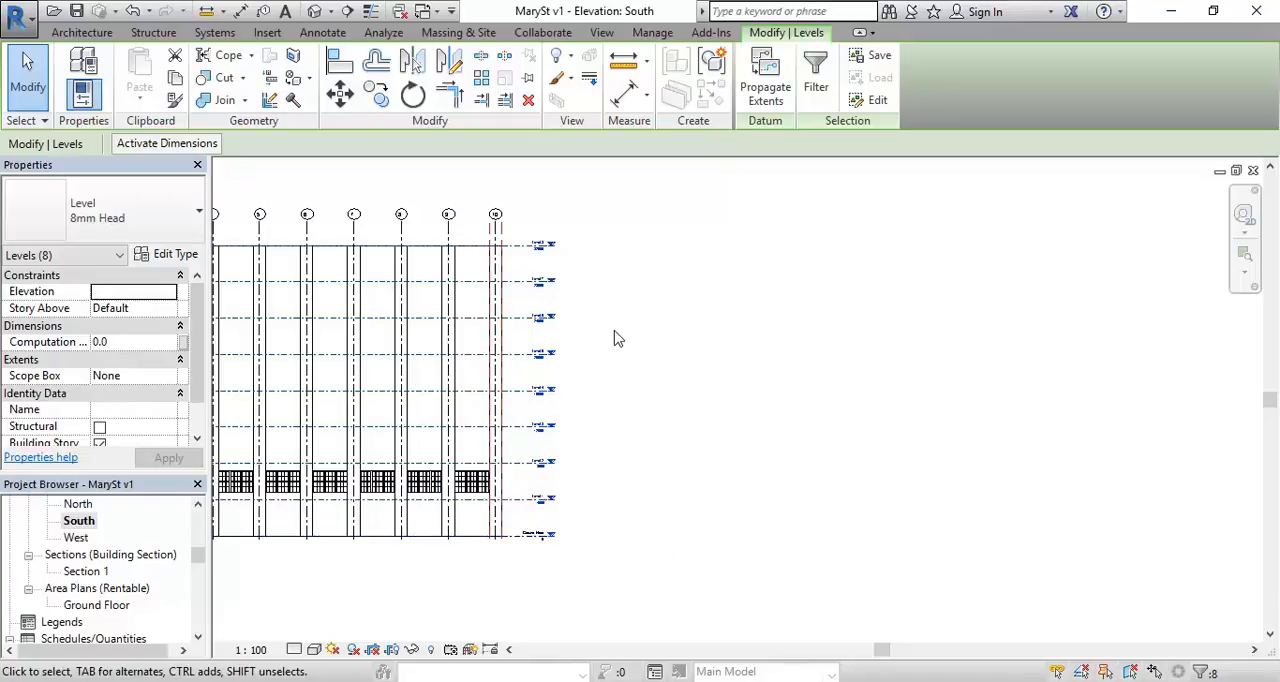
{"action": "left_click", "coordinate": [340, 97]}
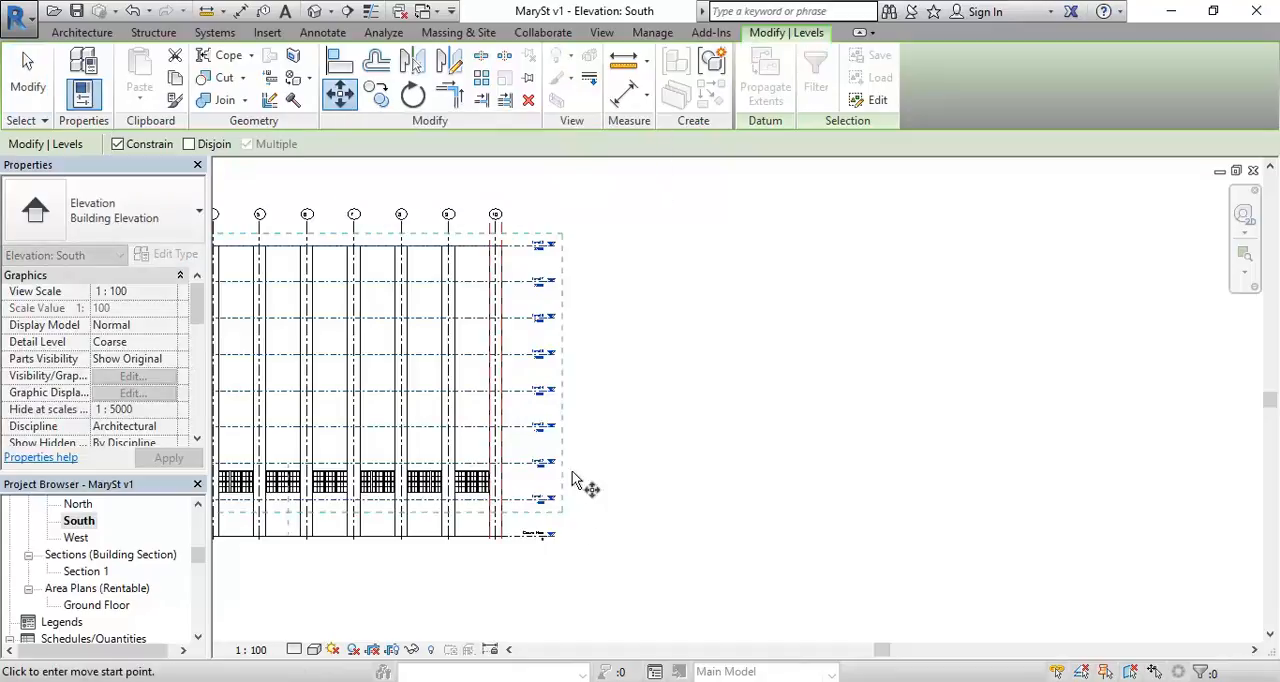
{"action": "scroll", "coordinate": [505, 532], "scroll_direction": "up", "scroll_amount": 4}
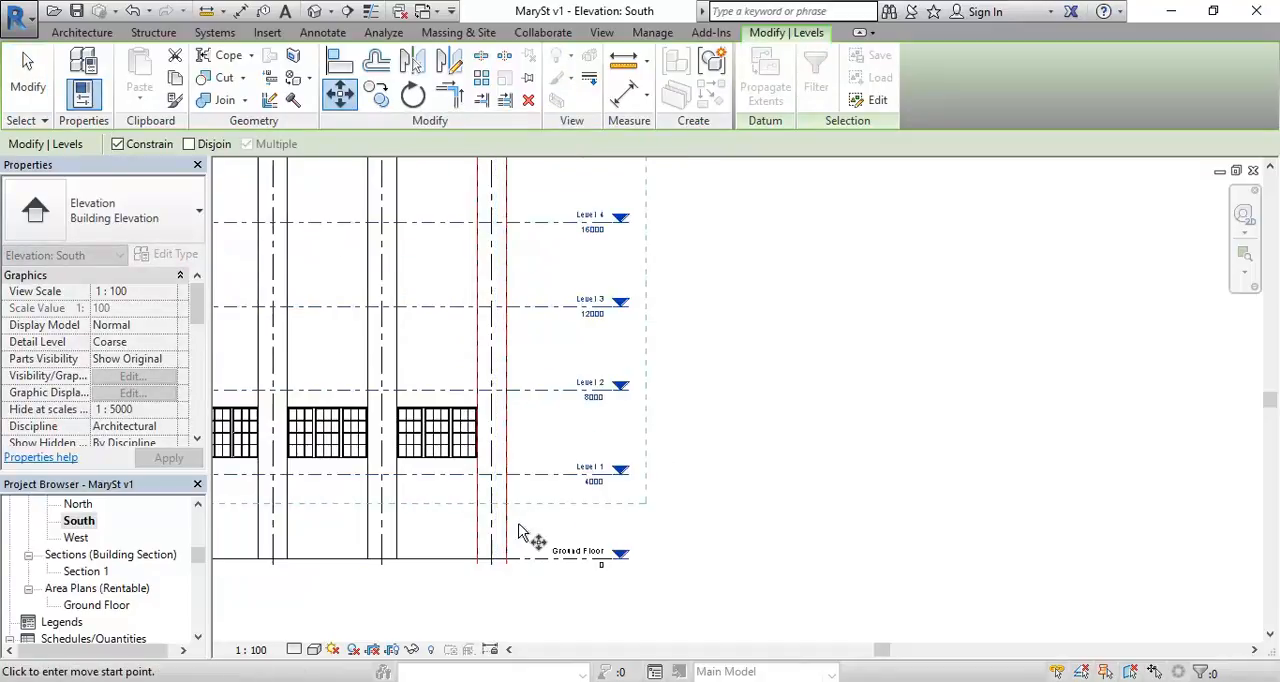
{"action": "scroll", "coordinate": [535, 537], "scroll_direction": "up", "scroll_amount": 3}
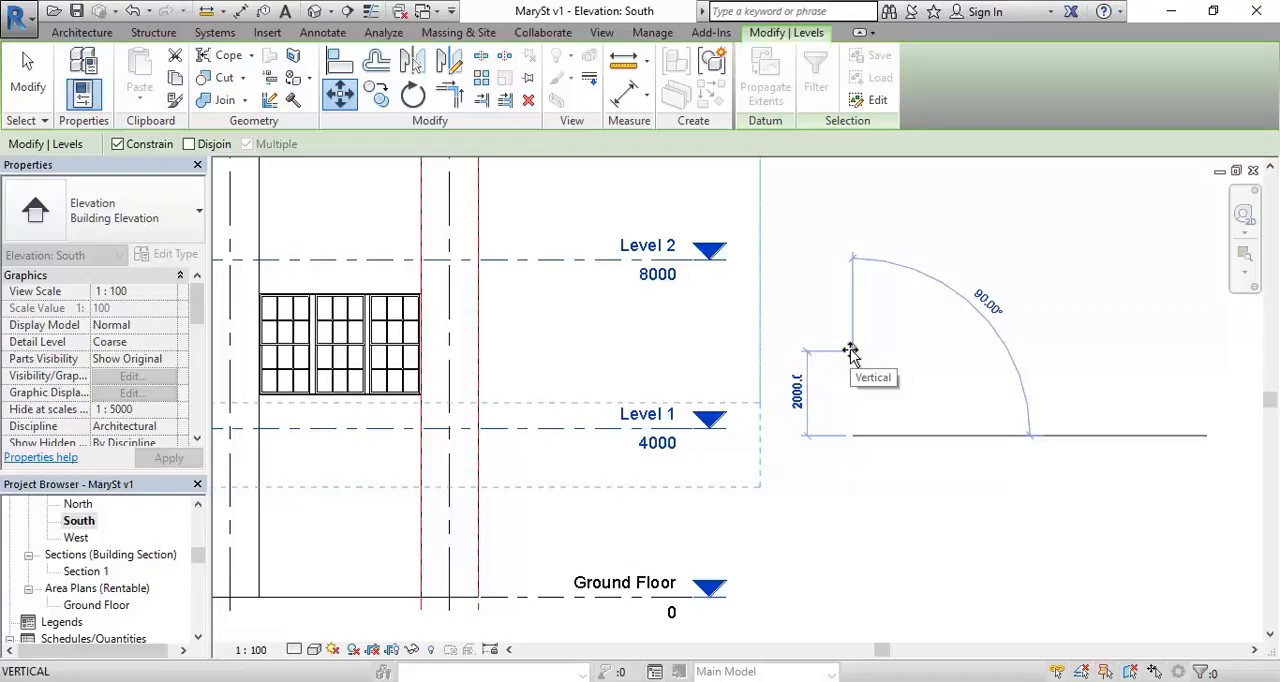
{"action": "type", "text": "470"}
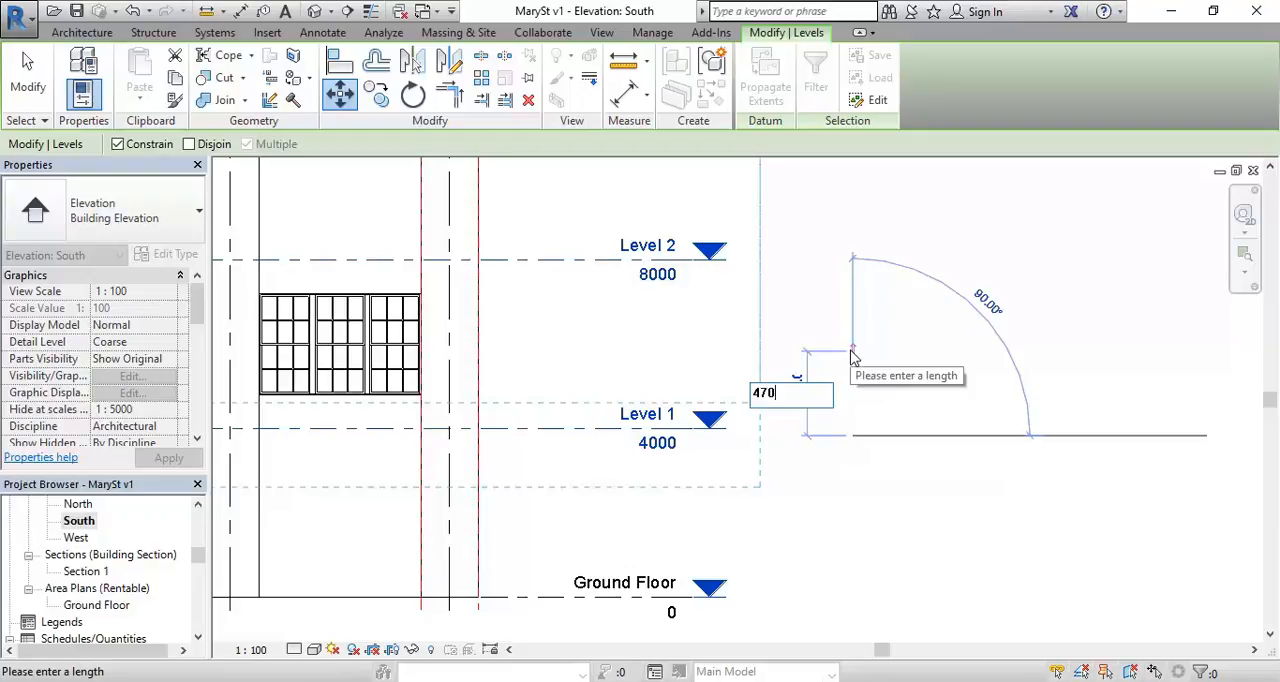
{"action": "key", "text": "Return"}
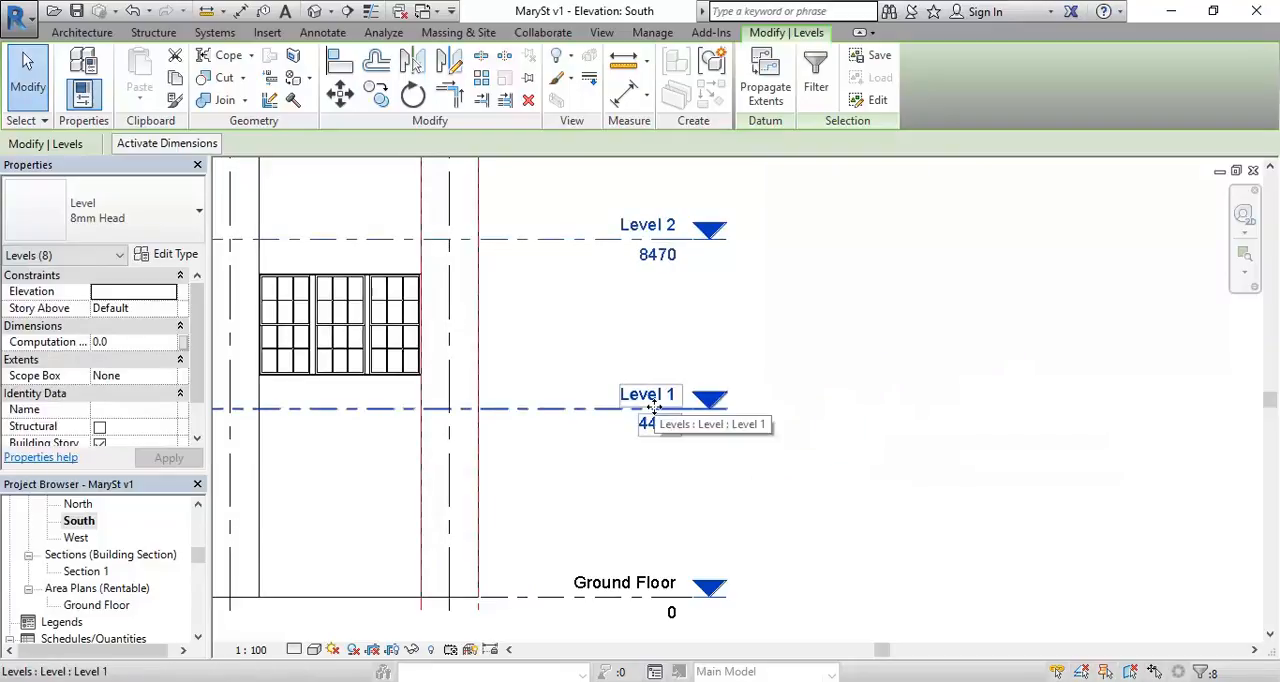
{"action": "key", "text": "Escape"}
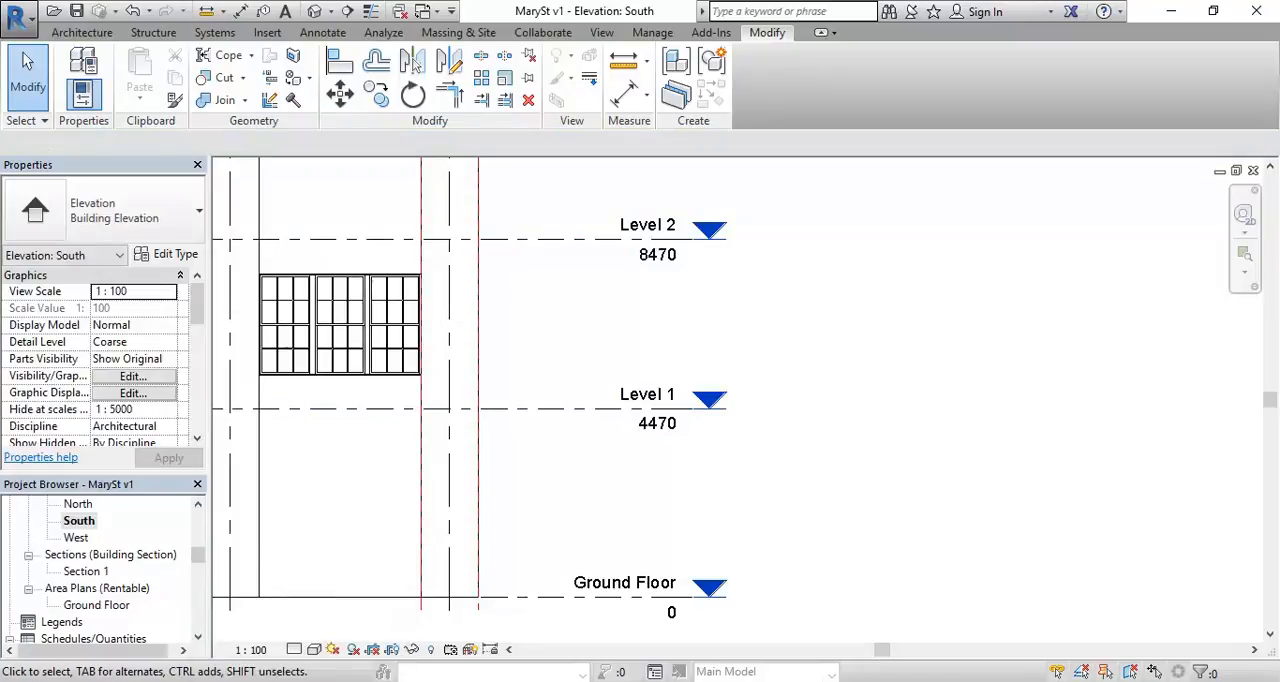
Step: Switch back to the 36 Mary St Street View and bring the whole Exhibit shopfront into view
{"action": "left_click", "coordinate": [140, 681]}
{"action": "left_click", "coordinate": [794, 613]}
{"action": "left_click", "coordinate": [140, 681]}
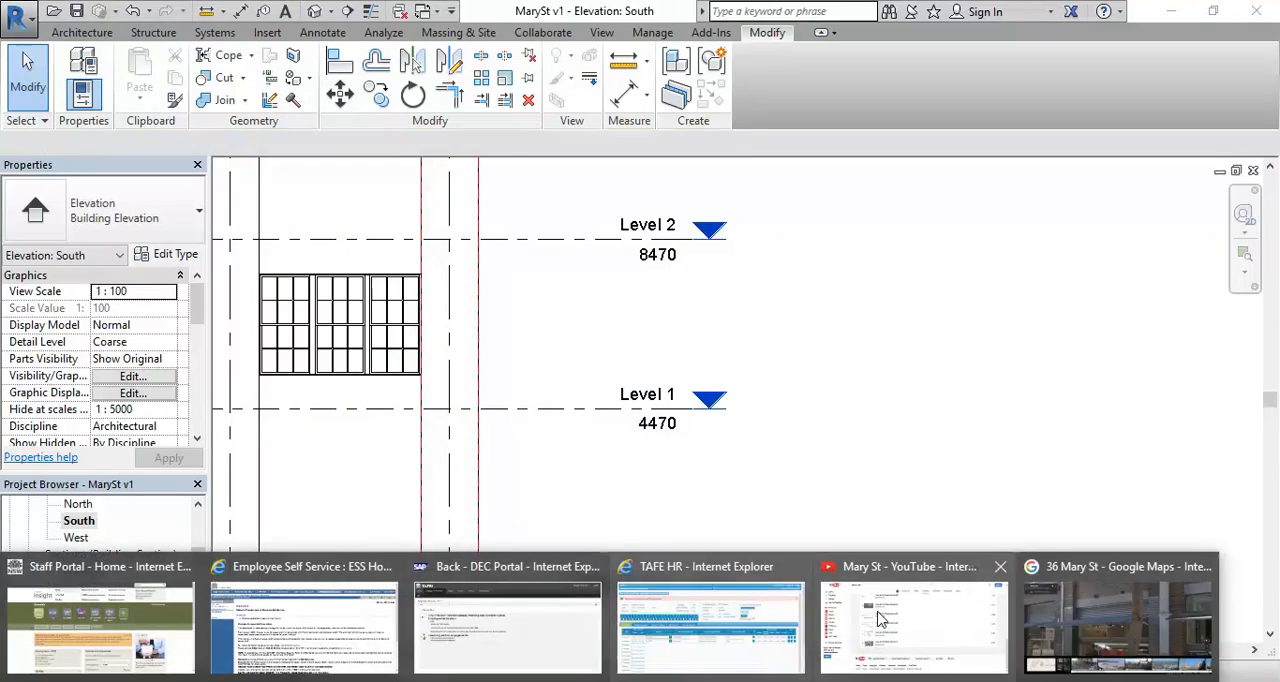
{"action": "left_click", "coordinate": [1094, 622]}
{"action": "left_click", "coordinate": [752, 353]}
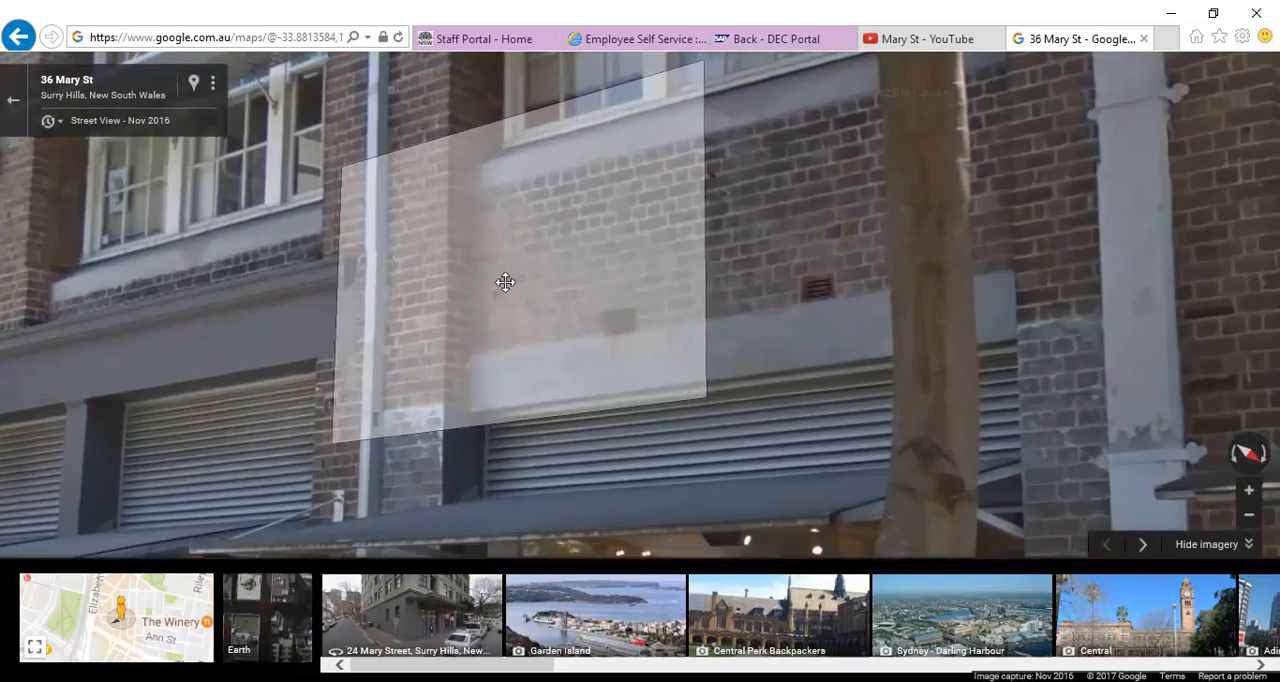
Step: Look at the brickwork below the Exhibit building's first-floor windows and calculate 15 × 86 in Calculator for the sill height
{"action": "left_click_drag", "start_coordinate": [505, 282], "coordinate": [414, 343]}
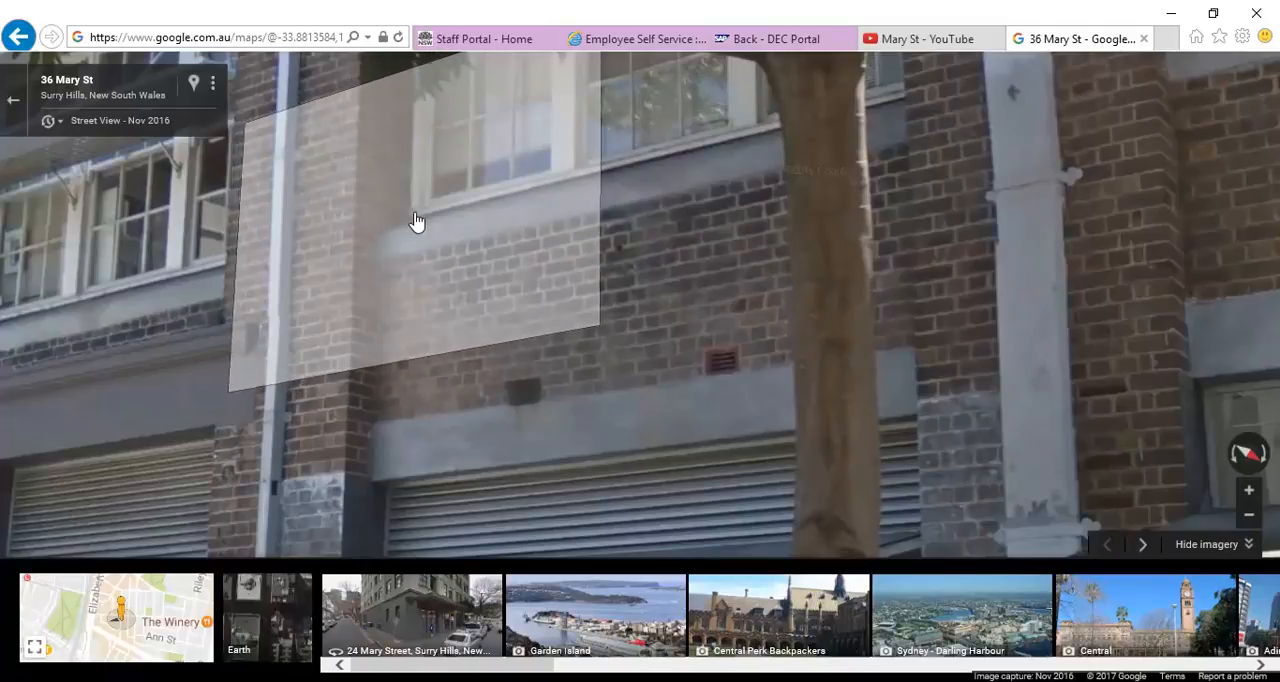
{"action": "left_click_drag", "start_coordinate": [406, 223], "coordinate": [394, 349]}
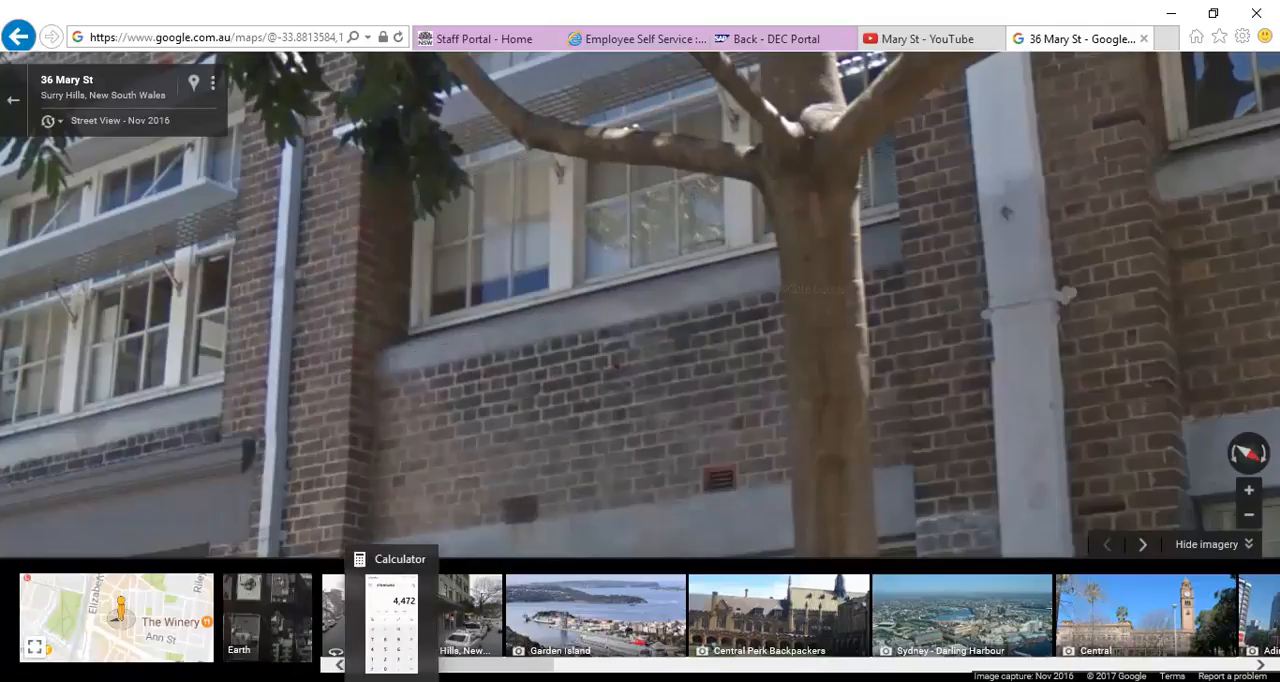
{"action": "left_click", "coordinate": [392, 680]}
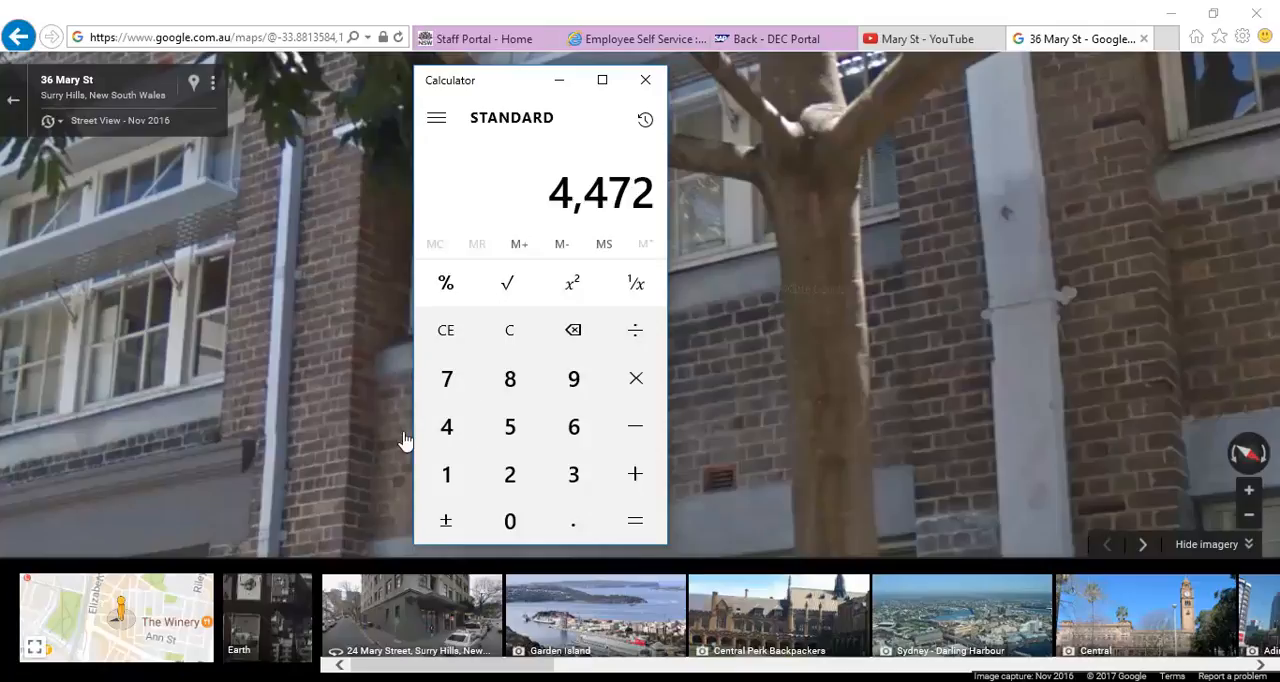
{"action": "left_click", "coordinate": [507, 332]}
{"action": "left_click", "coordinate": [446, 478]}
{"action": "left_click", "coordinate": [522, 420]}
{"action": "left_click", "coordinate": [632, 386]}
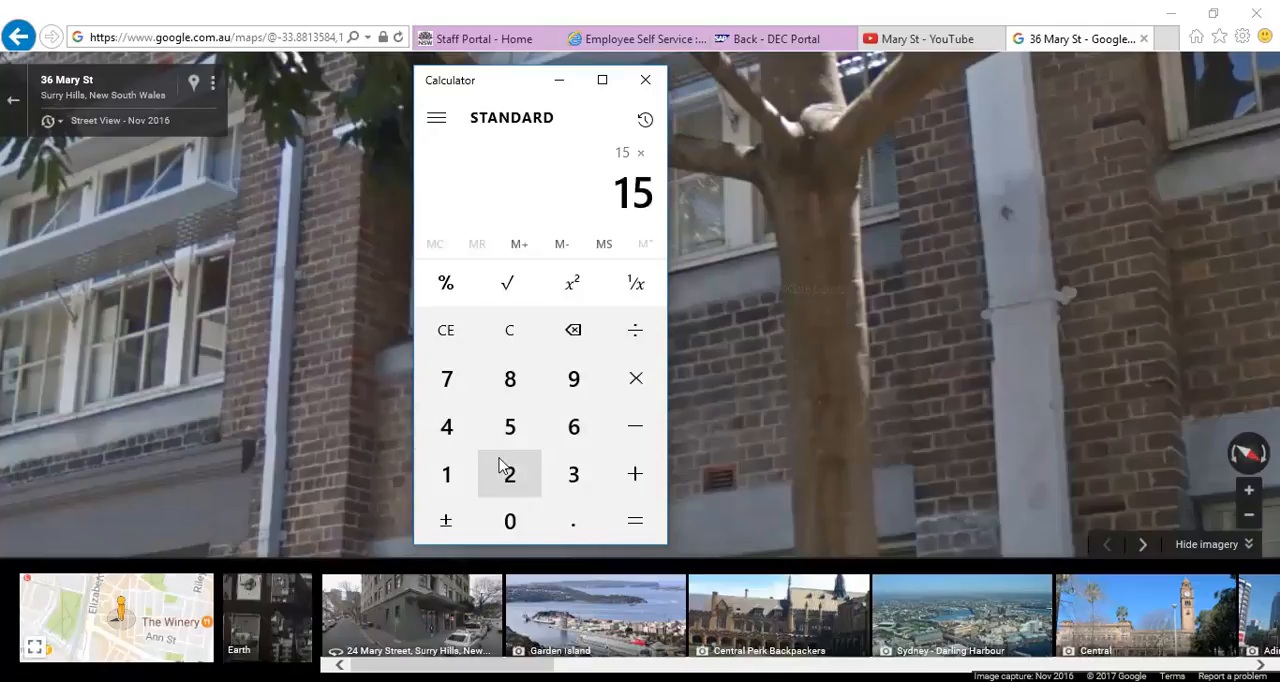
{"action": "left_click", "coordinate": [509, 377]}
{"action": "left_click", "coordinate": [572, 422]}
{"action": "left_click", "coordinate": [635, 521]}
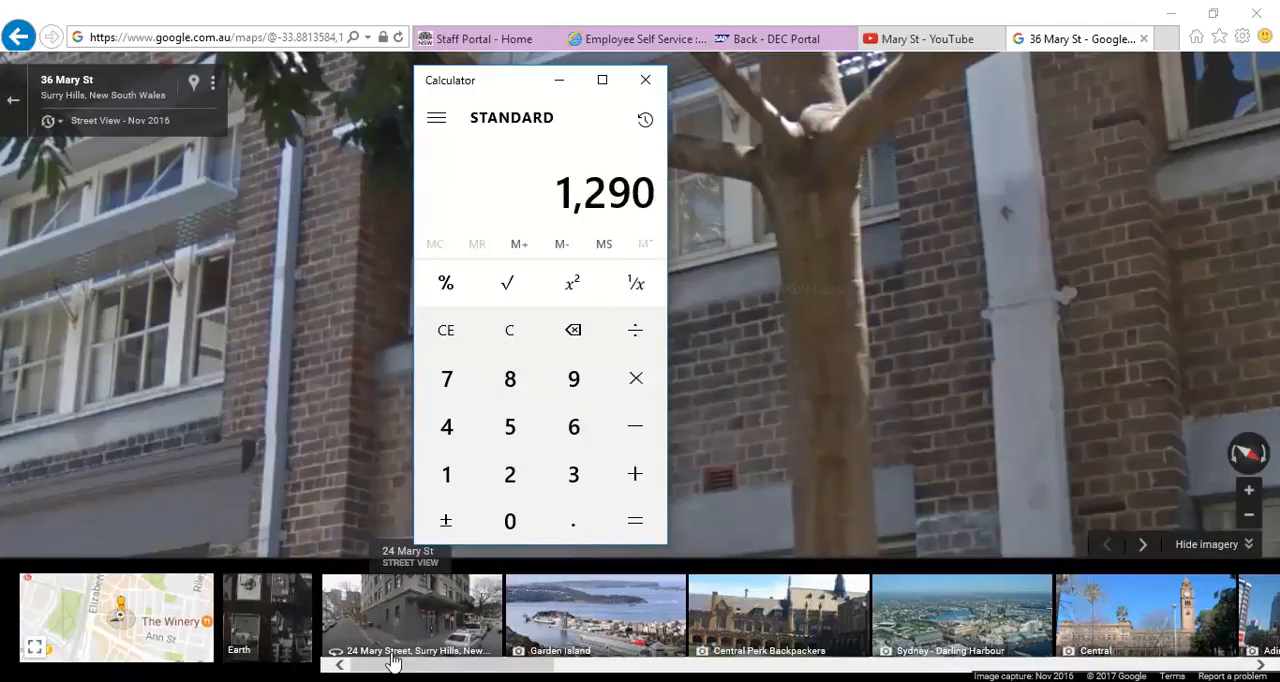
Step: Switch to Revit and check Level 1's elevation and the row of windows above it in the South elevation
{"action": "left_click", "coordinate": [349, 681]}
{"action": "scroll", "coordinate": [434, 378], "scroll_direction": "down", "scroll_amount": 2}
{"action": "middle_click_drag", "start_coordinate": [437, 383], "coordinate": [763, 389]}
{"action": "scroll", "coordinate": [775, 450], "scroll_direction": "down", "scroll_amount": 3}
{"action": "mouse_move", "coordinate": [775, 452]}
{"action": "middle_mouse_down"}
{"action": "mouse_move", "coordinate": [700, 460]}
{"action": "mouse_move", "coordinate": [1042, 415]}
{"action": "middle_mouse_up"}
{"action": "middle_click_drag", "start_coordinate": [916, 440], "coordinate": [867, 459]}
{"action": "mouse_move", "coordinate": [713, 472]}
{"action": "middle_mouse_down"}
{"action": "mouse_move", "coordinate": [660, 486]}
{"action": "mouse_move", "coordinate": [685, 495]}
{"action": "middle_mouse_up"}
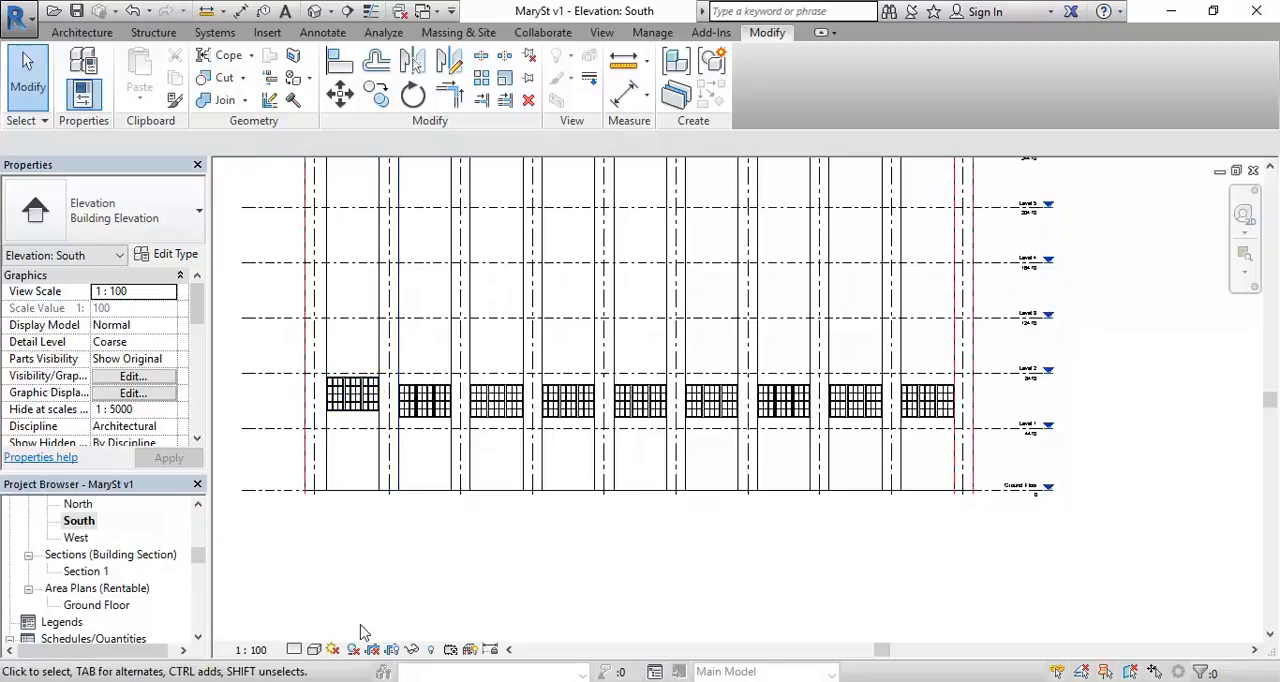
{"action": "mouse_move", "coordinate": [270, 338]}
{"action": "left_mouse_down"}
{"action": "mouse_move", "coordinate": [1006, 463]}
{"action": "mouse_move", "coordinate": [1000, 430]}
{"action": "mouse_move", "coordinate": [167, 348]}
{"action": "mouse_move", "coordinate": [257, 349]}
{"action": "left_mouse_up"}
{"action": "left_click", "coordinate": [277, 428]}
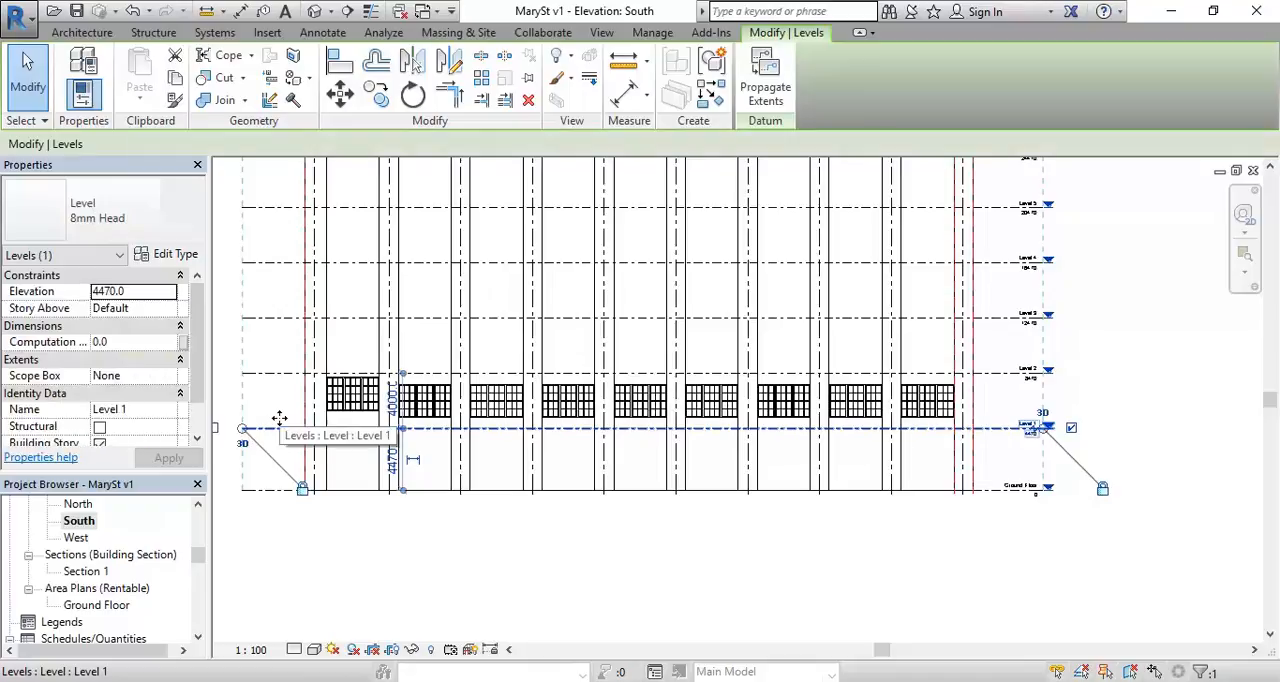
{"action": "key", "text": "Escape"}
Step: Select all nine Level 1 sash windows in the South elevation and set their sill height to 1290
{"action": "middle_click_drag", "start_coordinate": [237, 417], "coordinate": [287, 412]}
{"action": "left_click_drag", "start_coordinate": [270, 416], "coordinate": [1064, 370]}
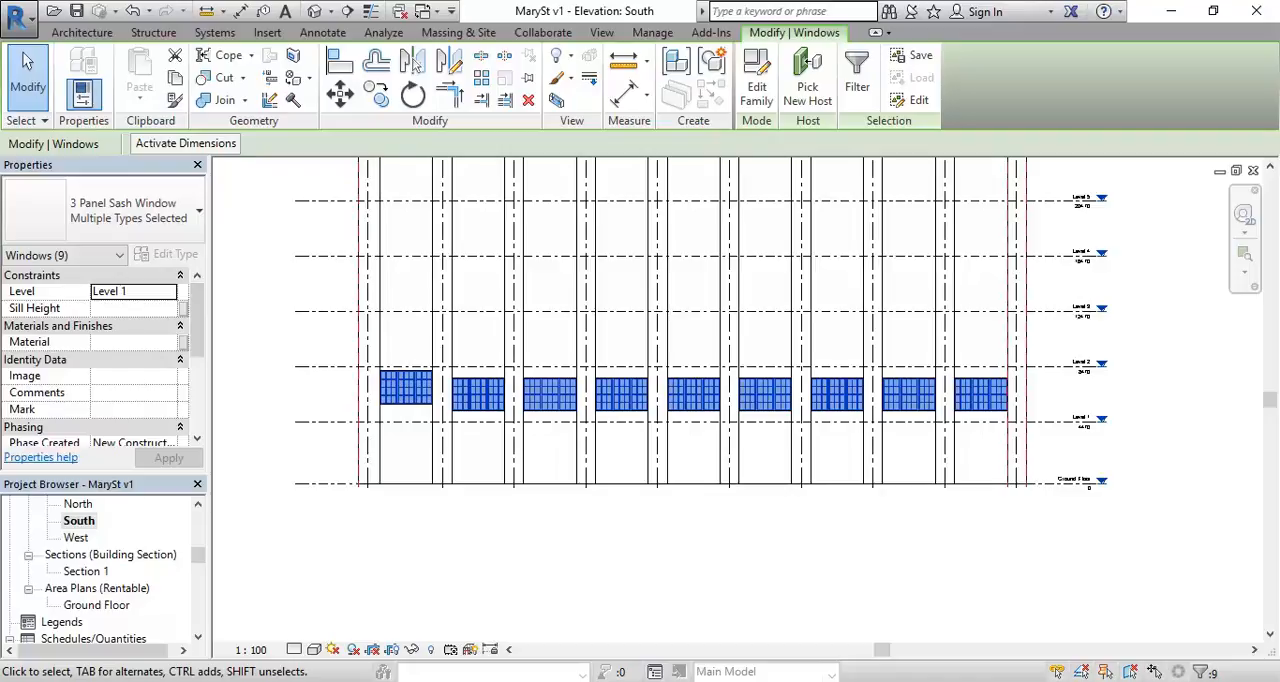
{"action": "key", "text": "alt+Tab"}
{"action": "key", "text": "alt+Tab"}
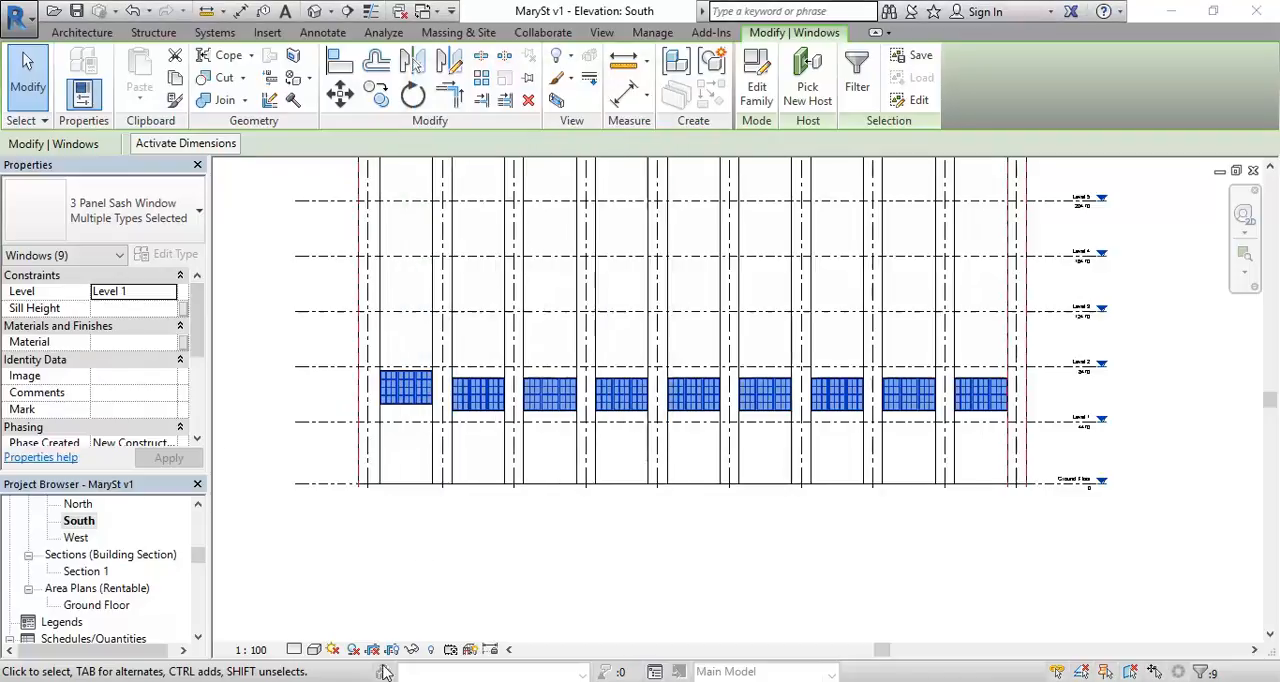
{"action": "left_click", "coordinate": [118, 310]}
{"action": "type", "text": "1290-"}
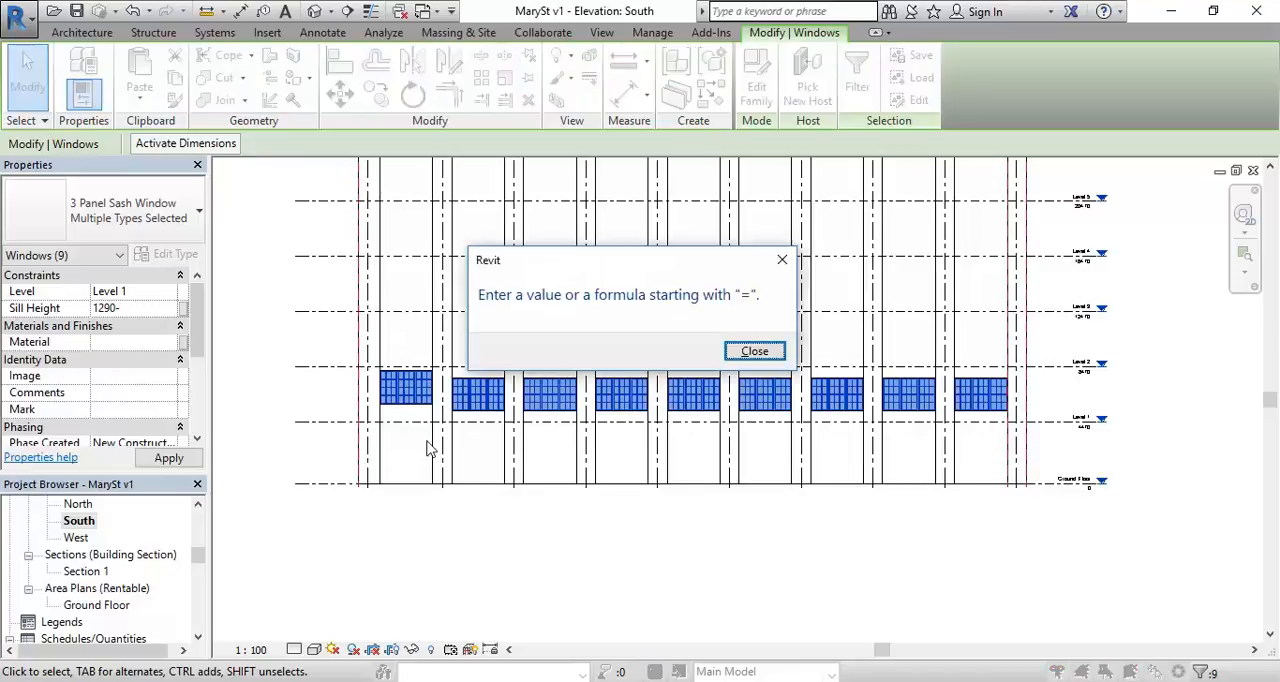
{"action": "left_click", "coordinate": [730, 356]}
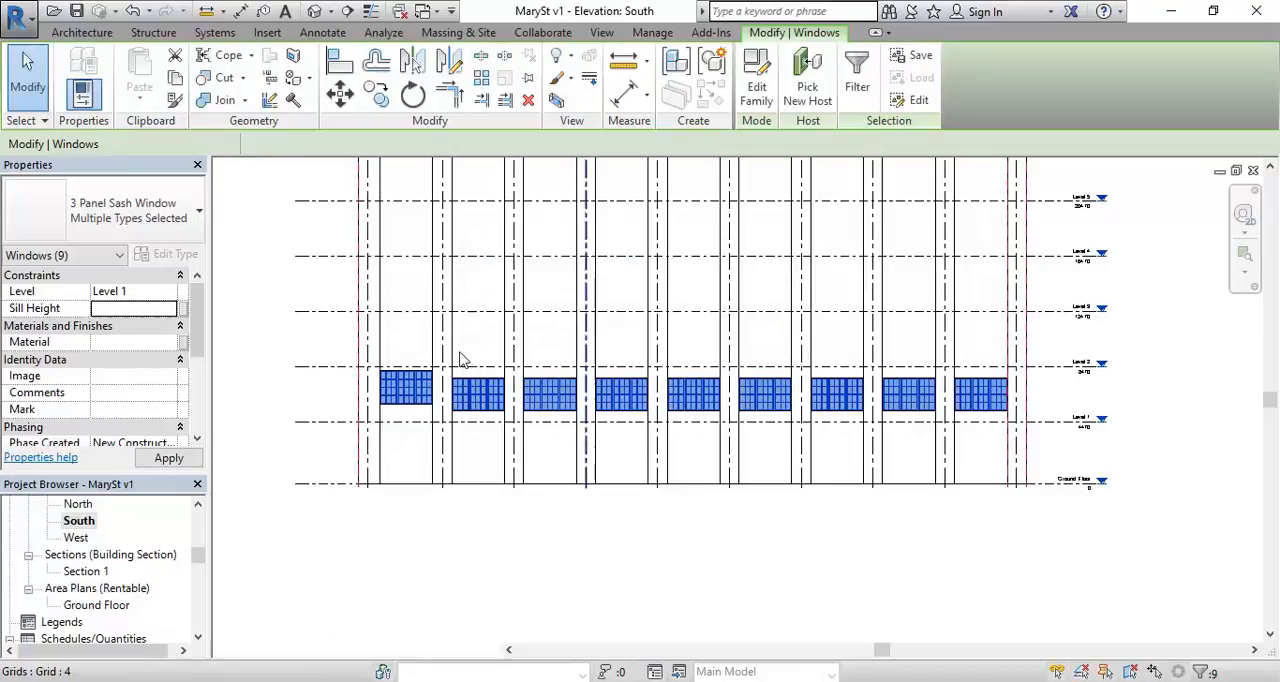
{"action": "left_click", "coordinate": [124, 309]}
{"action": "type", "text": "1290"}
{"action": "key", "text": "Return"}
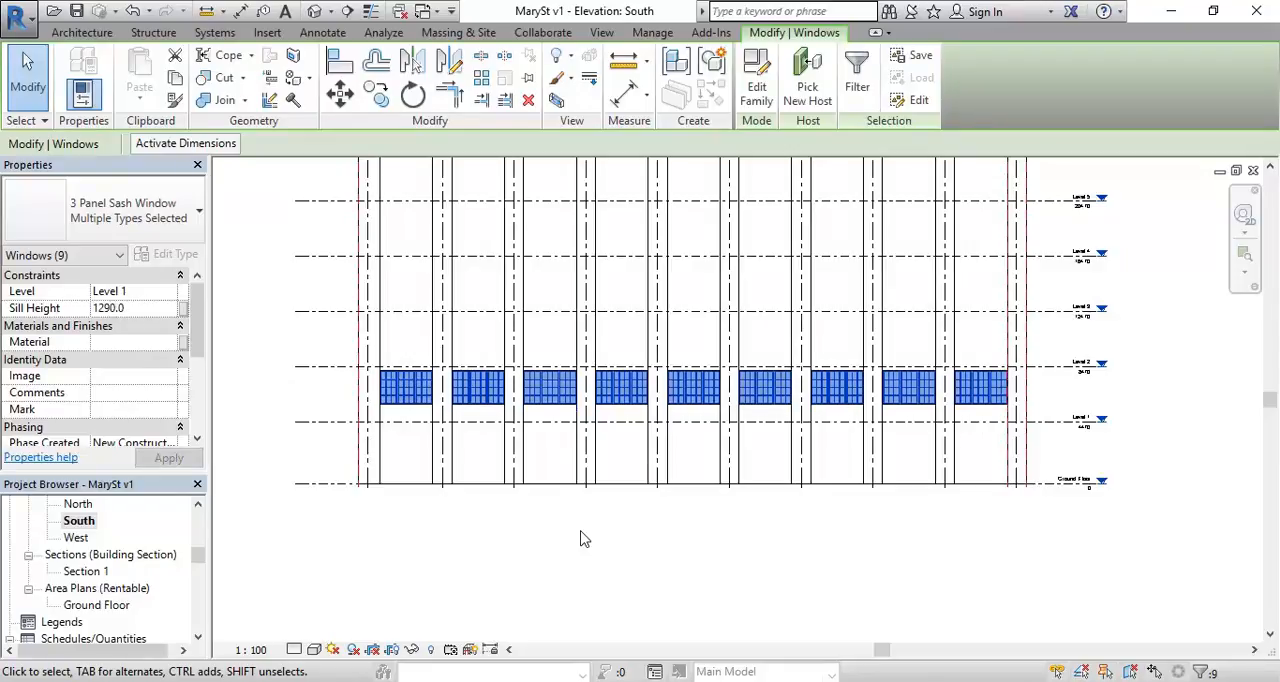
Step: Examine the window row against Level 1 and Level 2 at the elevation's right end and clear the selection
{"action": "middle_click_drag", "start_coordinate": [923, 406], "coordinate": [720, 443]}
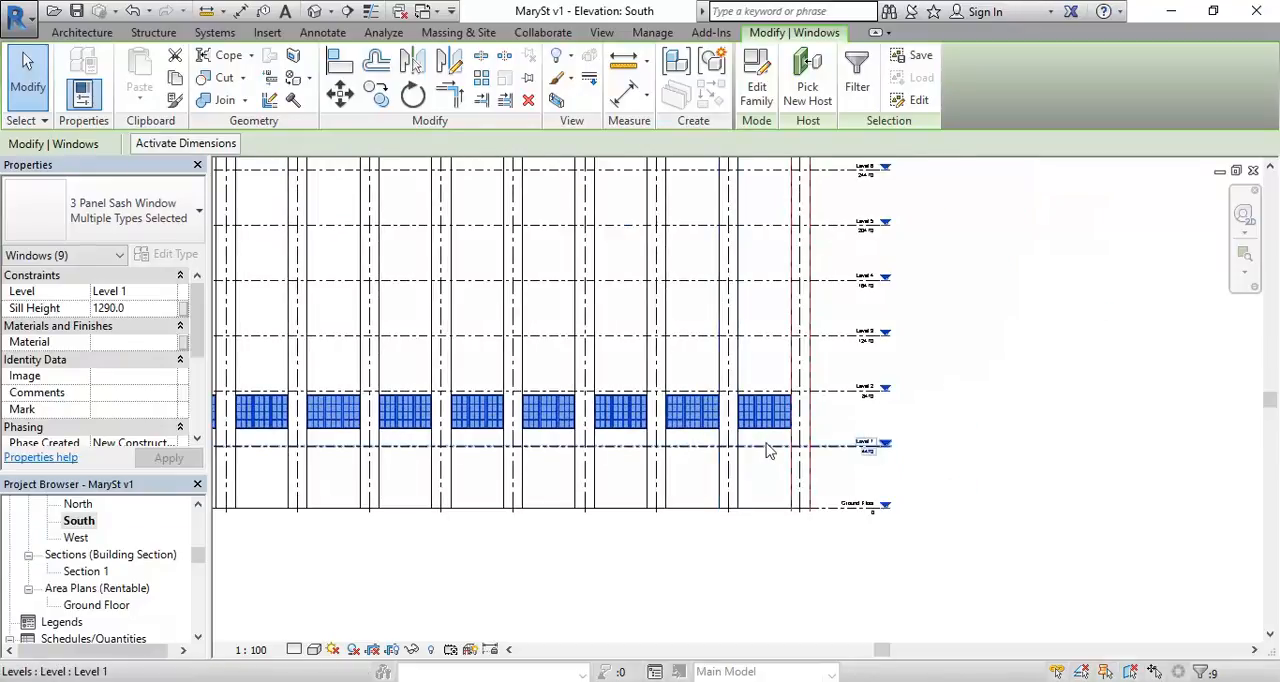
{"action": "scroll", "coordinate": [794, 409], "scroll_direction": "up", "scroll_amount": 4}
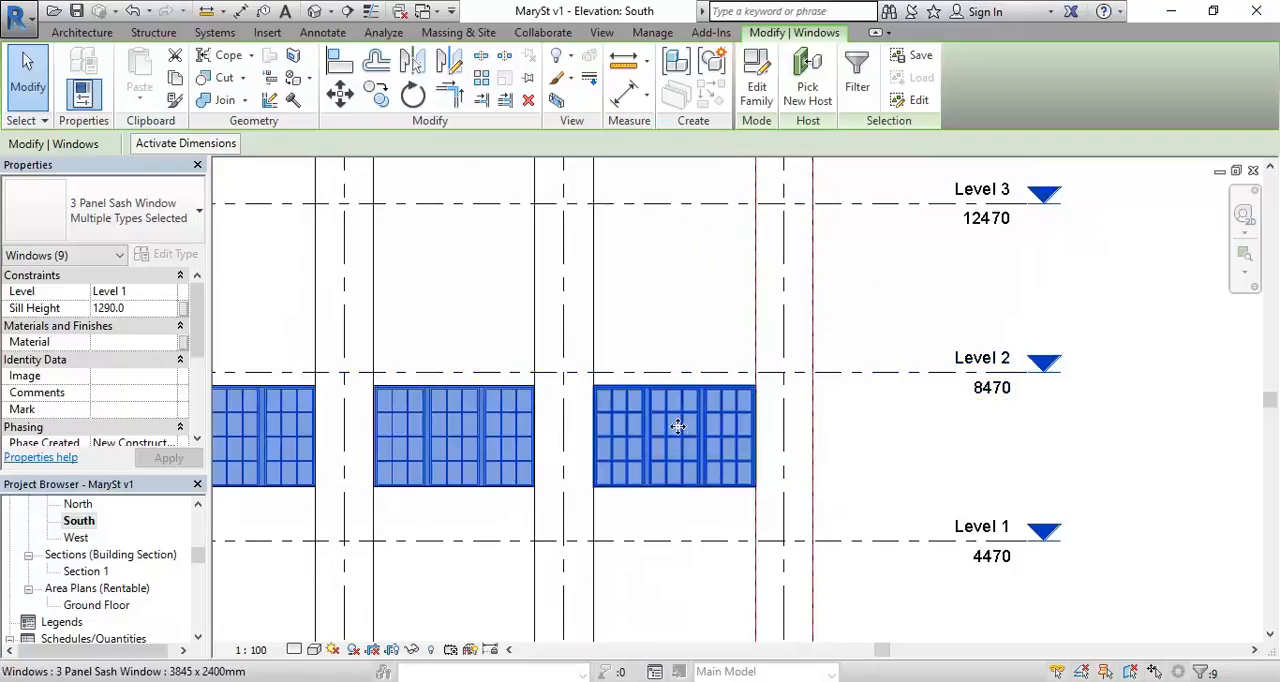
{"action": "left_click", "coordinate": [849, 451]}
{"action": "scroll", "coordinate": [849, 447], "scroll_direction": "down", "scroll_amount": 3}
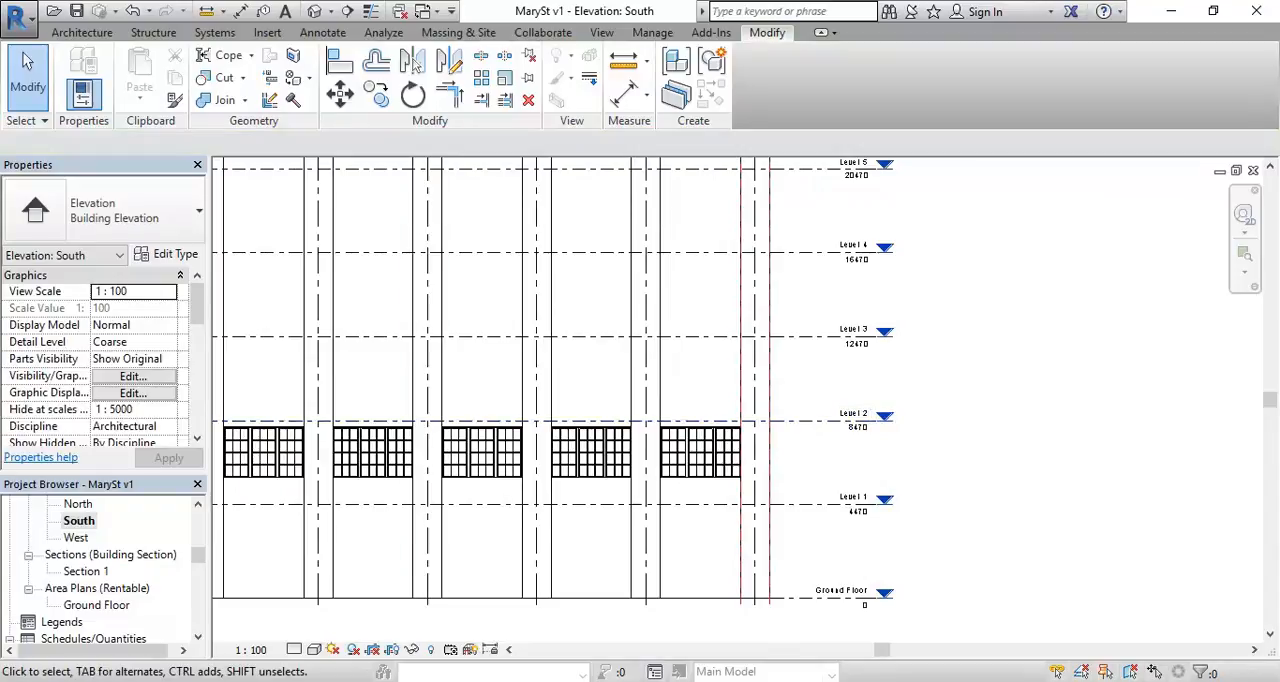
{"action": "mouse_move", "coordinate": [345, 680]}
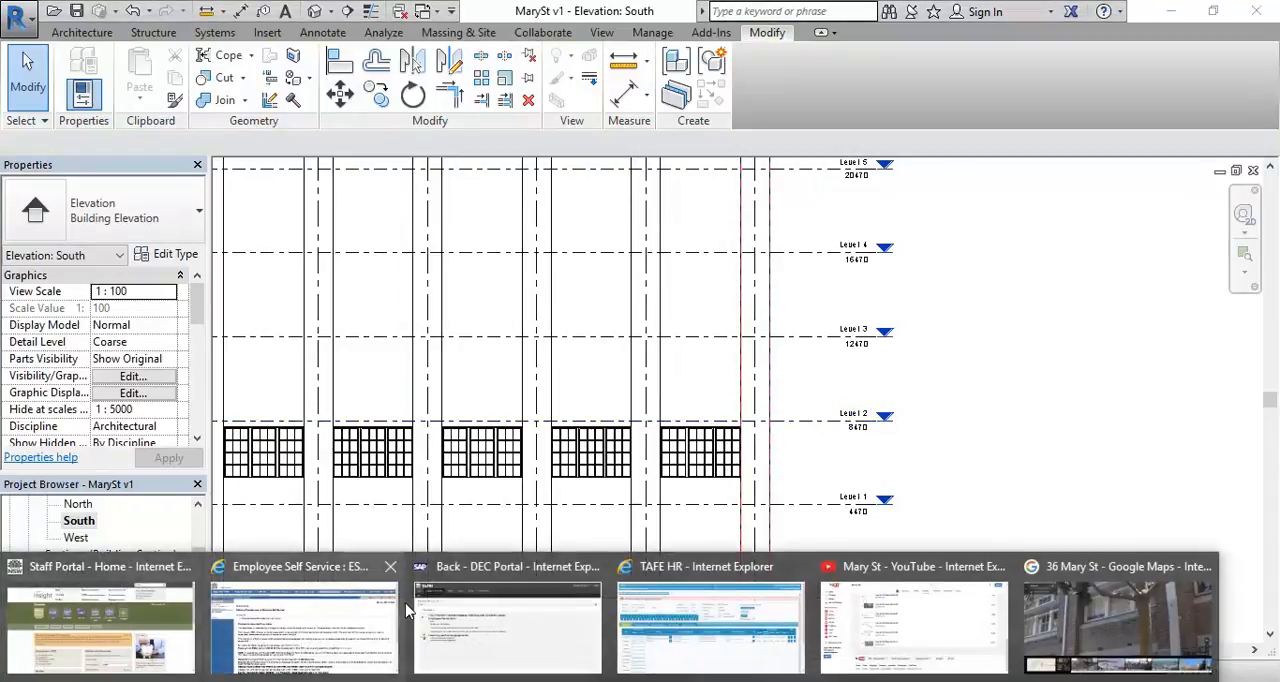
{"action": "left_click", "coordinate": [1079, 613]}
{"action": "scroll", "coordinate": [431, 293], "scroll_direction": "down", "scroll_amount": 3}
{"action": "left_click_drag", "start_coordinate": [480, 343], "coordinate": [754, 355]}
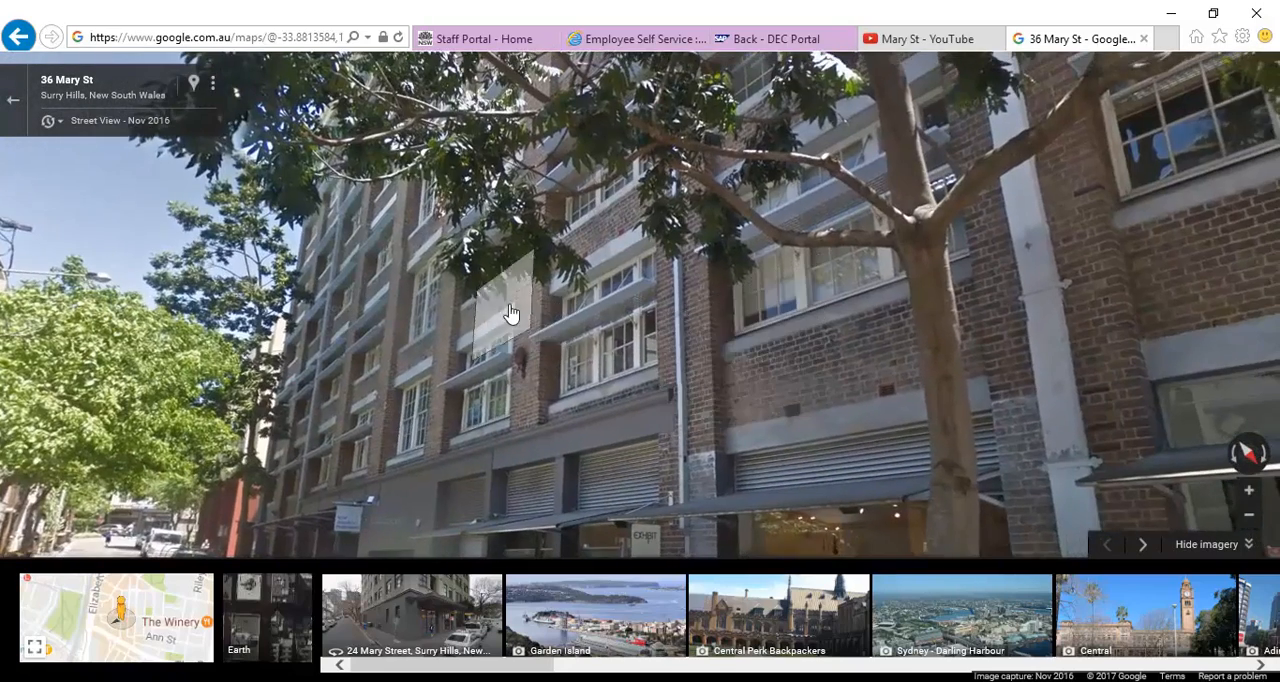
{"action": "left_click_drag", "start_coordinate": [355, 420], "coordinate": [550, 432]}
{"action": "left_click_drag", "start_coordinate": [676, 358], "coordinate": [520, 382]}
{"action": "left_click_drag", "start_coordinate": [620, 363], "coordinate": [438, 408]}
{"action": "scroll", "coordinate": [412, 334], "scroll_direction": "up", "scroll_amount": 5}
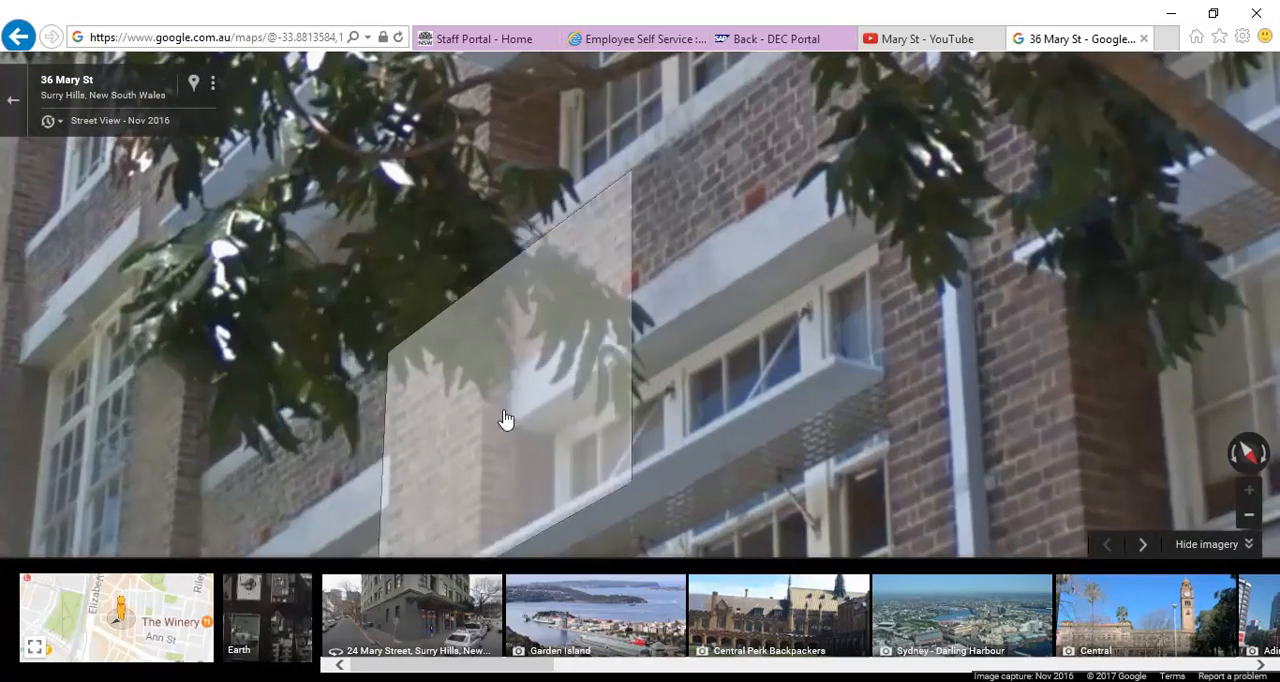
{"action": "left_click", "coordinate": [478, 425]}
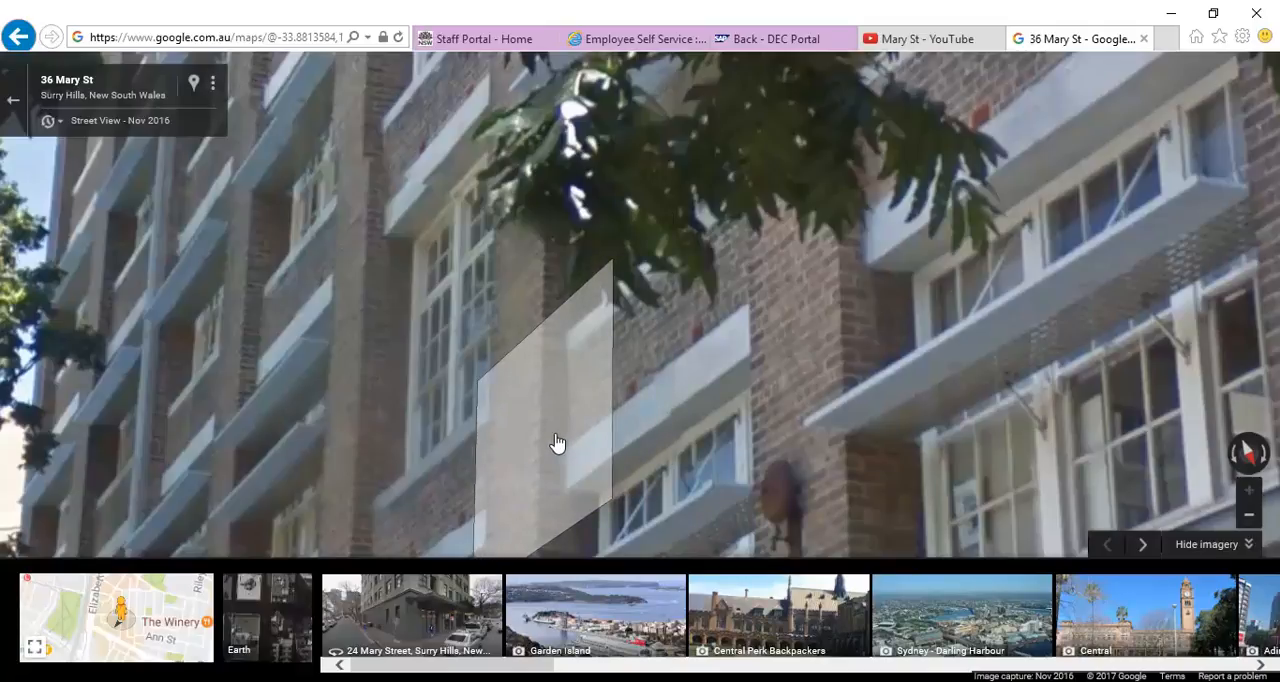
Step: Return to Revit and calculate 6 × 86 in Calculator for a six-course brick height
{"action": "left_click", "coordinate": [1171, 13]}
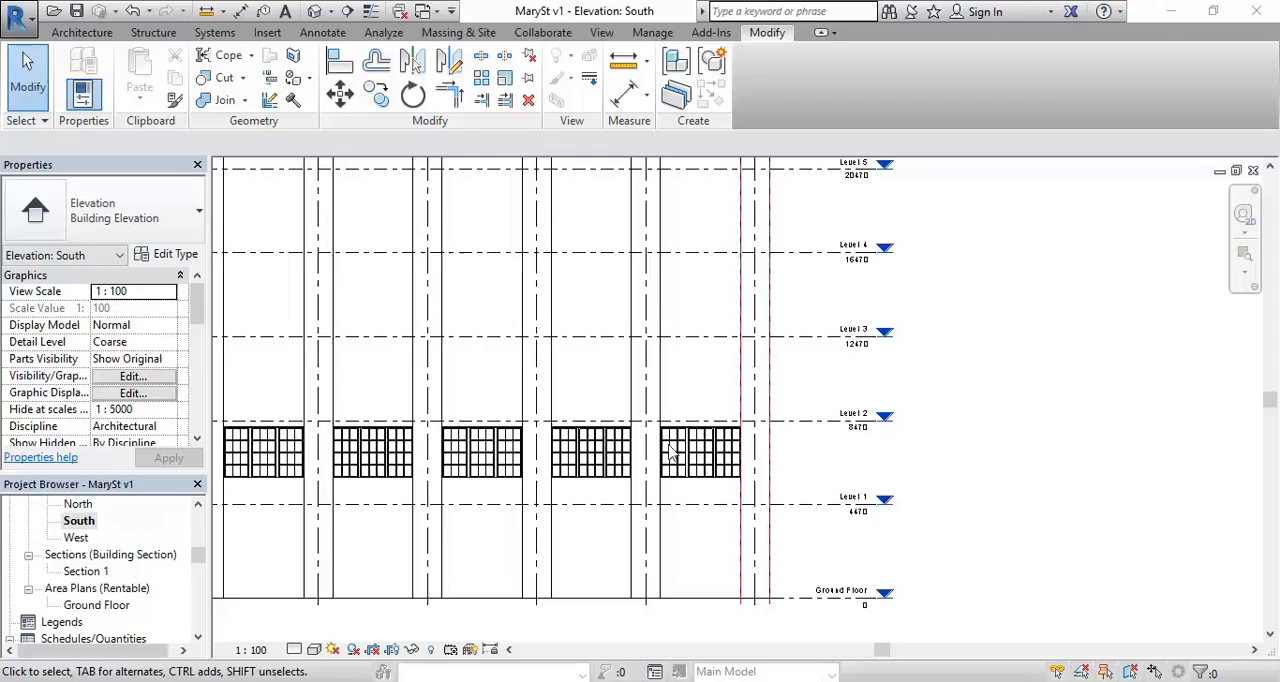
{"action": "middle_click_drag", "start_coordinate": [812, 456], "coordinate": [730, 447]}
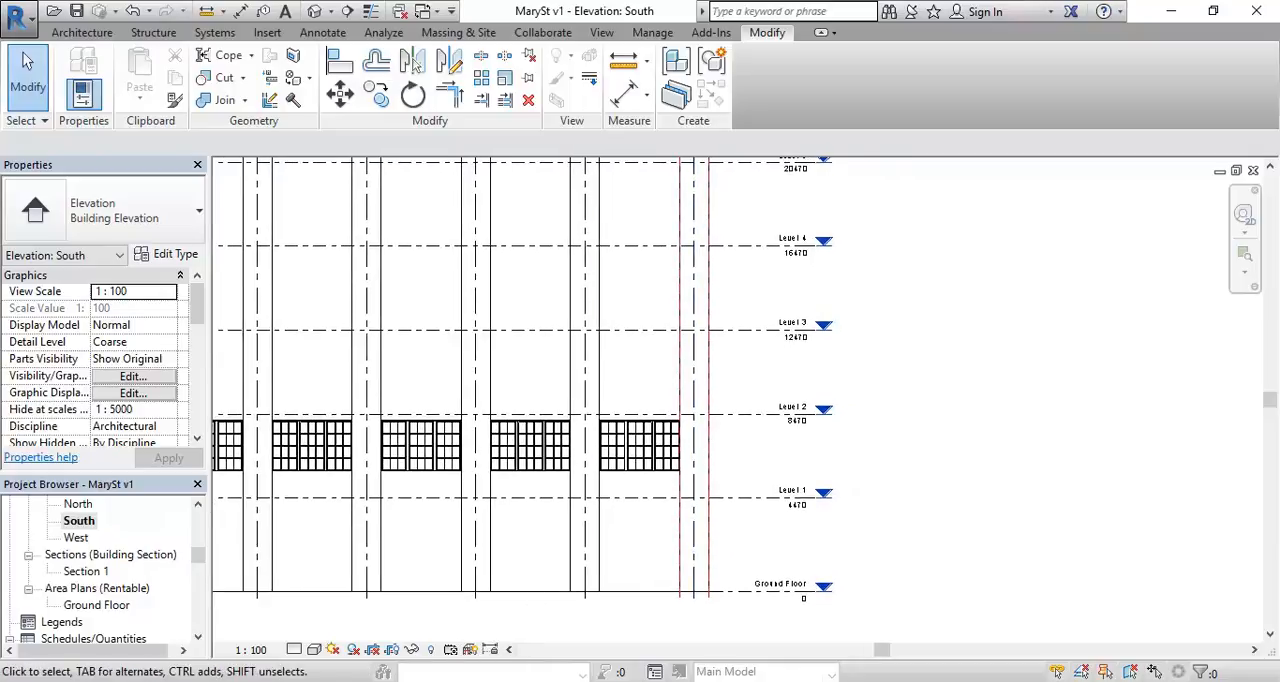
{"action": "left_click", "coordinate": [520, 681]}
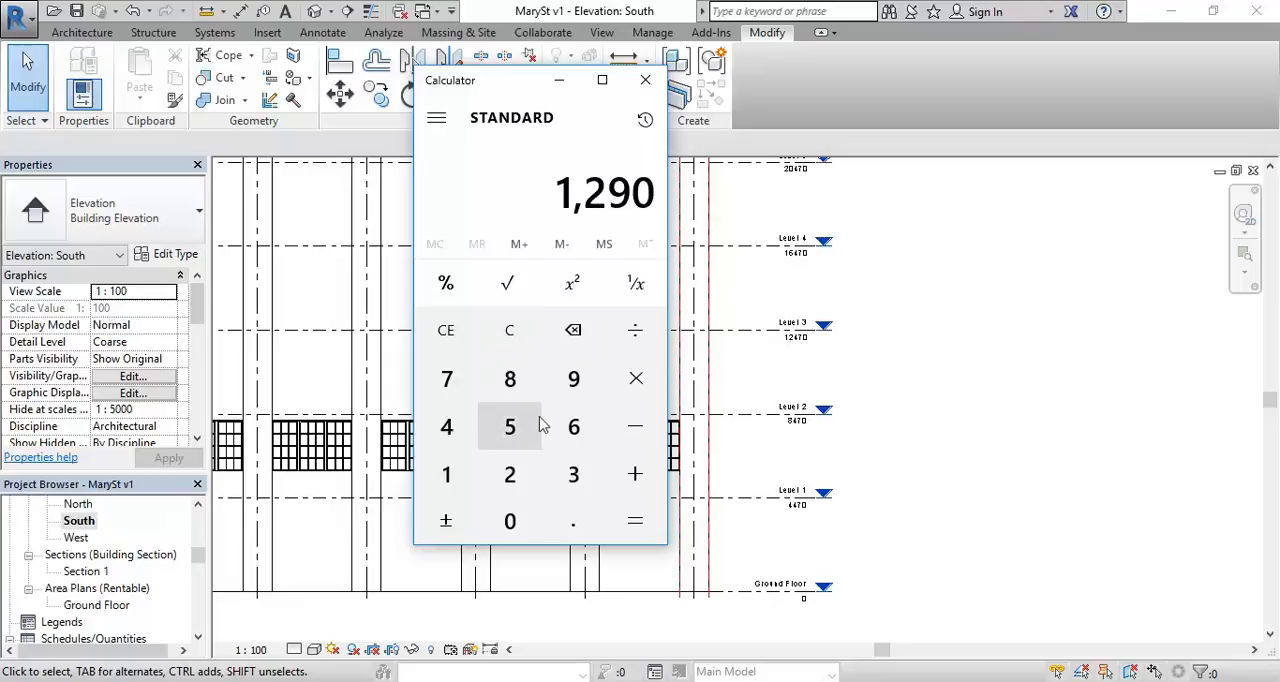
{"action": "left_click", "coordinate": [514, 331]}
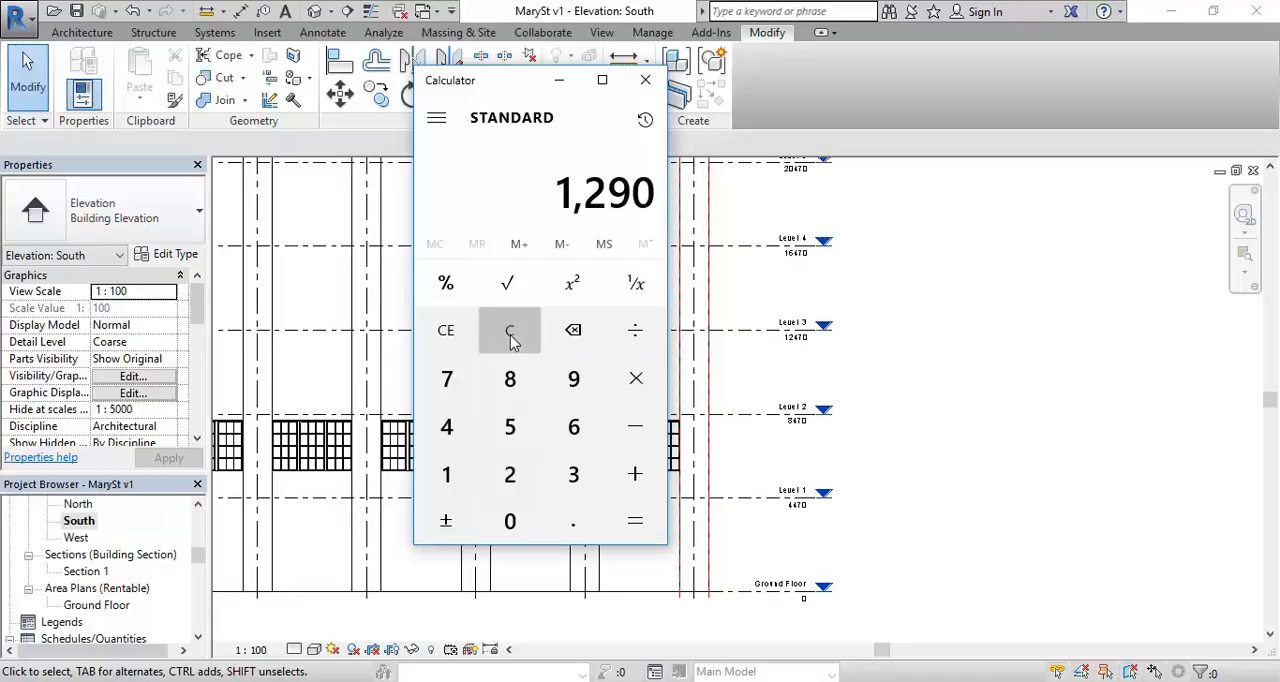
{"action": "left_click", "coordinate": [573, 430]}
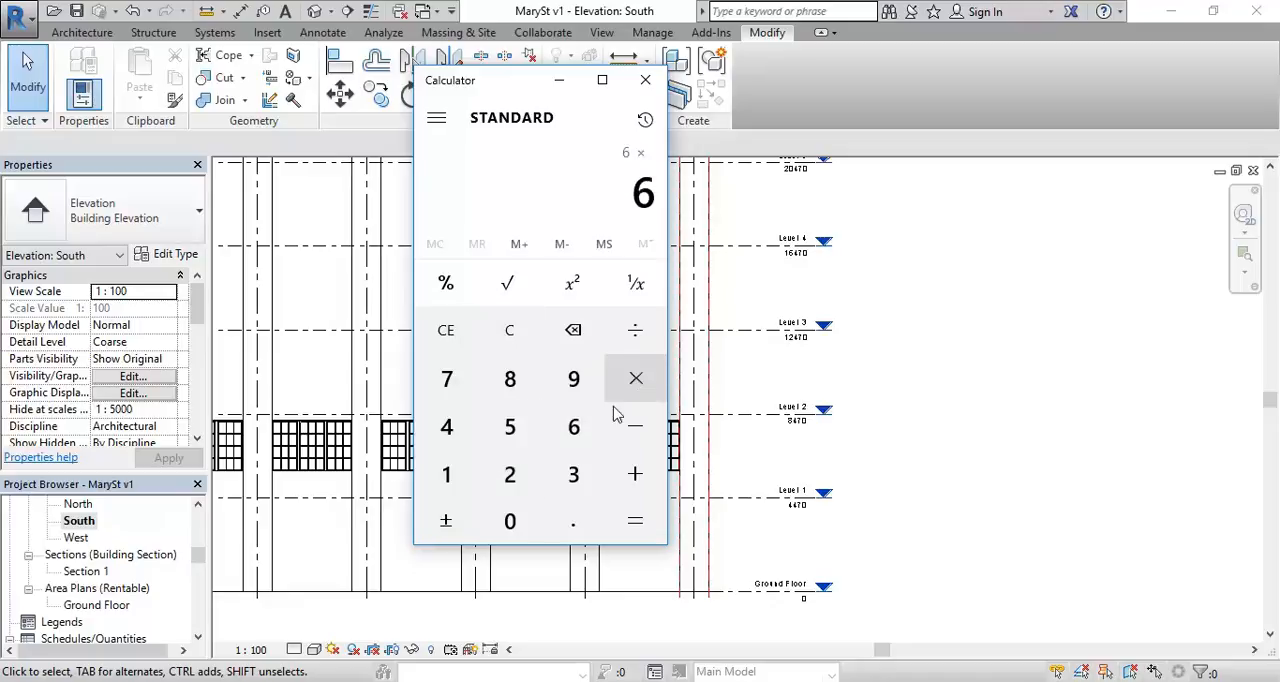
{"action": "left_click", "coordinate": [510, 380]}
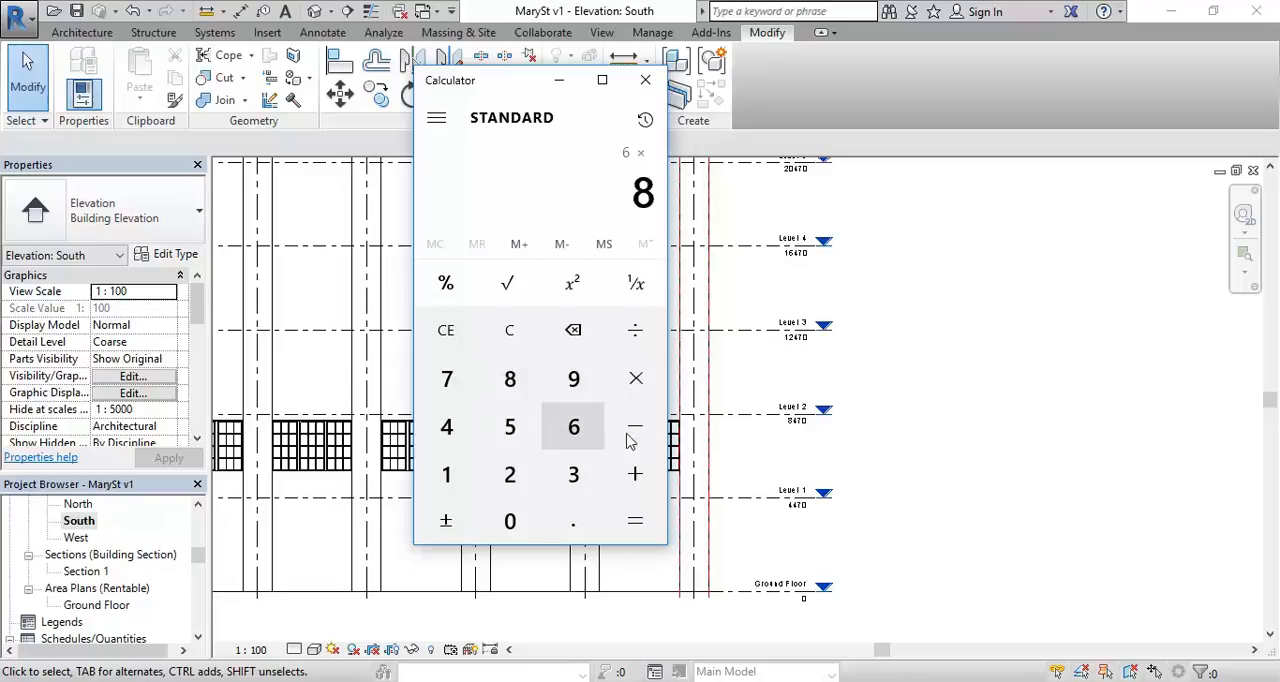
{"action": "left_click", "coordinate": [573, 428]}
{"action": "left_click", "coordinate": [634, 520]}
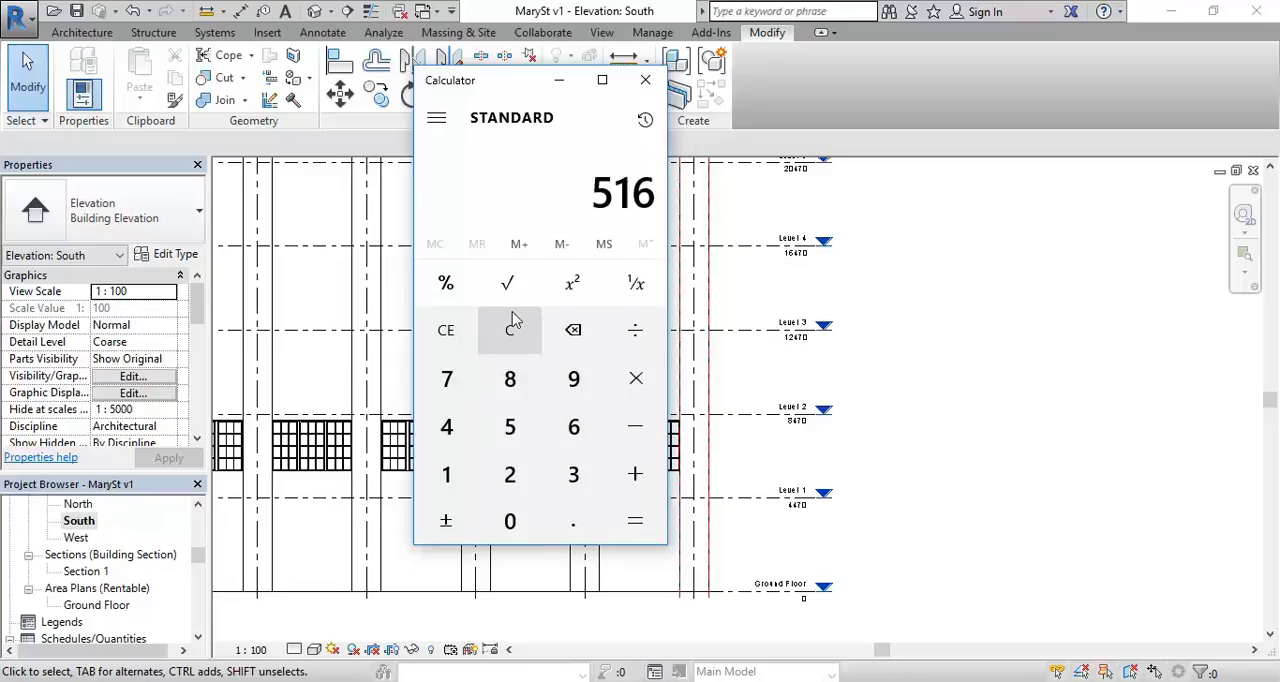
Step: Measure the vertical distance from the head of the rightmost window to Level 2 in the South elevation
{"action": "left_click", "coordinate": [559, 80]}
{"action": "scroll", "coordinate": [708, 322], "scroll_direction": "up", "scroll_amount": 4}
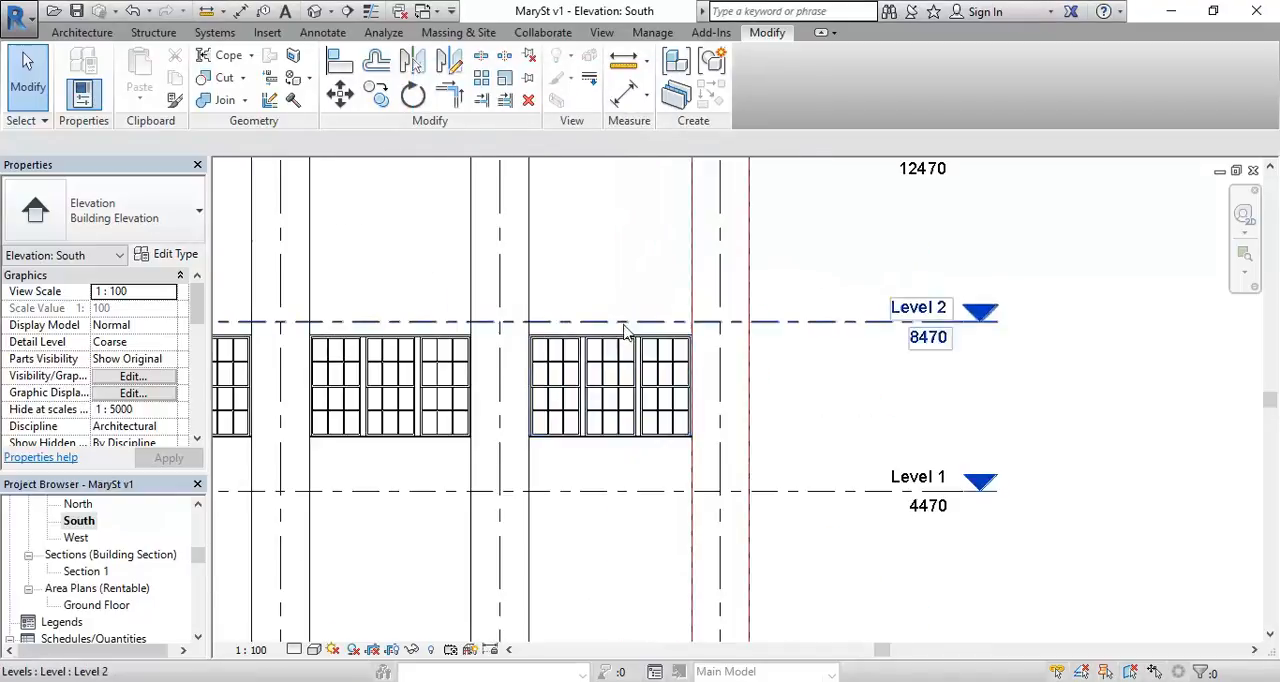
{"action": "scroll", "coordinate": [571, 320], "scroll_direction": "up", "scroll_amount": 2}
{"action": "left_click", "coordinate": [624, 62]}
{"action": "scroll", "coordinate": [600, 312], "scroll_direction": "up", "scroll_amount": 3}
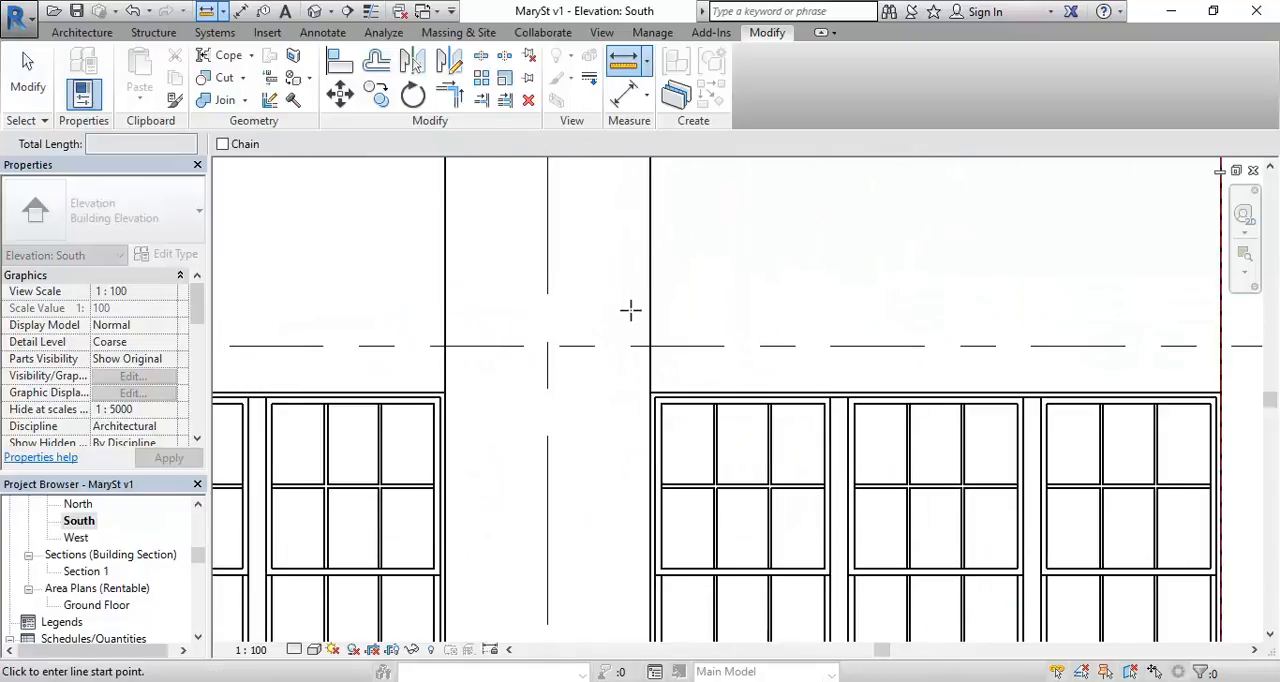
{"action": "key", "text": "alt+Tab"}
{"action": "key", "text": "alt+Tab"}
{"action": "scroll", "coordinate": [514, 409], "scroll_direction": "up", "scroll_amount": 4}
{"action": "left_click", "coordinate": [464, 375]}
{"action": "left_click", "coordinate": [463, 282]}
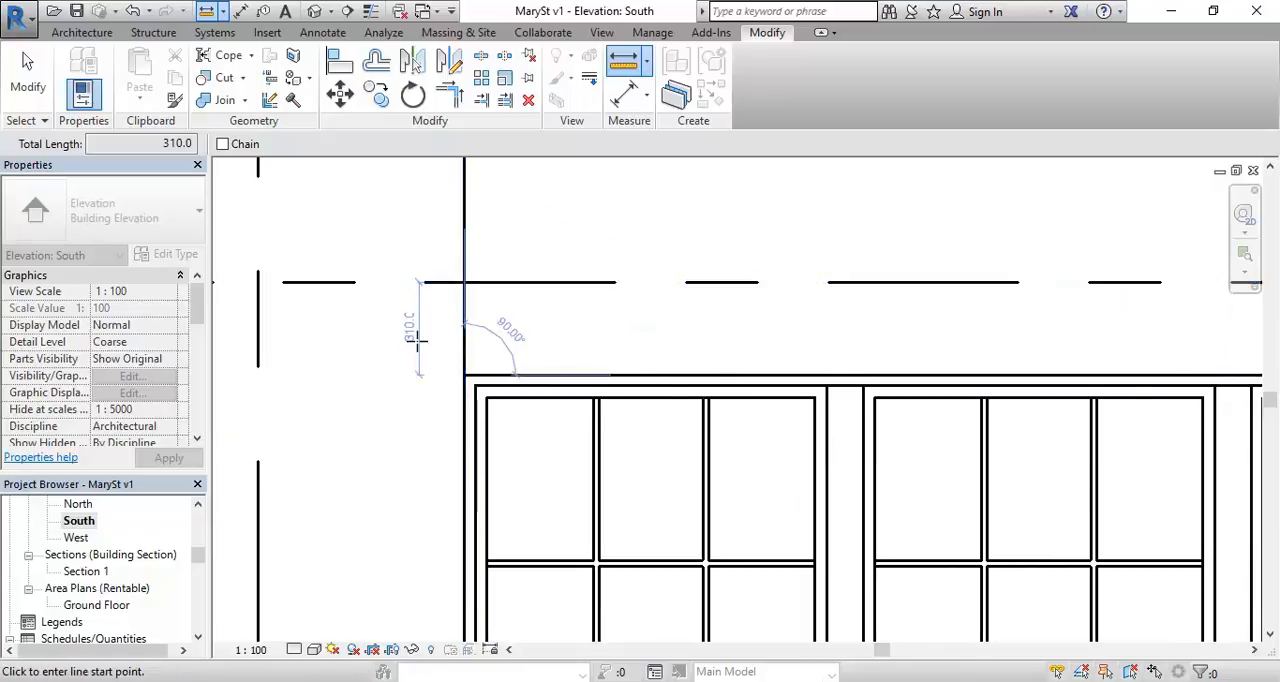
{"action": "right_click", "coordinate": [371, 211]}
{"action": "left_click", "coordinate": [408, 224]}
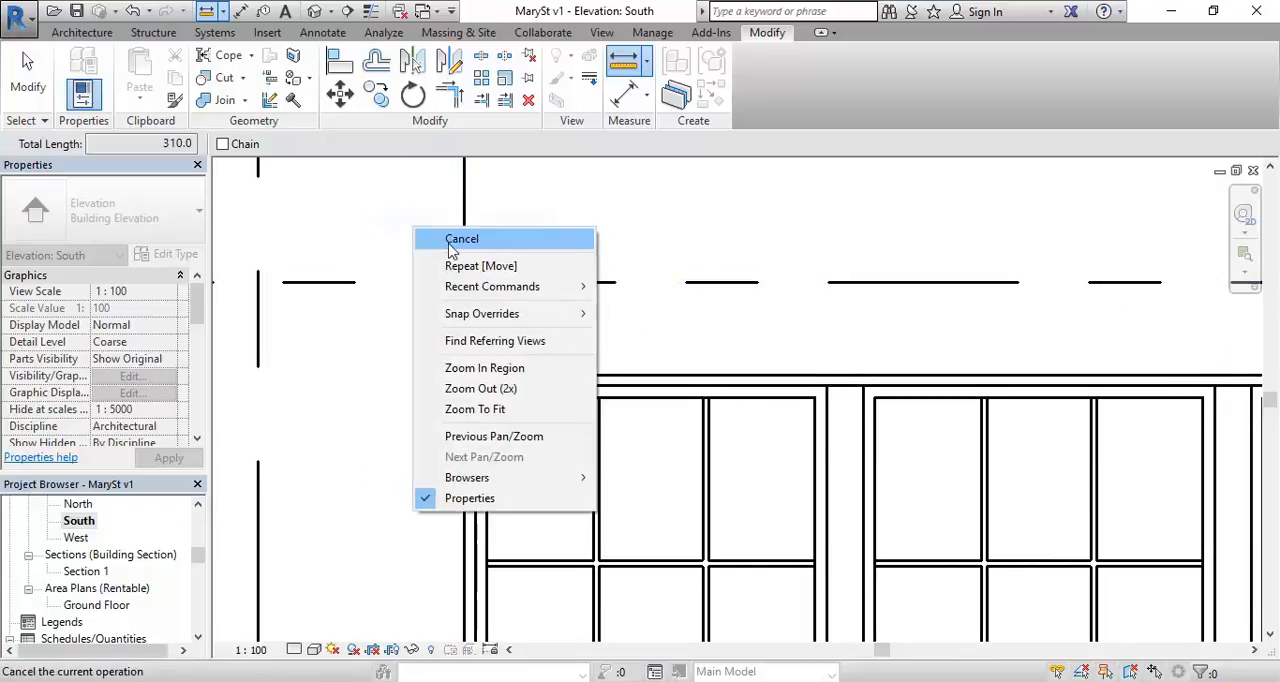
Step: Review the level spacing across the South elevation and compare the window-to-Level 2 gap with the calculated brick height
{"action": "scroll", "coordinate": [543, 266], "scroll_direction": "down", "scroll_amount": 5}
{"action": "middle_click_drag", "start_coordinate": [734, 289], "coordinate": [414, 435]}
{"action": "middle_click_drag", "start_coordinate": [517, 426], "coordinate": [651, 429]}
{"action": "scroll", "coordinate": [560, 308], "scroll_direction": "down", "scroll_amount": 4}
{"action": "middle_click_drag", "start_coordinate": [583, 325], "coordinate": [674, 455]}
{"action": "scroll", "coordinate": [755, 435], "scroll_direction": "down", "scroll_amount": 2}
{"action": "scroll", "coordinate": [706, 328], "scroll_direction": "down", "scroll_amount": 1}
{"action": "middle_click_drag", "start_coordinate": [714, 343], "coordinate": [677, 420]}
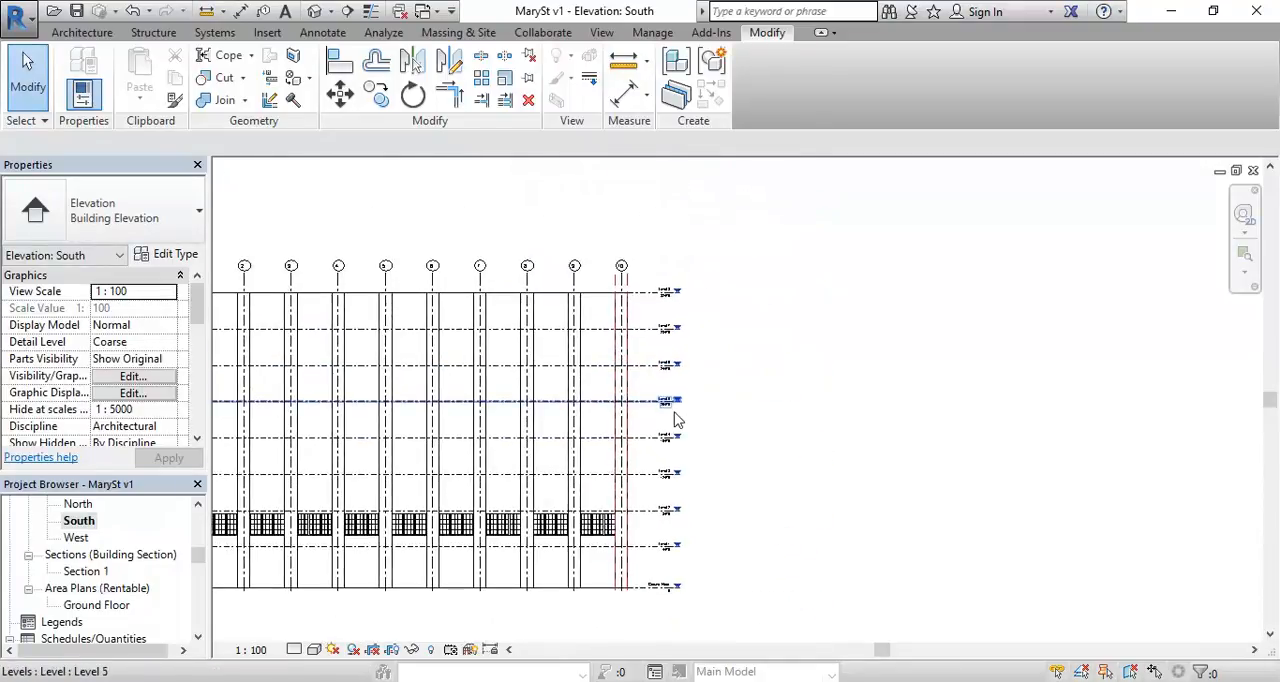
{"action": "scroll", "coordinate": [634, 520], "scroll_direction": "up", "scroll_amount": 3}
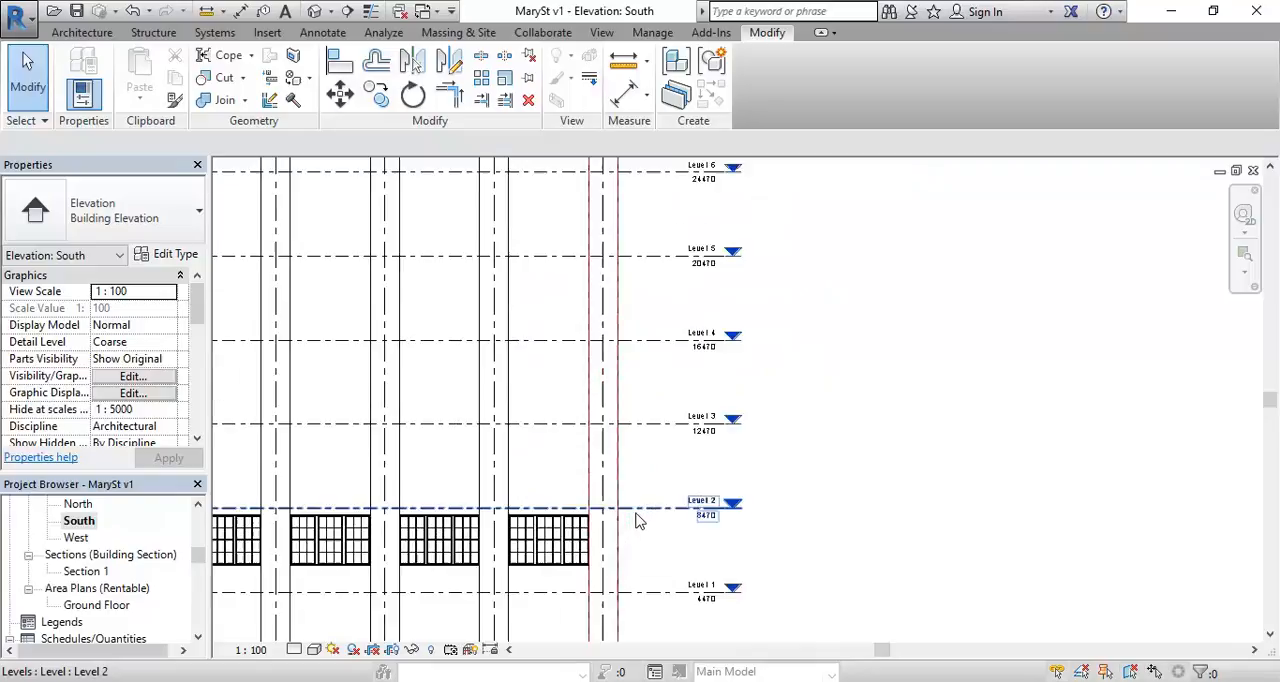
{"action": "scroll", "coordinate": [605, 362], "scroll_direction": "up", "scroll_amount": 2}
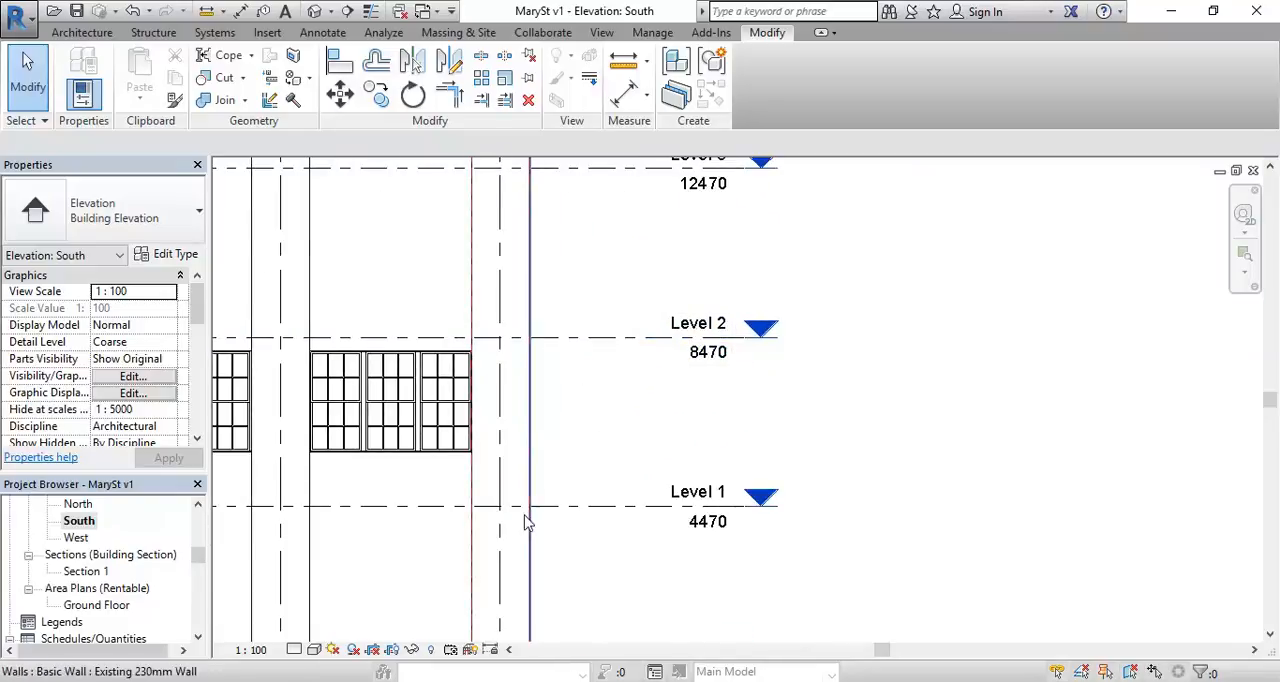
{"action": "left_click", "coordinate": [390, 680]}
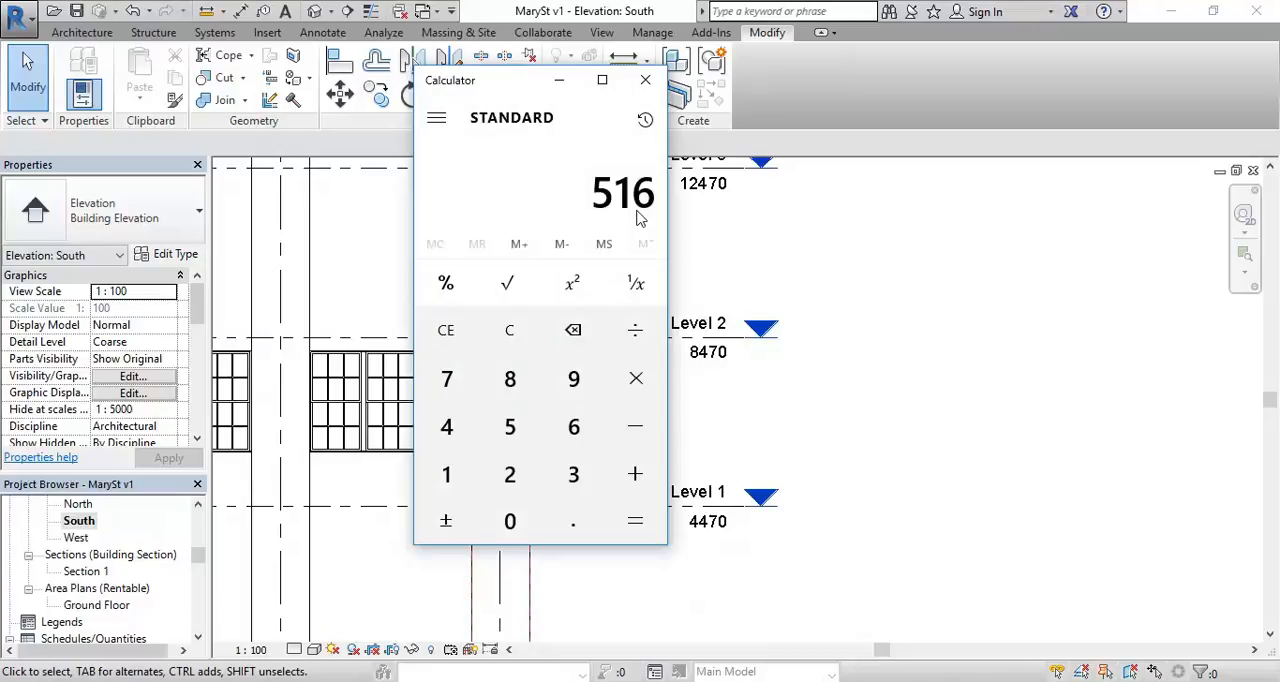
{"action": "left_click", "coordinate": [722, 413]}
{"action": "middle_click_drag", "start_coordinate": [598, 385], "coordinate": [726, 390]}
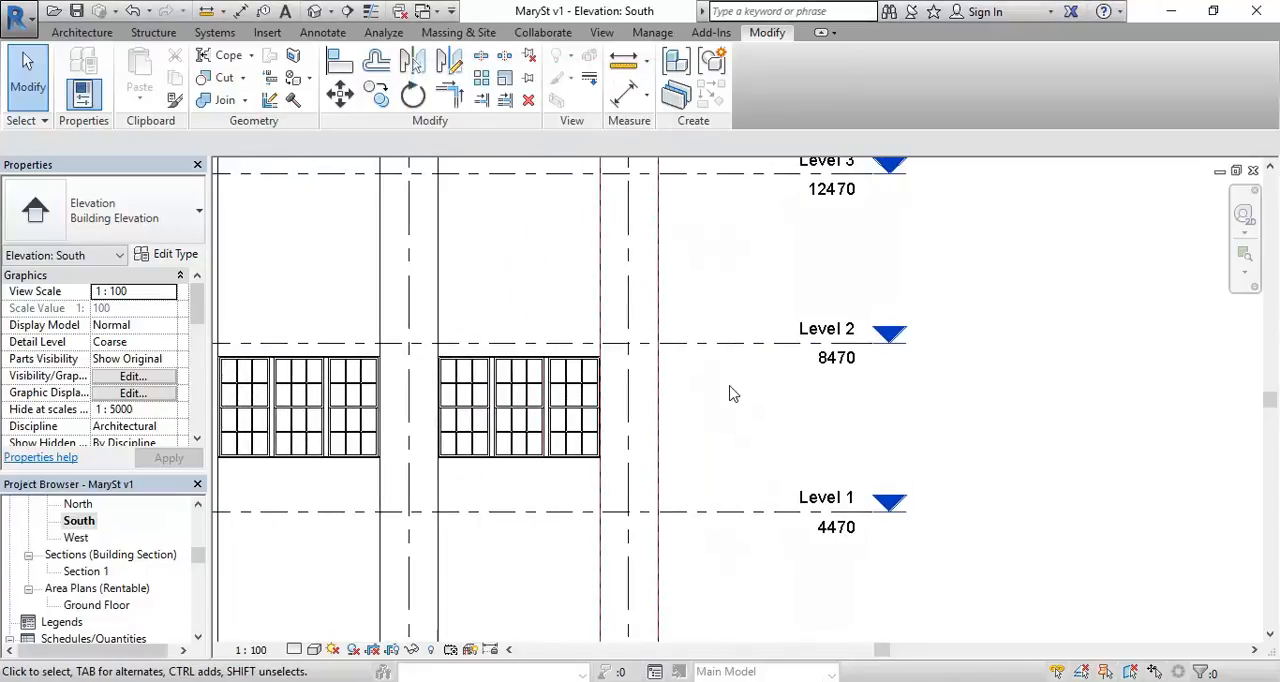
Step: Check the elevation values of Level 2 and Level 1 beside the rightmost window in the South elevation
{"action": "left_click", "coordinate": [761, 344]}
{"action": "scroll", "coordinate": [777, 409], "scroll_direction": "up", "scroll_amount": 3}
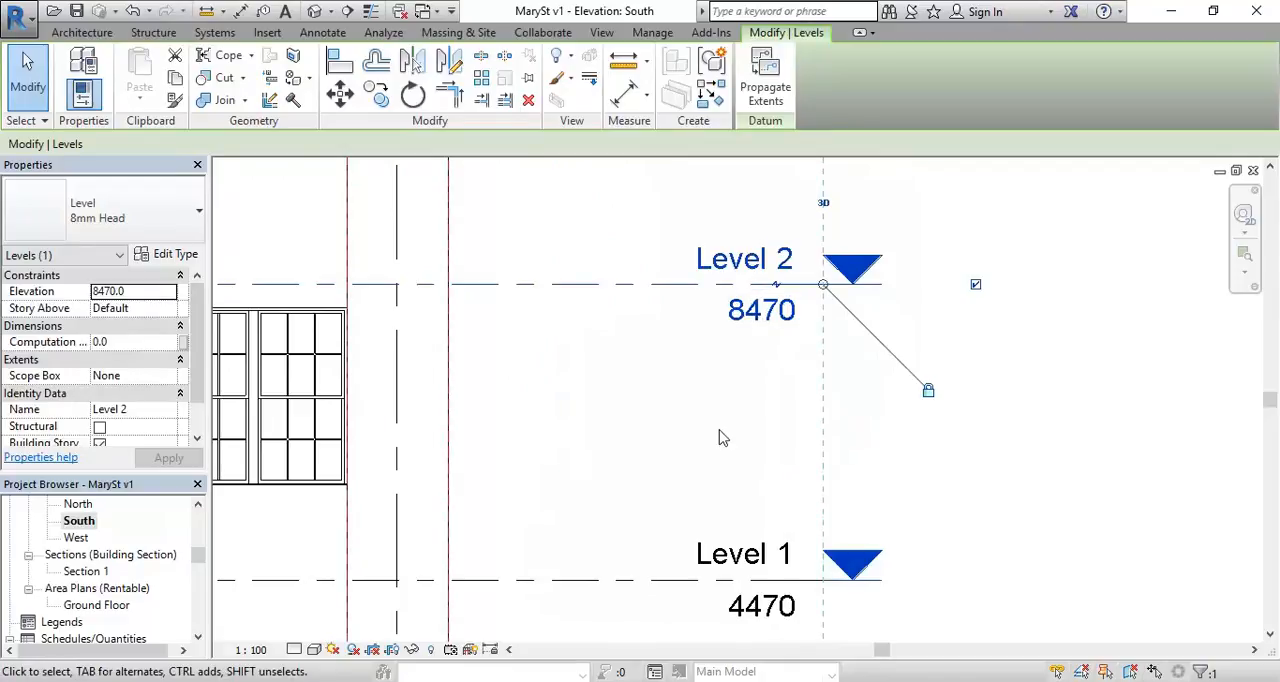
{"action": "middle_click_drag", "start_coordinate": [735, 348], "coordinate": [669, 369]}
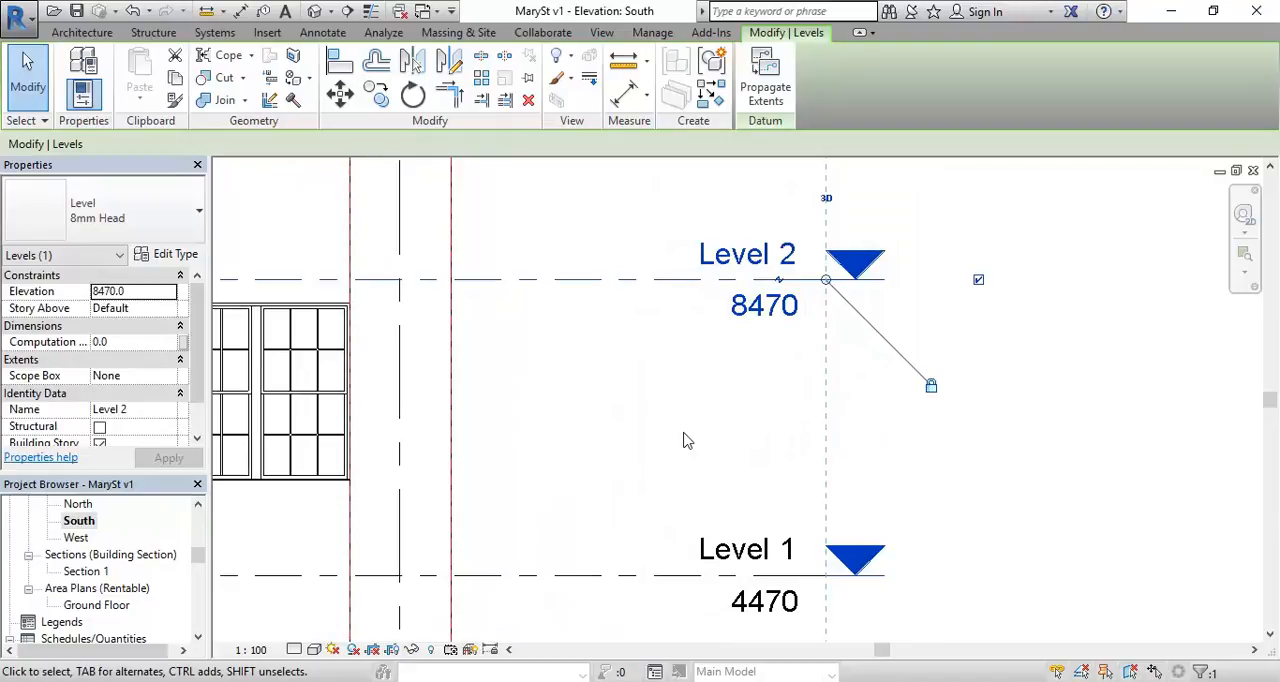
{"action": "left_click", "coordinate": [762, 326]}
{"action": "left_click_drag", "start_coordinate": [731, 304], "coordinate": [796, 295]}
{"action": "left_click", "coordinate": [645, 405]}
{"action": "scroll", "coordinate": [737, 323], "scroll_direction": "down", "scroll_amount": 3}
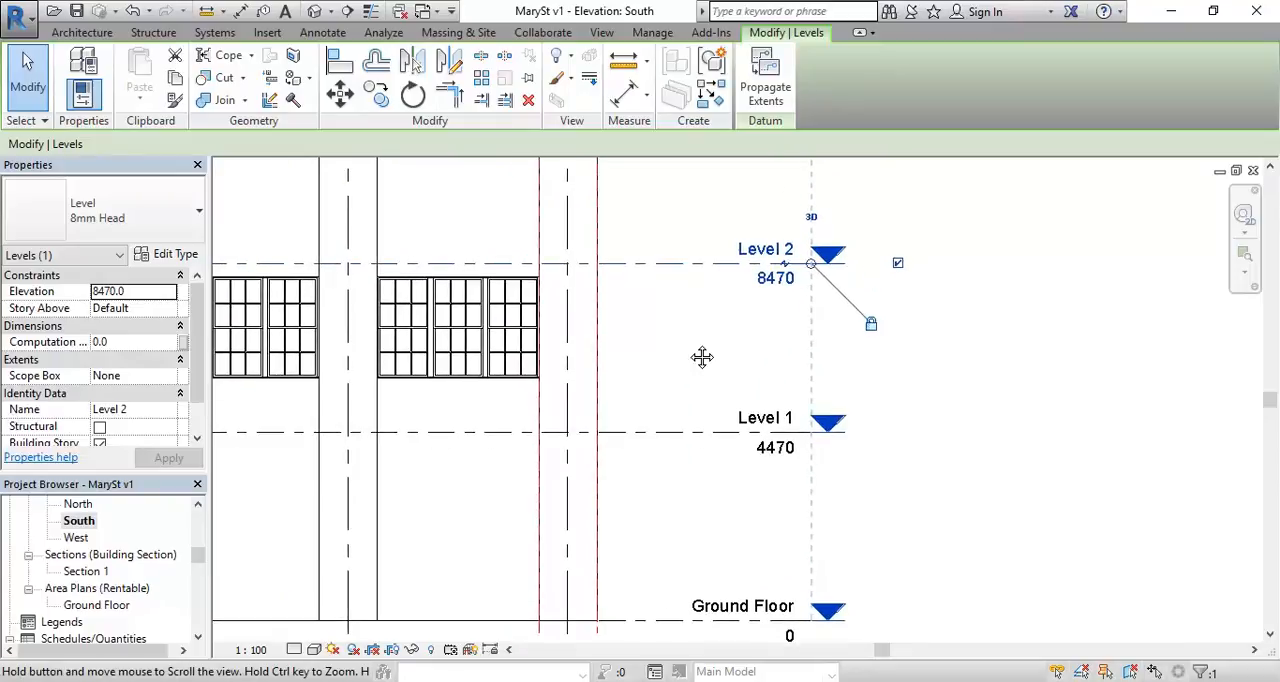
{"action": "middle_click_drag", "start_coordinate": [688, 351], "coordinate": [581, 345]}
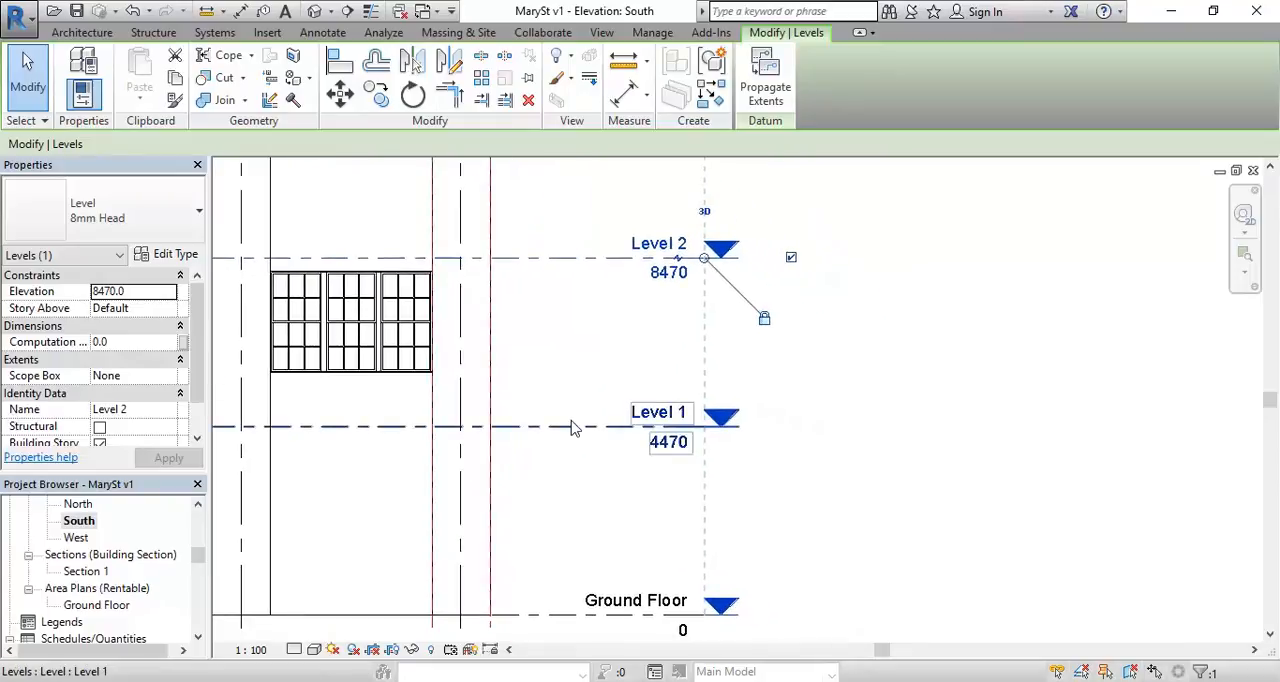
{"action": "left_click", "coordinate": [573, 427]}
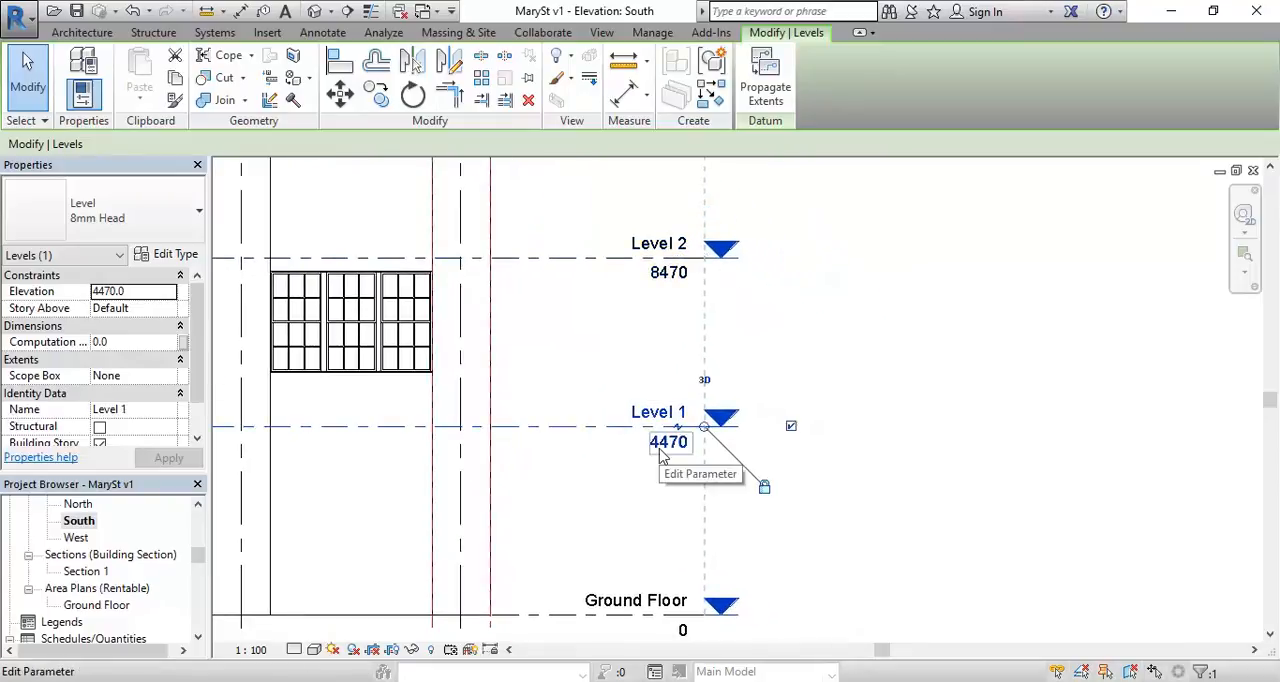
Step: Set the elevation of Level 2 to 8980
{"action": "left_click", "coordinate": [640, 288]}
{"action": "left_click", "coordinate": [668, 288]}
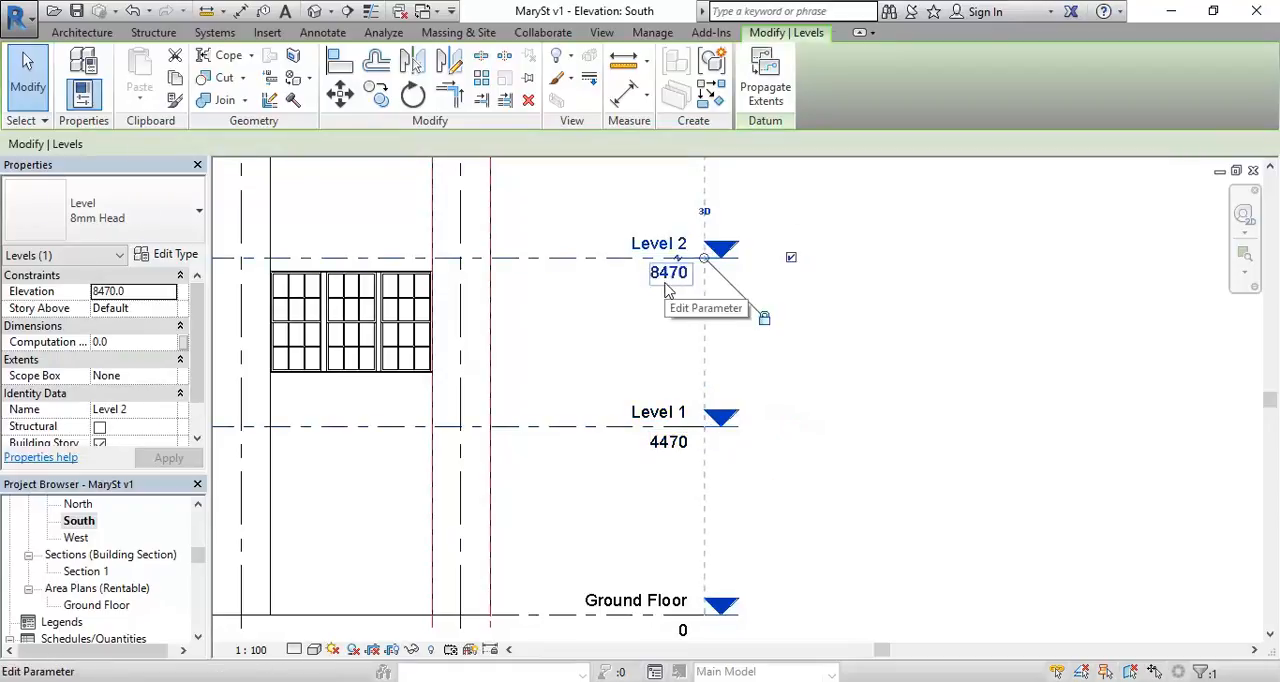
{"action": "left_click", "coordinate": [668, 285]}
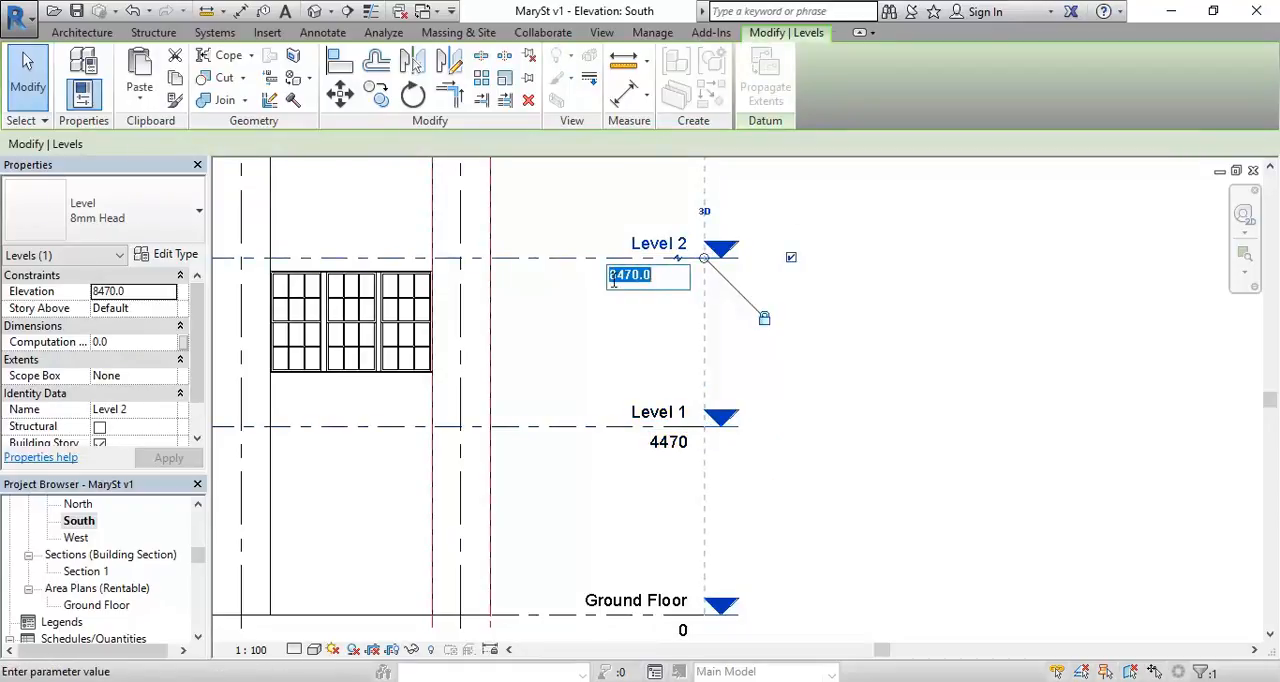
{"action": "left_click_drag", "start_coordinate": [619, 284], "coordinate": [704, 266]}
{"action": "type", "text": "980"}
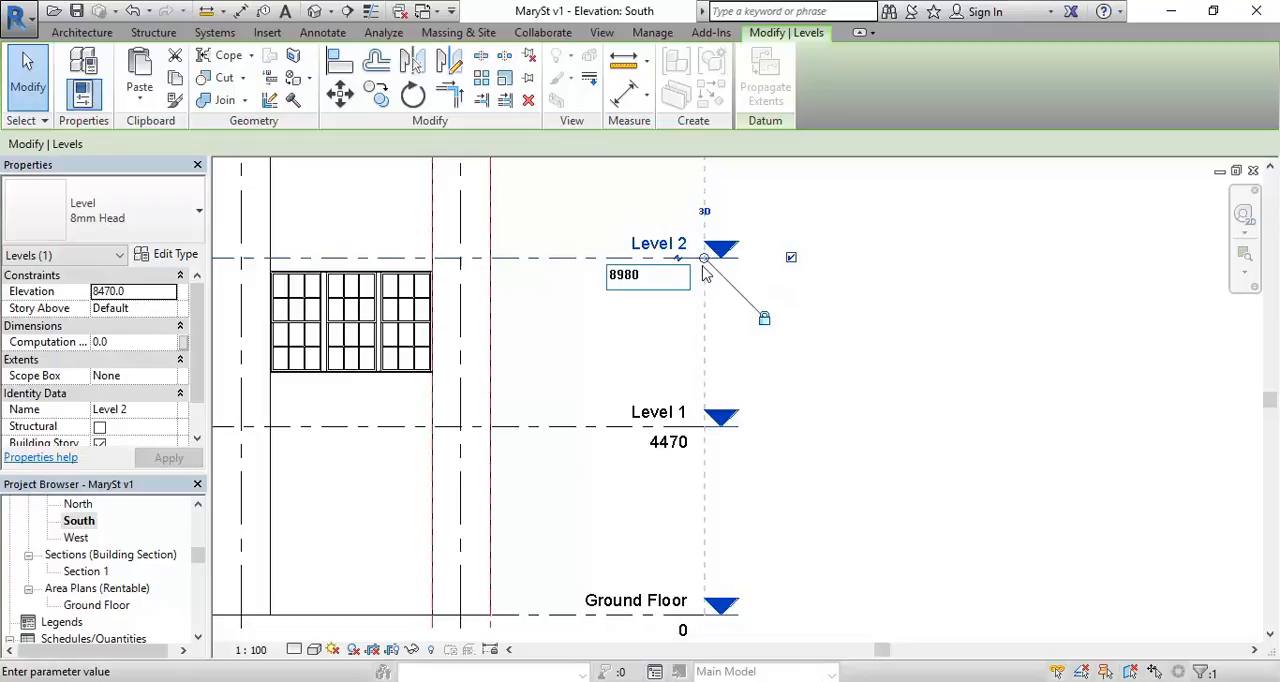
{"action": "key", "text": "Return"}
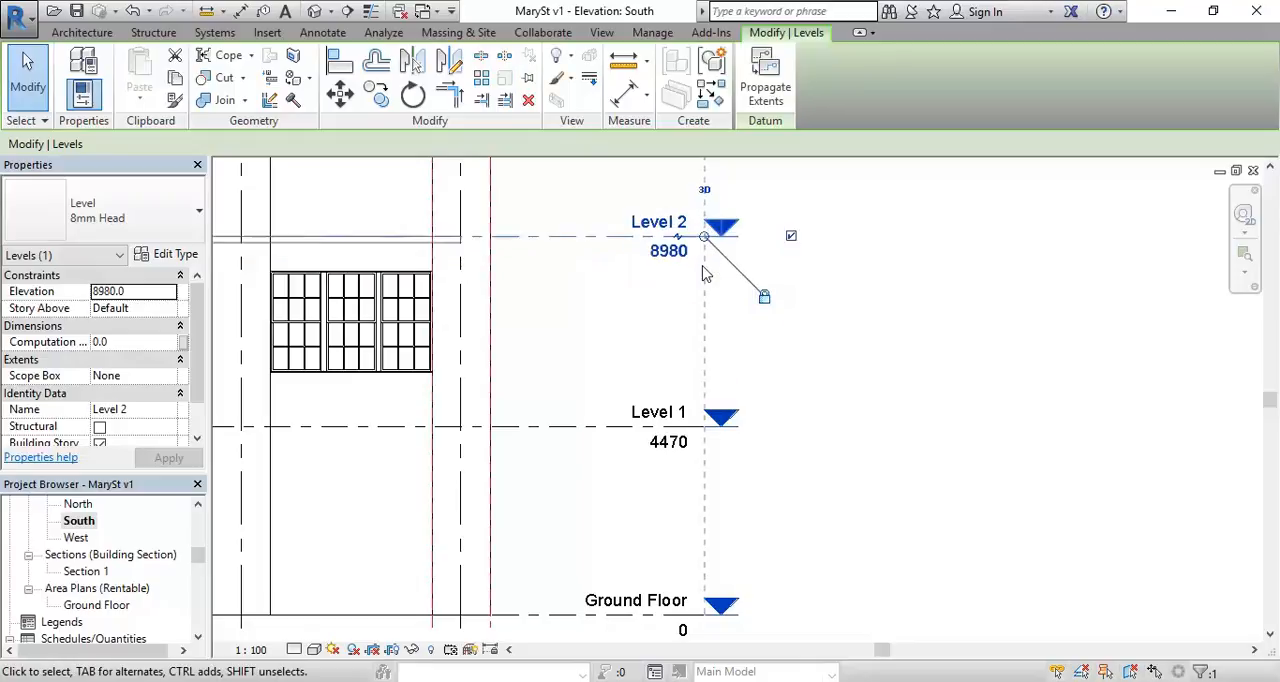
Step: Measure the vertical distance from the head of the rightmost window up to the raised Level 2 line
{"action": "left_click", "coordinate": [645, 327]}
{"action": "scroll", "coordinate": [563, 237], "scroll_direction": "up", "scroll_amount": 3}
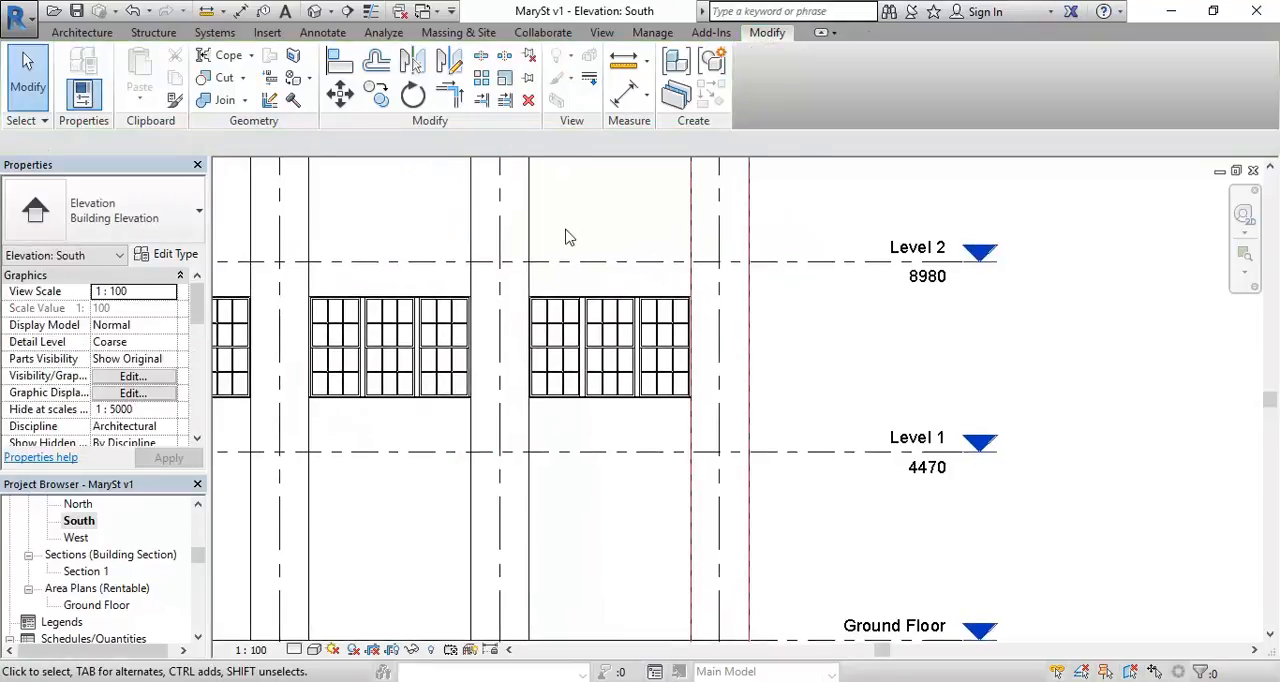
{"action": "left_click", "coordinate": [623, 66]}
{"action": "scroll", "coordinate": [546, 320], "scroll_direction": "up", "scroll_amount": 4}
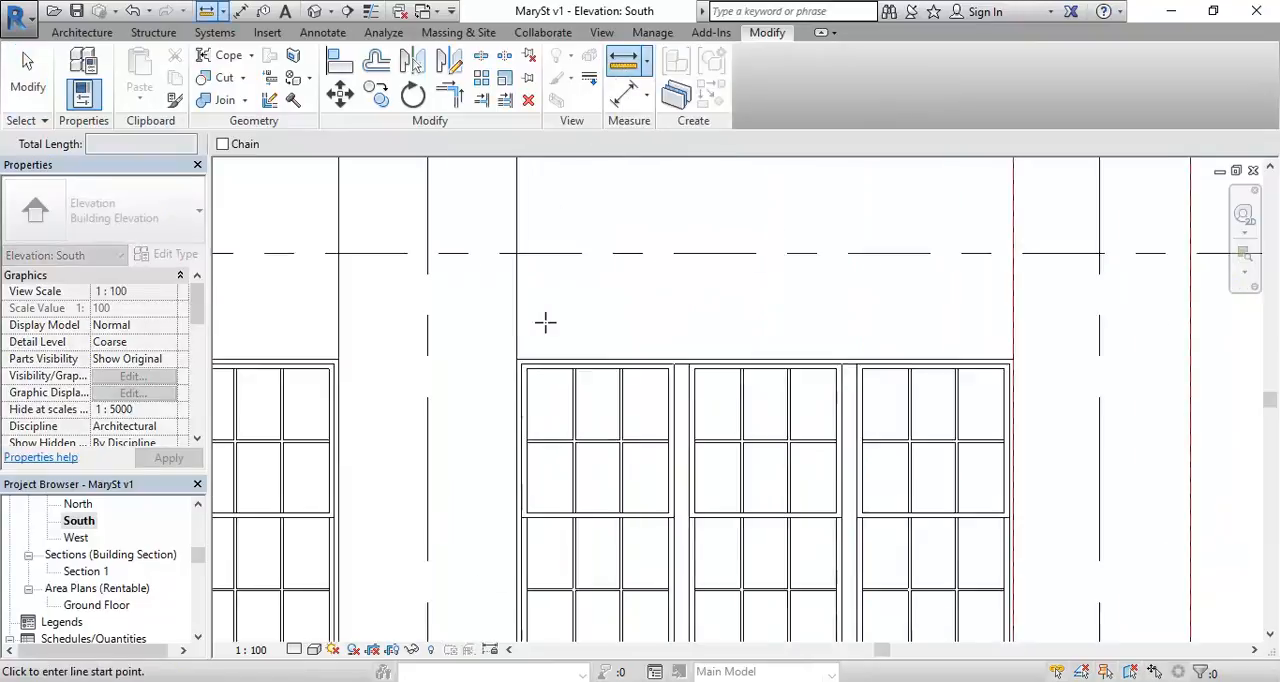
{"action": "left_click", "coordinate": [507, 371]}
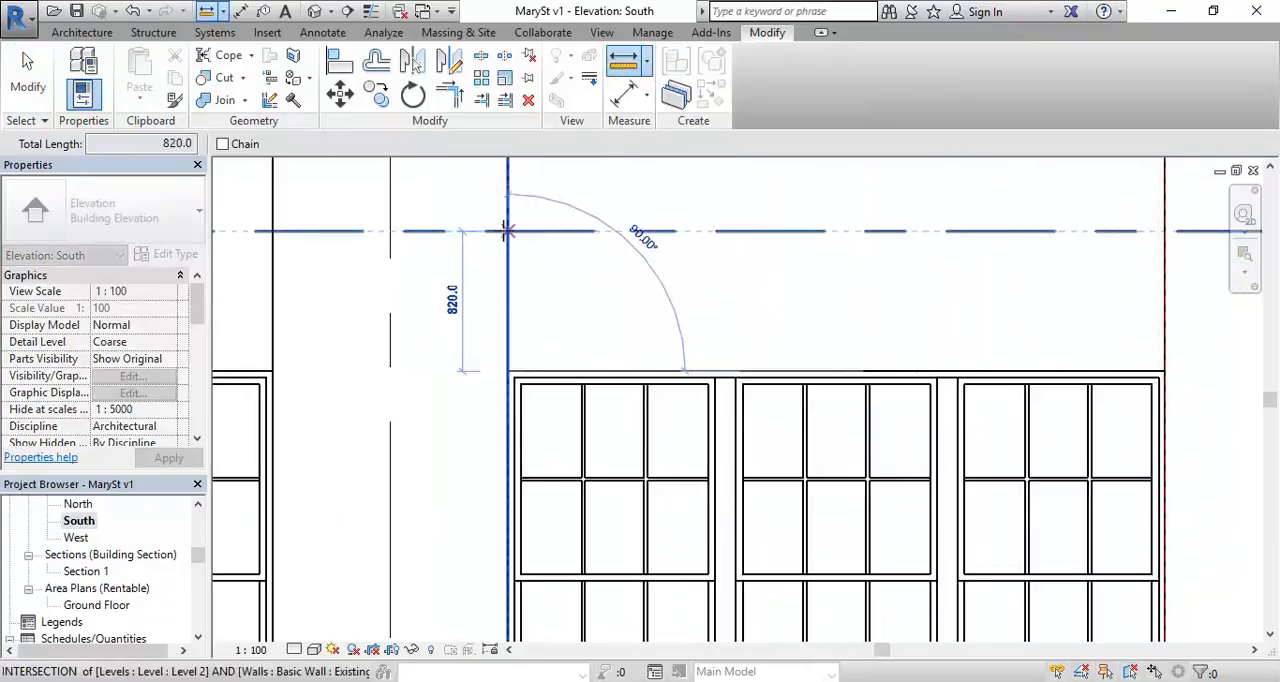
{"action": "left_click", "coordinate": [507, 231]}
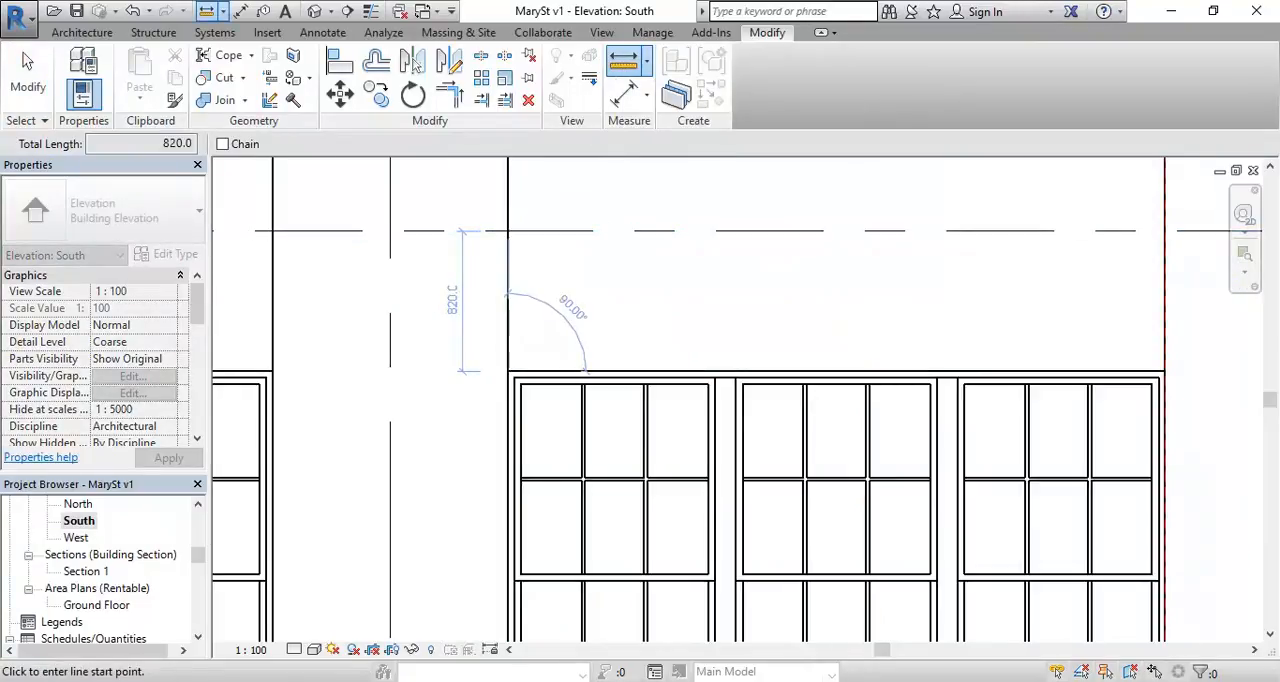
Step: Compare the measured window-to-Level 2 gap with the six-course brick height in Calculator, returning to Revit
{"action": "key", "text": "alt+Tab"}
{"action": "key", "text": "alt+Tab"}
{"action": "key", "text": "alt+Tab"}
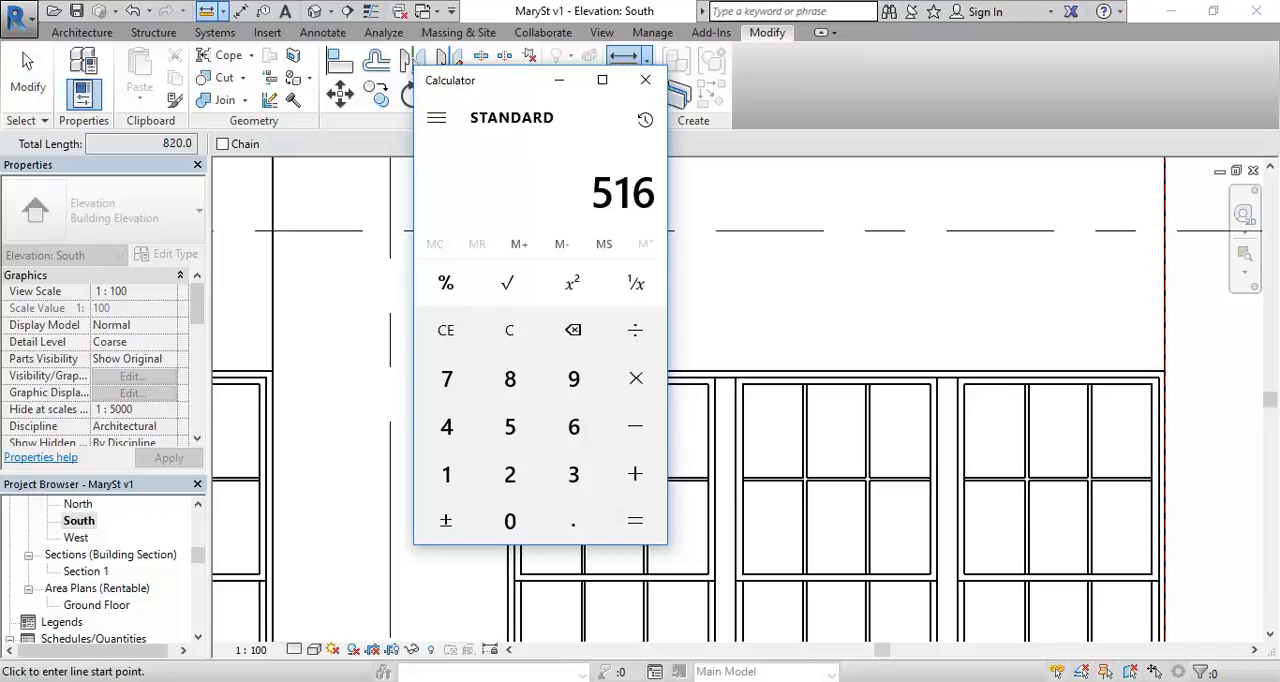
{"action": "key", "text": "alt+Tab"}
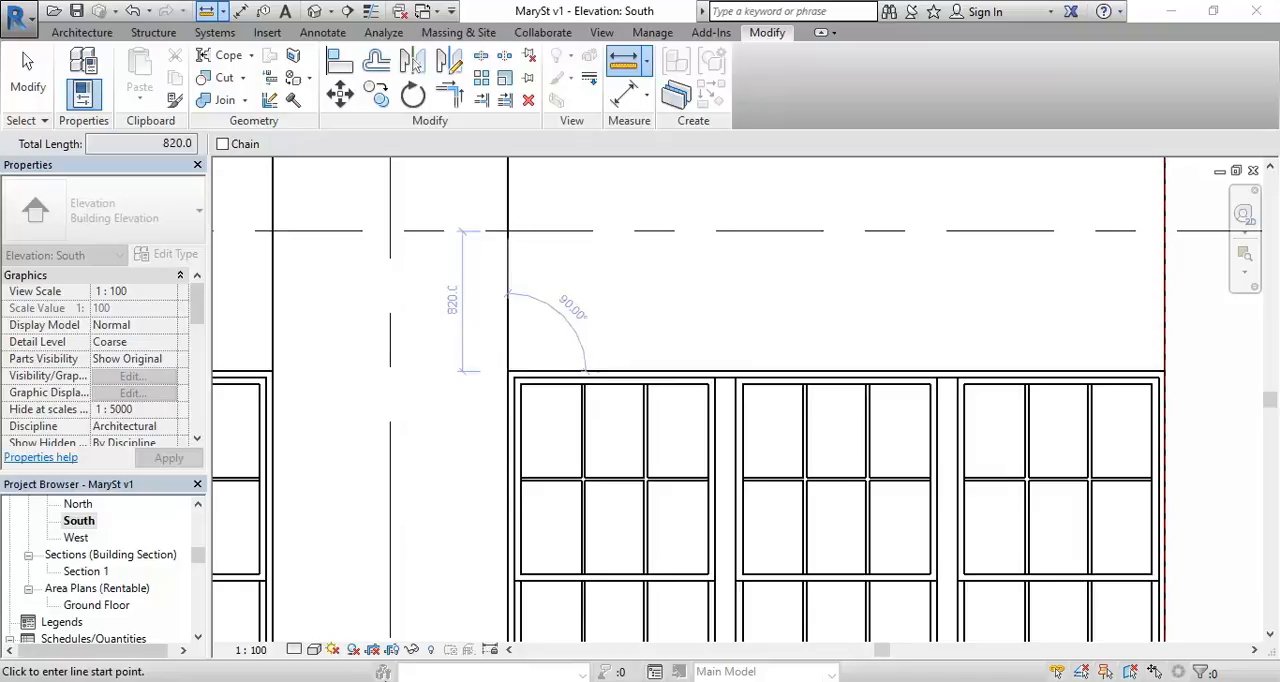
{"action": "key", "text": "alt+Tab"}
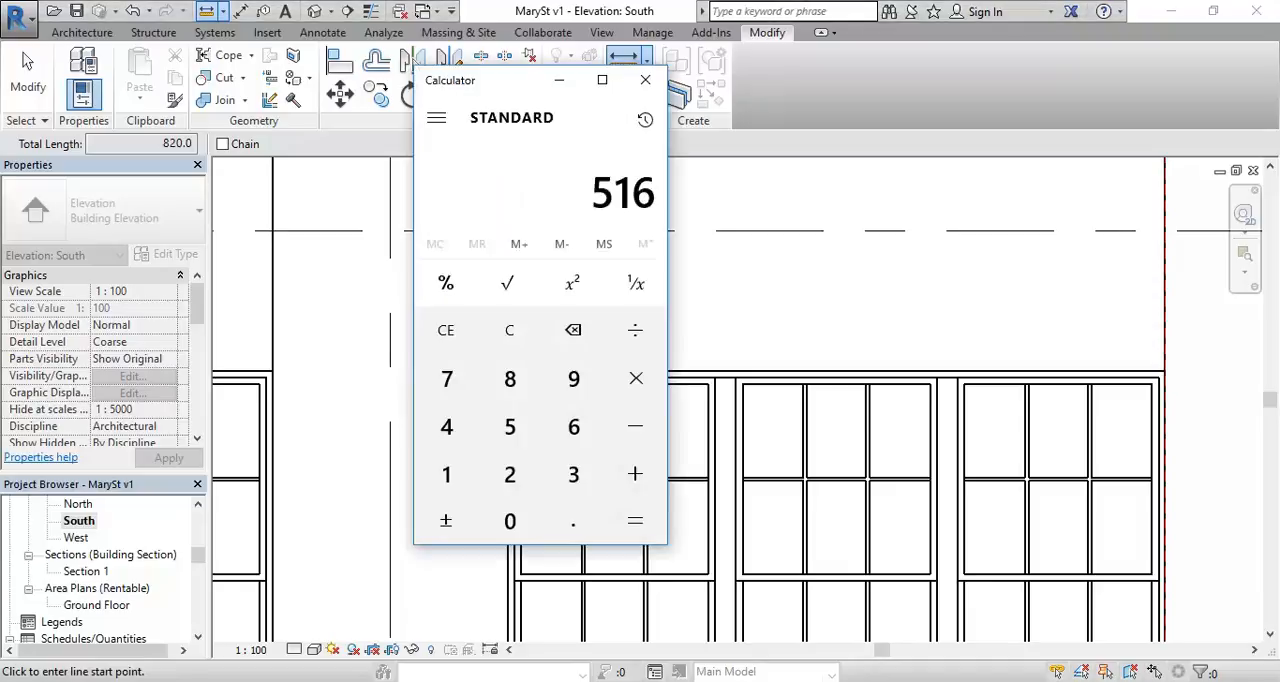
{"action": "key", "text": "alt+Tab"}
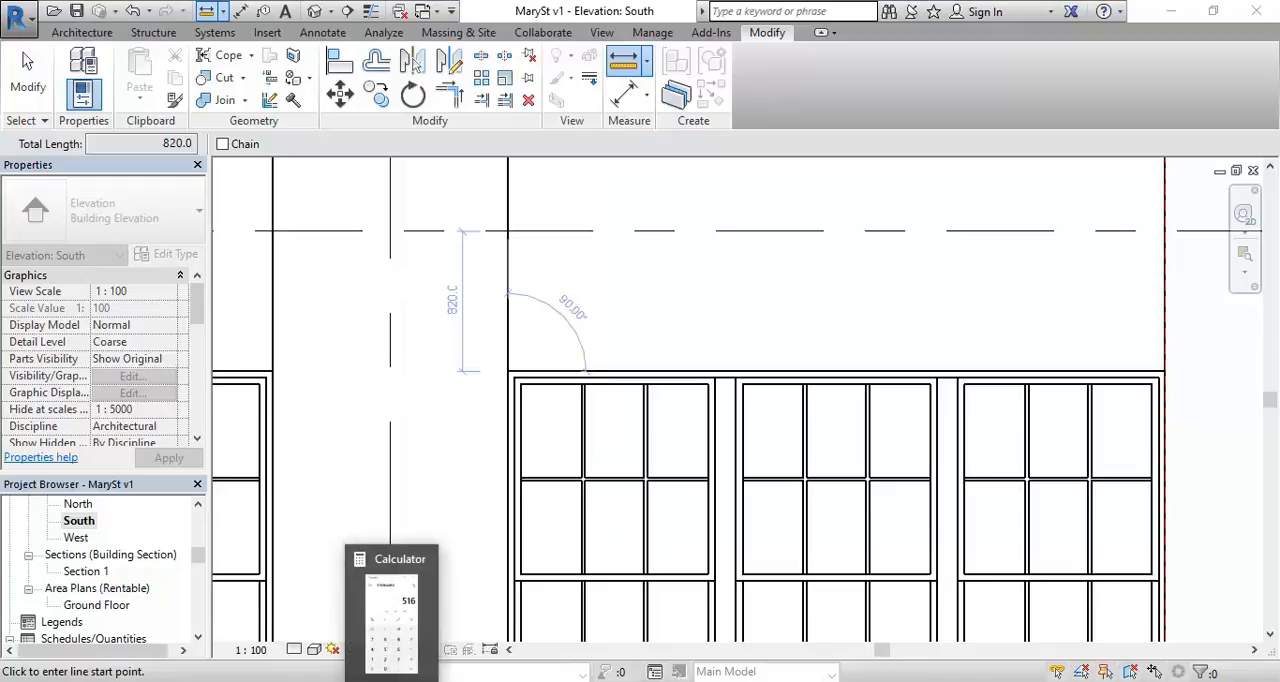
{"action": "left_click", "coordinate": [405, 600]}
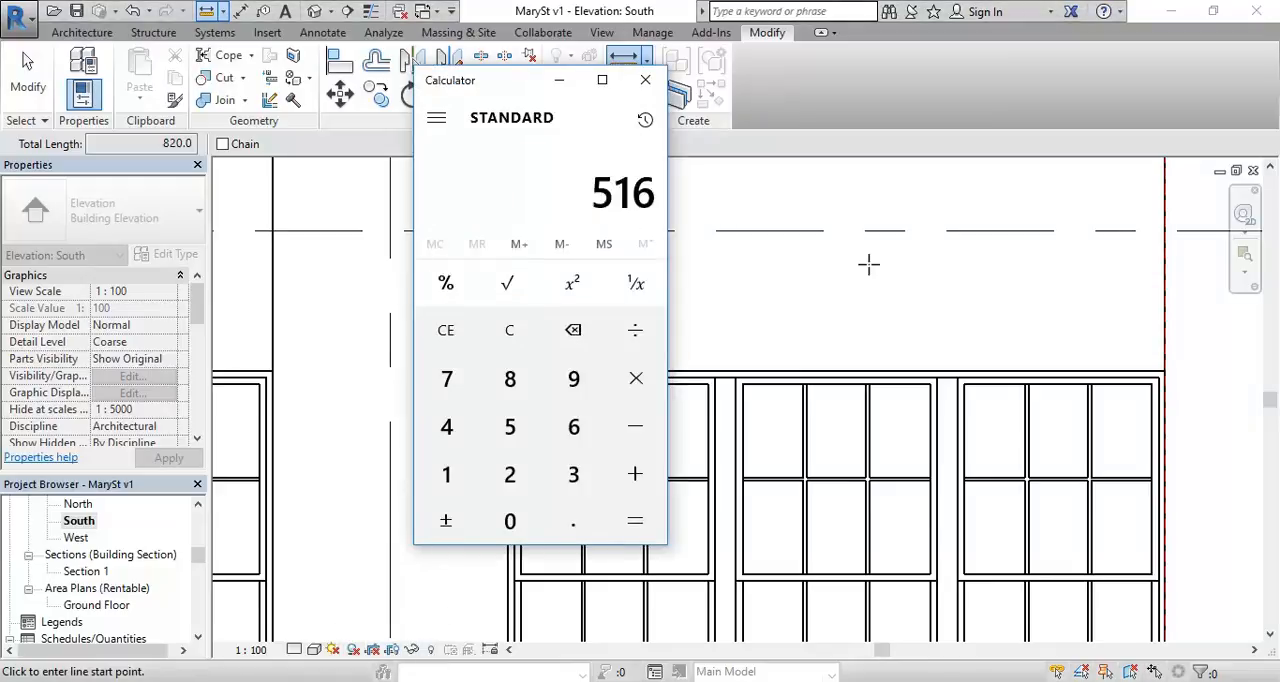
{"action": "key", "text": "alt+Tab"}
Step: Set the elevation of Level 2 to 8670
{"action": "key", "text": "Escape"}
{"action": "scroll", "coordinate": [990, 289], "scroll_direction": "down", "scroll_amount": 2}
{"action": "middle_click_drag", "start_coordinate": [990, 289], "coordinate": [218, 346]}
{"action": "scroll", "coordinate": [480, 332], "scroll_direction": "down", "scroll_amount": 1}
{"action": "left_click", "coordinate": [706, 357]}
{"action": "scroll", "coordinate": [700, 362], "scroll_direction": "up", "scroll_amount": 1}
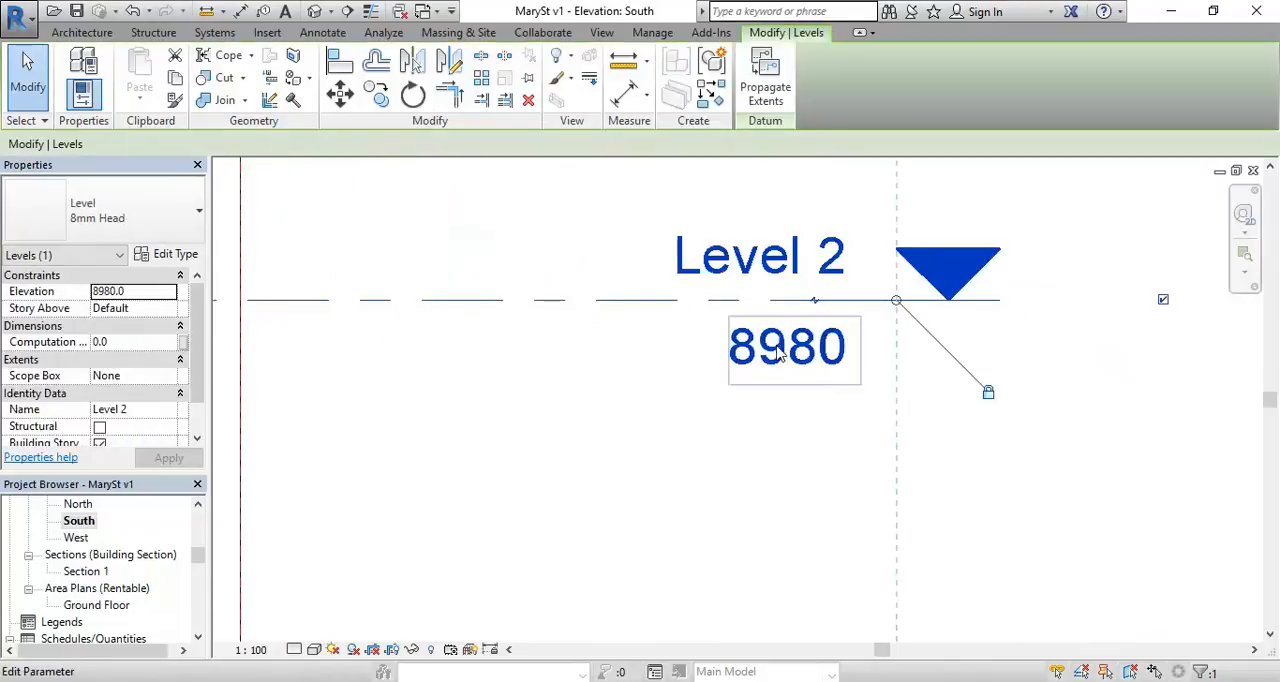
{"action": "left_click", "coordinate": [763, 362]}
{"action": "left_click", "coordinate": [781, 329]}
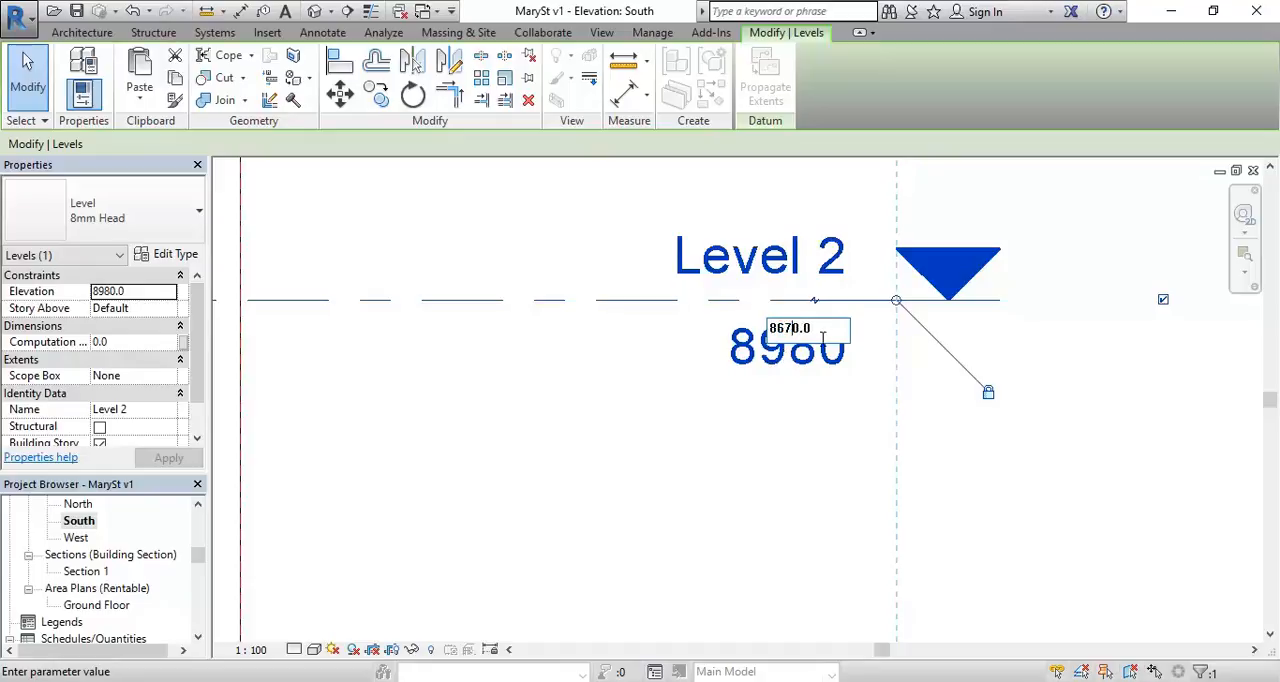
{"action": "key", "text": "Return"}
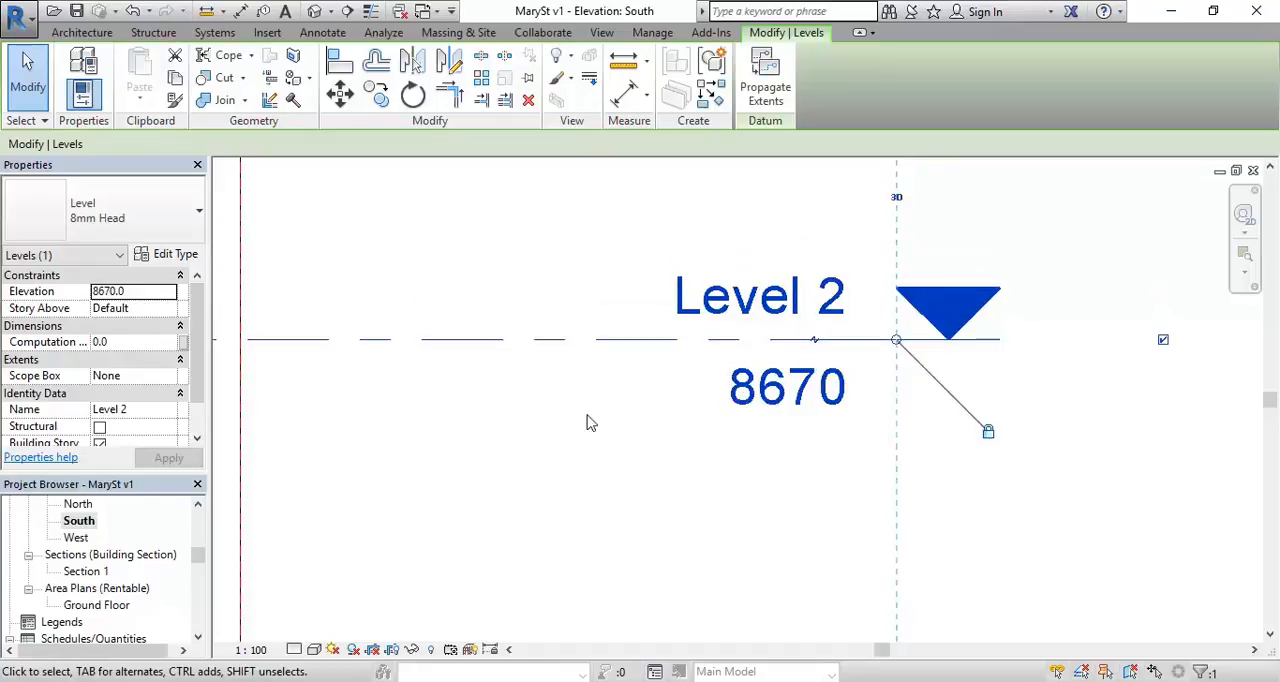
{"action": "scroll", "coordinate": [800, 314], "scroll_direction": "down", "scroll_amount": 2}
{"action": "left_click", "coordinate": [788, 314]}
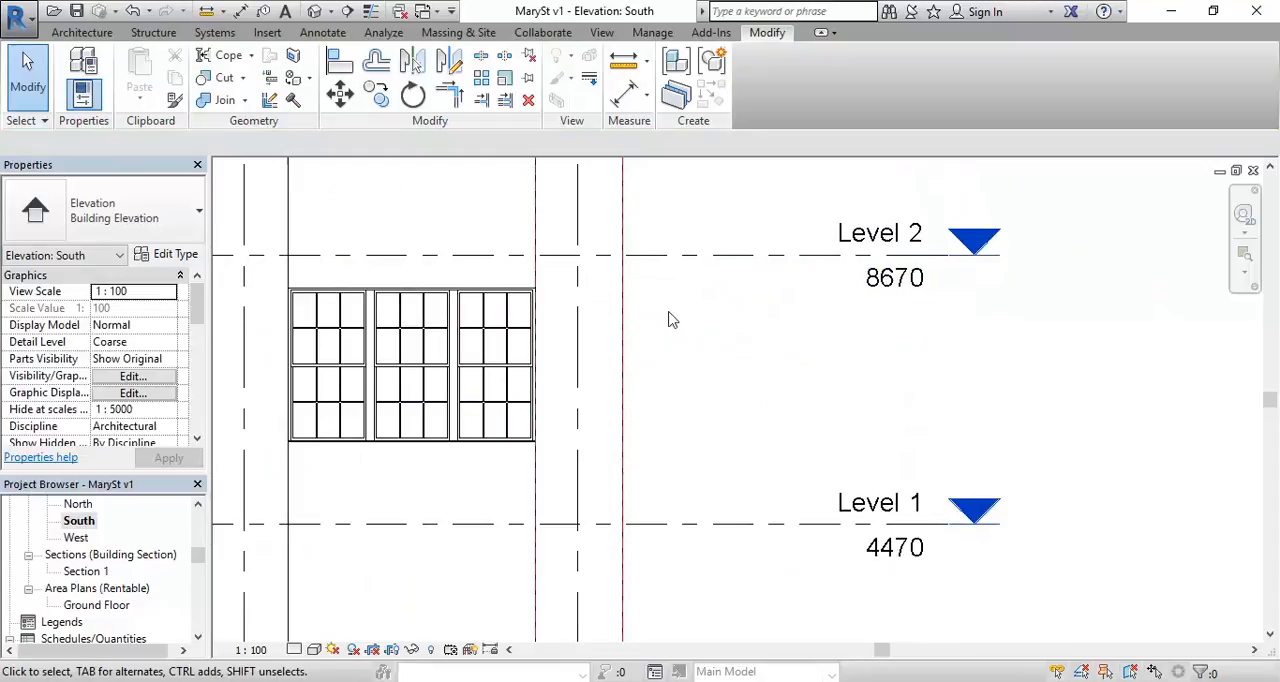
Step: Remeasure the gap between the rightmost window's head and the adjusted Level 2 line
{"action": "middle_click_drag", "start_coordinate": [414, 236], "coordinate": [511, 243]}
{"action": "scroll", "coordinate": [491, 240], "scroll_direction": "up", "scroll_amount": 3}
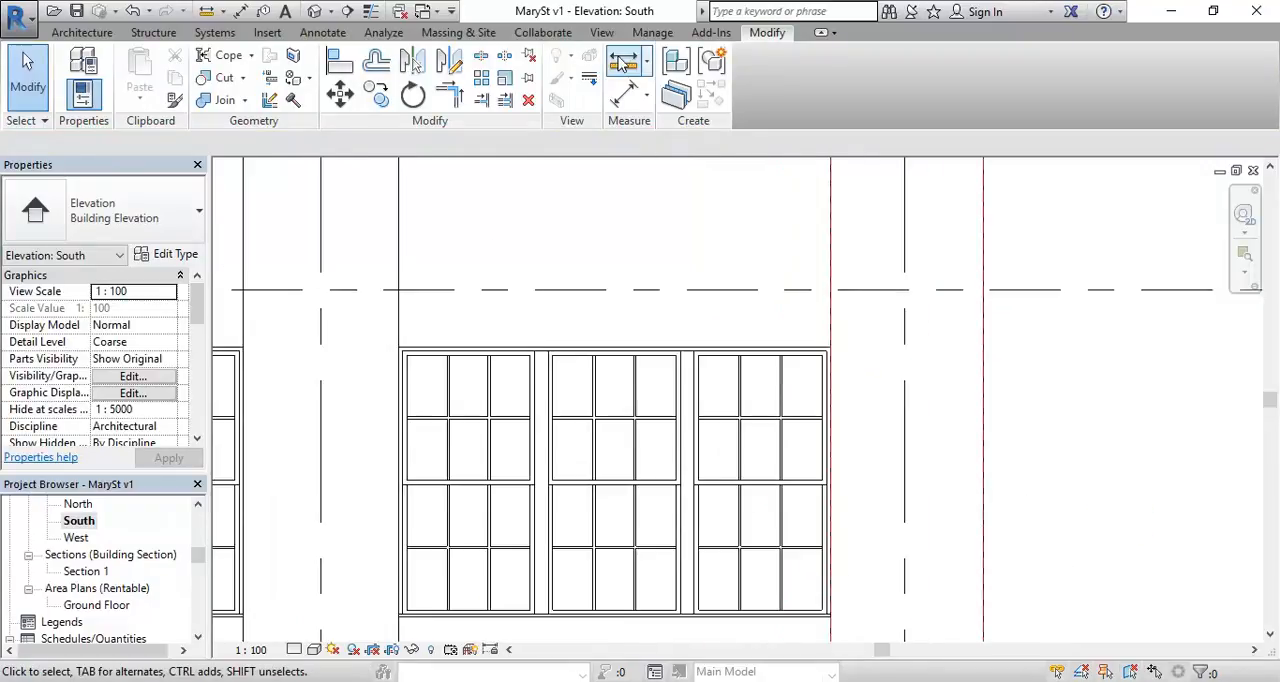
{"action": "left_click", "coordinate": [622, 63]}
{"action": "left_click", "coordinate": [398, 348]}
{"action": "left_click", "coordinate": [398, 289]}
{"action": "right_click", "coordinate": [474, 202]}
{"action": "left_click", "coordinate": [481, 209]}
{"action": "right_click", "coordinate": [485, 206]}
{"action": "left_click", "coordinate": [495, 217]}
Step: Review the position of the window row between Level 1 and Level 2 and the level spacing above it
{"action": "scroll", "coordinate": [450, 232], "scroll_direction": "down", "scroll_amount": 1}
{"action": "mouse_move", "coordinate": [410, 248]}
{"action": "middle_mouse_down"}
{"action": "mouse_move", "coordinate": [486, 214]}
{"action": "mouse_move", "coordinate": [410, 256]}
{"action": "middle_mouse_up"}
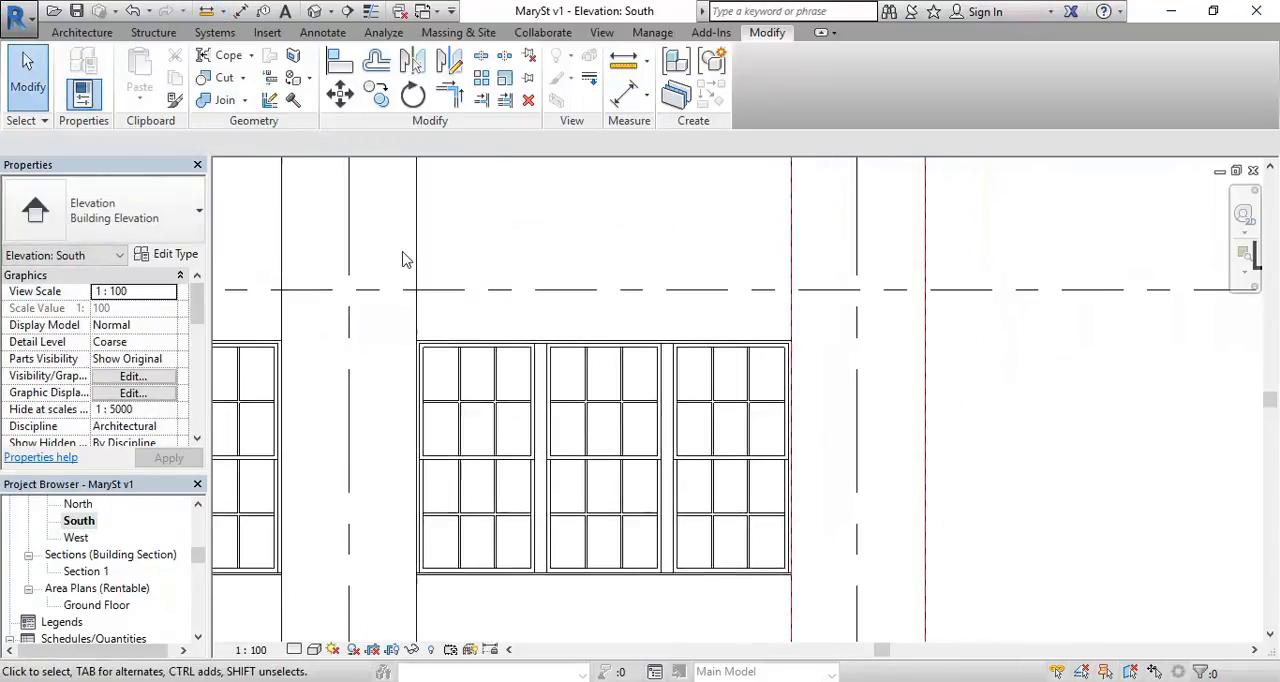
{"action": "scroll", "coordinate": [403, 260], "scroll_direction": "up", "scroll_amount": 1}
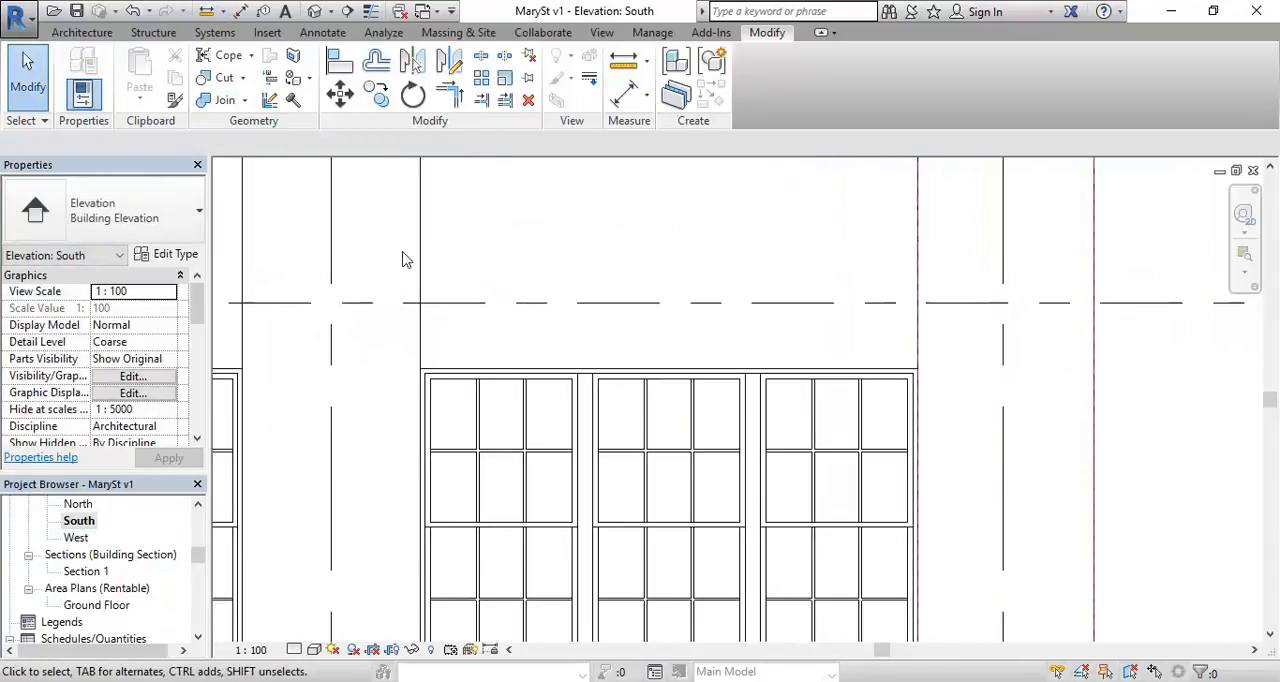
{"action": "scroll", "coordinate": [446, 271], "scroll_direction": "down", "scroll_amount": 1}
{"action": "scroll", "coordinate": [440, 265], "scroll_direction": "down", "scroll_amount": 3}
{"action": "scroll", "coordinate": [790, 349], "scroll_direction": "up", "scroll_amount": 3}
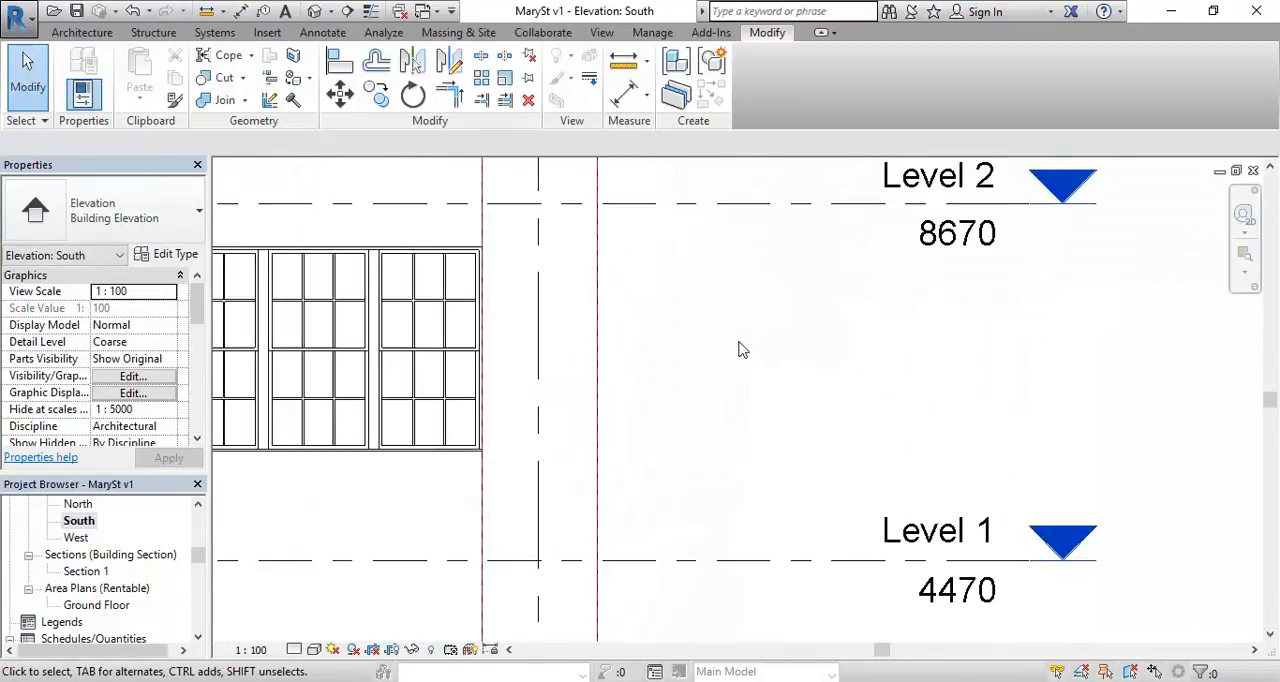
{"action": "left_click", "coordinate": [935, 247]}
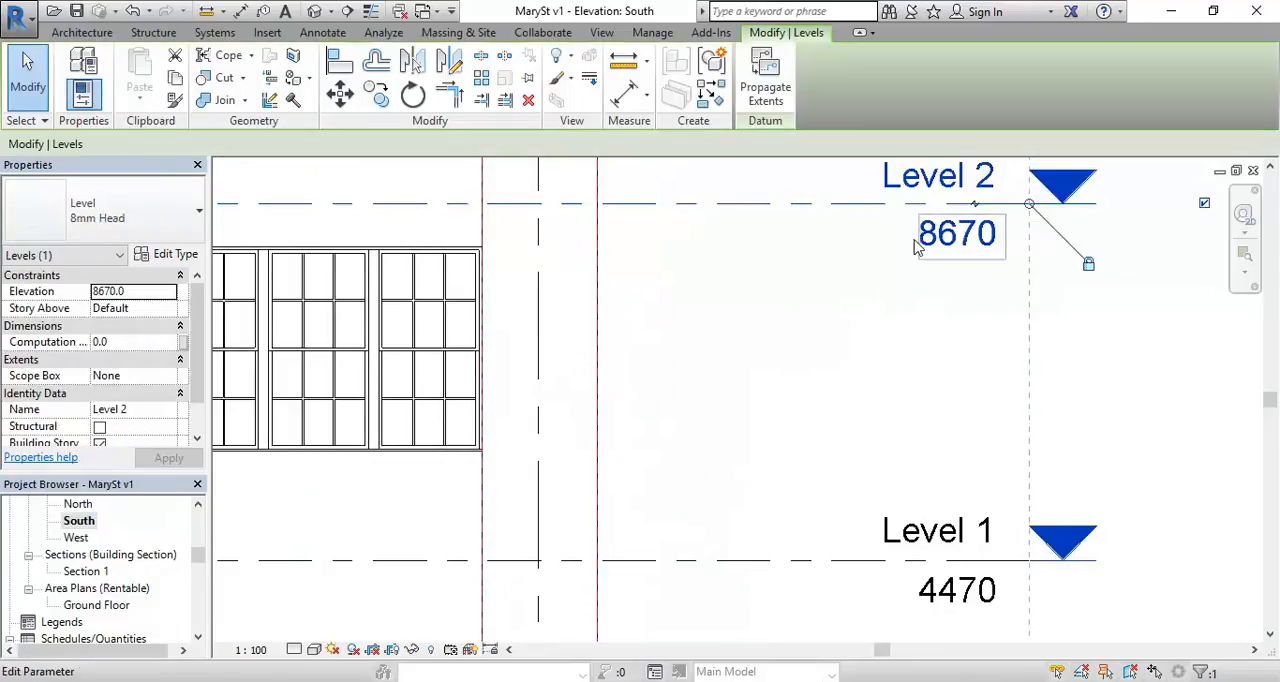
{"action": "key", "text": "Escape"}
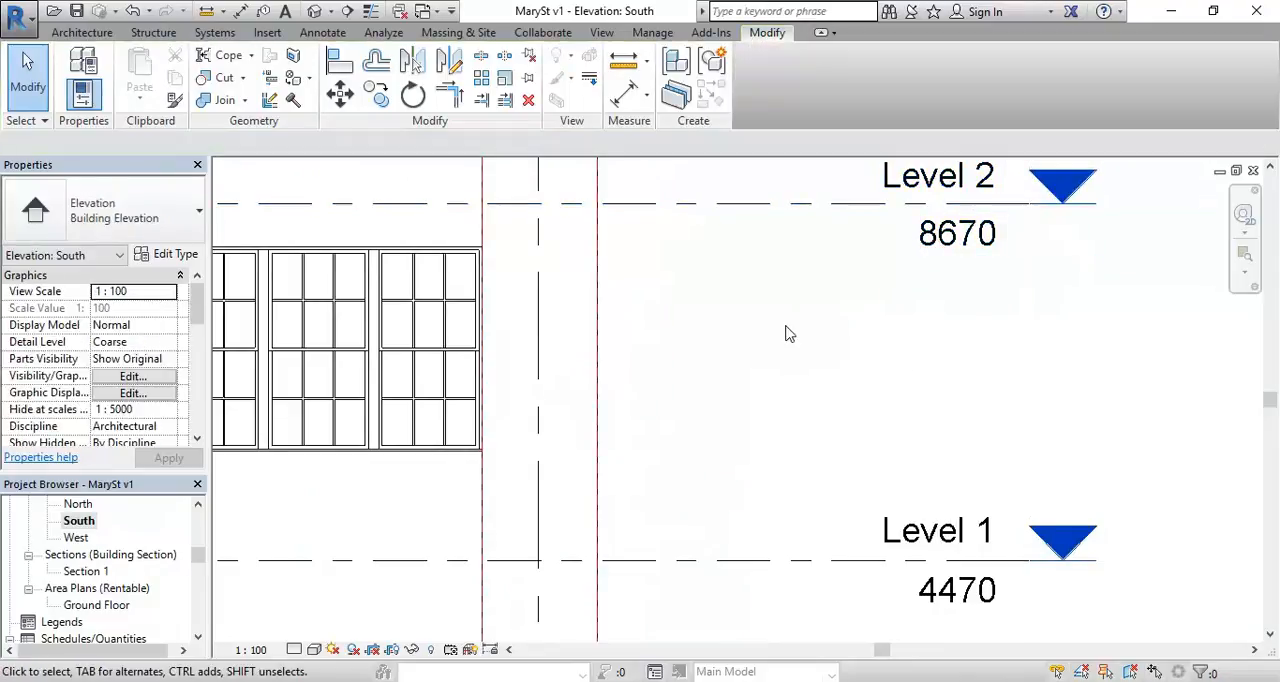
{"action": "scroll", "coordinate": [786, 334], "scroll_direction": "down", "scroll_amount": 6}
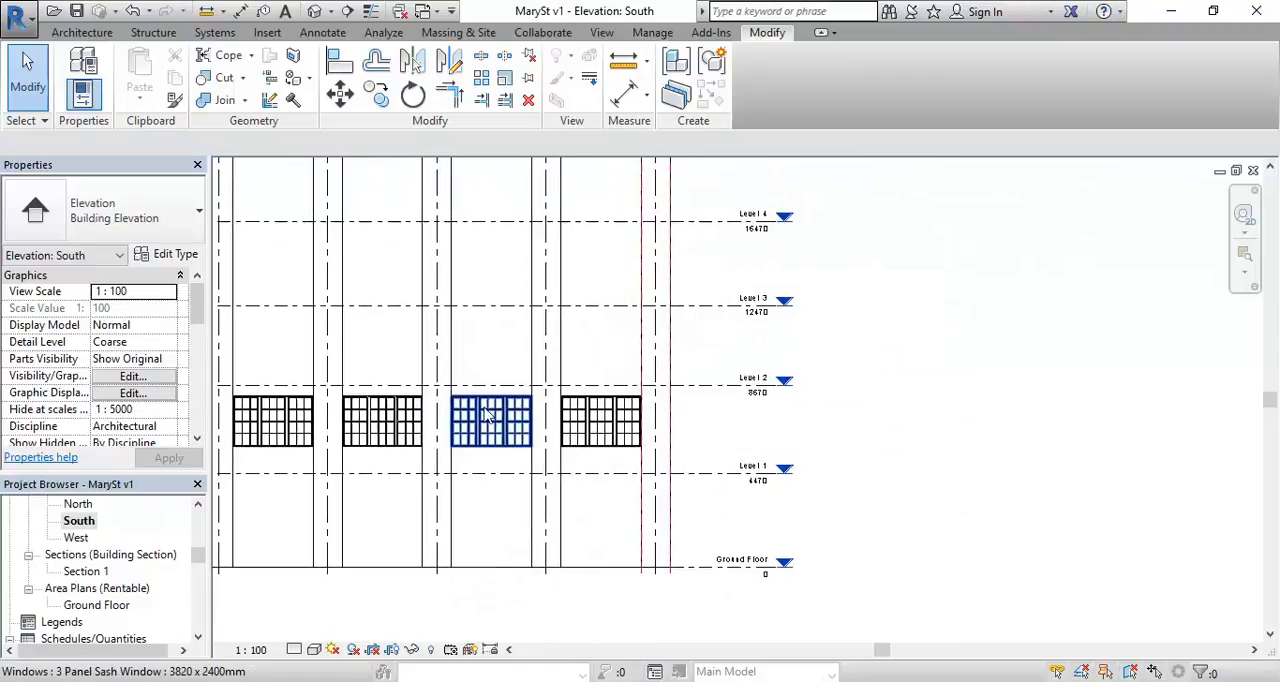
{"action": "key", "text": "alt+Tab"}
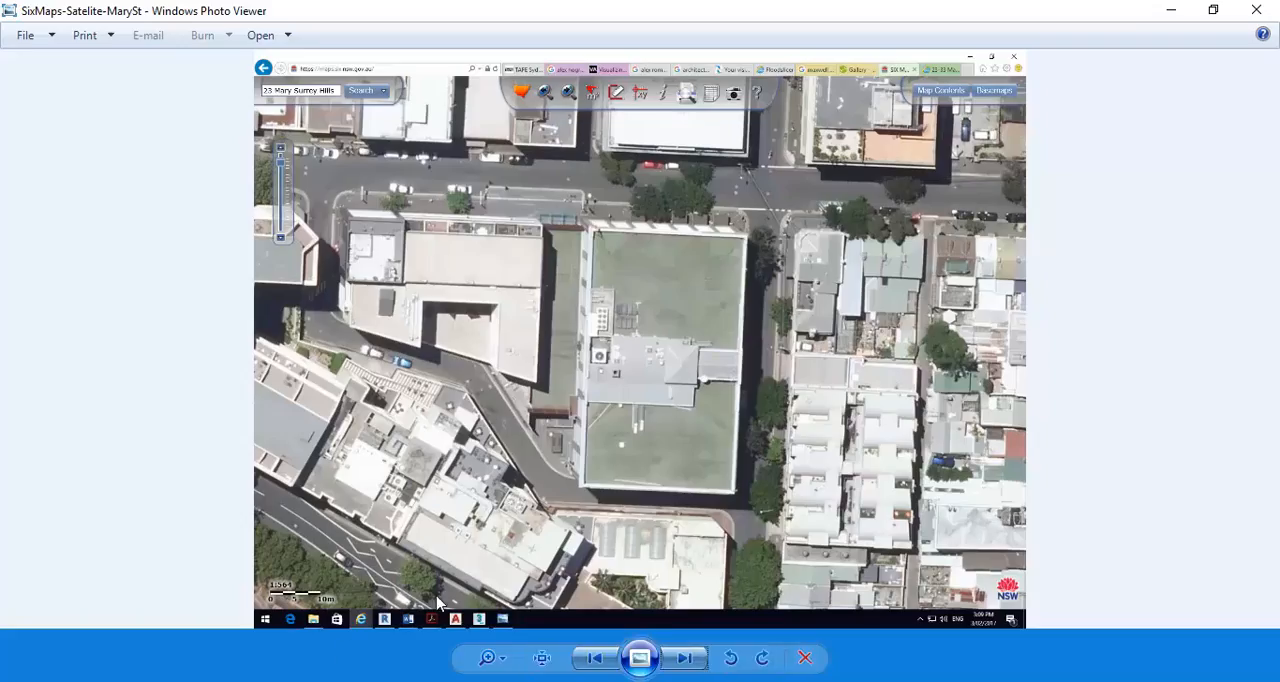
{"action": "key", "text": "alt+Tab"}
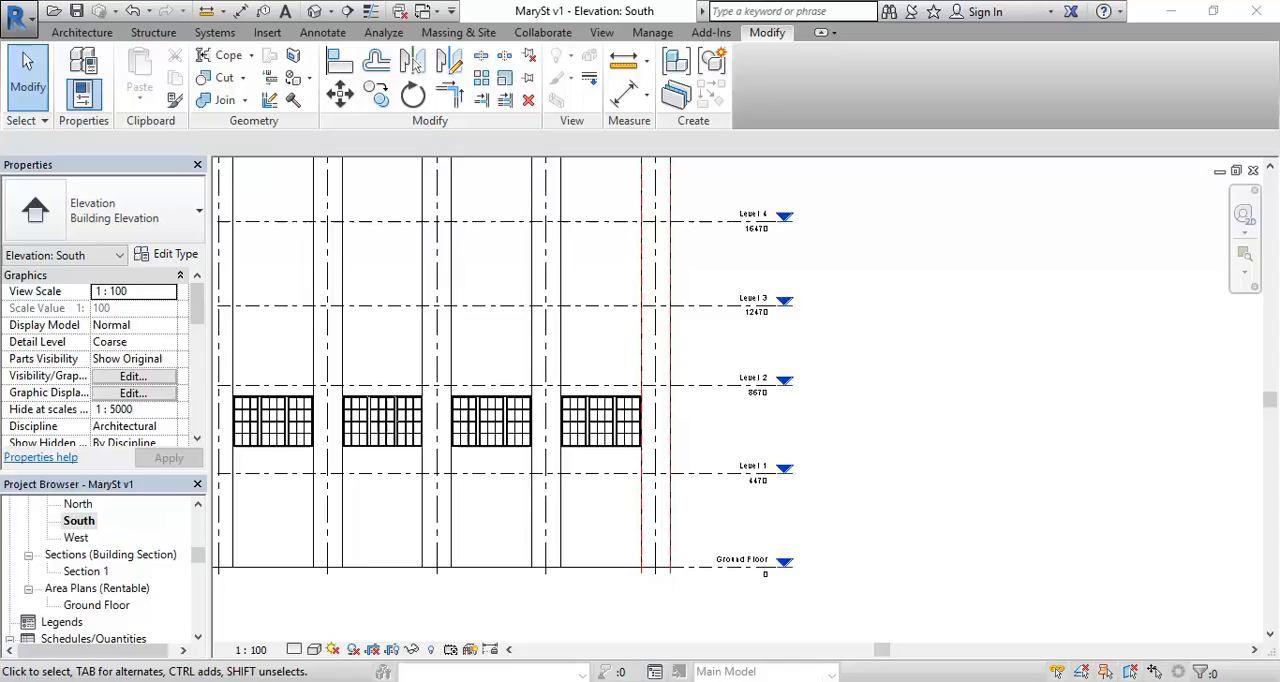
{"action": "mouse_move", "coordinate": [250, 681]}
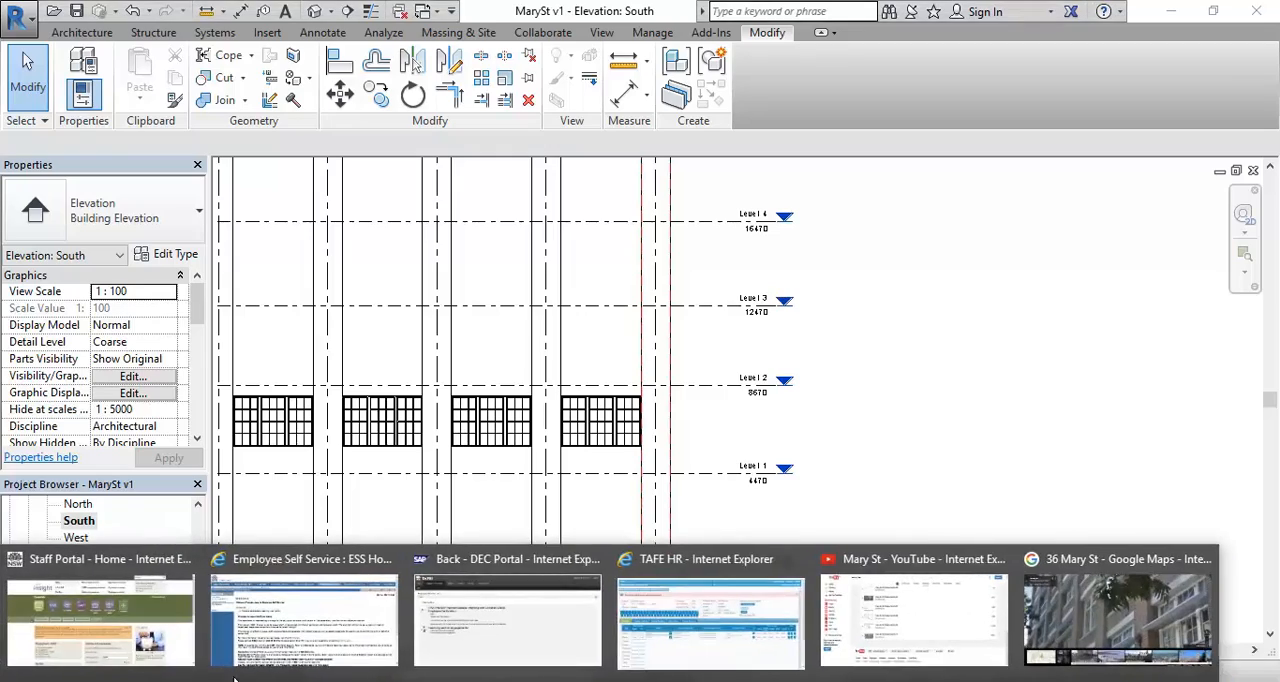
{"action": "left_click", "coordinate": [1070, 617]}
{"action": "left_click_drag", "start_coordinate": [431, 429], "coordinate": [680, 205]}
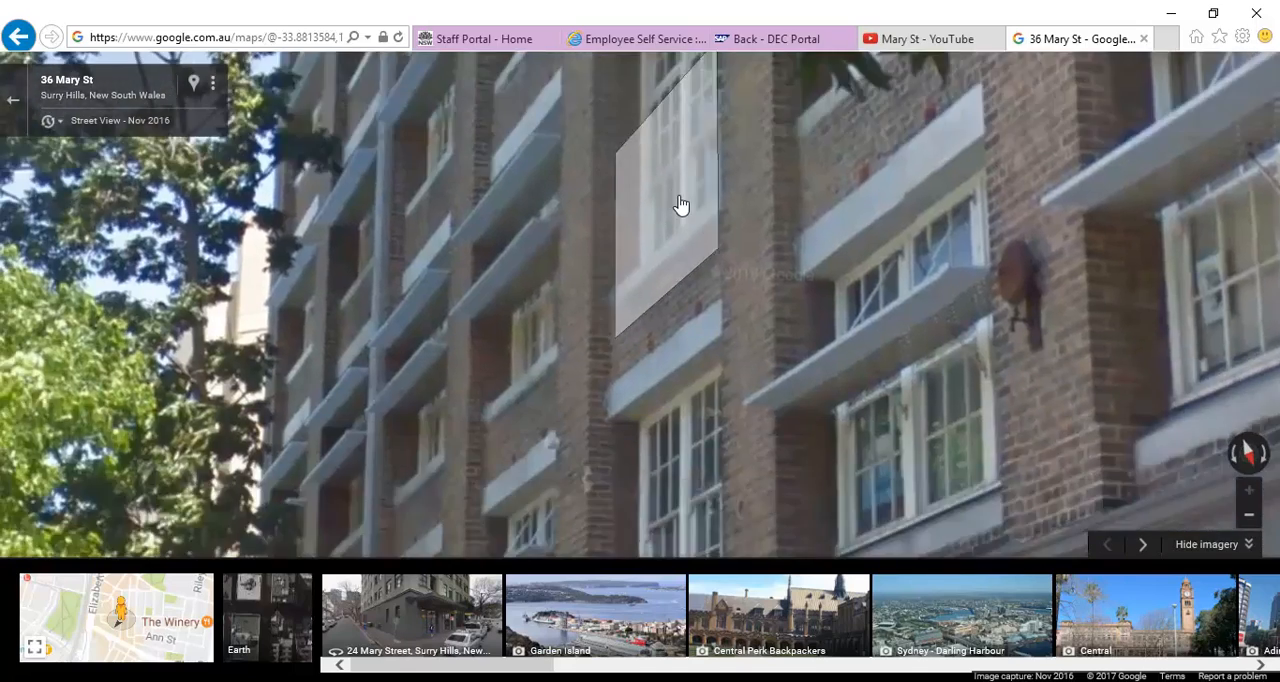
{"action": "left_click", "coordinate": [680, 205]}
{"action": "left_click_drag", "start_coordinate": [686, 262], "coordinate": [323, 371]}
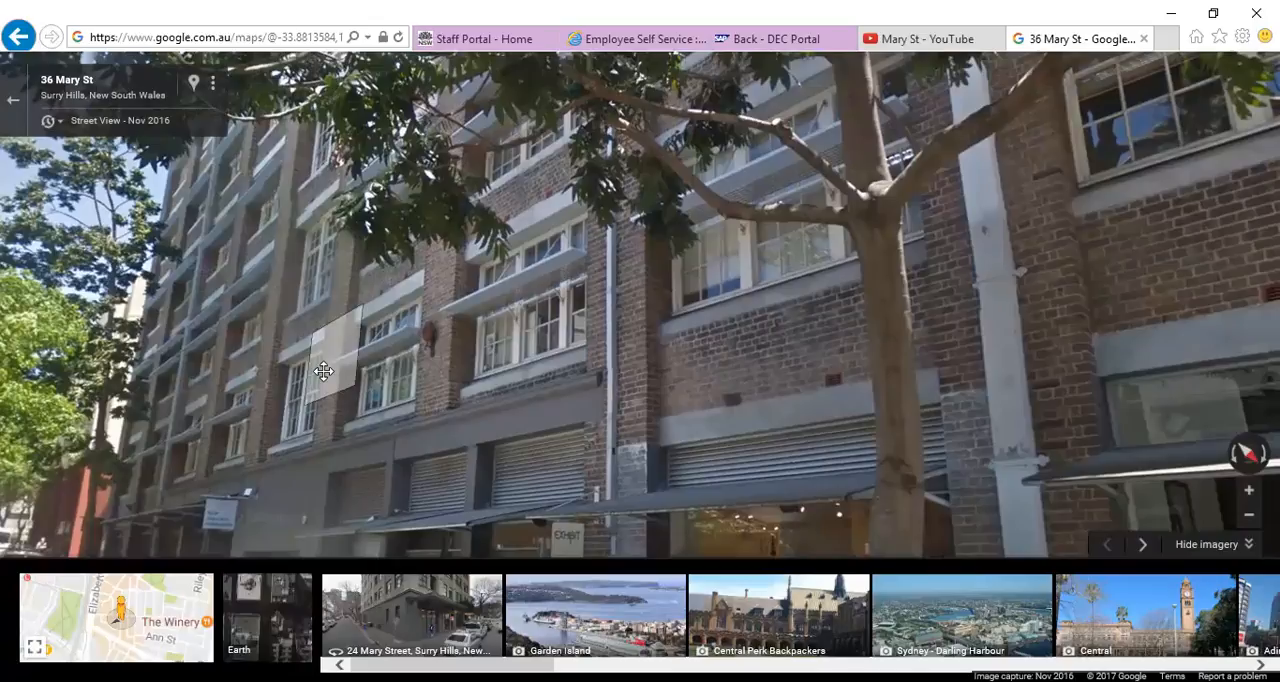
Step: Examine the facade's window rows and brickwork from a different angle in the 36 Mary St Street View
{"action": "left_click", "coordinate": [458, 292]}
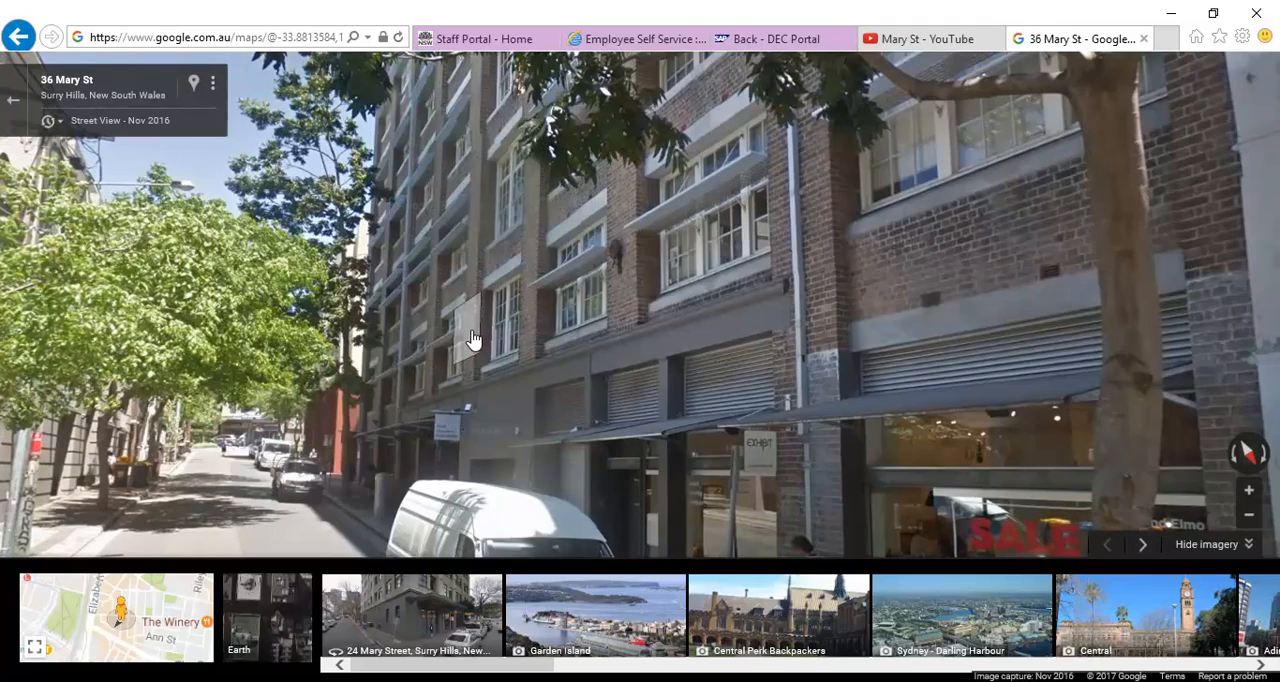
{"action": "left_click", "coordinate": [686, 298]}
{"action": "left_click_drag", "start_coordinate": [611, 311], "coordinate": [523, 354]}
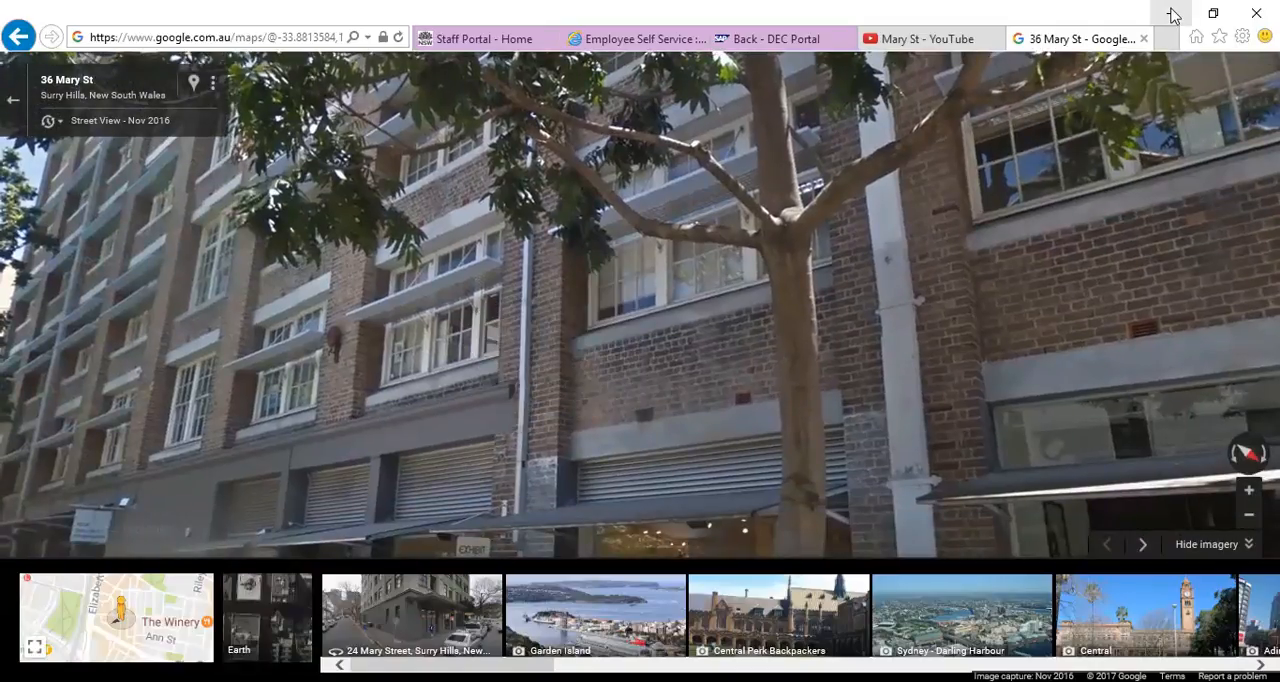
Step: Switch back to Revit and review the level spacing and window row in the South elevation
{"action": "left_click", "coordinate": [1172, 15]}
{"action": "scroll", "coordinate": [469, 351], "scroll_direction": "down", "scroll_amount": 1}
{"action": "middle_click_drag", "start_coordinate": [469, 351], "coordinate": [706, 411]}
{"action": "scroll", "coordinate": [706, 411], "scroll_direction": "down", "scroll_amount": 1}
{"action": "middle_click_drag", "start_coordinate": [537, 409], "coordinate": [591, 414]}
{"action": "middle_click_drag", "start_coordinate": [498, 418], "coordinate": [555, 390]}
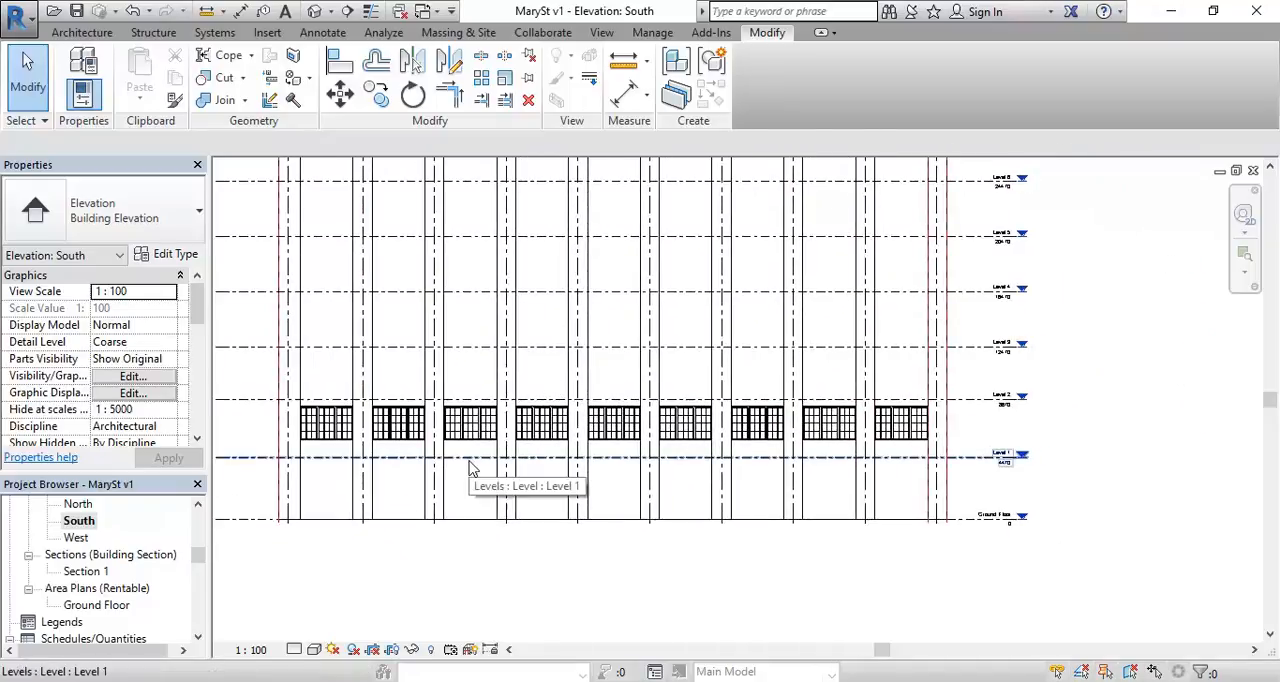
{"action": "scroll", "coordinate": [1200, 380], "scroll_direction": "up", "scroll_amount": 3}
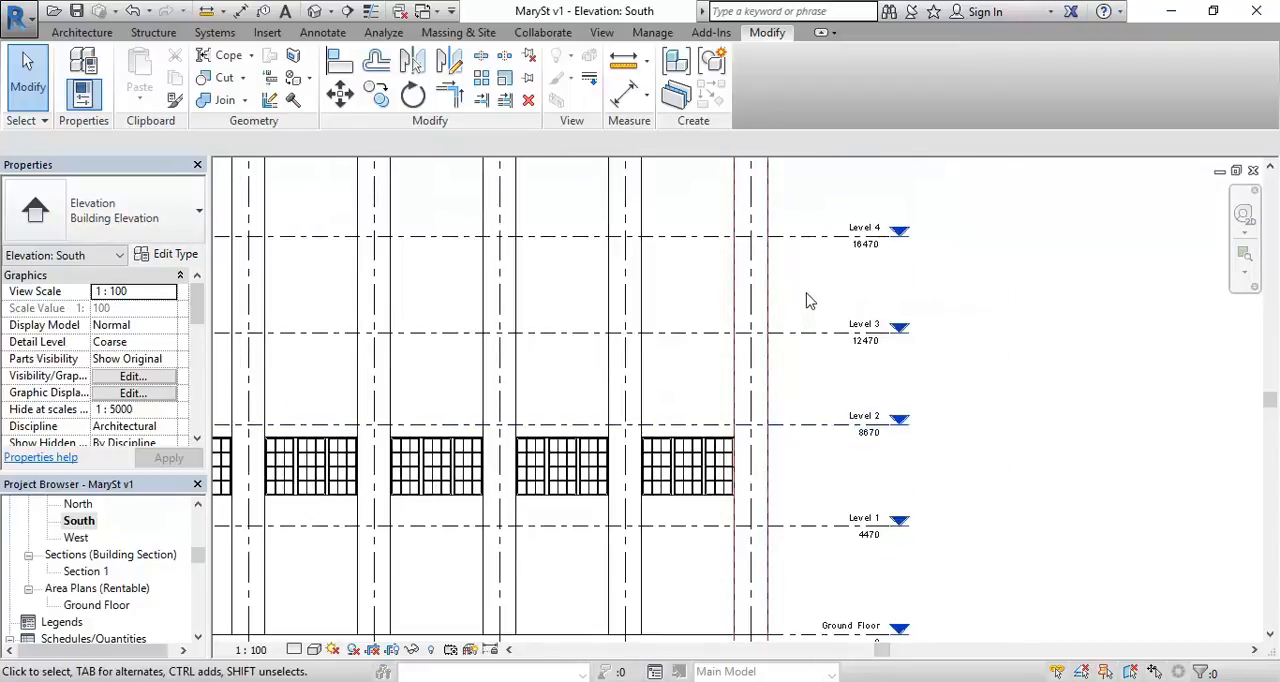
{"action": "scroll", "coordinate": [763, 446], "scroll_direction": "down", "scroll_amount": 1}
{"action": "scroll", "coordinate": [723, 429], "scroll_direction": "up", "scroll_amount": 3}
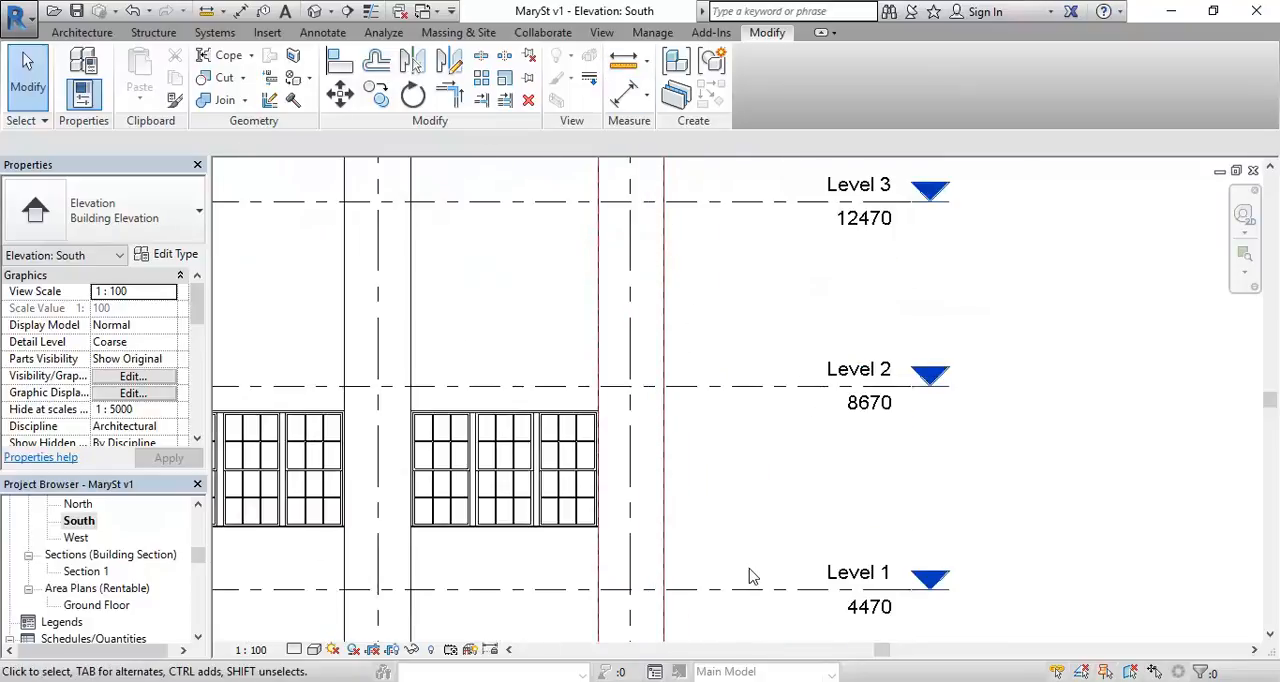
{"action": "middle_click_drag", "start_coordinate": [753, 418], "coordinate": [749, 389]}
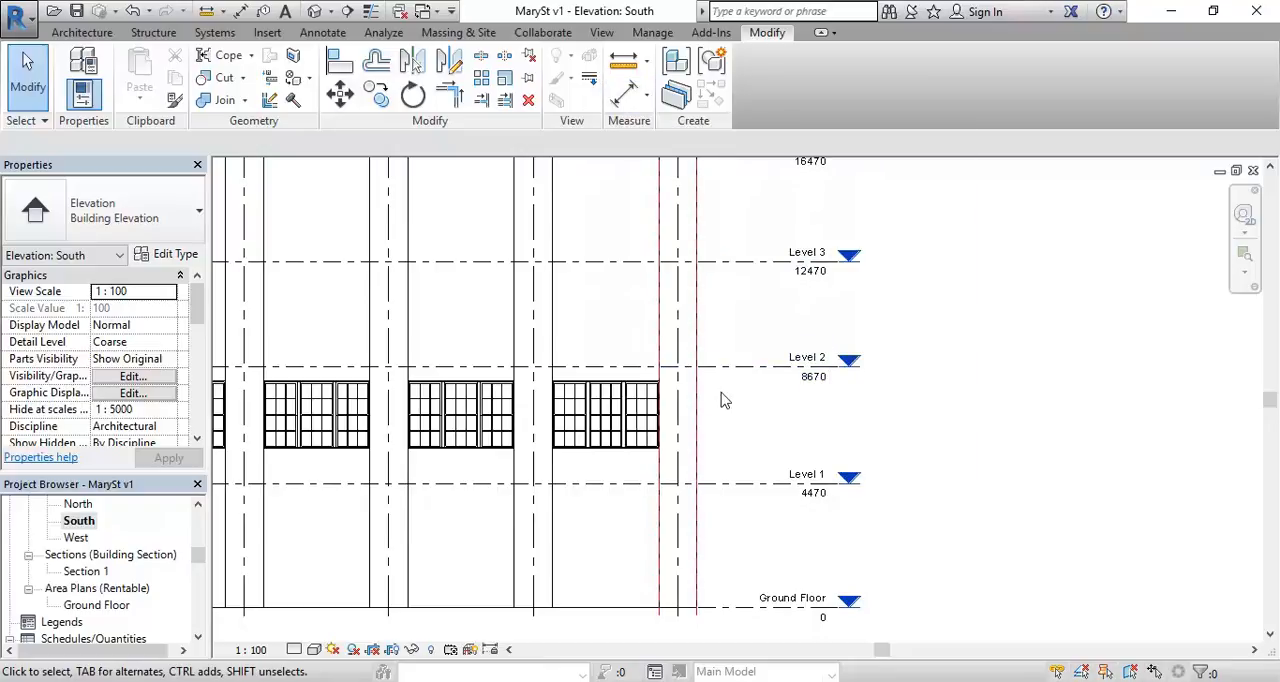
Step: Place a continuous aligned dimension string from Ground Floor through each level up to Level 8, between the facade and the level heads
{"action": "left_click", "coordinate": [625, 96]}
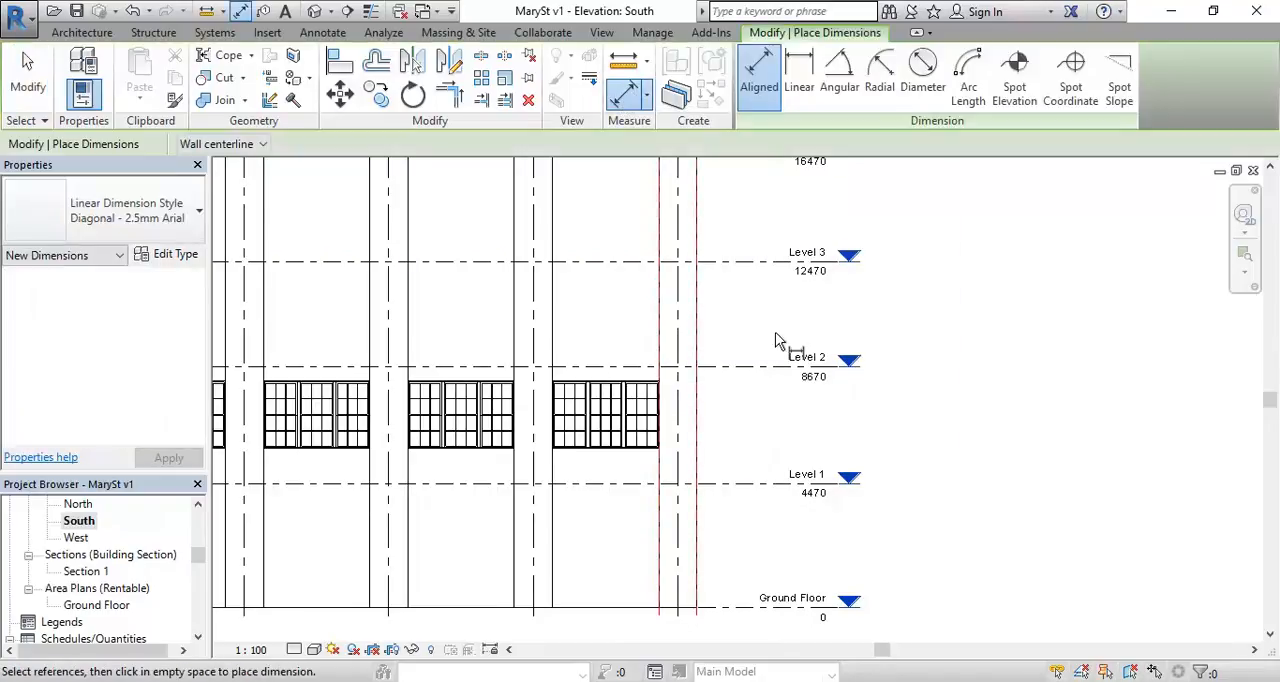
{"action": "left_click", "coordinate": [737, 612]}
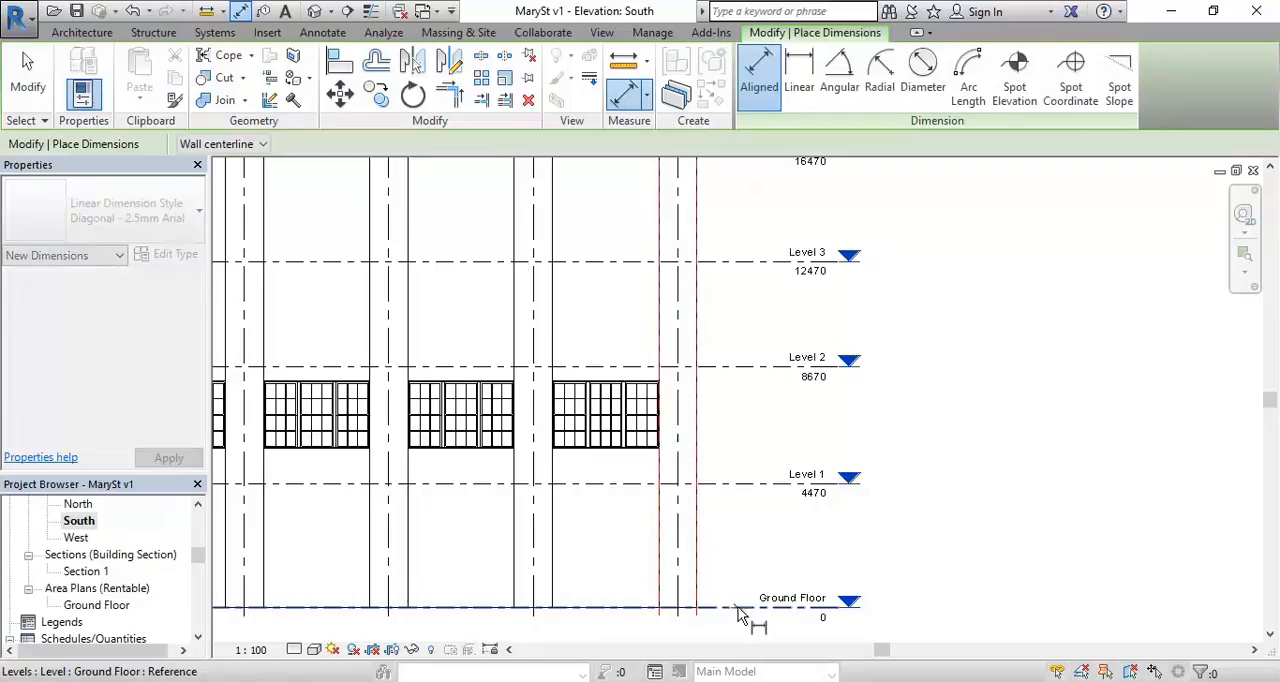
{"action": "left_click", "coordinate": [752, 486]}
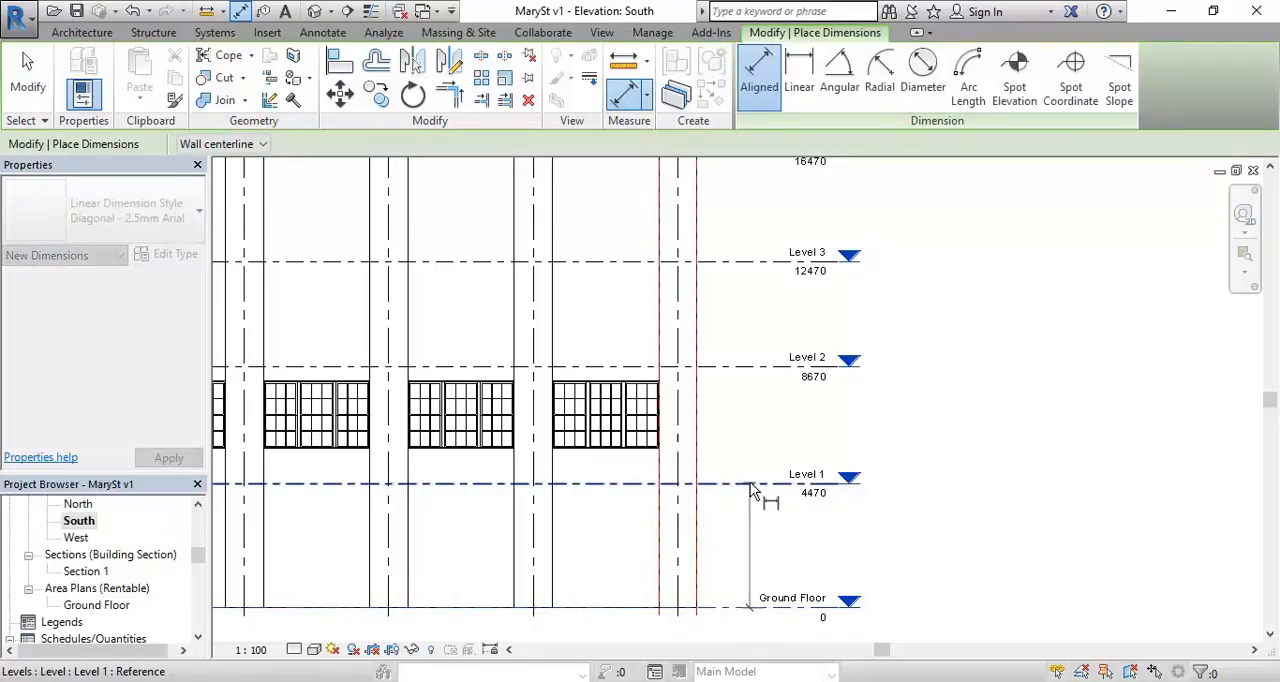
{"action": "left_click", "coordinate": [755, 367]}
{"action": "left_click", "coordinate": [749, 262]}
{"action": "middle_click_drag", "start_coordinate": [749, 262], "coordinate": [752, 449]}
{"action": "left_click", "coordinate": [754, 338]}
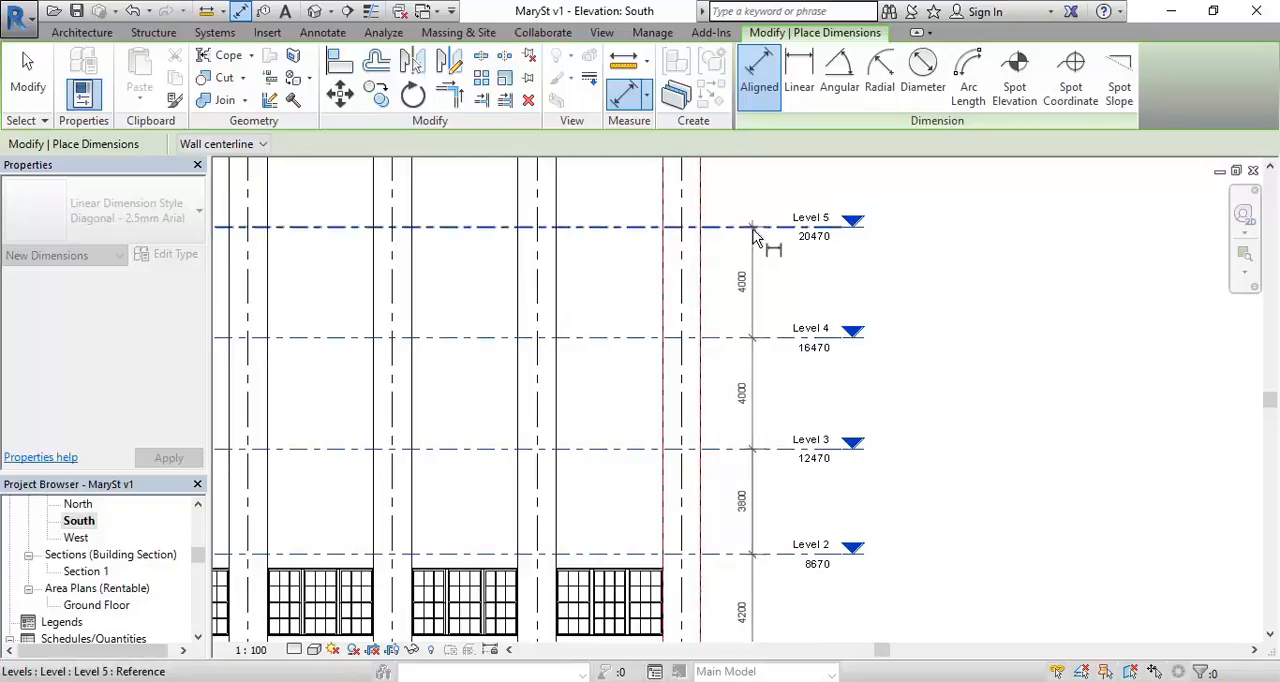
{"action": "left_click", "coordinate": [754, 229]}
{"action": "middle_click_drag", "start_coordinate": [754, 229], "coordinate": [748, 380]}
{"action": "left_click", "coordinate": [748, 276]}
{"action": "middle_click_drag", "start_coordinate": [748, 257], "coordinate": [772, 497]}
{"action": "left_click", "coordinate": [770, 402]}
{"action": "left_click", "coordinate": [770, 292]}
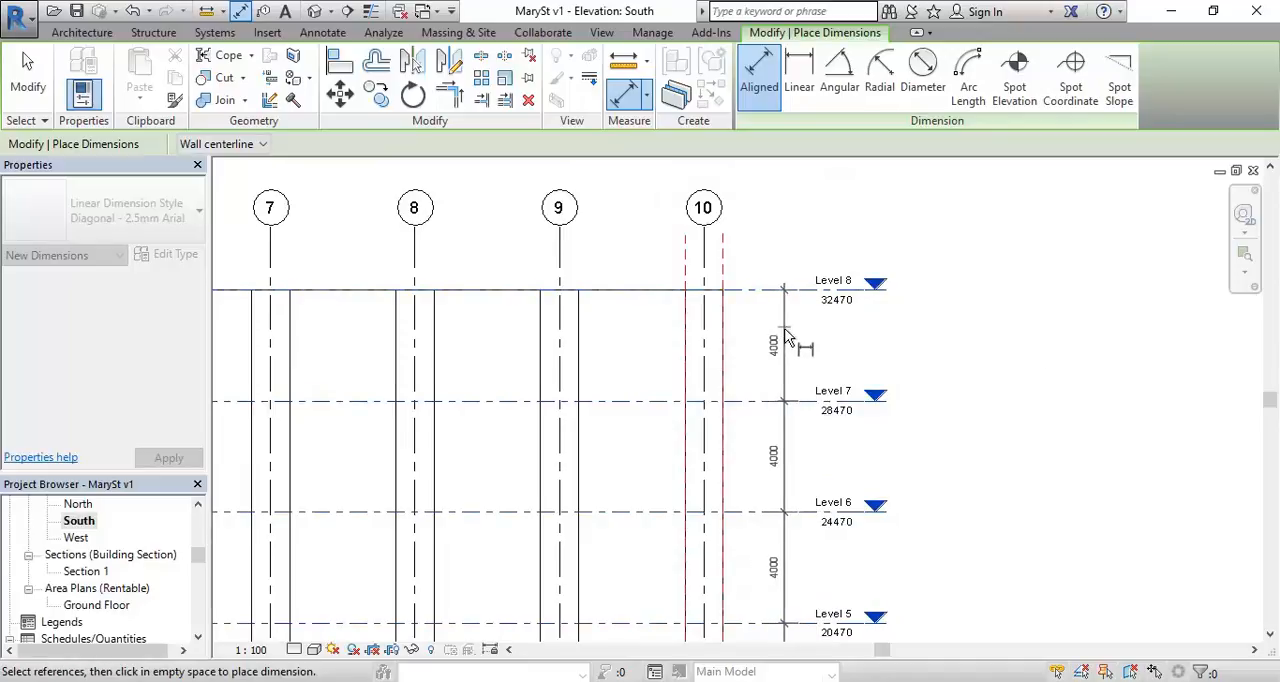
{"action": "left_click", "coordinate": [776, 340]}
{"action": "scroll", "coordinate": [777, 337], "scroll_direction": "down", "scroll_amount": 2}
{"action": "middle_click_drag", "start_coordinate": [777, 337], "coordinate": [581, 229]}
{"action": "right_click", "coordinate": [695, 385]}
{"action": "left_click", "coordinate": [785, 403]}
{"action": "right_click", "coordinate": [794, 407]}
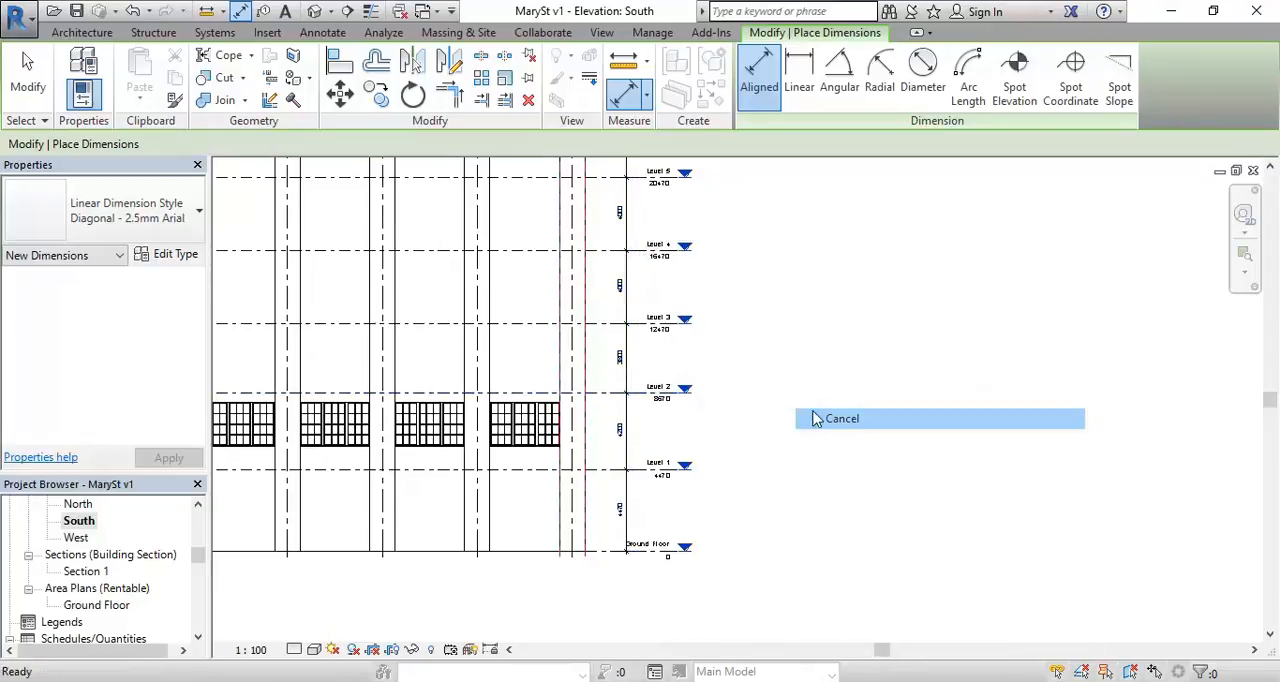
{"action": "left_click", "coordinate": [818, 418]}
Step: Examine the new dimension string, comparing the Level 1 to Level 2 spacing with the floors above
{"action": "scroll", "coordinate": [634, 394], "scroll_direction": "up", "scroll_amount": 5}
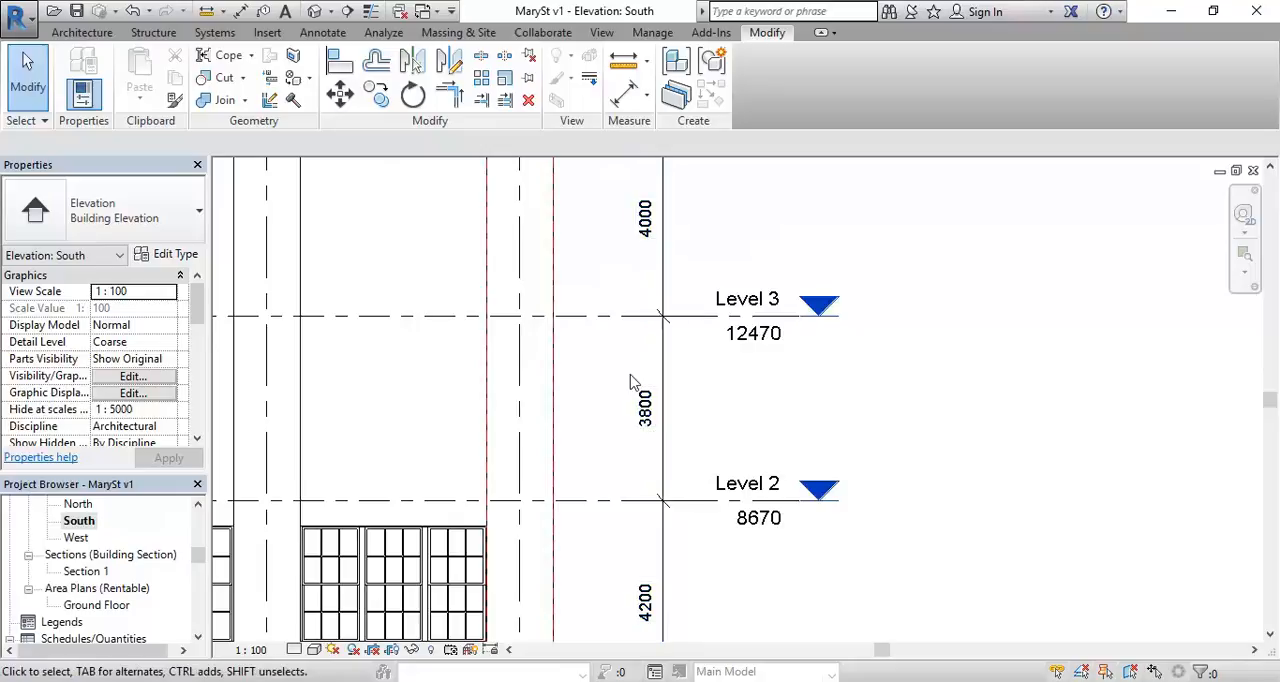
{"action": "scroll", "coordinate": [609, 326], "scroll_direction": "down", "scroll_amount": 2}
{"action": "middle_click_drag", "start_coordinate": [609, 326], "coordinate": [664, 169]}
{"action": "scroll", "coordinate": [583, 304], "scroll_direction": "down", "scroll_amount": 1}
{"action": "middle_click_drag", "start_coordinate": [677, 305], "coordinate": [723, 420]}
{"action": "scroll", "coordinate": [731, 393], "scroll_direction": "up", "scroll_amount": 2}
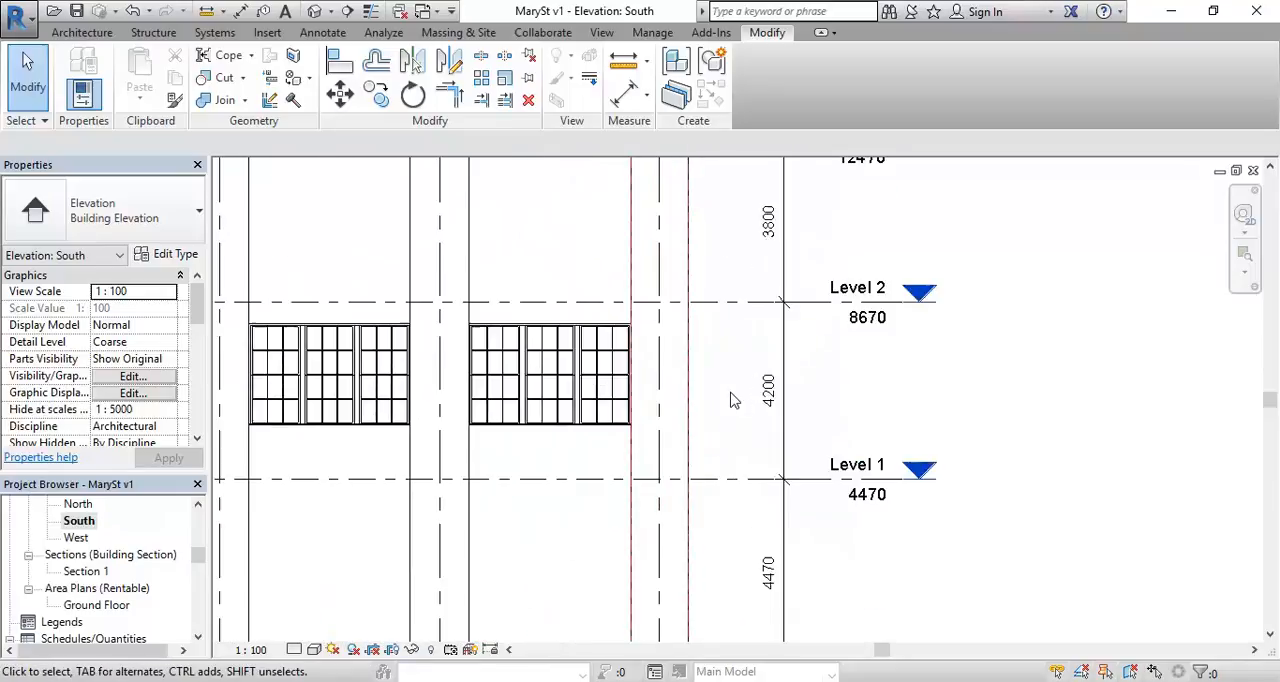
{"action": "scroll", "coordinate": [729, 403], "scroll_direction": "up", "scroll_amount": 1}
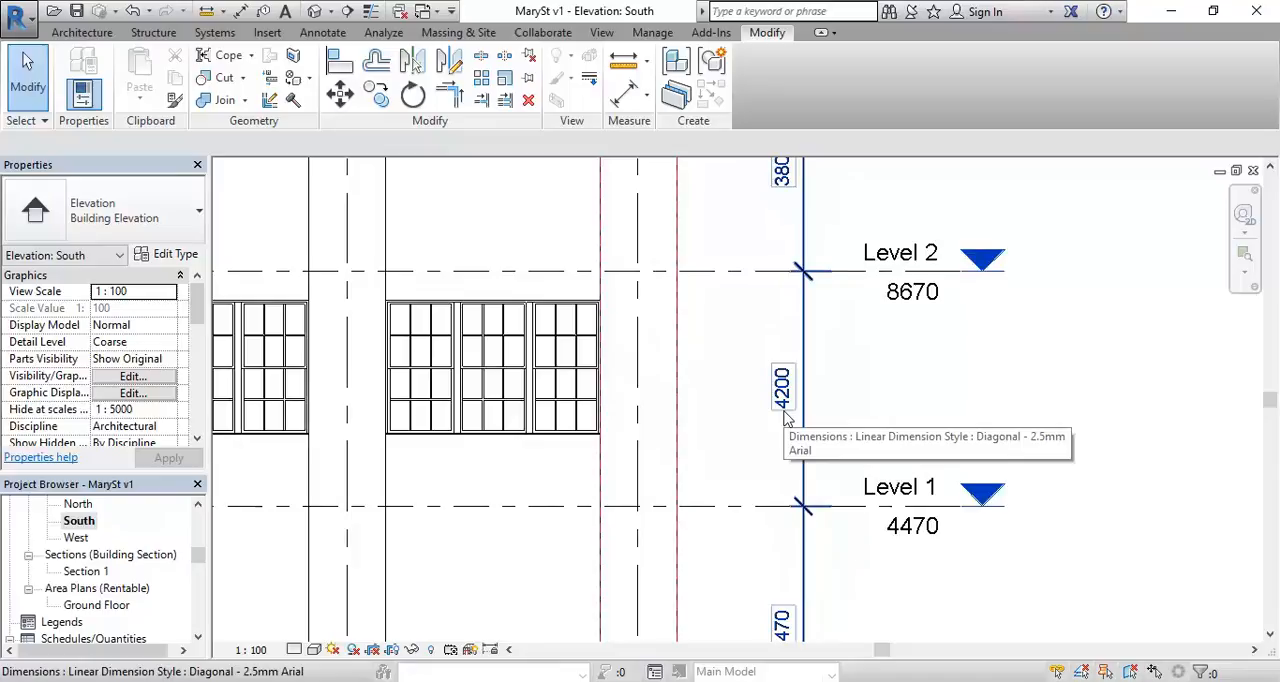
{"action": "scroll", "coordinate": [737, 300], "scroll_direction": "down", "scroll_amount": 2}
{"action": "middle_click_drag", "start_coordinate": [737, 300], "coordinate": [684, 292]}
{"action": "scroll", "coordinate": [676, 289], "scroll_direction": "up", "scroll_amount": 1}
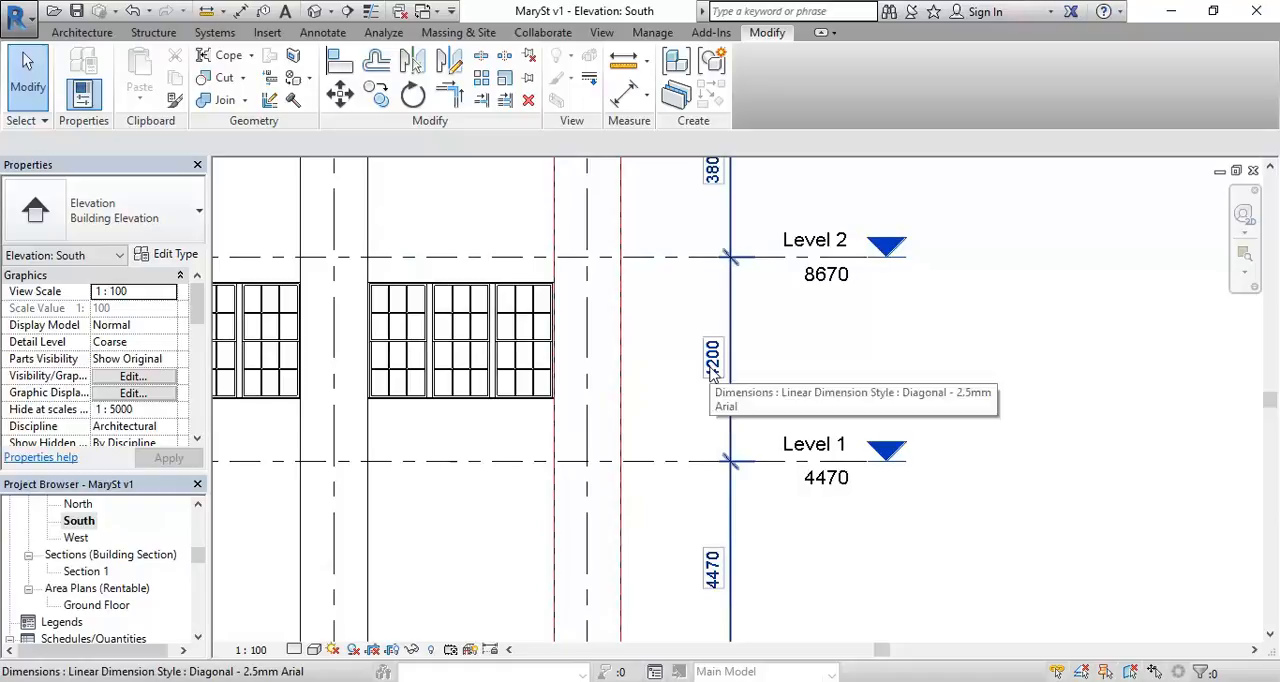
{"action": "scroll", "coordinate": [711, 372], "scroll_direction": "down", "scroll_amount": 2}
{"action": "middle_click_drag", "start_coordinate": [700, 250], "coordinate": [690, 490]}
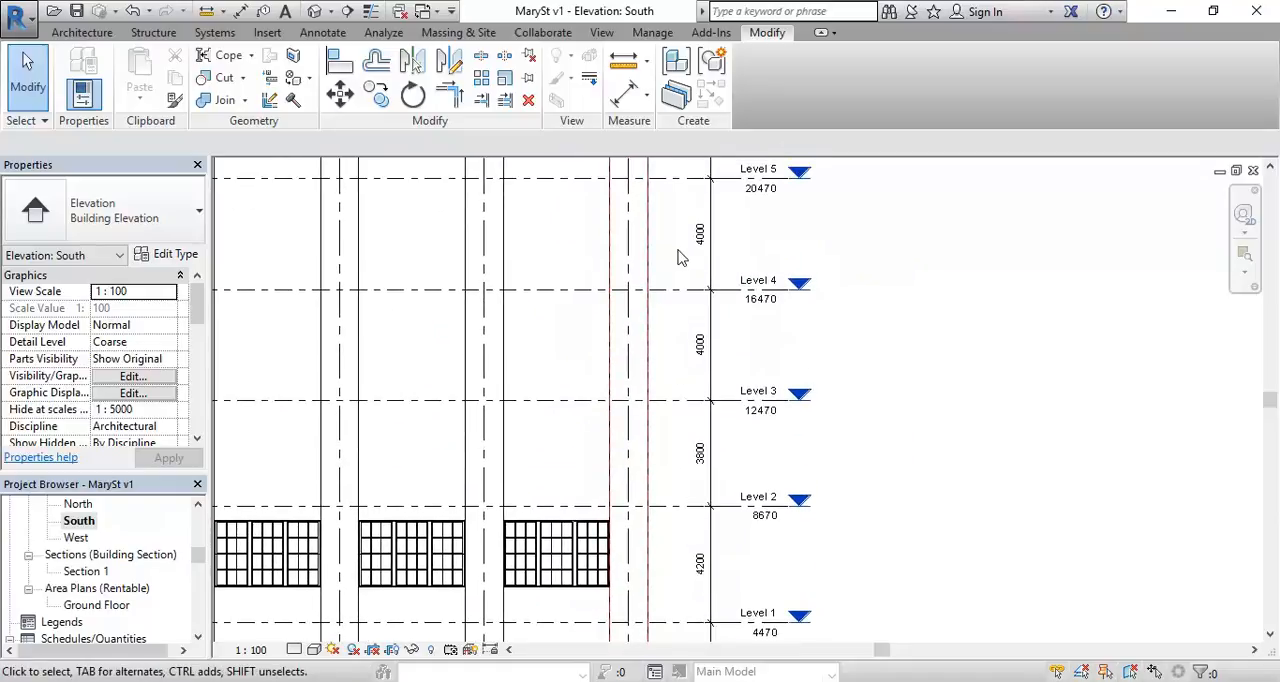
Step: Check the dimension between Level 2 and Level 3 against the spacing of the floor below
{"action": "left_click", "coordinate": [760, 412]}
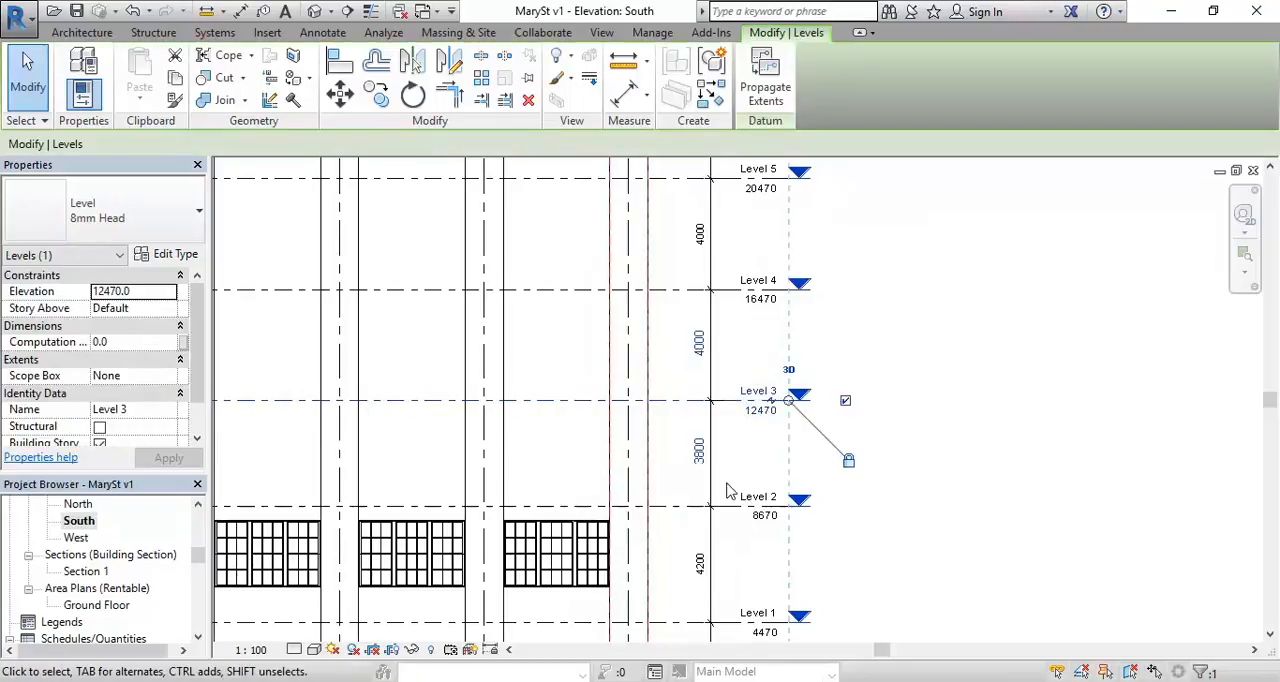
{"action": "key", "text": "Escape"}
{"action": "middle_click_drag", "start_coordinate": [763, 446], "coordinate": [770, 345]}
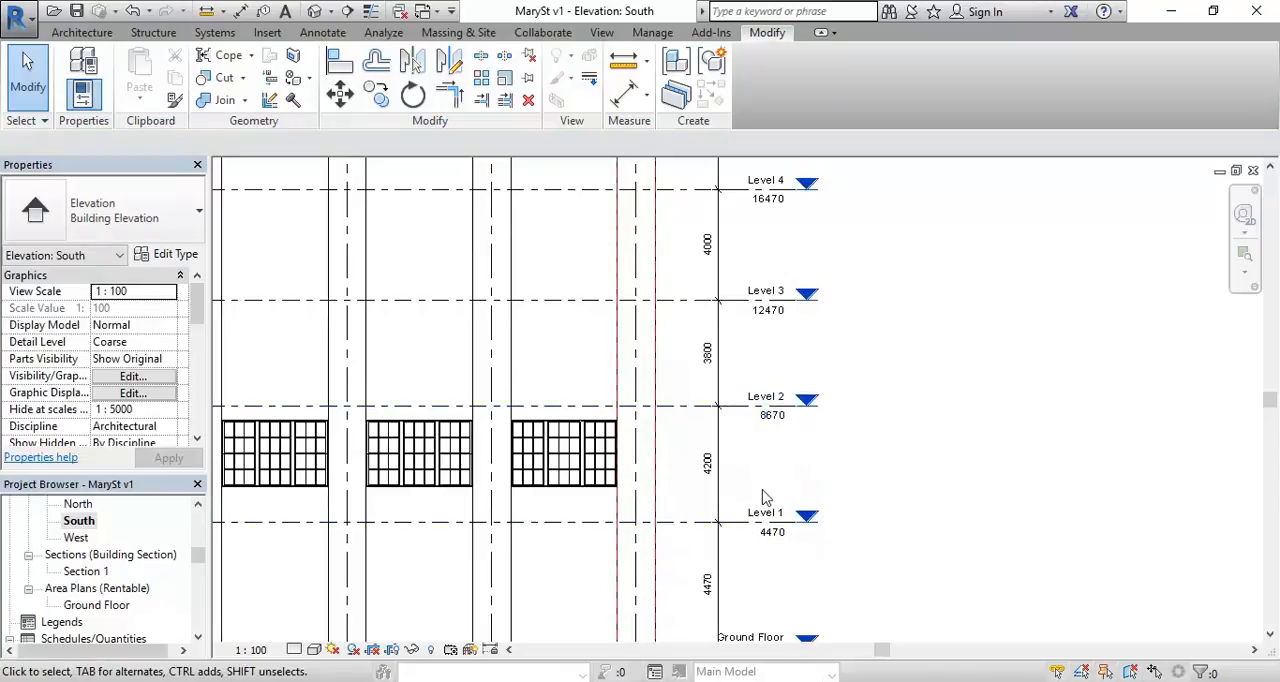
{"action": "scroll", "coordinate": [733, 485], "scroll_direction": "up", "scroll_amount": 3}
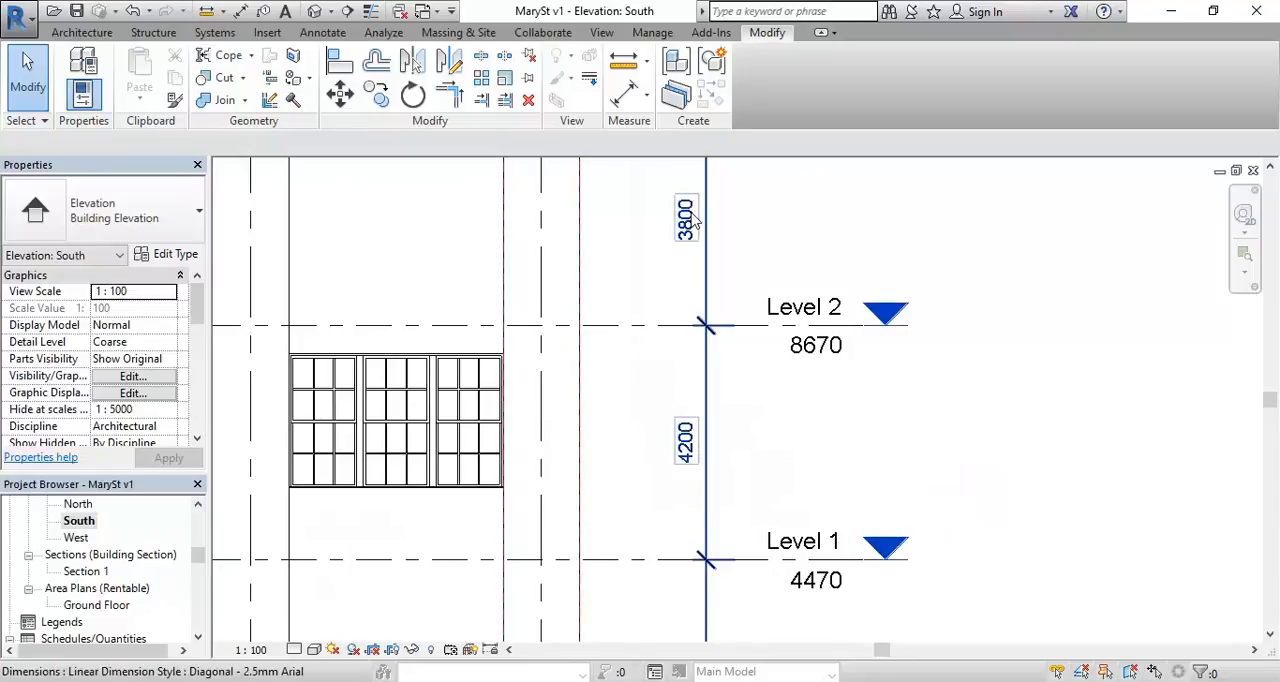
{"action": "middle_click_drag", "start_coordinate": [651, 229], "coordinate": [685, 428]}
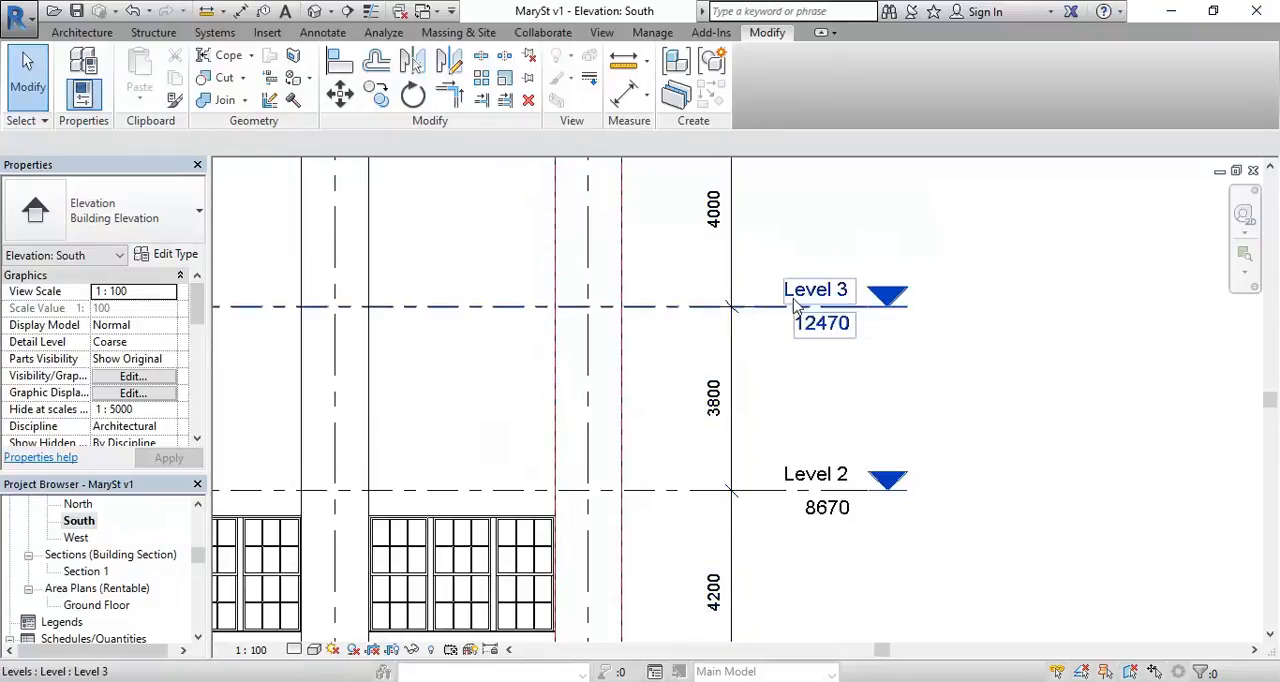
{"action": "middle_click_drag", "start_coordinate": [770, 402], "coordinate": [722, 367]}
{"action": "scroll", "coordinate": [720, 360], "scroll_direction": "up", "scroll_amount": 1}
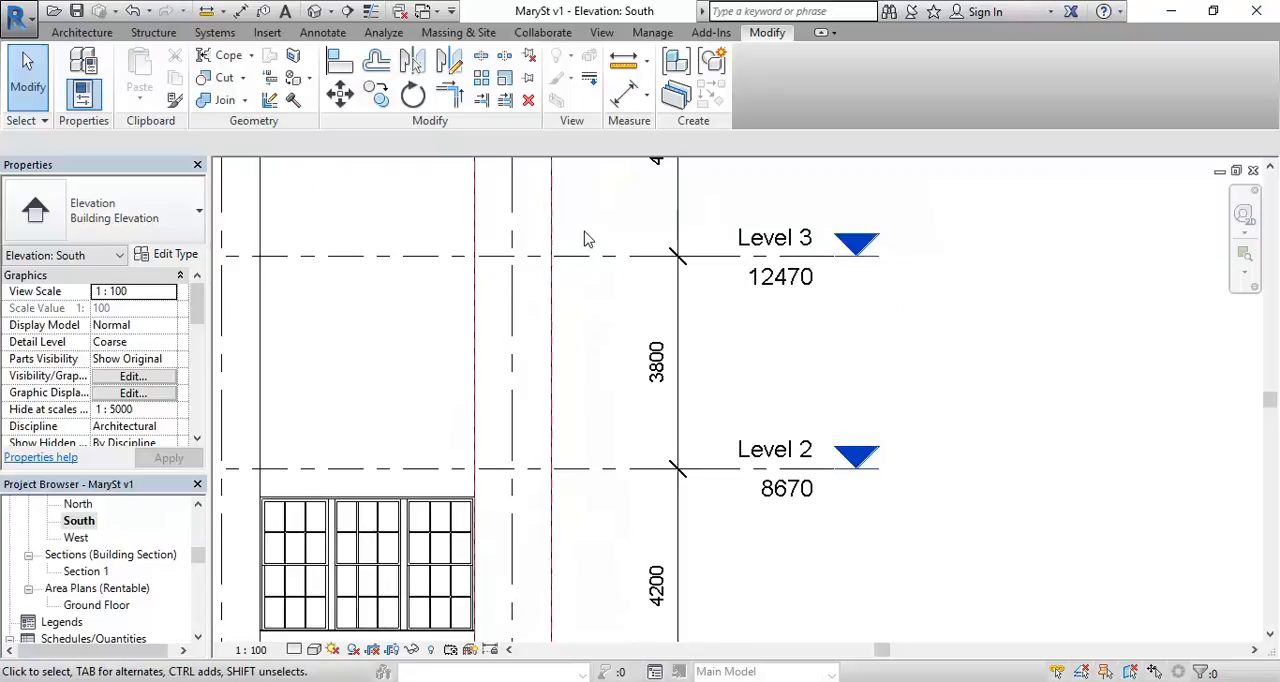
{"action": "left_click", "coordinate": [665, 362]}
{"action": "left_click_drag", "start_coordinate": [662, 372], "coordinate": [646, 360]}
{"action": "key", "text": "Escape"}
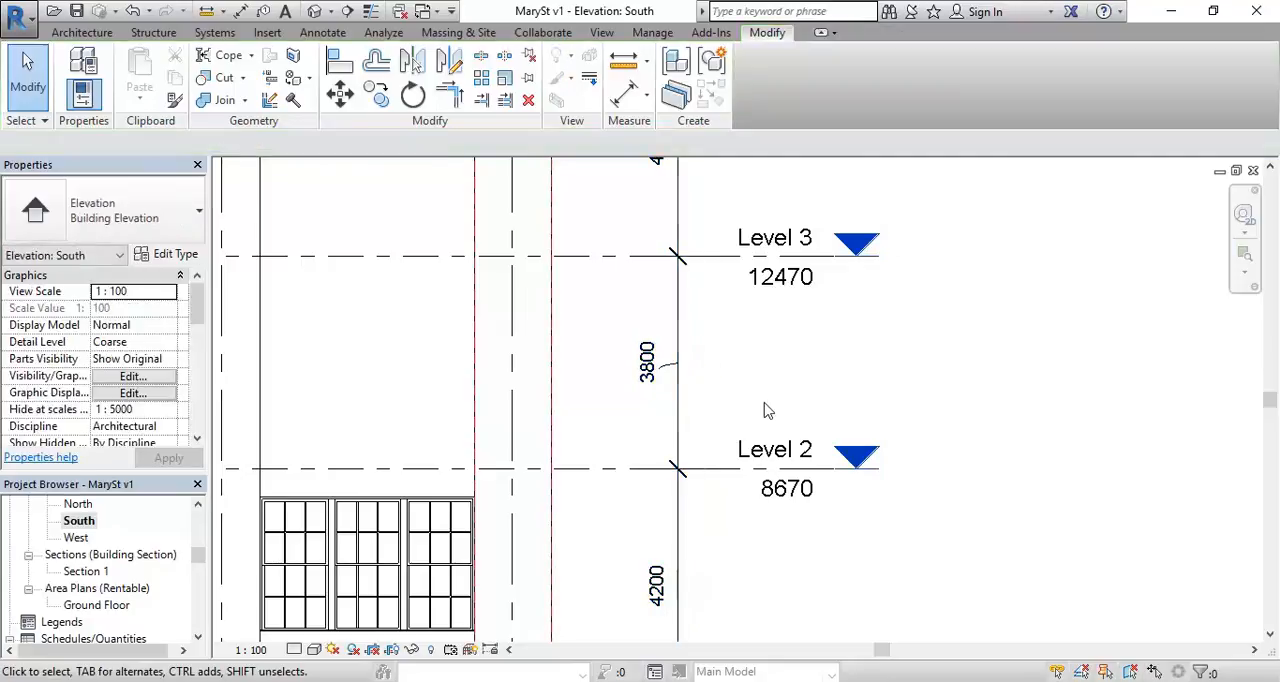
{"action": "left_click", "coordinate": [133, 12]}
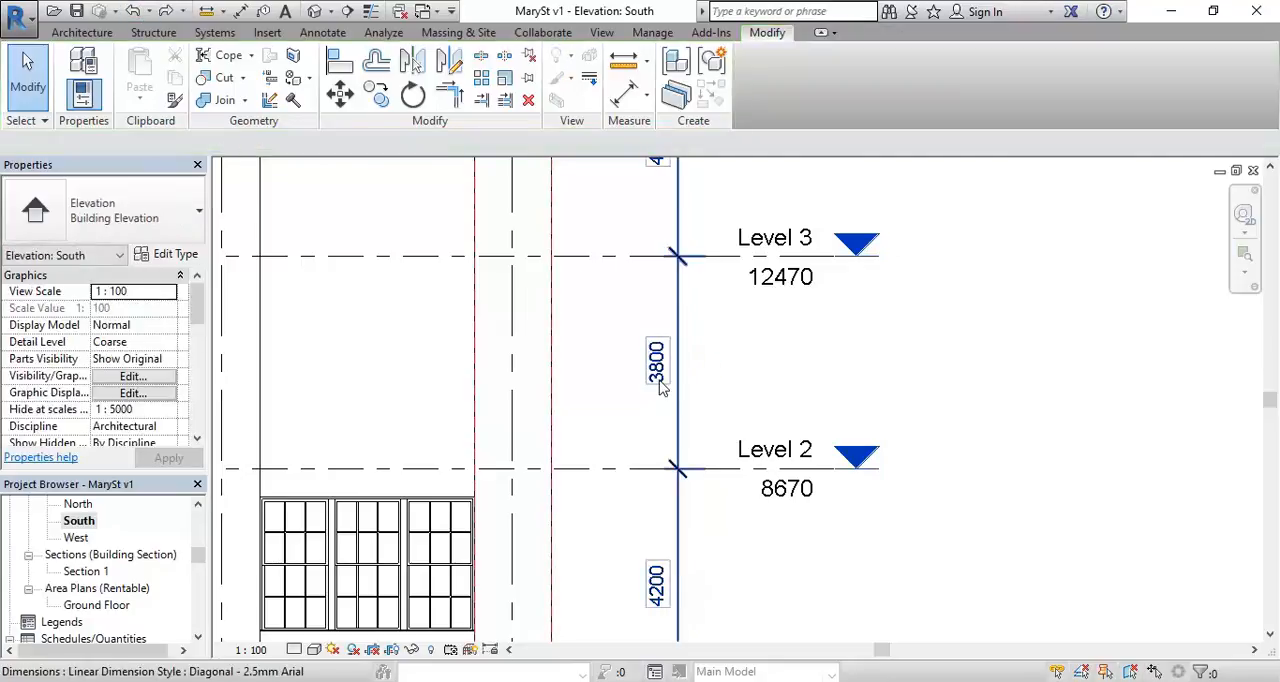
{"action": "left_click", "coordinate": [662, 370]}
{"action": "left_click", "coordinate": [662, 370]}
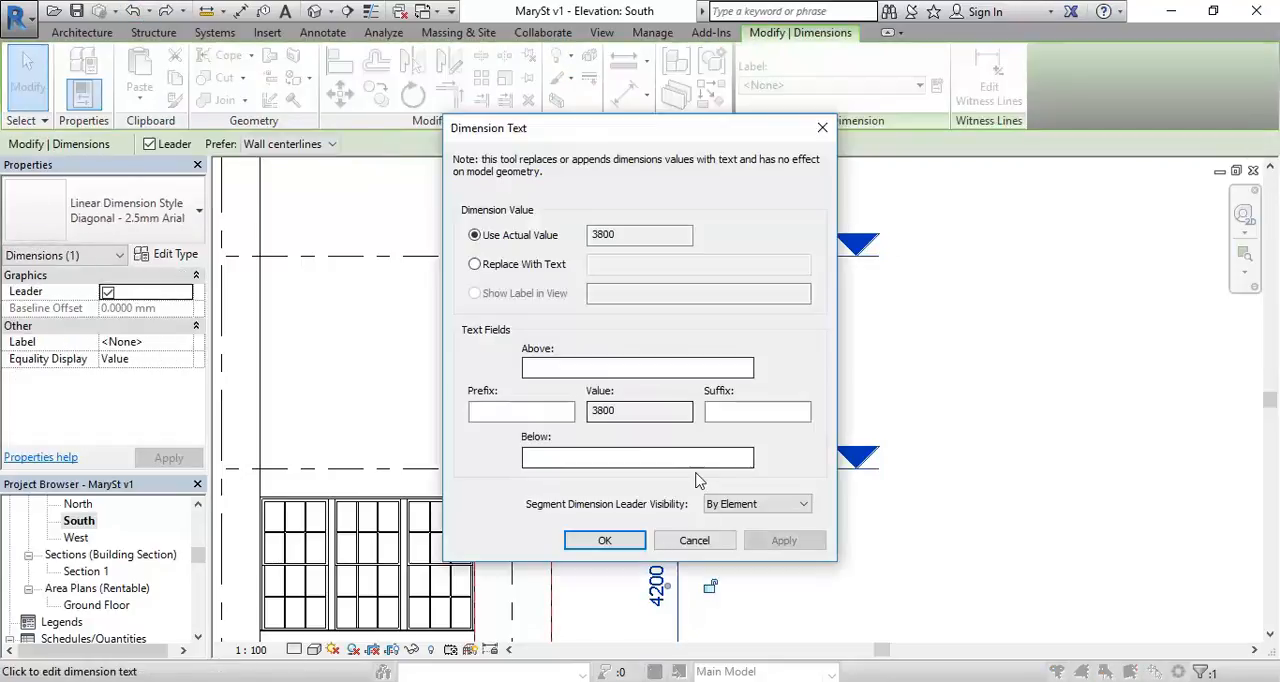
{"action": "left_click", "coordinate": [694, 540]}
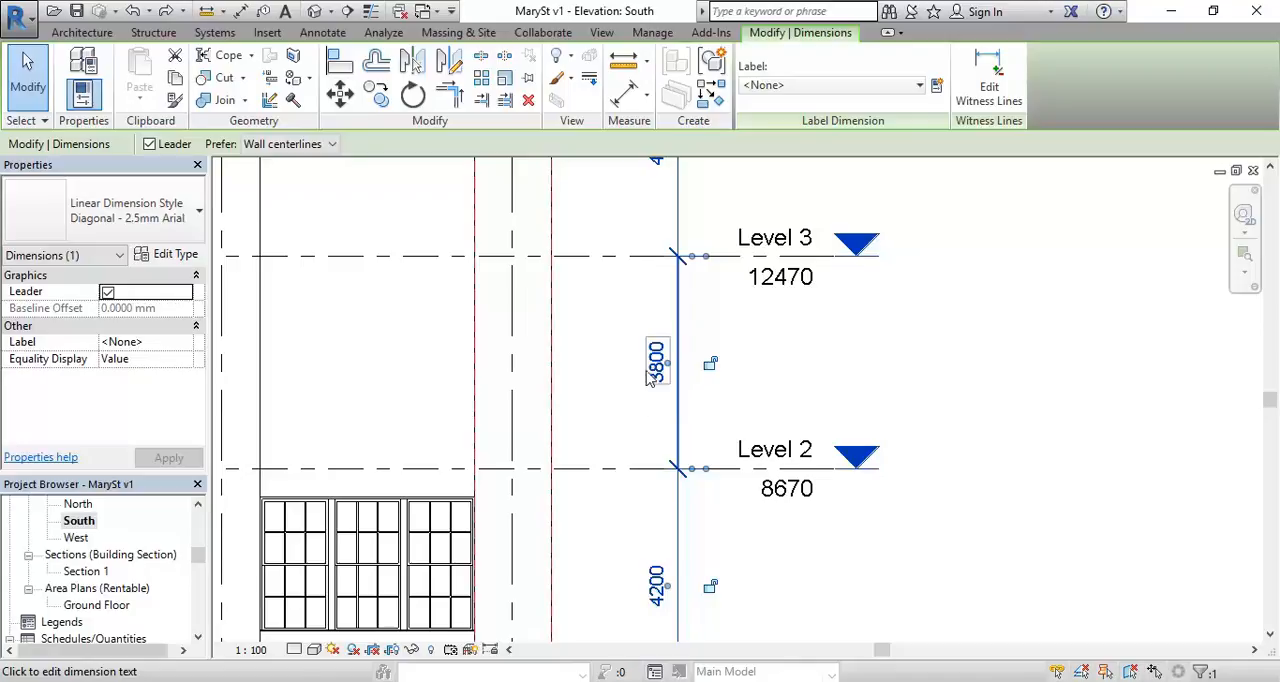
Step: Move Level 3 by setting its distance above Level 2 to 4200
{"action": "left_click", "coordinate": [599, 262]}
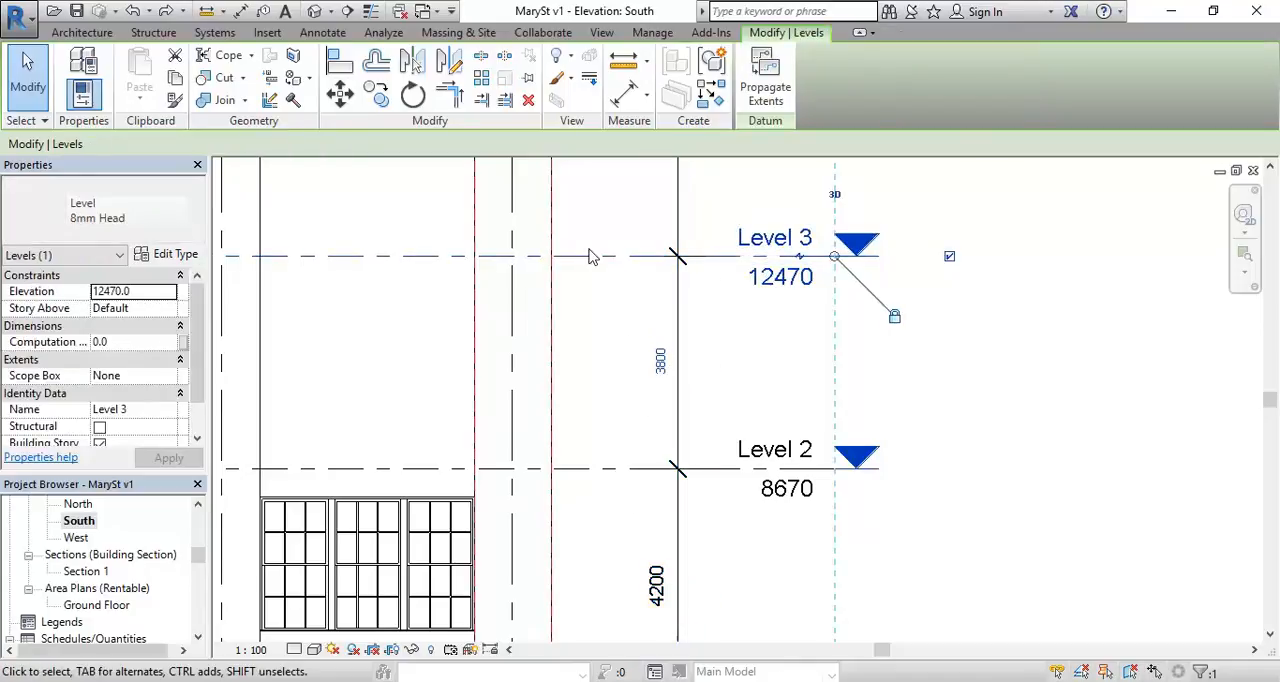
{"action": "left_click", "coordinate": [613, 470]}
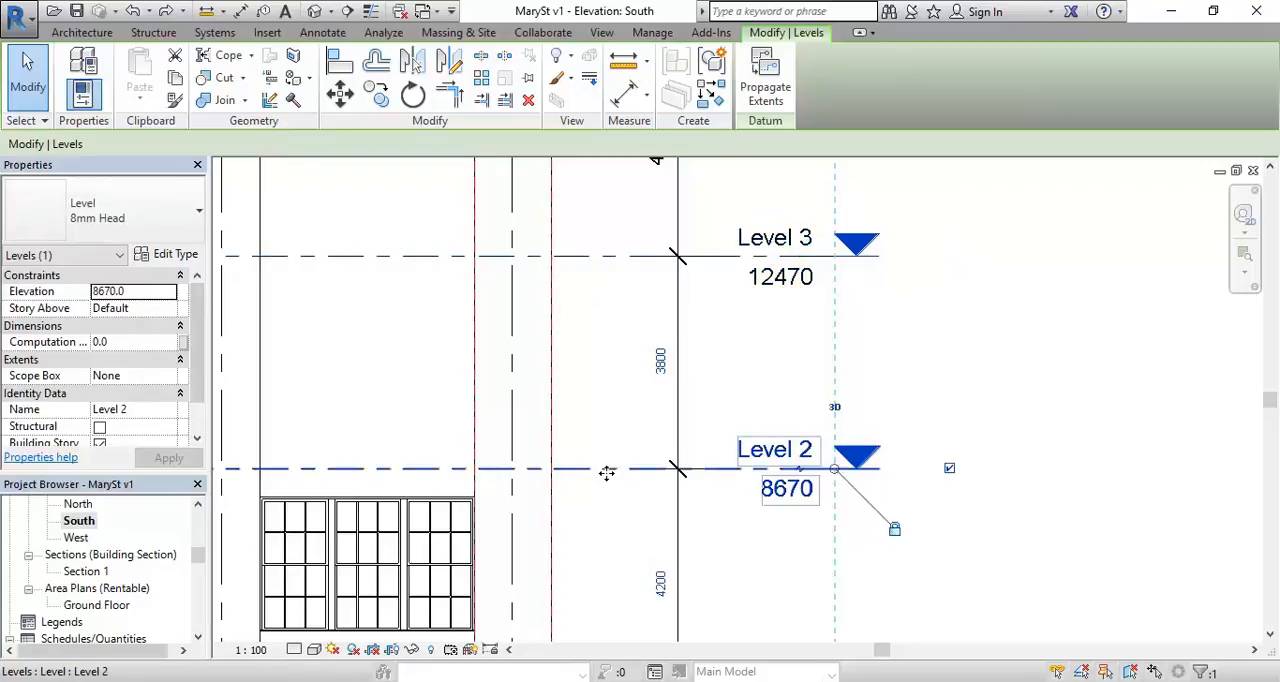
{"action": "left_click", "coordinate": [605, 258]}
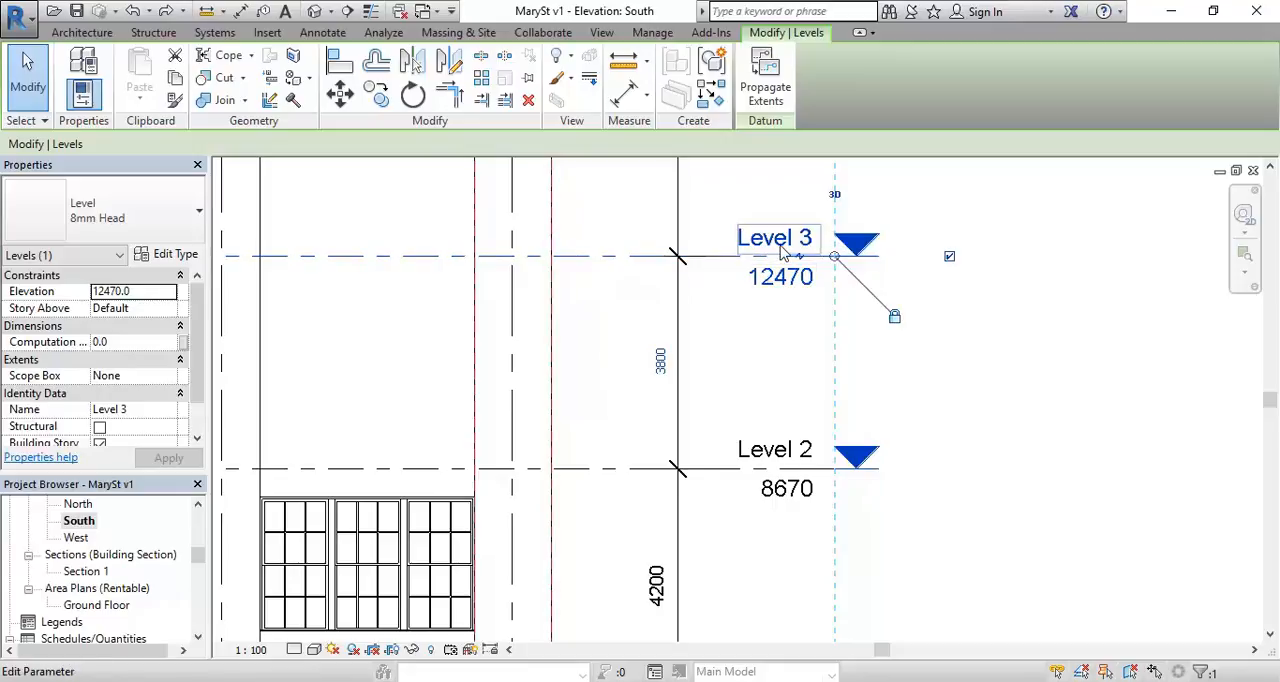
{"action": "left_click", "coordinate": [660, 362]}
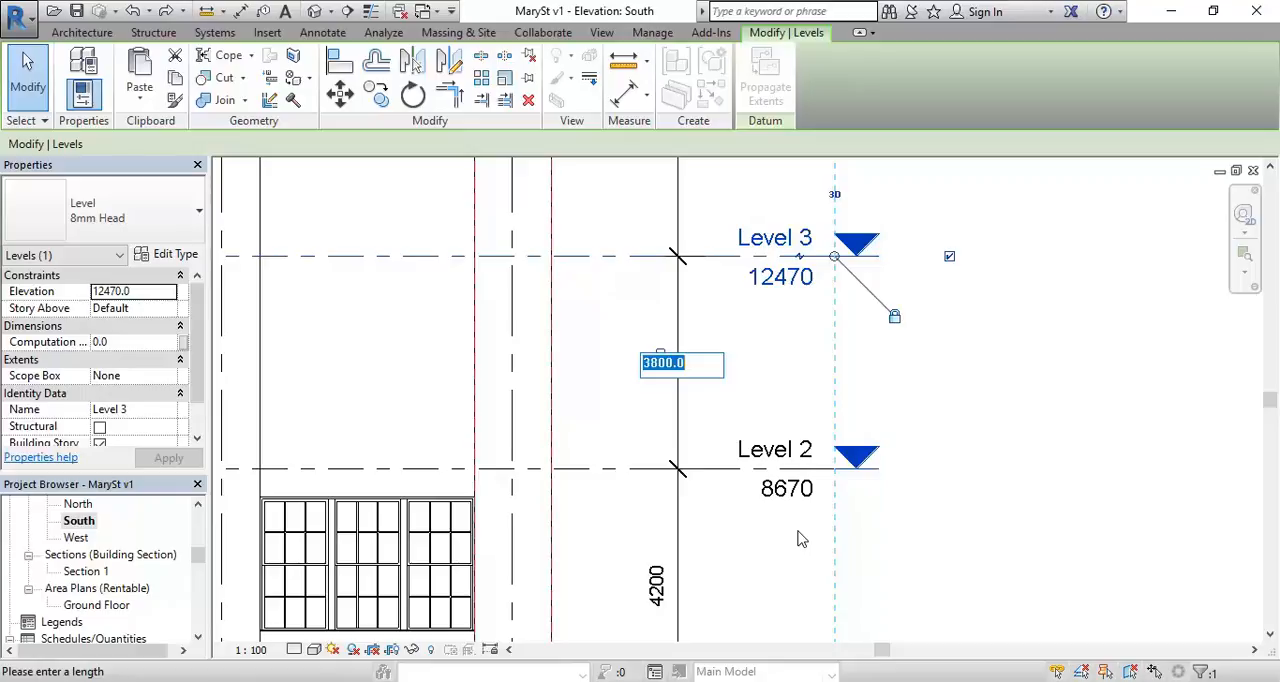
{"action": "type", "text": "4200"}
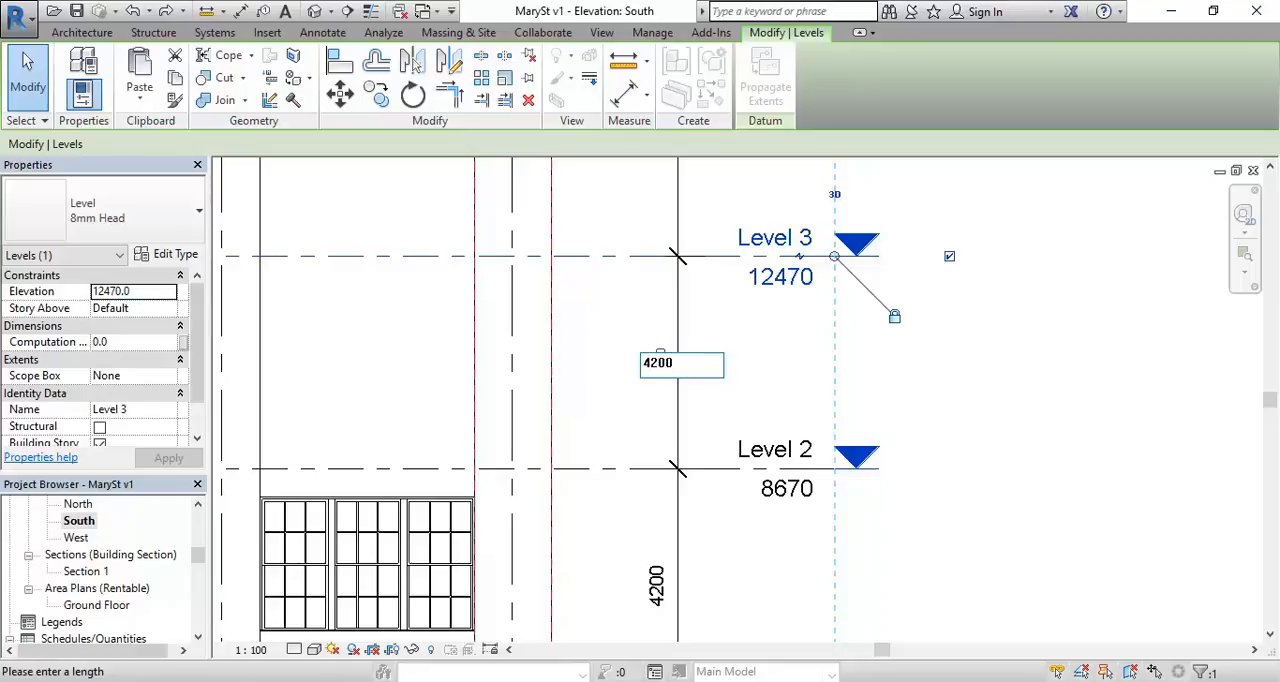
{"action": "key", "text": "Return"}
Step: Move Level 4 by setting its distance above Level 3 to 4200
{"action": "scroll", "coordinate": [623, 471], "scroll_direction": "down", "scroll_amount": 2}
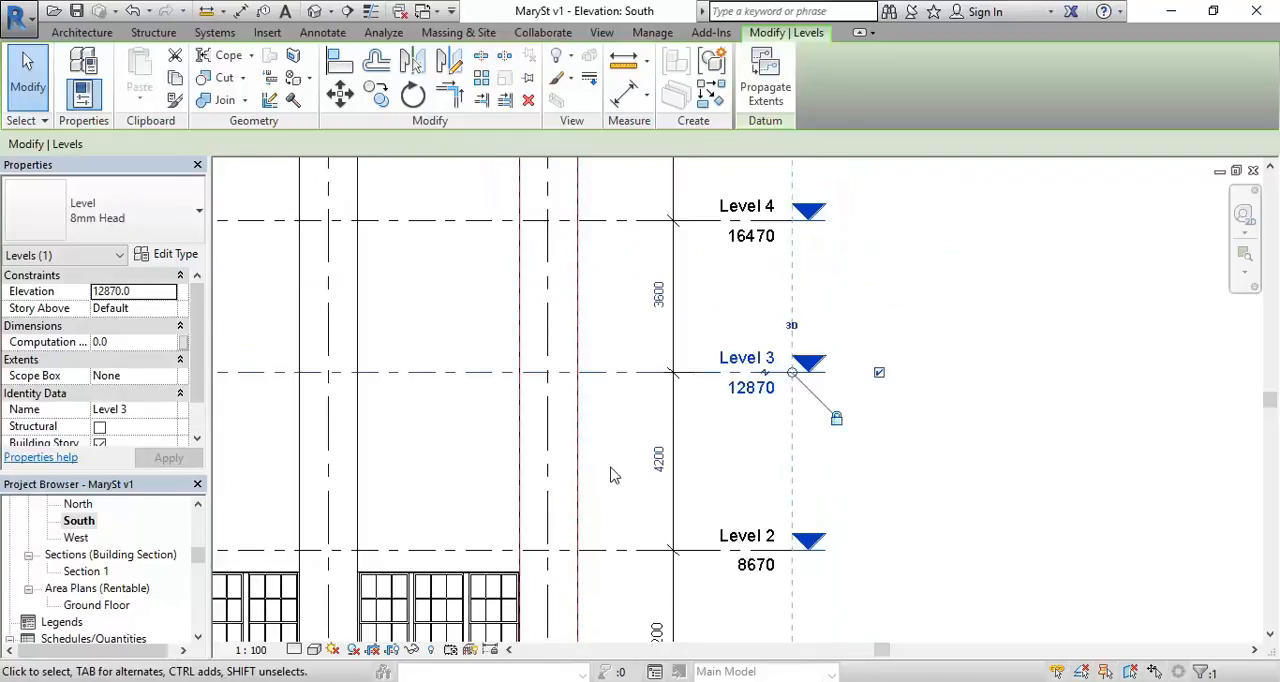
{"action": "middle_click_drag", "start_coordinate": [560, 283], "coordinate": [567, 366]}
{"action": "left_click", "coordinate": [614, 305]}
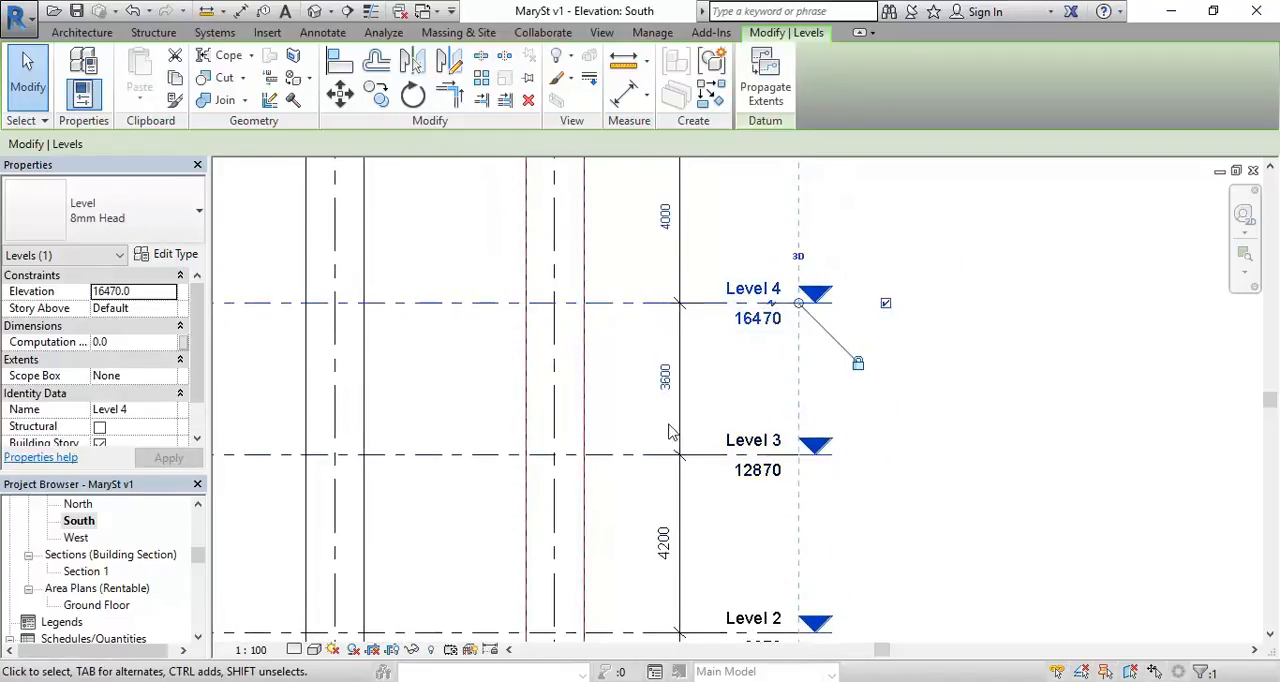
{"action": "left_click", "coordinate": [664, 374]}
{"action": "type", "text": "4200"}
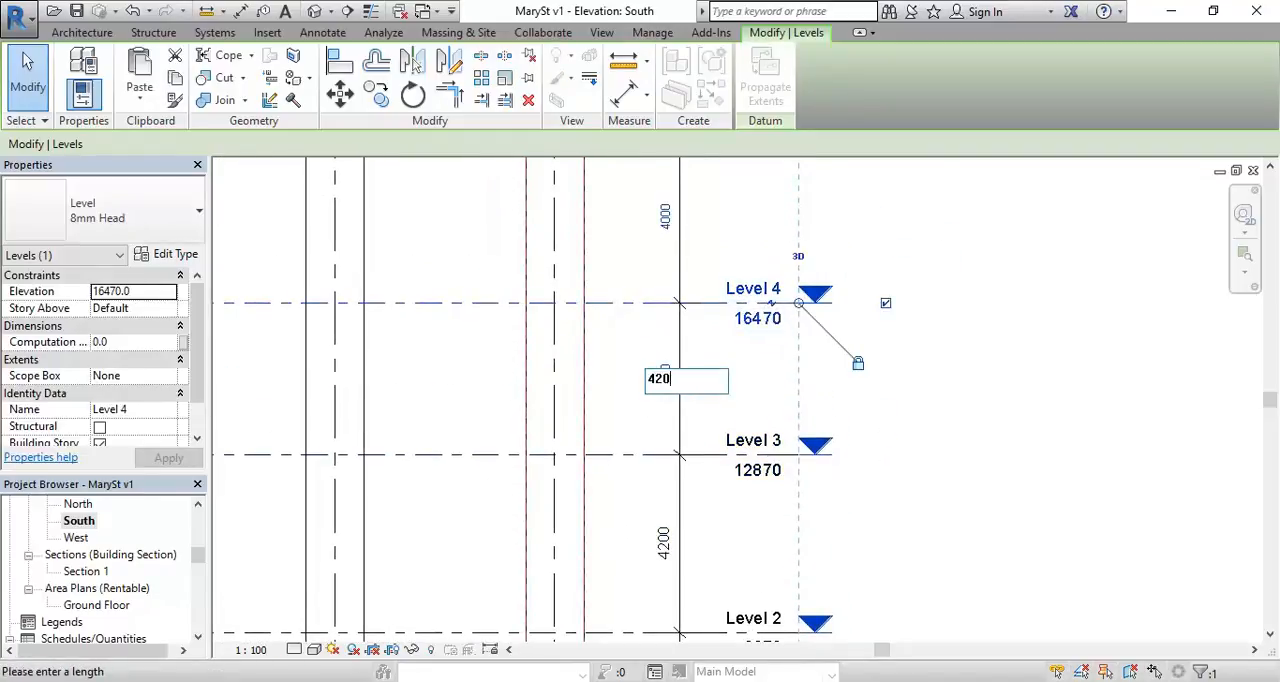
{"action": "key", "text": "Return"}
{"action": "scroll", "coordinate": [652, 212], "scroll_direction": "down", "scroll_amount": 1}
{"action": "middle_click_drag", "start_coordinate": [652, 212], "coordinate": [653, 366]}
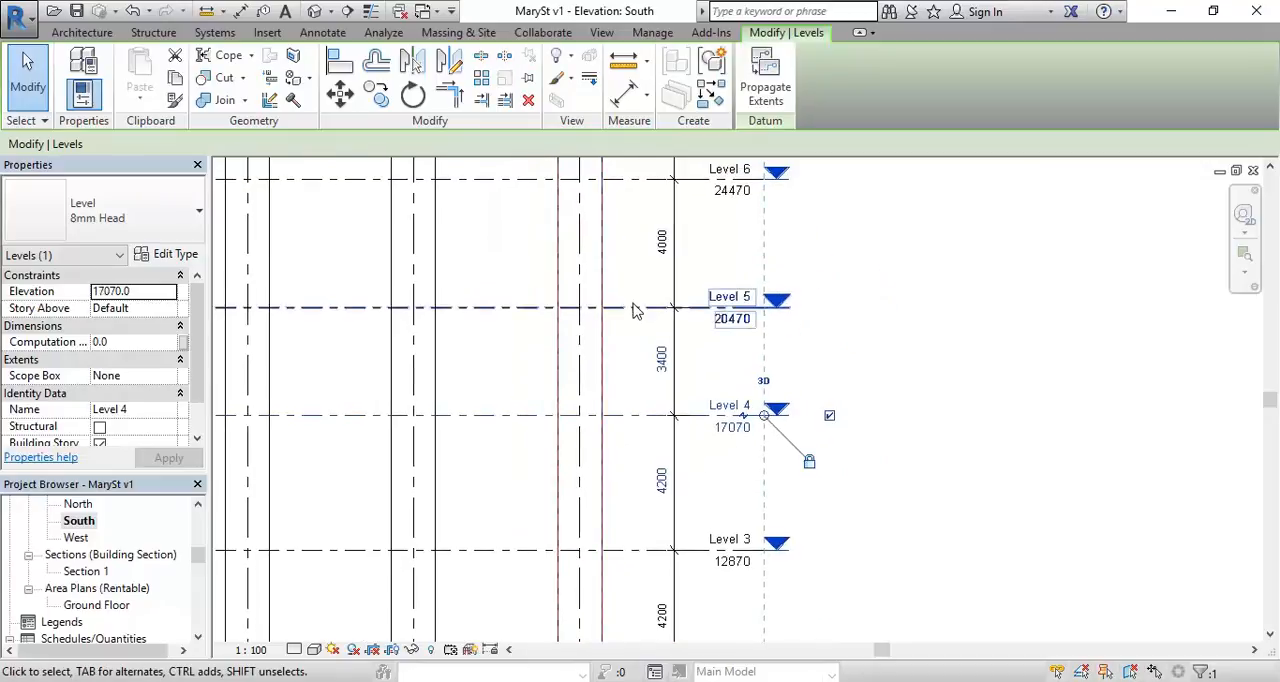
Step: Move Level 5 by setting its distance above Level 4 to 4200
{"action": "left_click", "coordinate": [637, 304]}
{"action": "left_click", "coordinate": [661, 358]}
{"action": "type", "text": "42"}
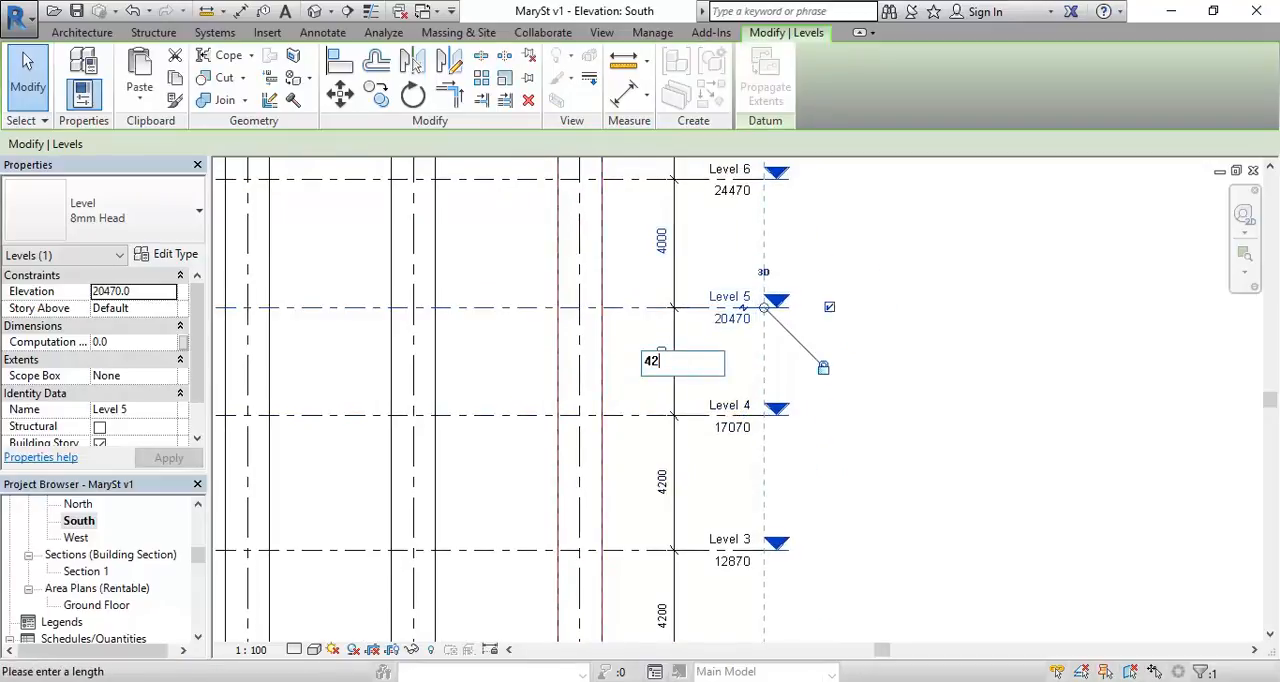
{"action": "key", "text": "Return"}
Step: Move Level 6 by setting its distance above Level 5 to 4200
{"action": "scroll", "coordinate": [603, 368], "scroll_direction": "down", "scroll_amount": 1}
{"action": "middle_click_drag", "start_coordinate": [603, 368], "coordinate": [663, 391]}
{"action": "left_click", "coordinate": [663, 376]}
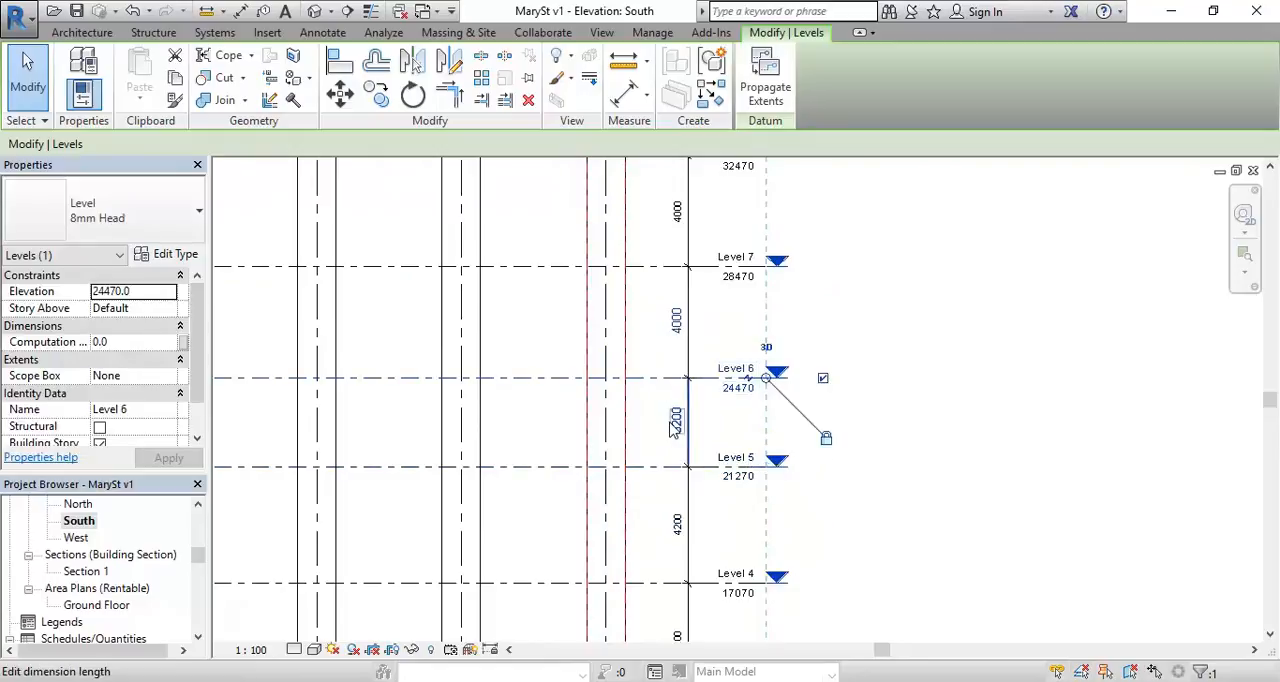
{"action": "left_click", "coordinate": [677, 421]}
{"action": "type", "text": "4200"}
{"action": "key", "text": "Return"}
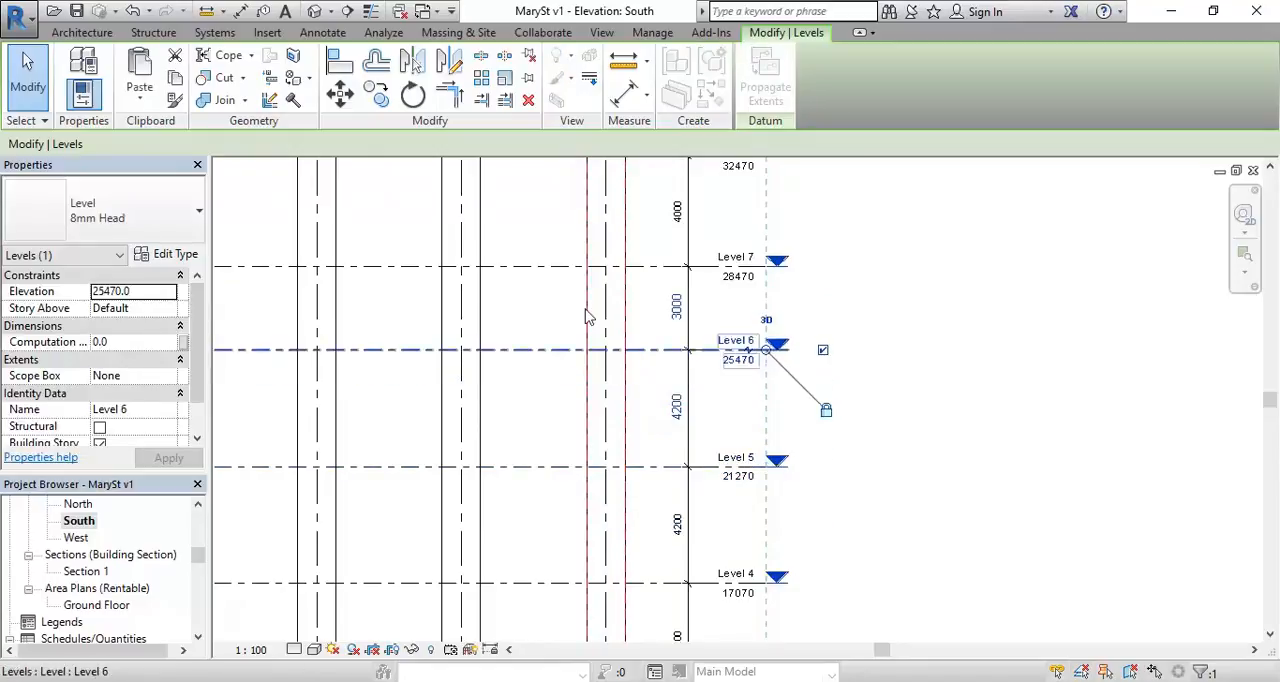
Step: Move Level 7 by setting its distance above Level 6 to 4200
{"action": "middle_click_drag", "start_coordinate": [602, 334], "coordinate": [623, 489]}
{"action": "left_click", "coordinate": [677, 452]}
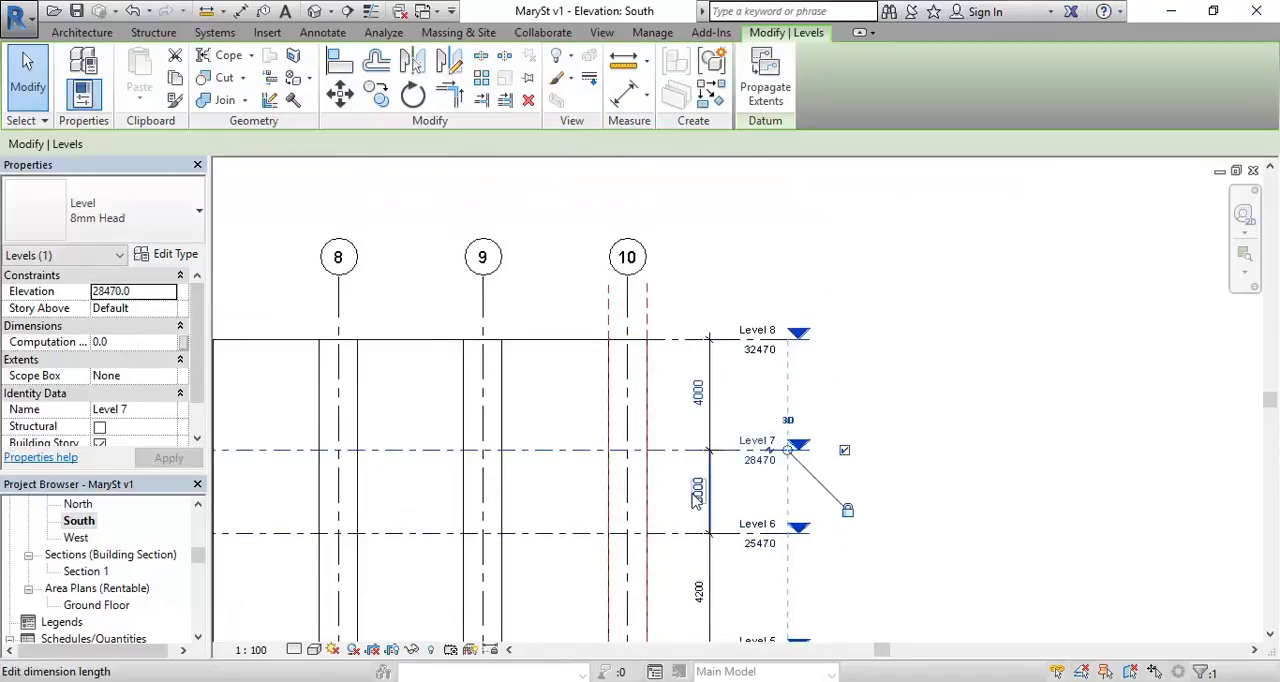
{"action": "middle_click_drag", "start_coordinate": [697, 497], "coordinate": [643, 437]}
{"action": "left_click", "coordinate": [638, 372]}
{"action": "type", "text": "4200"}
{"action": "key", "text": "Return"}
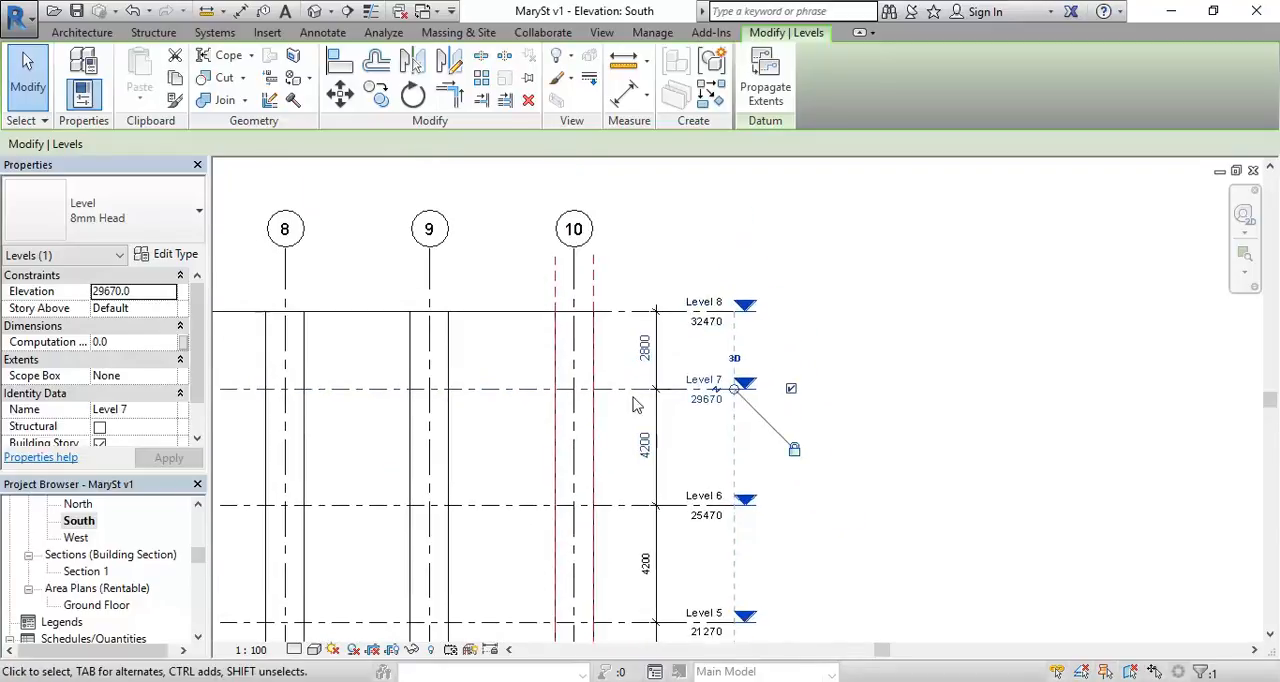
{"action": "left_click", "coordinate": [622, 311]}
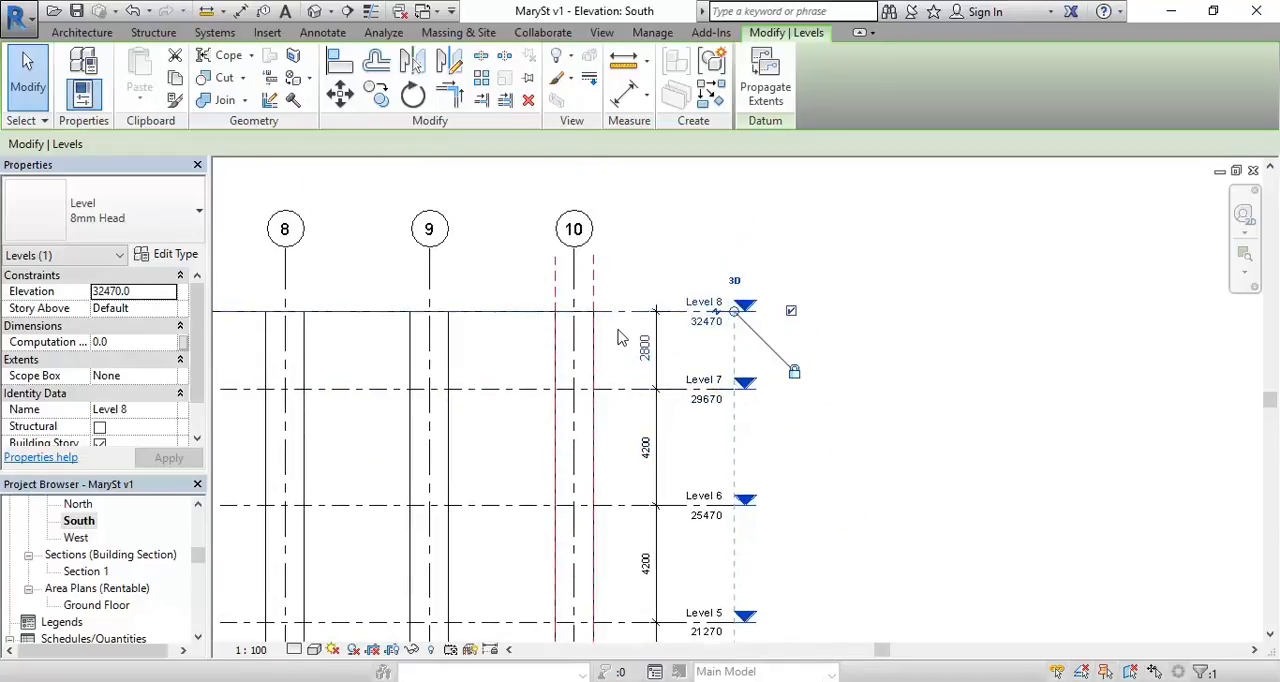
{"action": "key", "text": "d"}
{"action": "key", "text": "i"}
{"action": "key", "text": "Escape"}
{"action": "key", "text": "Escape"}
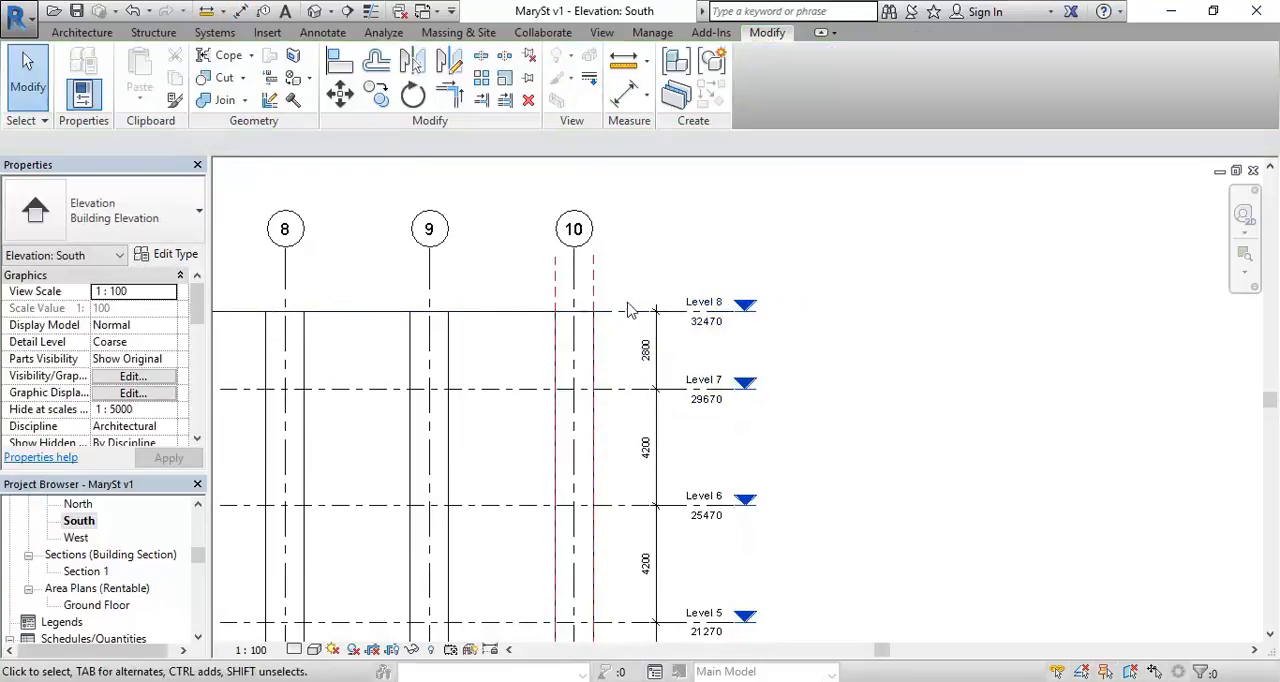
Step: Move Level 8 by setting its distance above Level 7 to 4200
{"action": "left_click", "coordinate": [634, 311]}
{"action": "left_click", "coordinate": [642, 355]}
{"action": "type", "text": "4"}
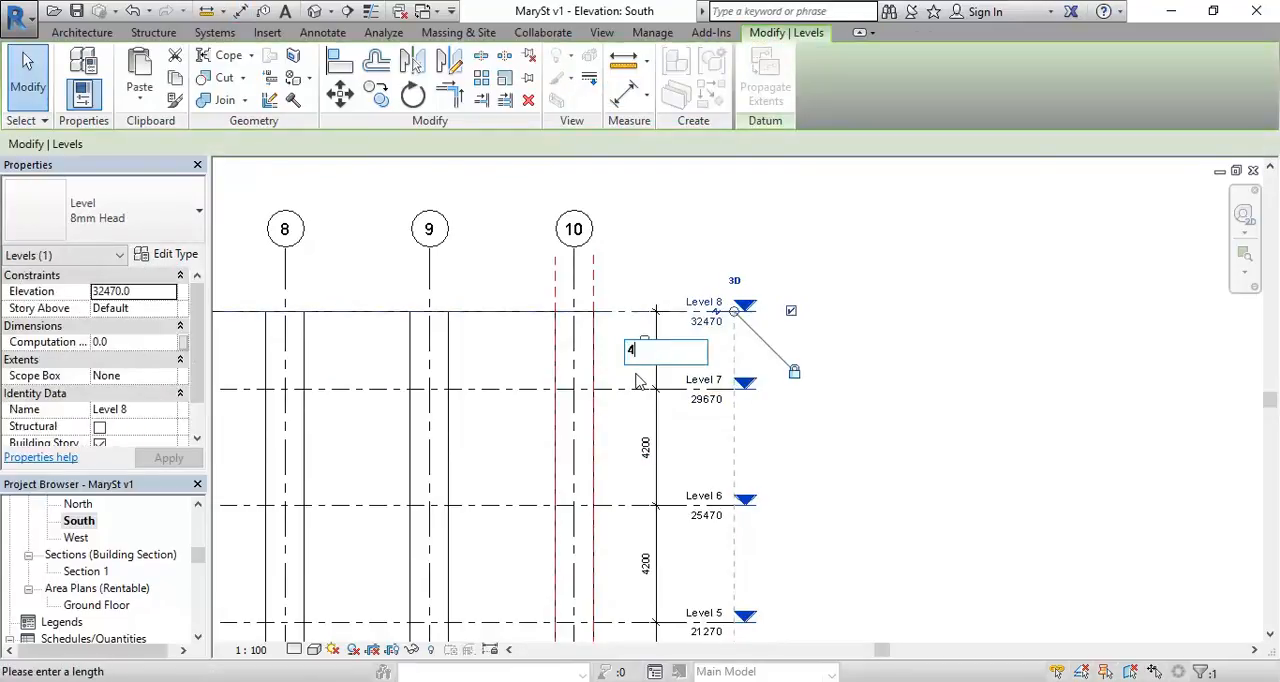
{"action": "key", "text": "Return"}
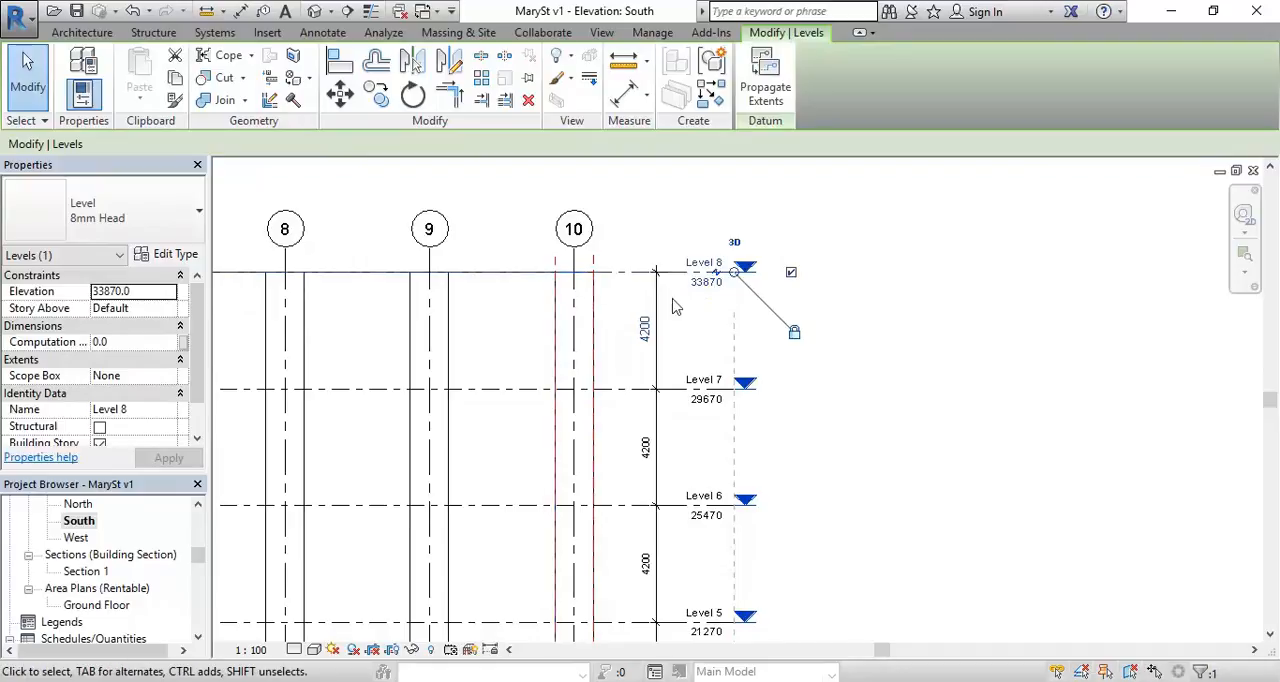
{"action": "left_click", "coordinate": [920, 377]}
Step: Examine the respaced levels and the window row above Level 1, checking the type and sill height of one sash window
{"action": "scroll", "coordinate": [787, 387], "scroll_direction": "down", "scroll_amount": 2}
{"action": "middle_click_drag", "start_coordinate": [787, 387], "coordinate": [739, 256]}
{"action": "middle_click_drag", "start_coordinate": [570, 518], "coordinate": [622, 412]}
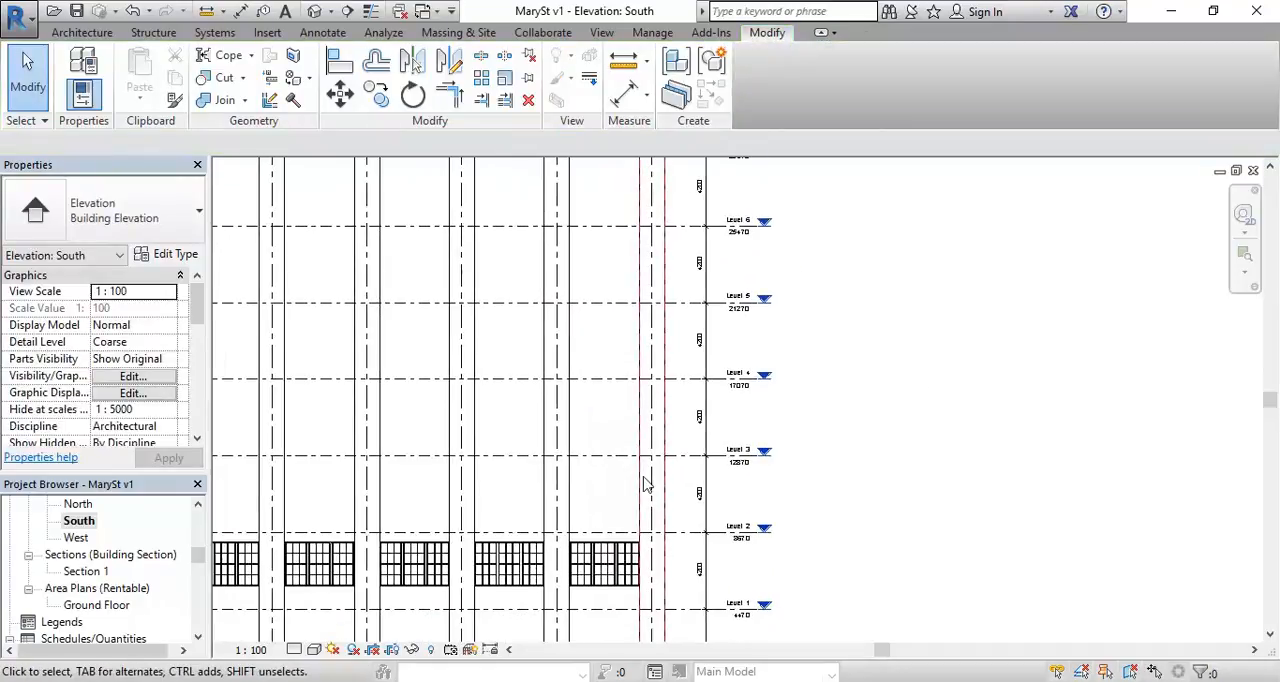
{"action": "scroll", "coordinate": [517, 492], "scroll_direction": "down", "scroll_amount": 1}
{"action": "middle_click_drag", "start_coordinate": [517, 492], "coordinate": [896, 398]}
{"action": "scroll", "coordinate": [597, 440], "scroll_direction": "down", "scroll_amount": 1}
{"action": "middle_click_drag", "start_coordinate": [597, 440], "coordinate": [563, 474]}
{"action": "scroll", "coordinate": [563, 474], "scroll_direction": "down", "scroll_amount": 1}
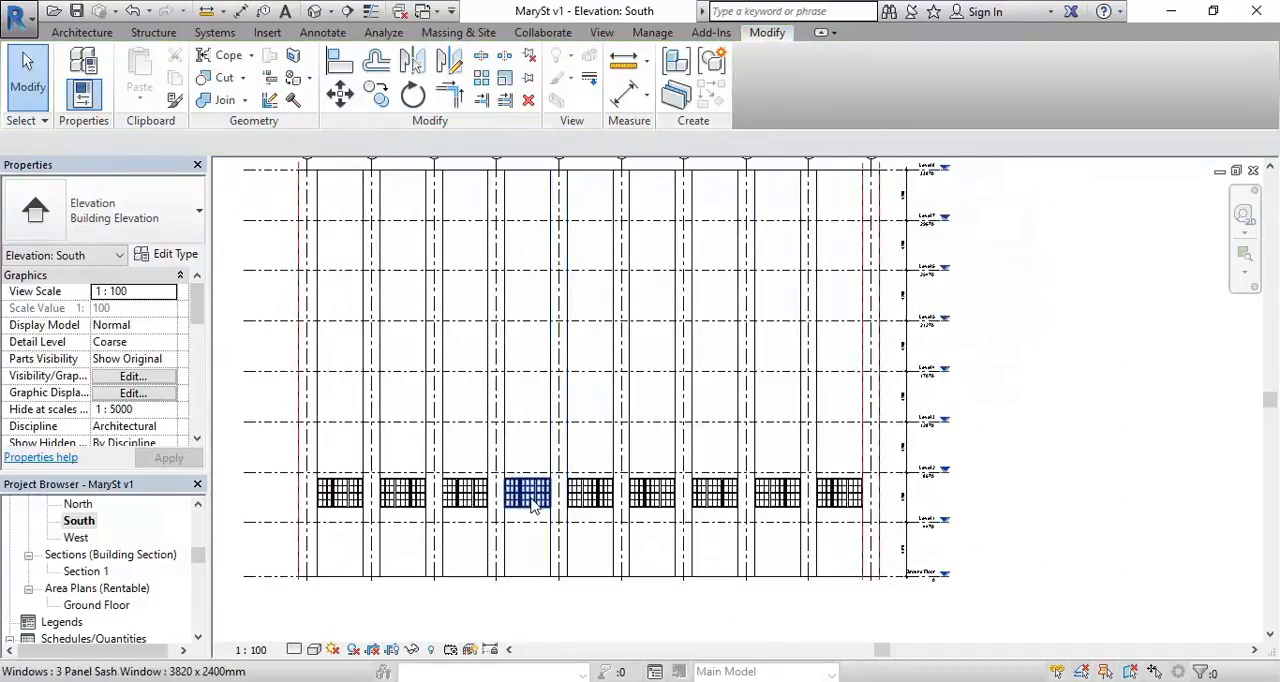
{"action": "scroll", "coordinate": [532, 500], "scroll_direction": "up", "scroll_amount": 1}
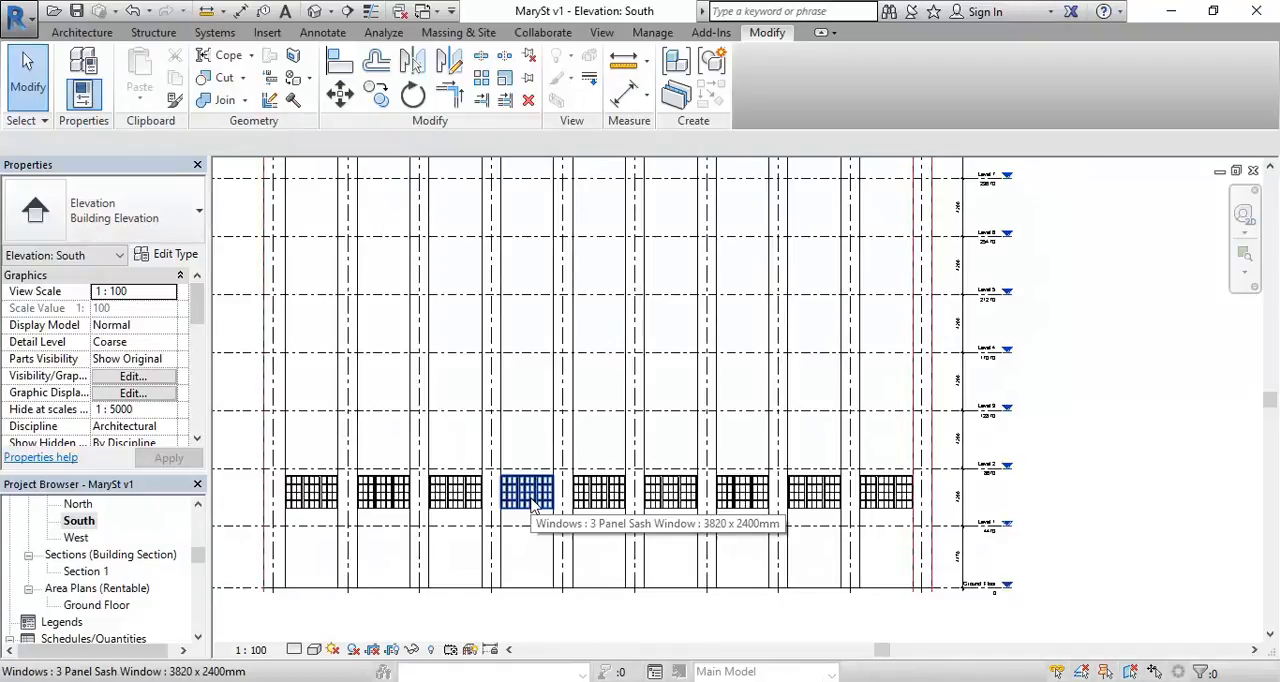
{"action": "left_click", "coordinate": [533, 503]}
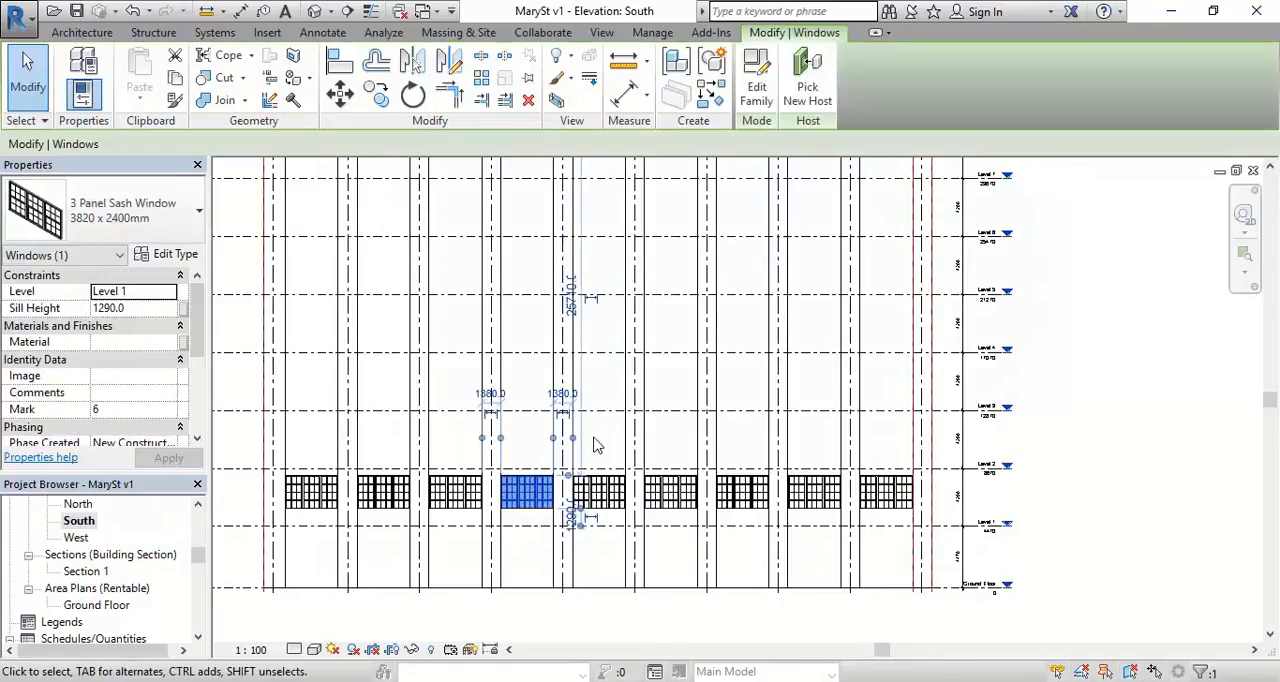
{"action": "key", "text": "Escape"}
{"action": "middle_click_drag", "start_coordinate": [943, 374], "coordinate": [703, 383]}
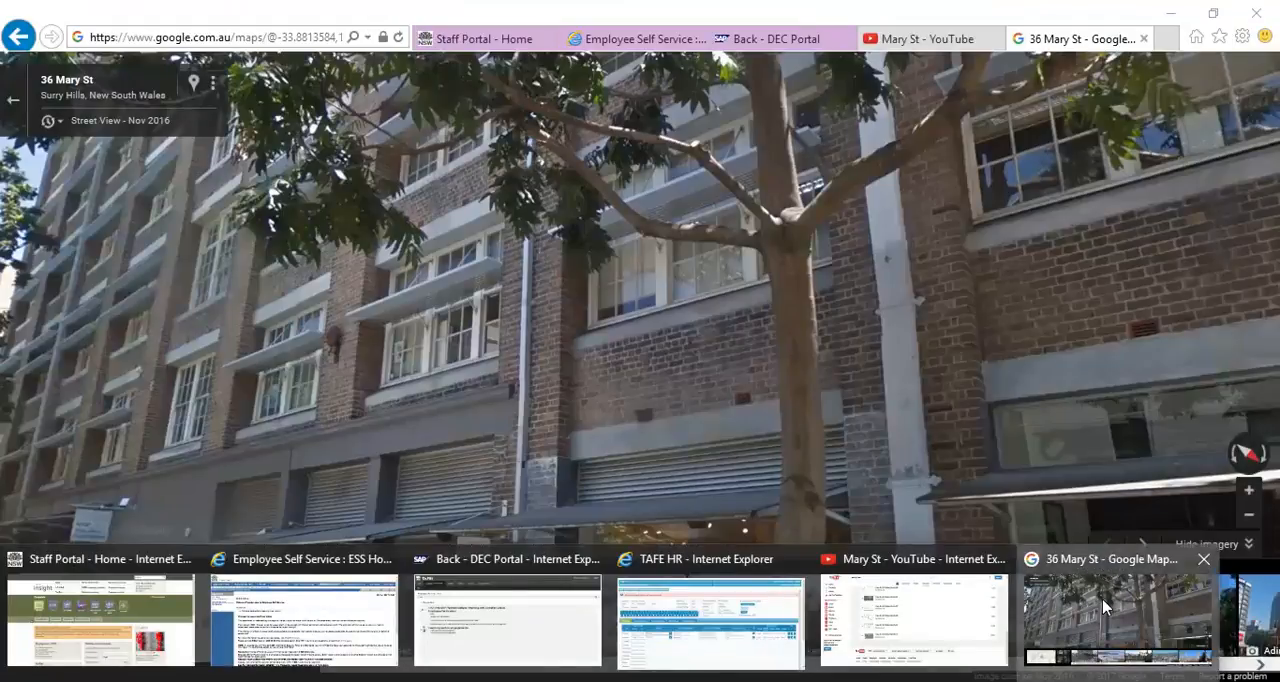
Step: Switch to Google Street View and look along the Mary St facade, comparing the windows and spacing of the upper floors
{"action": "left_click", "coordinate": [1104, 608]}
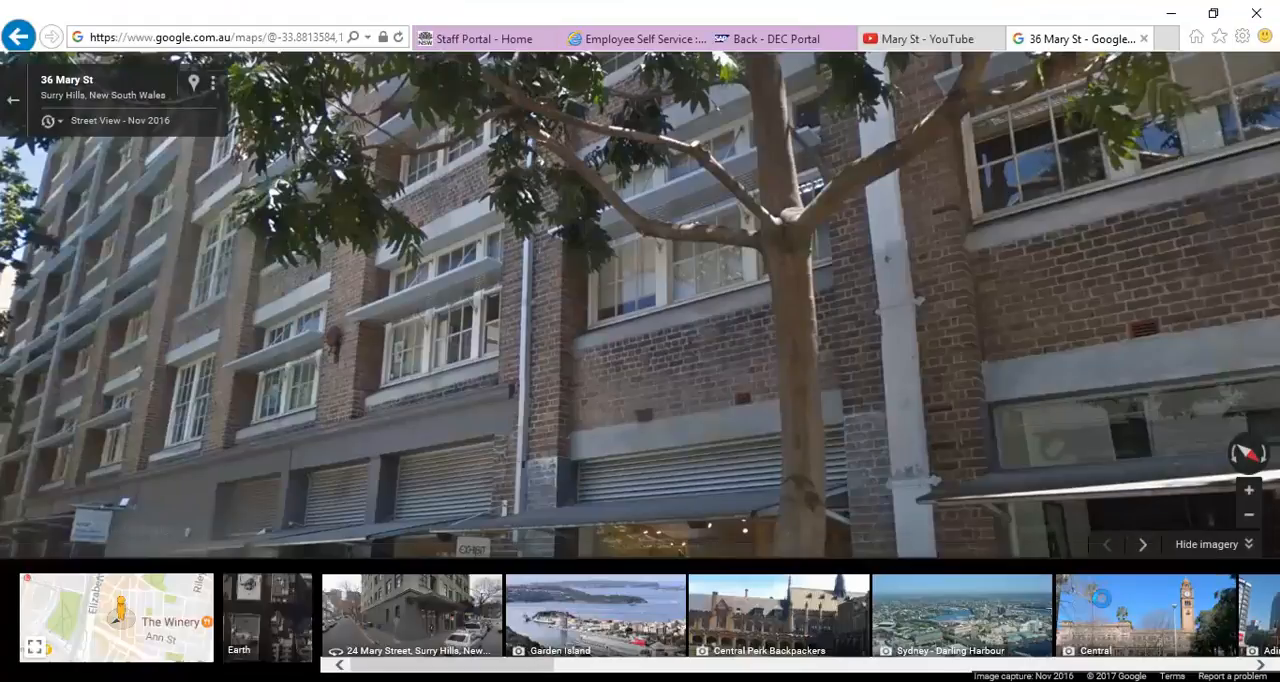
{"action": "left_click", "coordinate": [570, 275]}
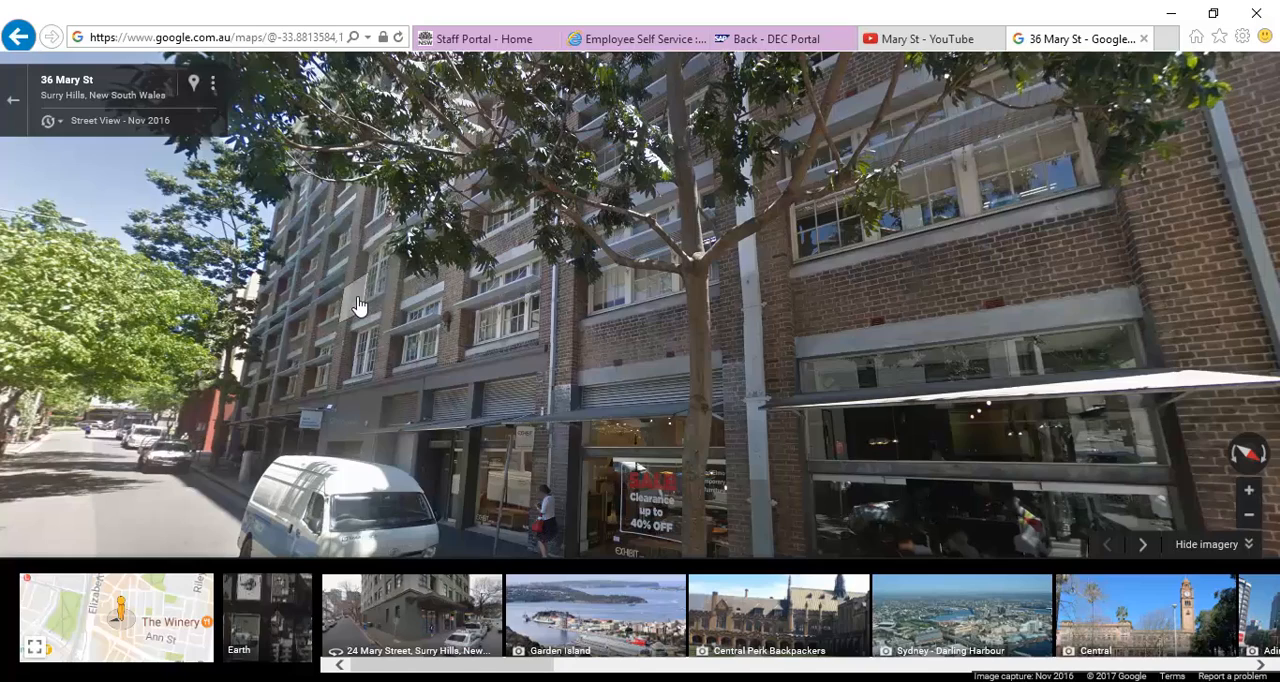
{"action": "left_click", "coordinate": [294, 336]}
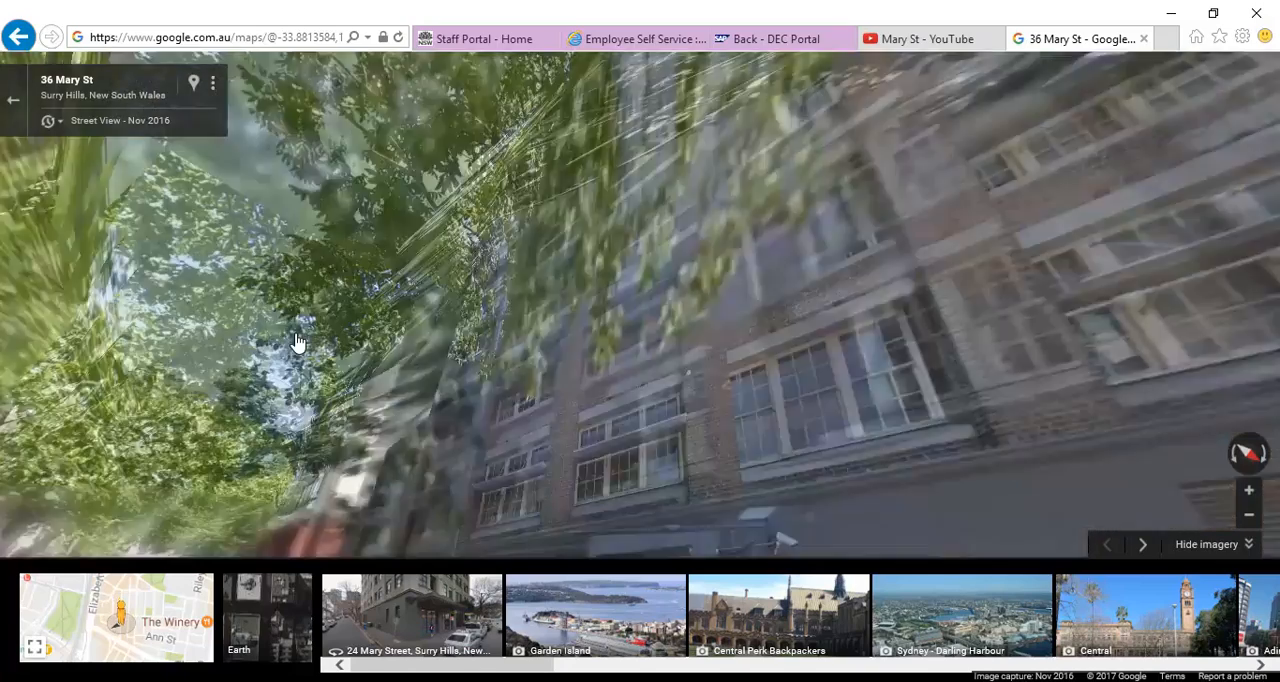
{"action": "left_click_drag", "start_coordinate": [834, 331], "coordinate": [280, 145]}
{"action": "left_click_drag", "start_coordinate": [531, 346], "coordinate": [497, 334]}
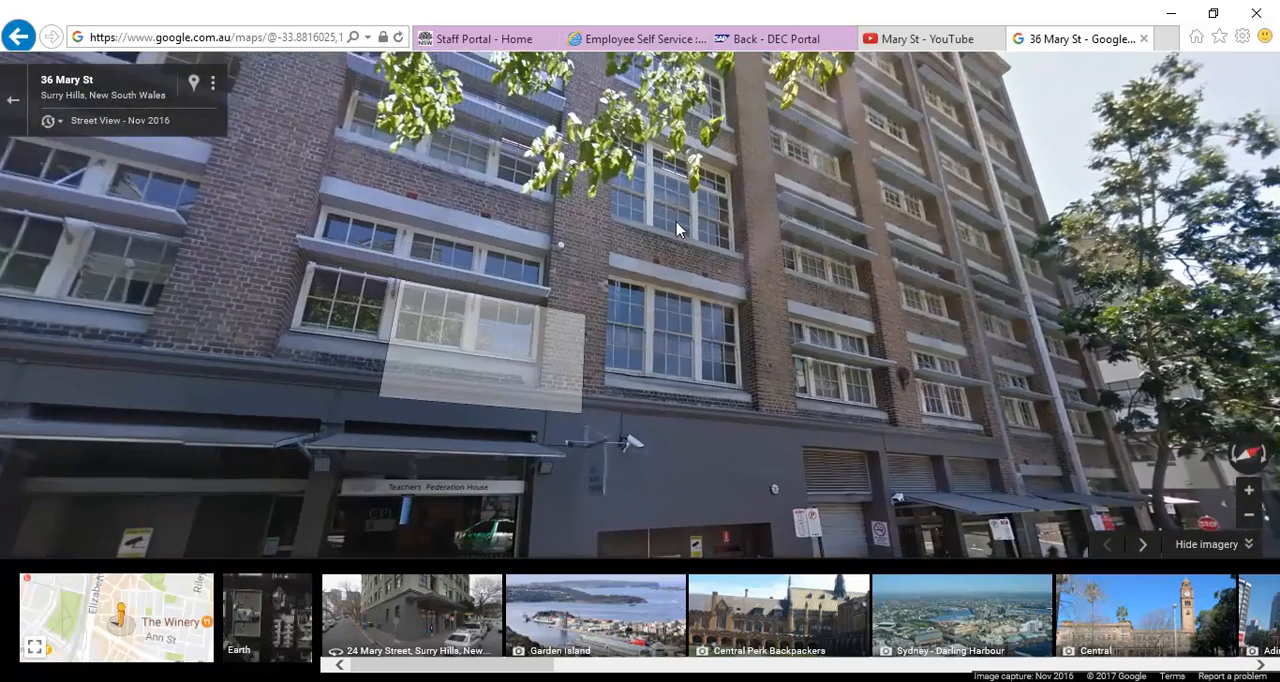
{"action": "left_click", "coordinate": [737, 283]}
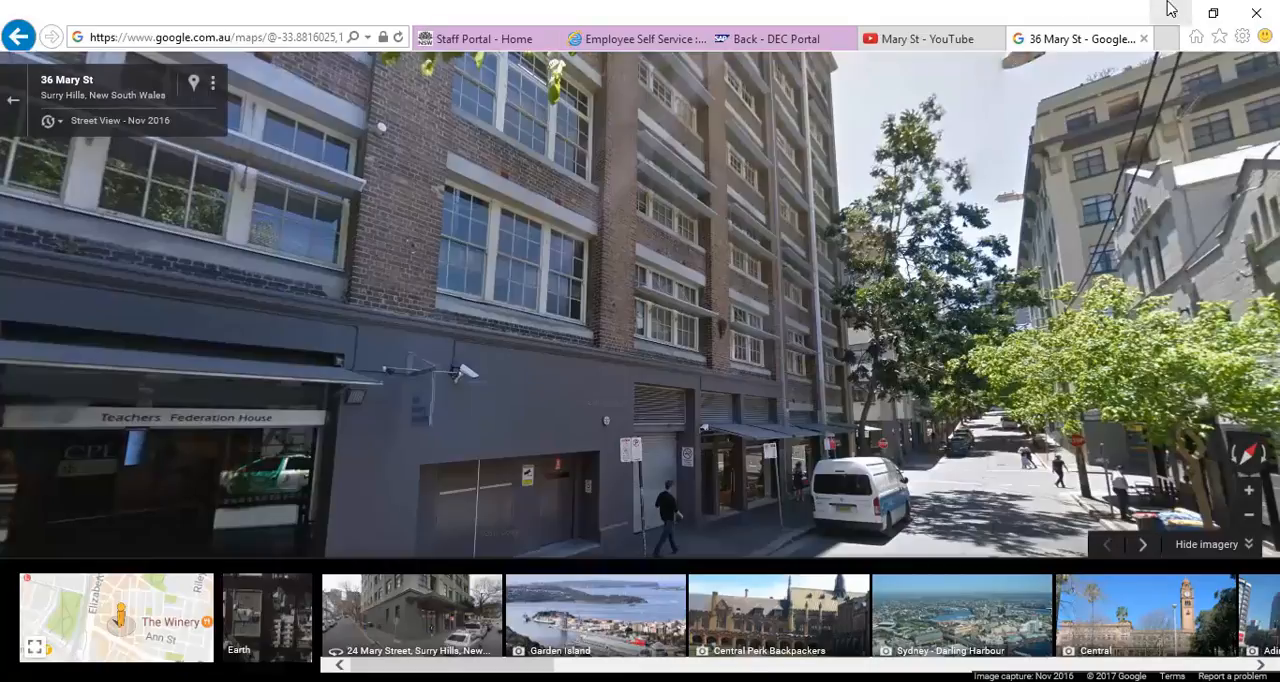
Step: Switch back to Revit and check the level spacings in the South elevation from Level 2 up to Level 8
{"action": "left_click", "coordinate": [1171, 13]}
{"action": "right_click", "coordinate": [882, 274]}
{"action": "left_click", "coordinate": [903, 285]}
{"action": "right_click", "coordinate": [875, 309]}
{"action": "left_click", "coordinate": [929, 330]}
{"action": "middle_click_drag", "start_coordinate": [635, 412], "coordinate": [611, 427]}
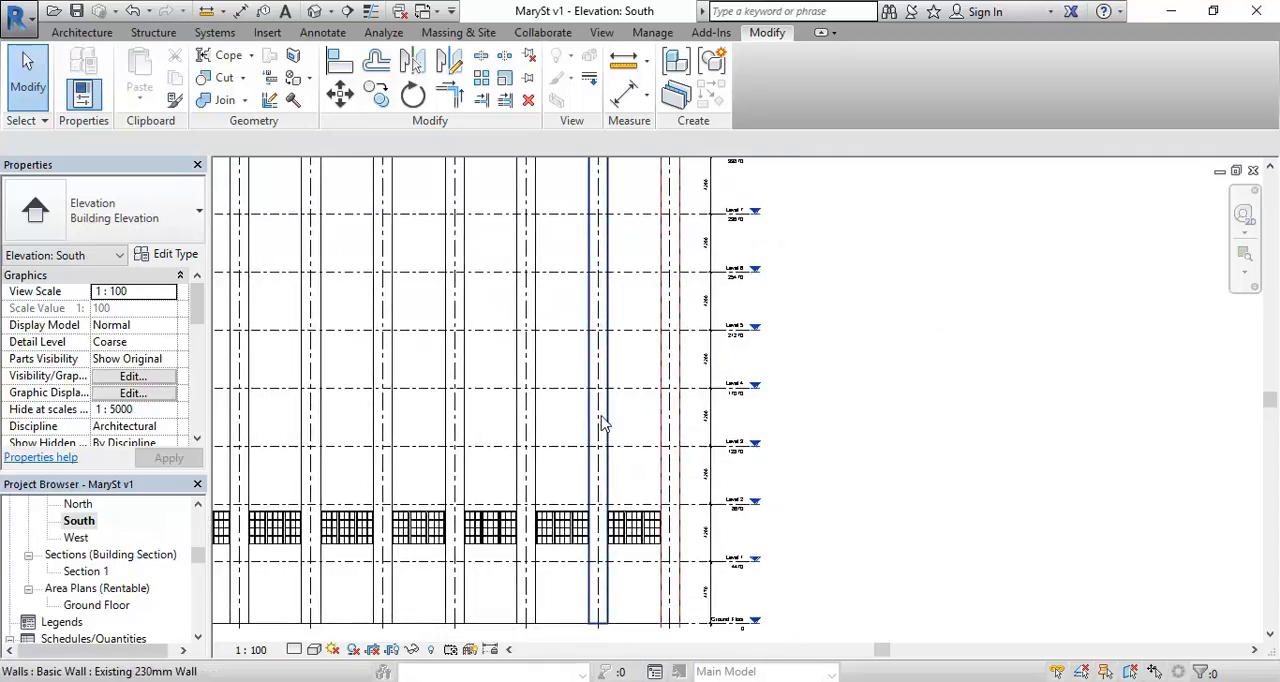
{"action": "scroll", "coordinate": [720, 442], "scroll_direction": "up", "scroll_amount": 5}
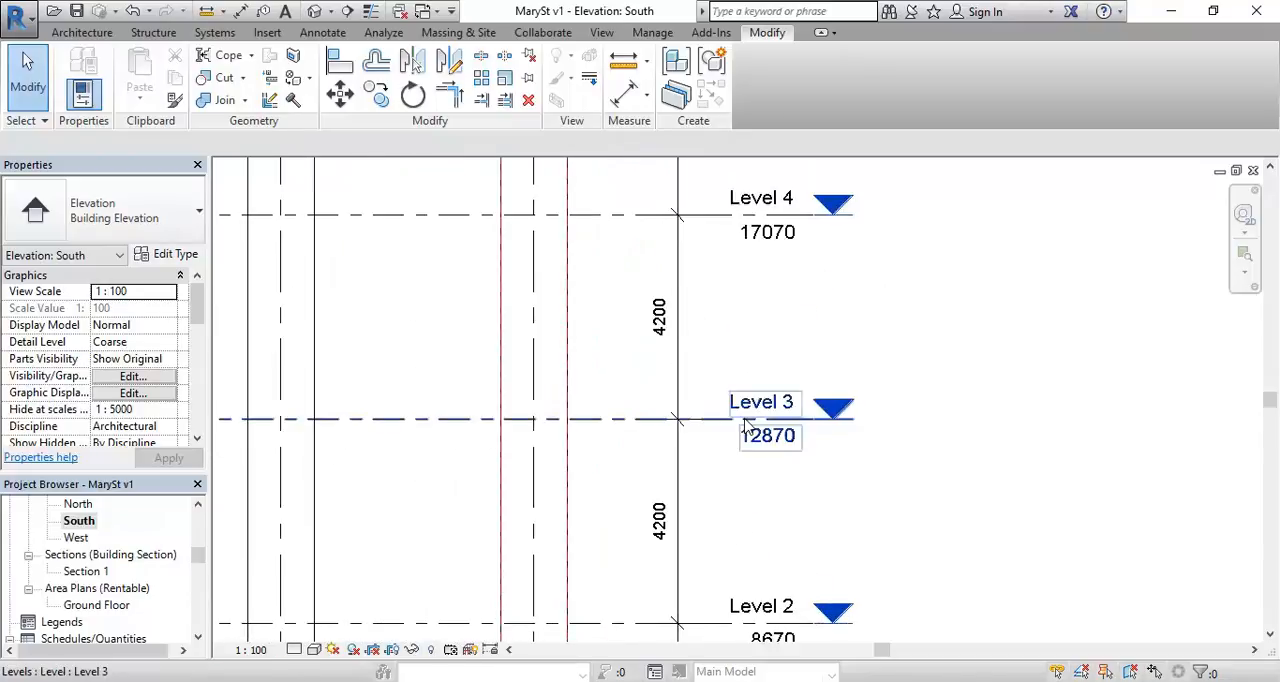
{"action": "scroll", "coordinate": [745, 425], "scroll_direction": "down", "scroll_amount": 2}
{"action": "scroll", "coordinate": [745, 425], "scroll_direction": "down", "scroll_amount": 3}
{"action": "scroll", "coordinate": [715, 398], "scroll_direction": "down", "scroll_amount": 4}
{"action": "middle_click_drag", "start_coordinate": [715, 402], "coordinate": [721, 433]}
{"action": "middle_click_drag", "start_coordinate": [718, 325], "coordinate": [723, 392]}
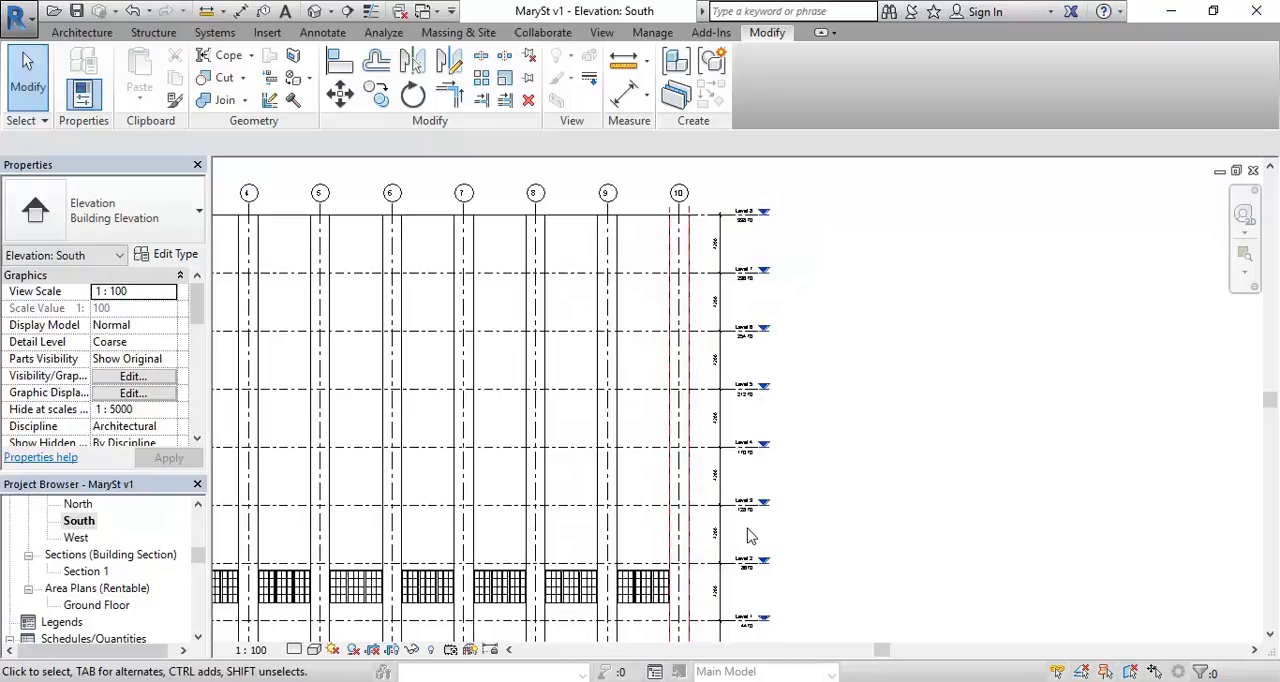
Step: Inspect the vertical dimension string beside grid 10, comparing the floor-to-floor spacings between the levels
{"action": "scroll", "coordinate": [720, 242], "scroll_direction": "up", "scroll_amount": 1}
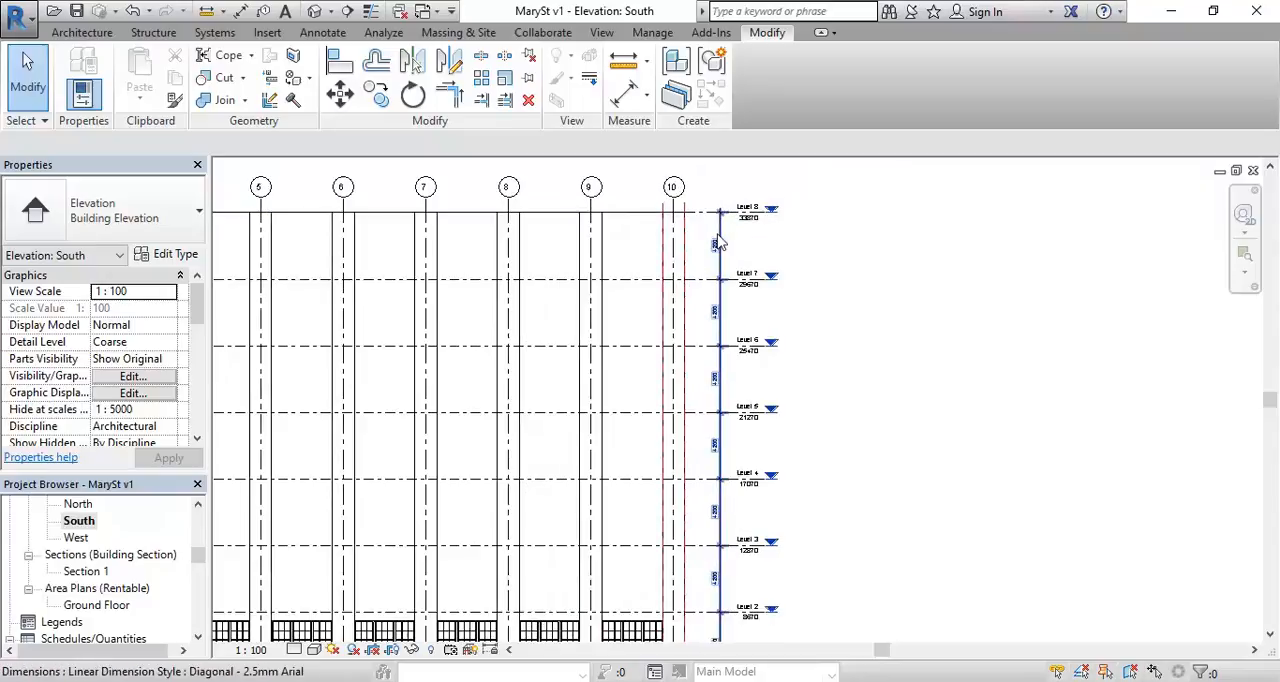
{"action": "middle_click_drag", "start_coordinate": [722, 540], "coordinate": [720, 442]}
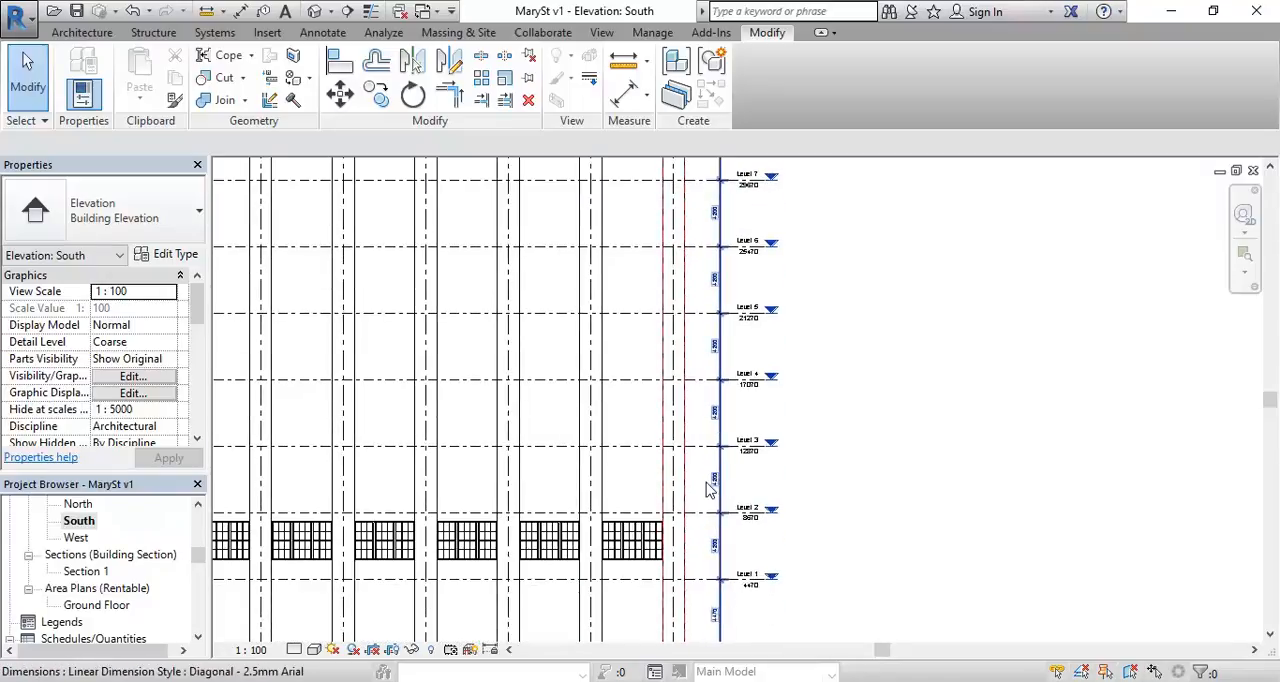
{"action": "scroll", "coordinate": [707, 487], "scroll_direction": "up", "scroll_amount": 2}
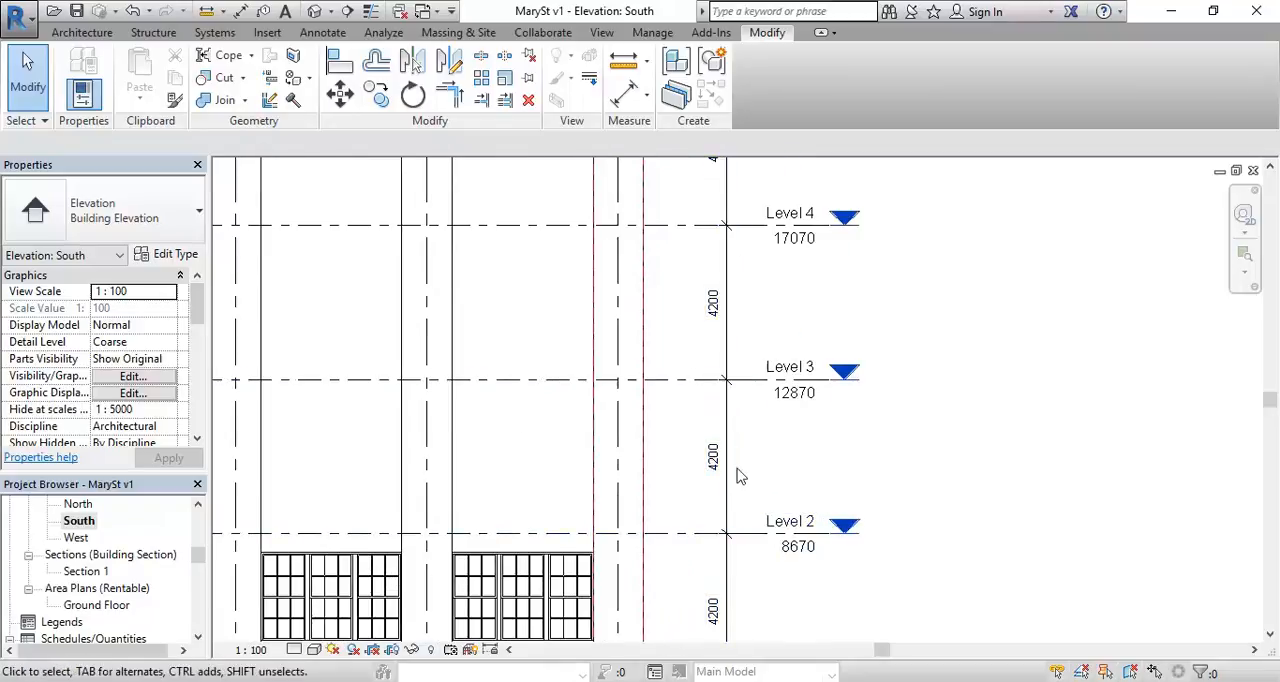
{"action": "left_click", "coordinate": [676, 304]}
{"action": "scroll", "coordinate": [669, 423], "scroll_direction": "down", "scroll_amount": 3}
{"action": "scroll", "coordinate": [669, 423], "scroll_direction": "down", "scroll_amount": 3}
{"action": "scroll", "coordinate": [707, 250], "scroll_direction": "down", "scroll_amount": 1}
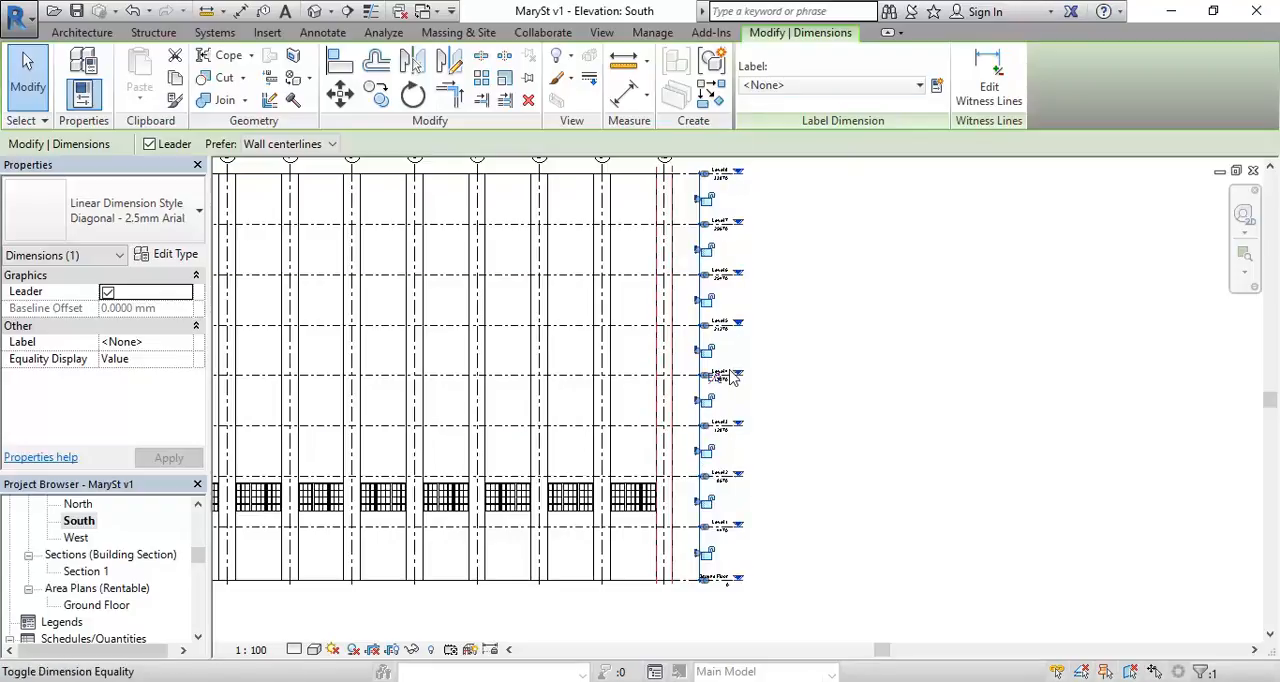
{"action": "left_click", "coordinate": [774, 446]}
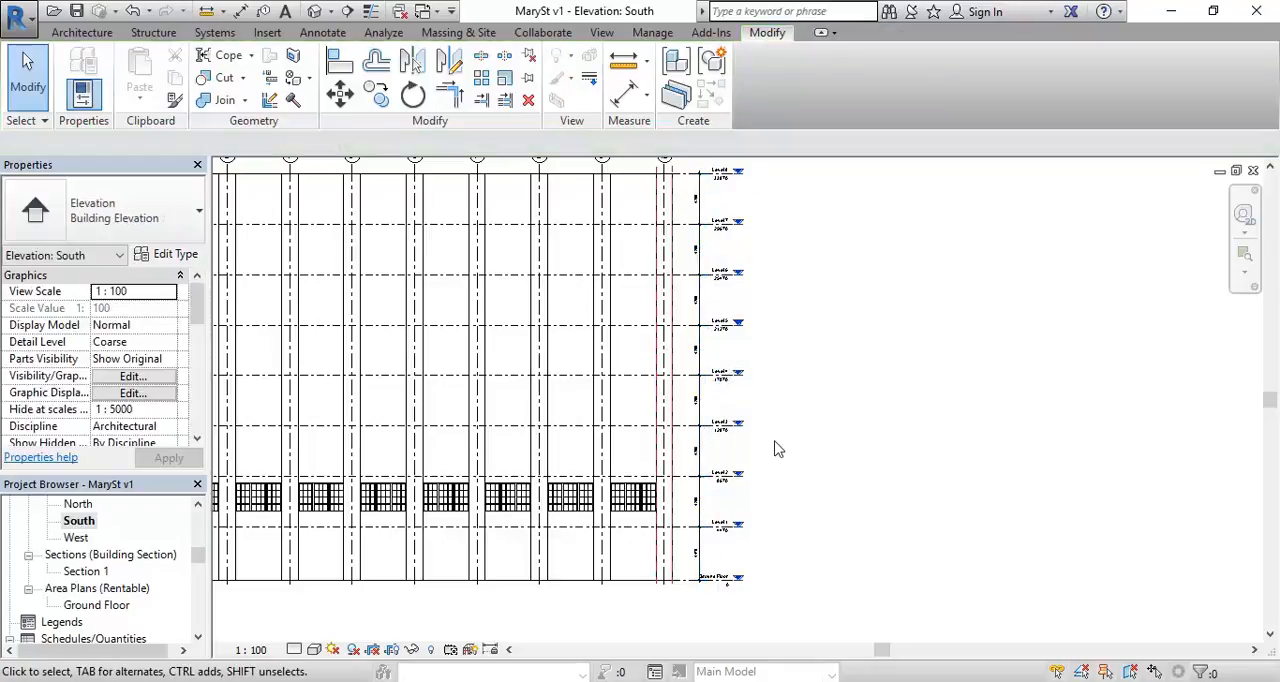
Step: Select the whole row of nine sash windows between Level 1 and Level 2 in the South elevation
{"action": "scroll", "coordinate": [594, 414], "scroll_direction": "down", "scroll_amount": 2}
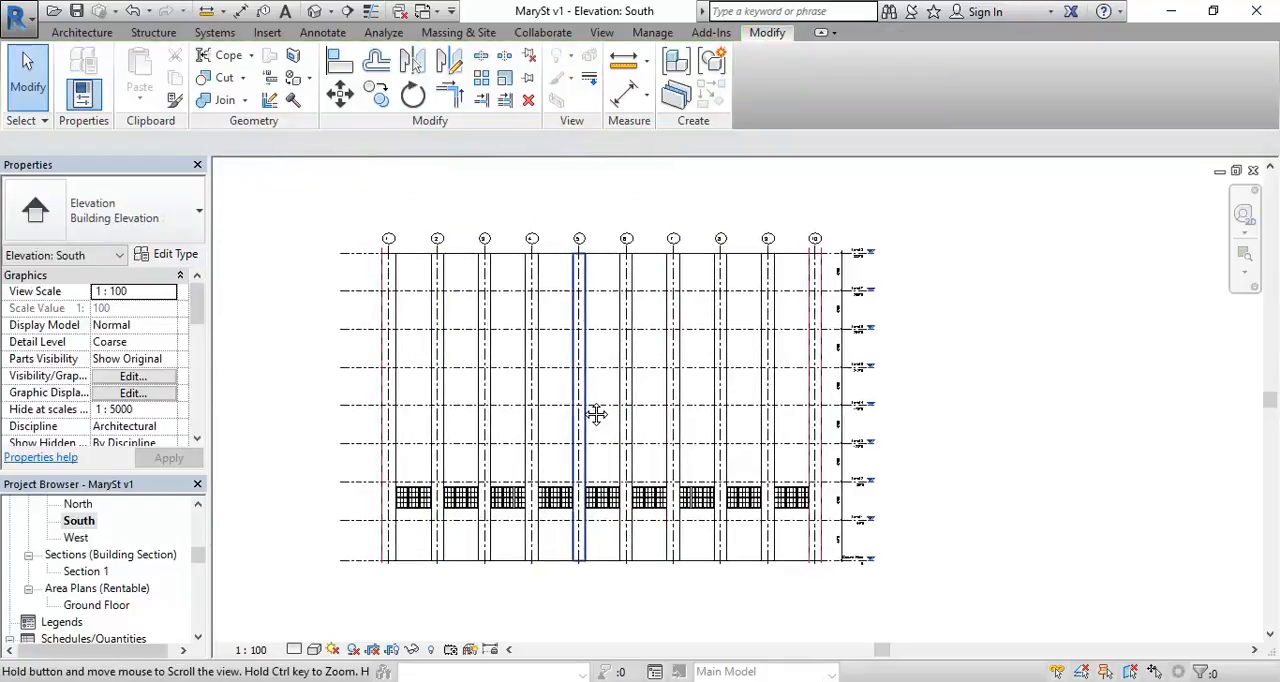
{"action": "left_click", "coordinate": [413, 502]}
{"action": "scroll", "coordinate": [286, 517], "scroll_direction": "up", "scroll_amount": 2}
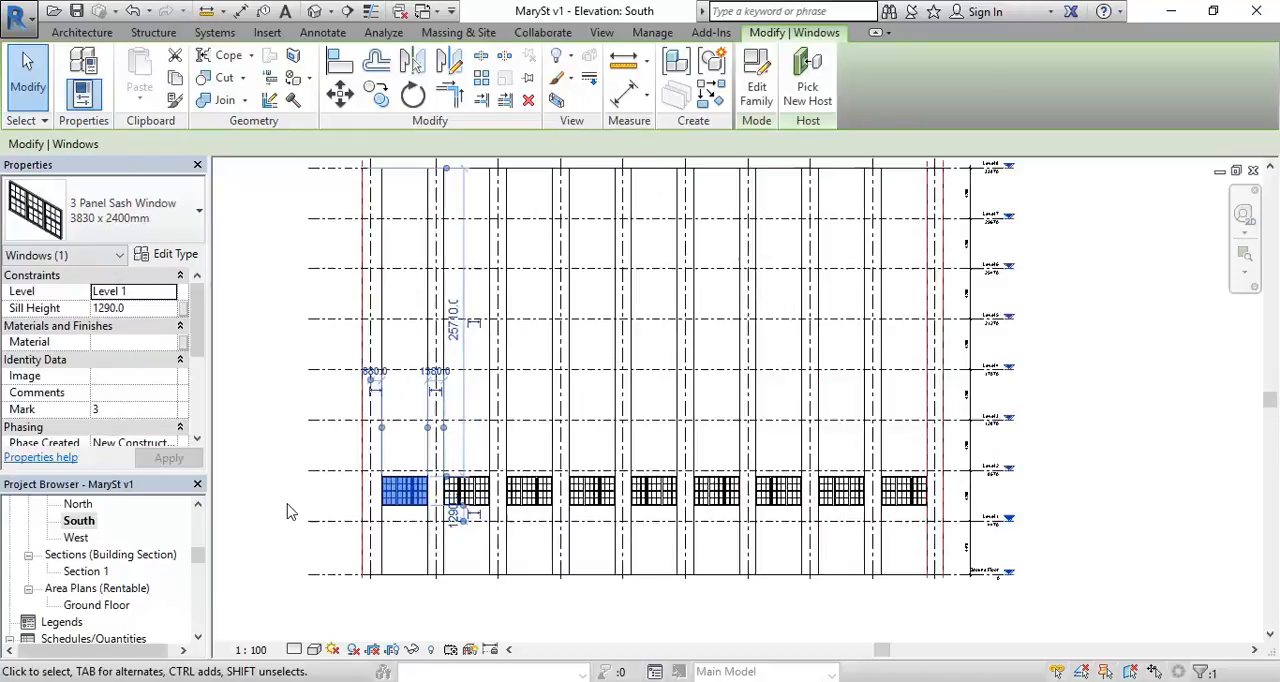
{"action": "scroll", "coordinate": [291, 486], "scroll_direction": "up", "scroll_amount": 2}
{"action": "left_click", "coordinate": [299, 490]}
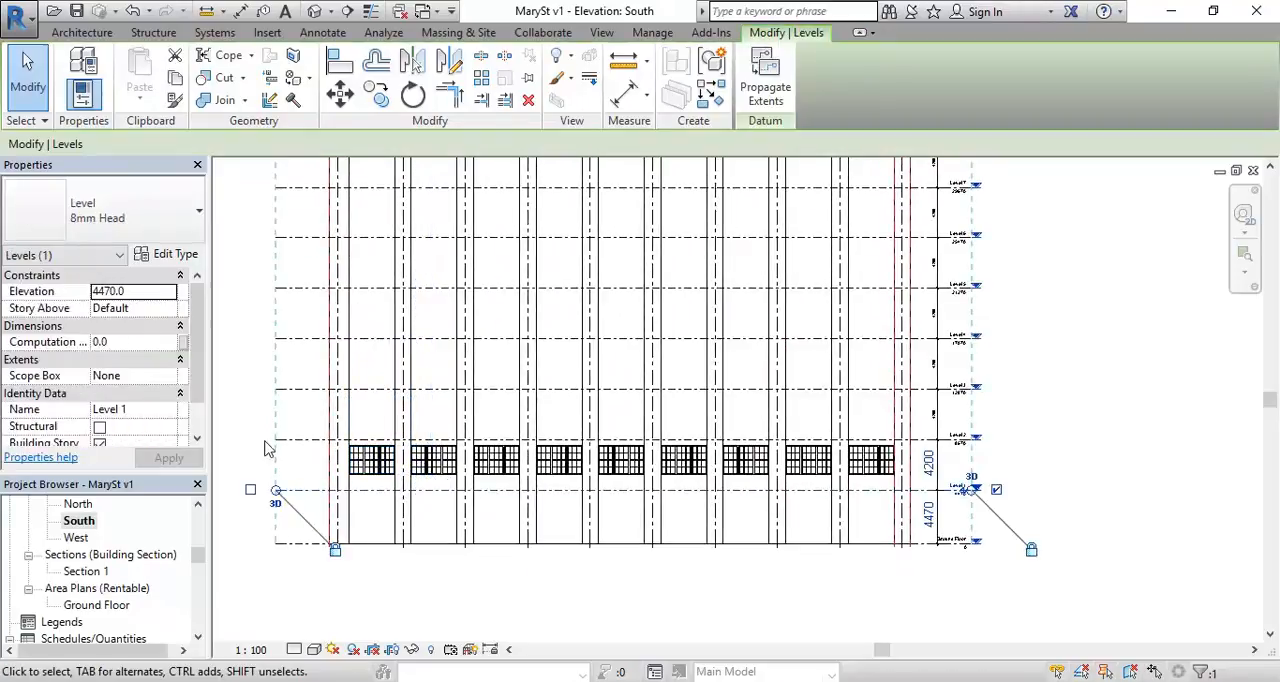
{"action": "left_click", "coordinate": [311, 453]}
{"action": "left_click_drag", "start_coordinate": [322, 462], "coordinate": [912, 494]}
{"action": "middle_click_drag", "start_coordinate": [414, 414], "coordinate": [447, 478]}
{"action": "scroll", "coordinate": [407, 445], "scroll_direction": "down", "scroll_amount": 1}
{"action": "middle_click_drag", "start_coordinate": [315, 325], "coordinate": [330, 332]}
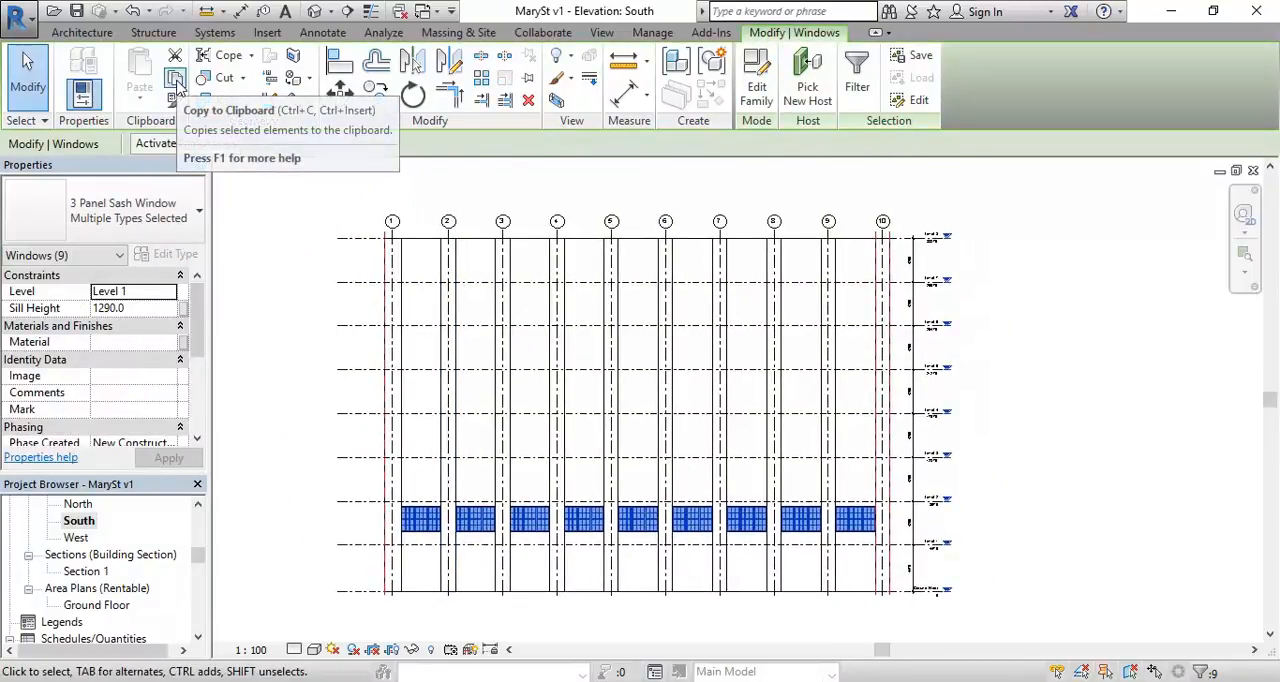
Step: Copy the nine selected sash windows to the clipboard and paste them aligned to Level 2 through Level 7
{"action": "left_click", "coordinate": [176, 80]}
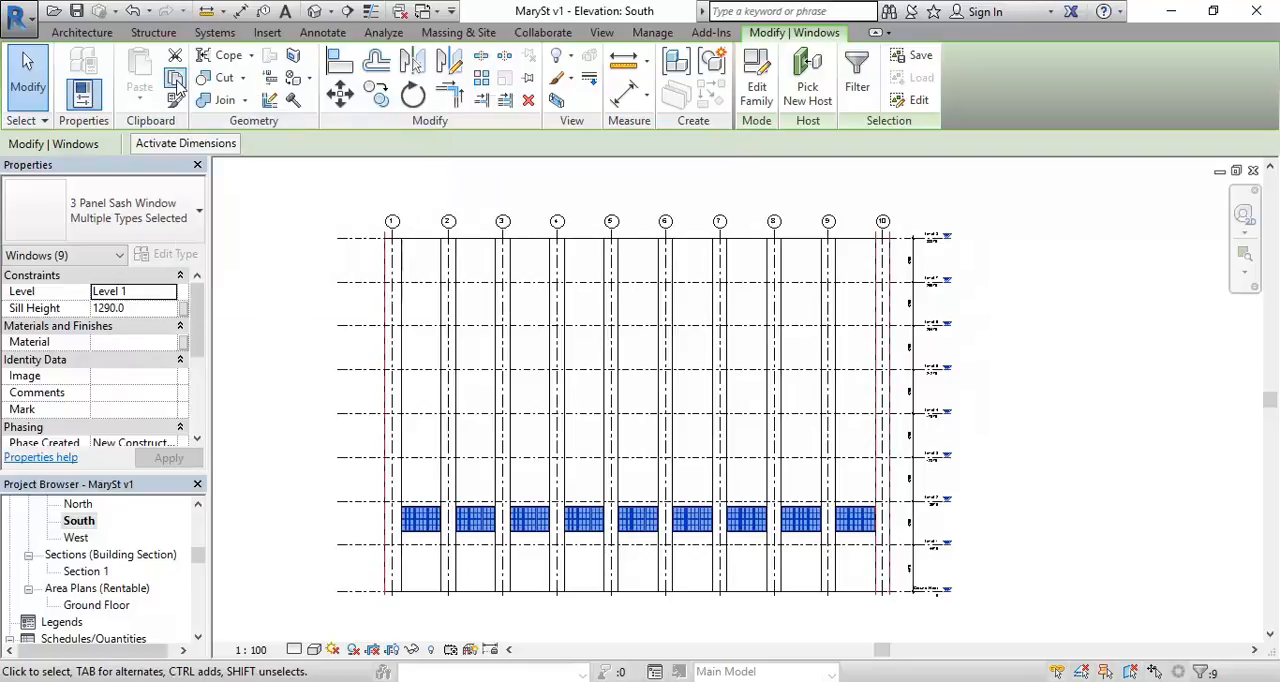
{"action": "left_click", "coordinate": [145, 101]}
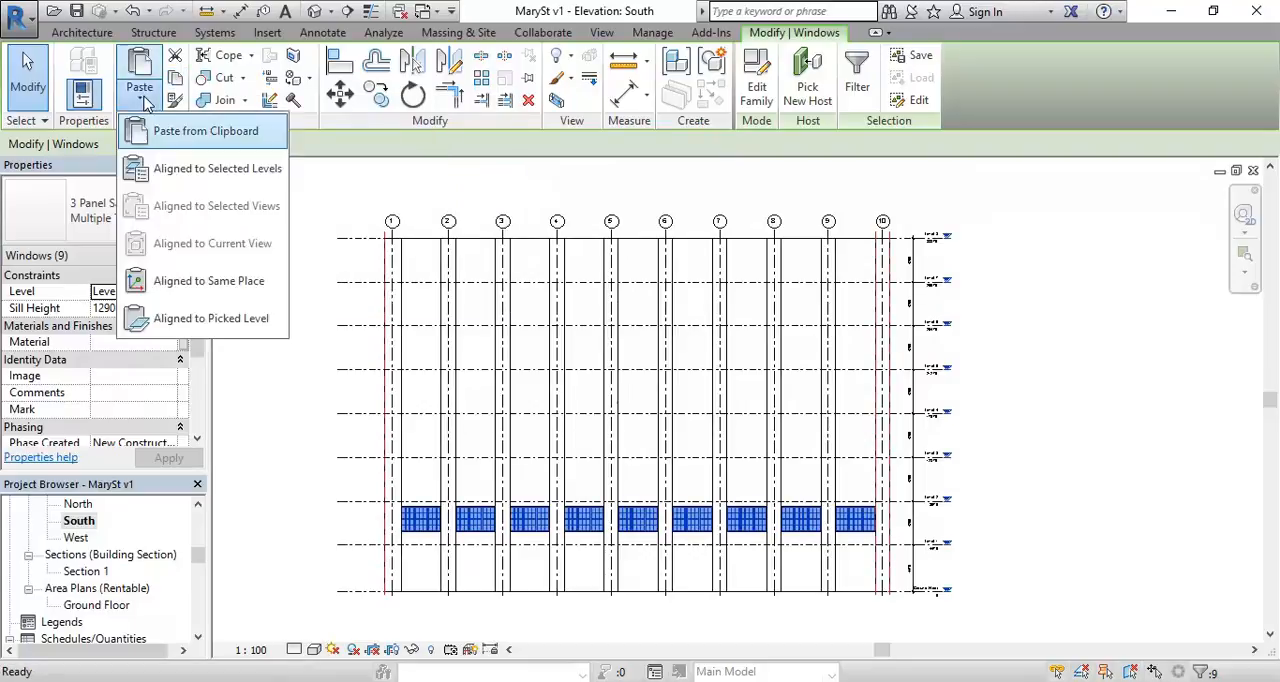
{"action": "left_click", "coordinate": [166, 169]}
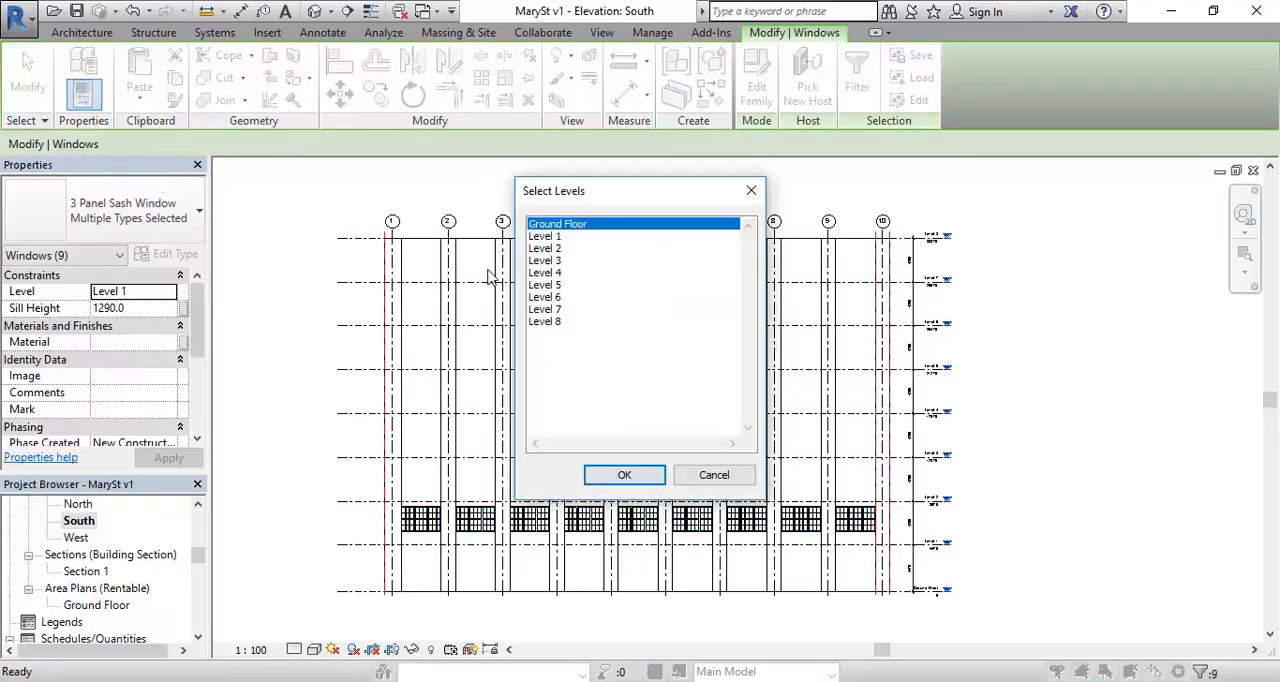
{"action": "left_click_drag", "start_coordinate": [553, 253], "coordinate": [559, 314]}
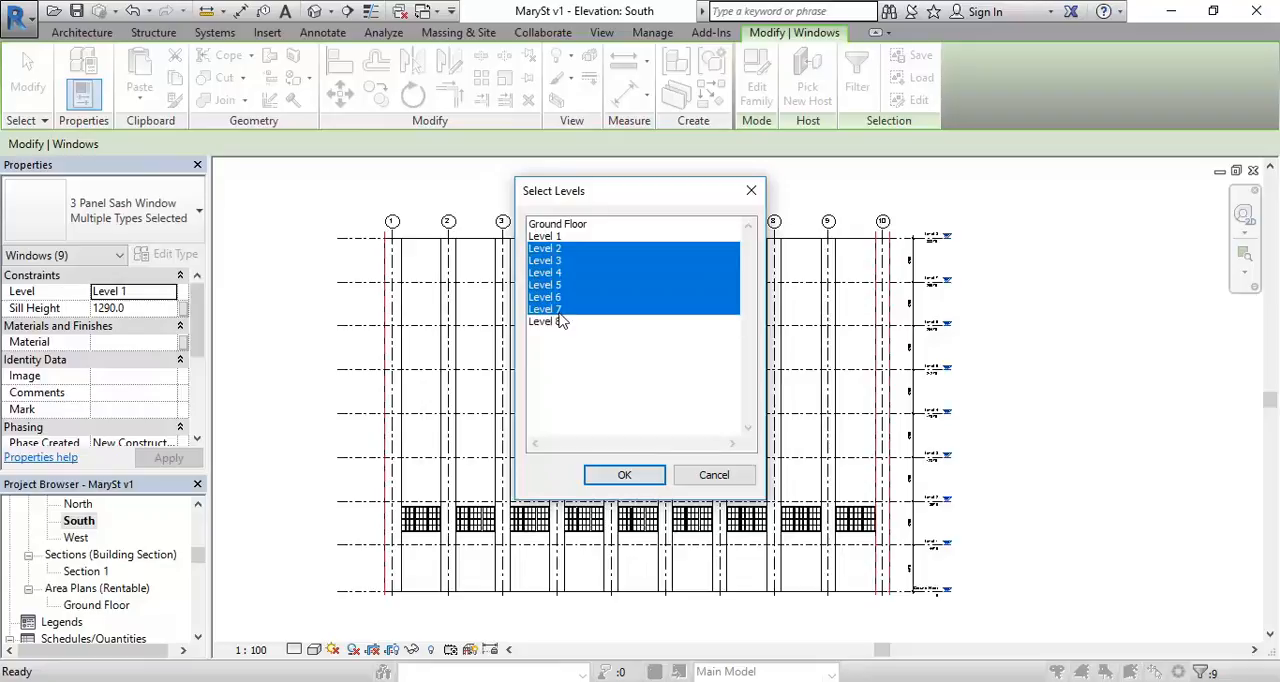
{"action": "left_click", "coordinate": [623, 477]}
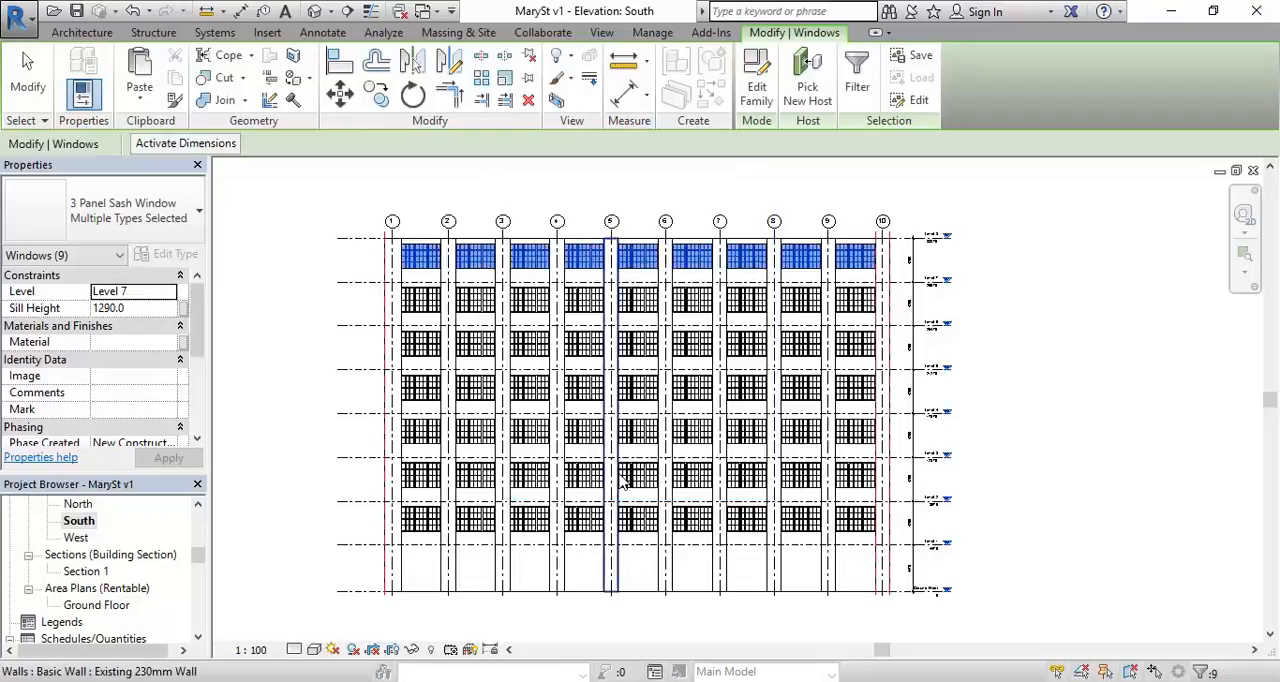
{"action": "left_click", "coordinate": [531, 194]}
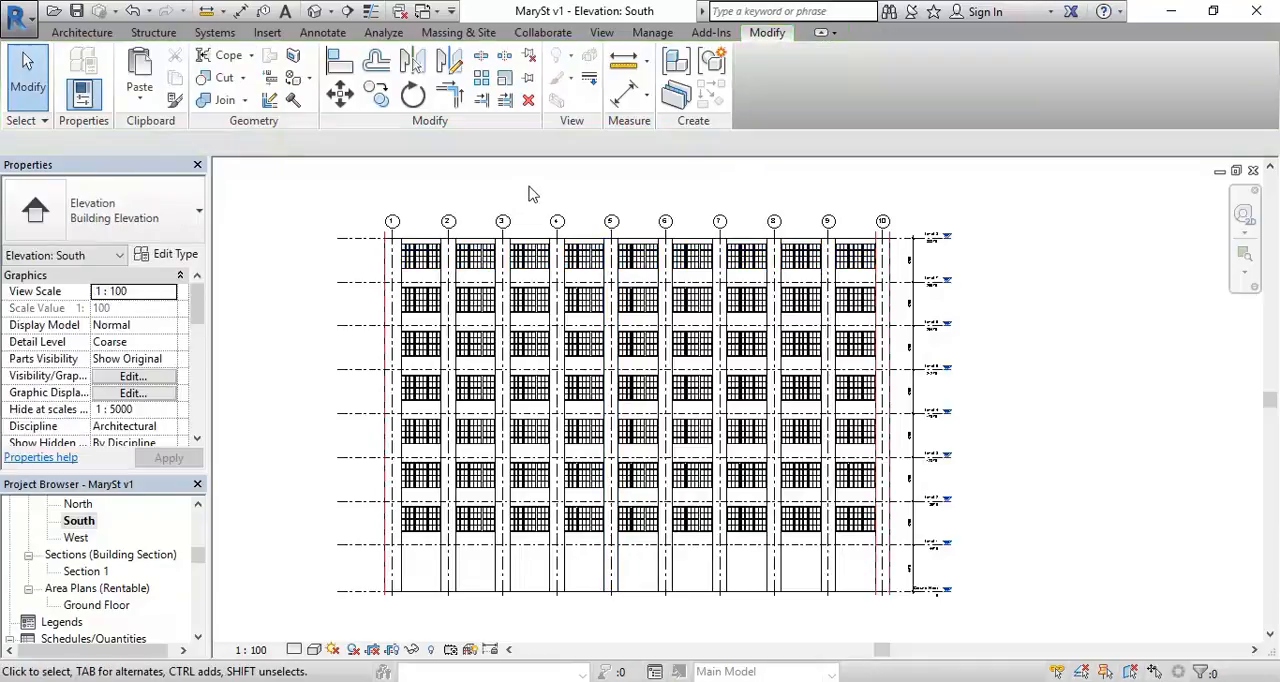
Step: Check the top levels in the South elevation against the Mary St facade in Google Street View, and return to Revit
{"action": "scroll", "coordinate": [533, 190], "scroll_direction": "down", "scroll_amount": 1}
{"action": "mouse_move", "coordinate": [541, 200]}
{"action": "middle_mouse_down"}
{"action": "mouse_move", "coordinate": [543, 240]}
{"action": "mouse_move", "coordinate": [554, 223]}
{"action": "mouse_move", "coordinate": [543, 222]}
{"action": "middle_mouse_up"}
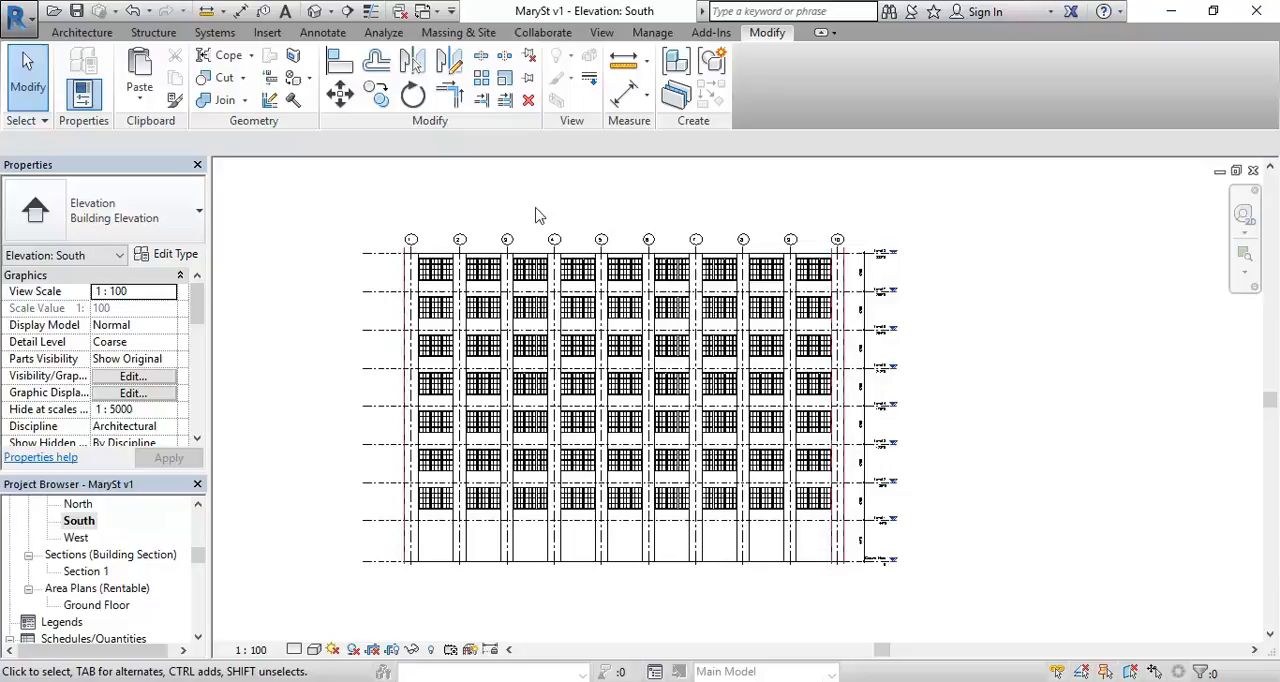
{"action": "scroll", "coordinate": [910, 245], "scroll_direction": "up", "scroll_amount": 8}
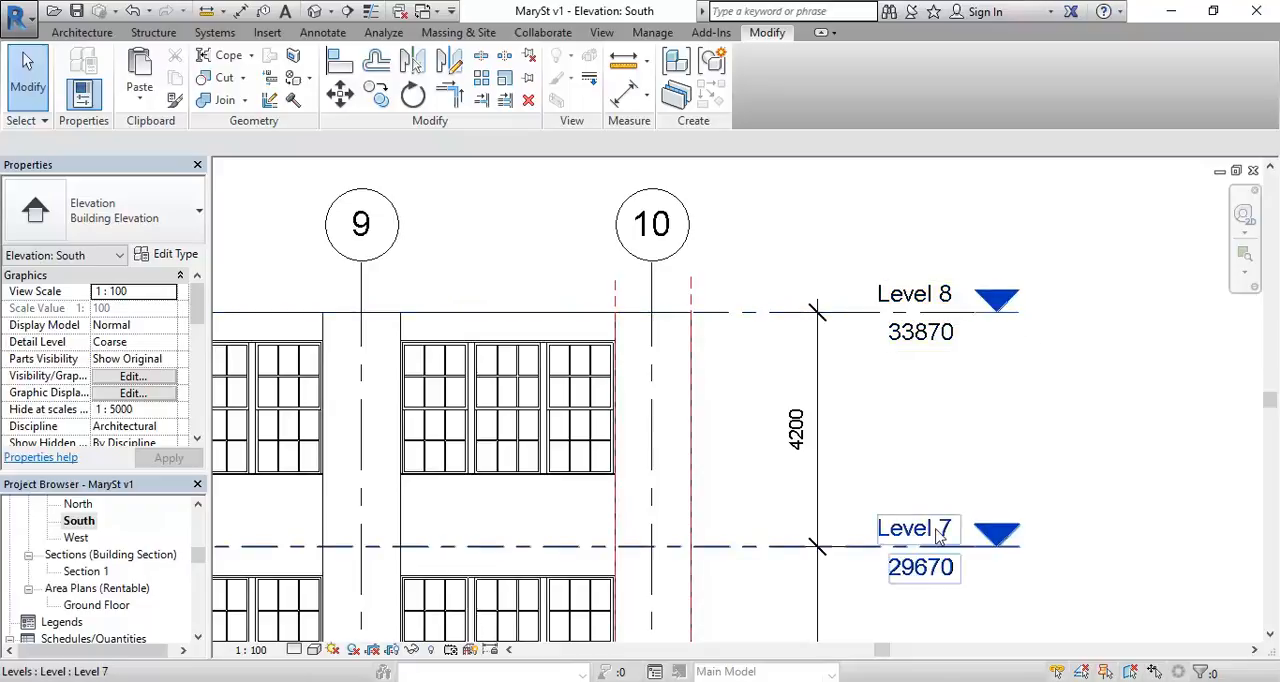
{"action": "scroll", "coordinate": [940, 528], "scroll_direction": "down", "scroll_amount": 5}
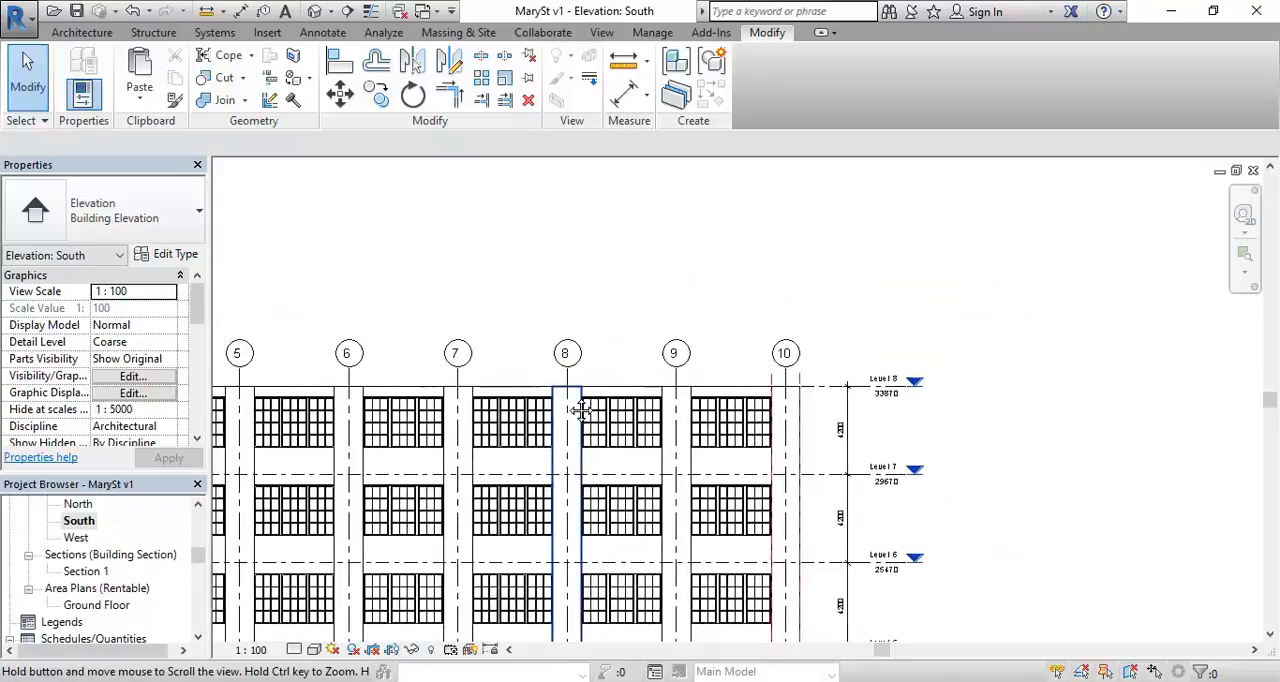
{"action": "middle_click_drag", "start_coordinate": [678, 346], "coordinate": [706, 365]}
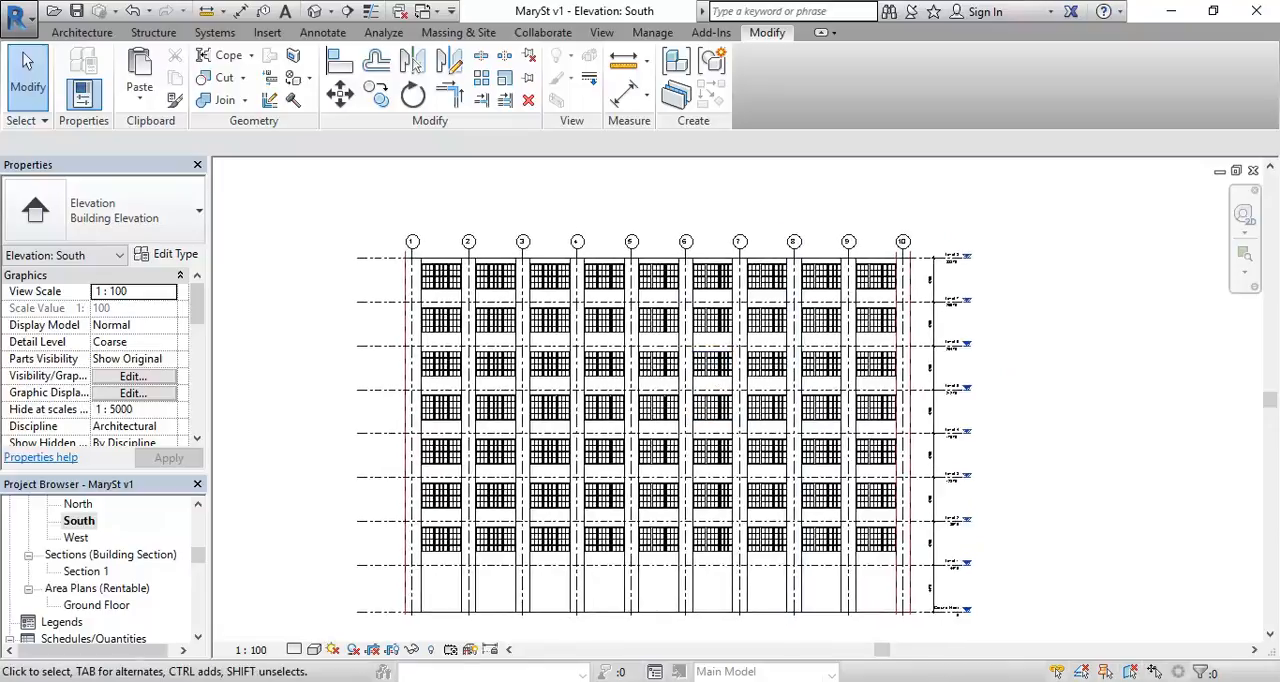
{"action": "left_click", "coordinate": [1092, 612]}
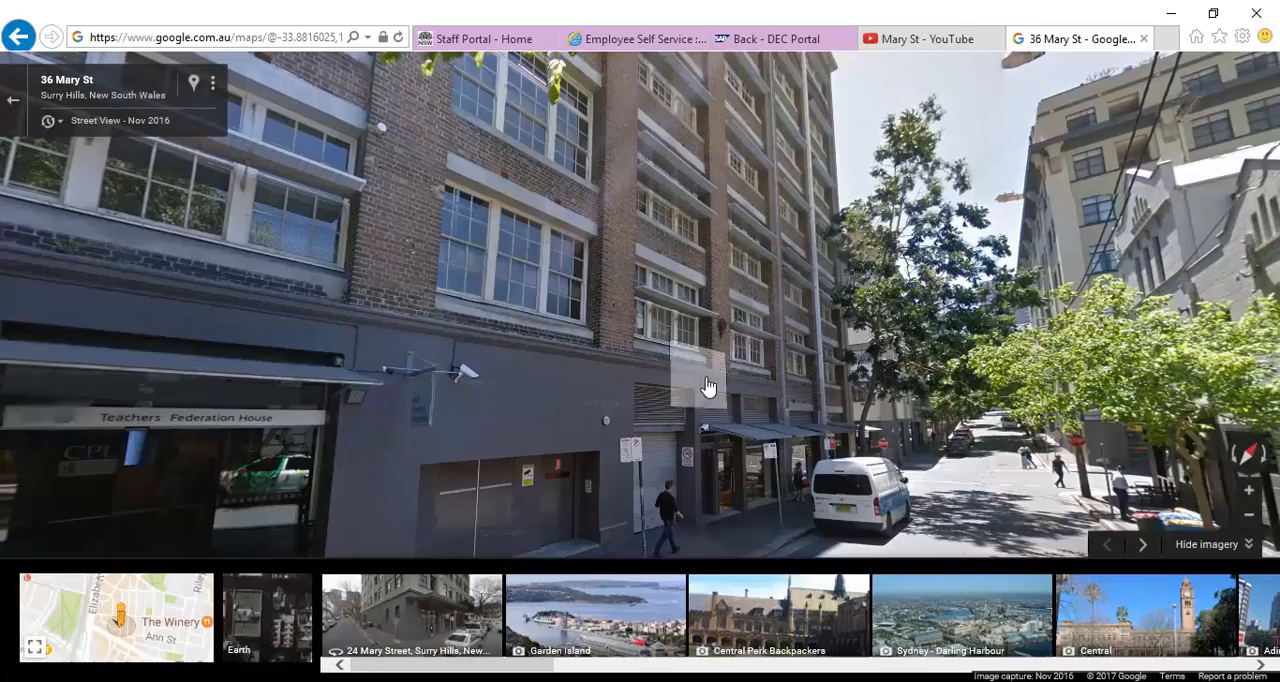
{"action": "left_click", "coordinate": [706, 386]}
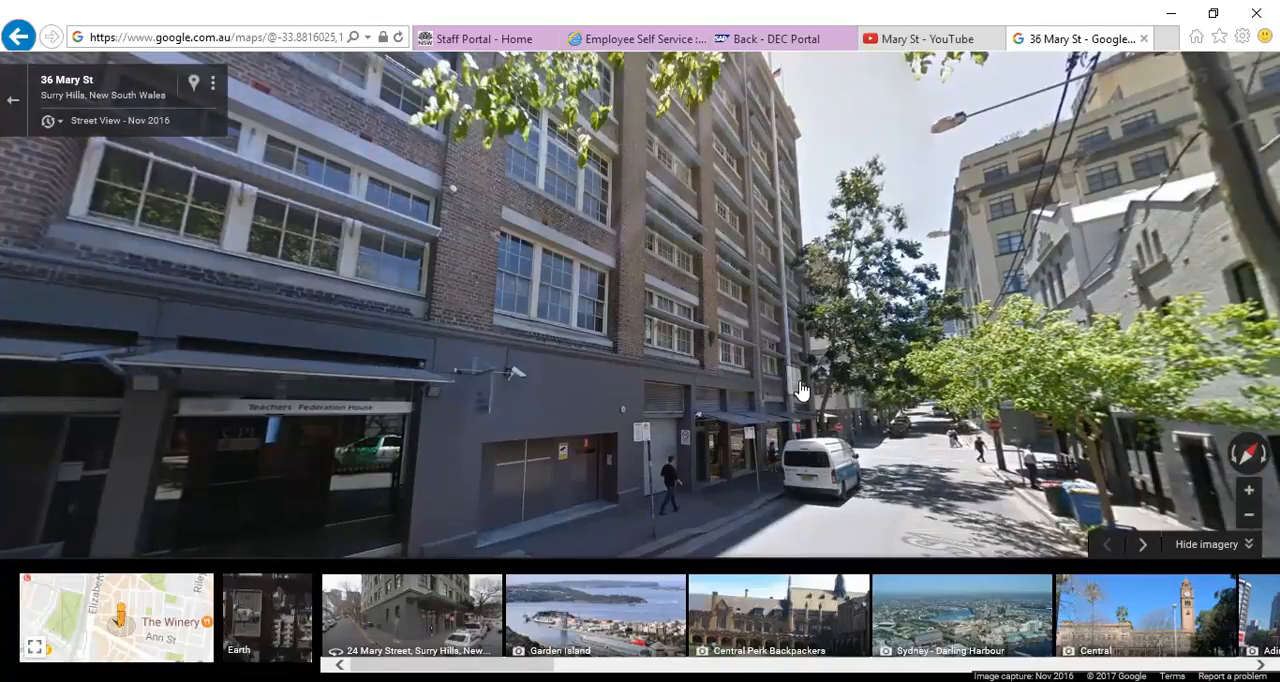
{"action": "left_click", "coordinate": [1176, 9]}
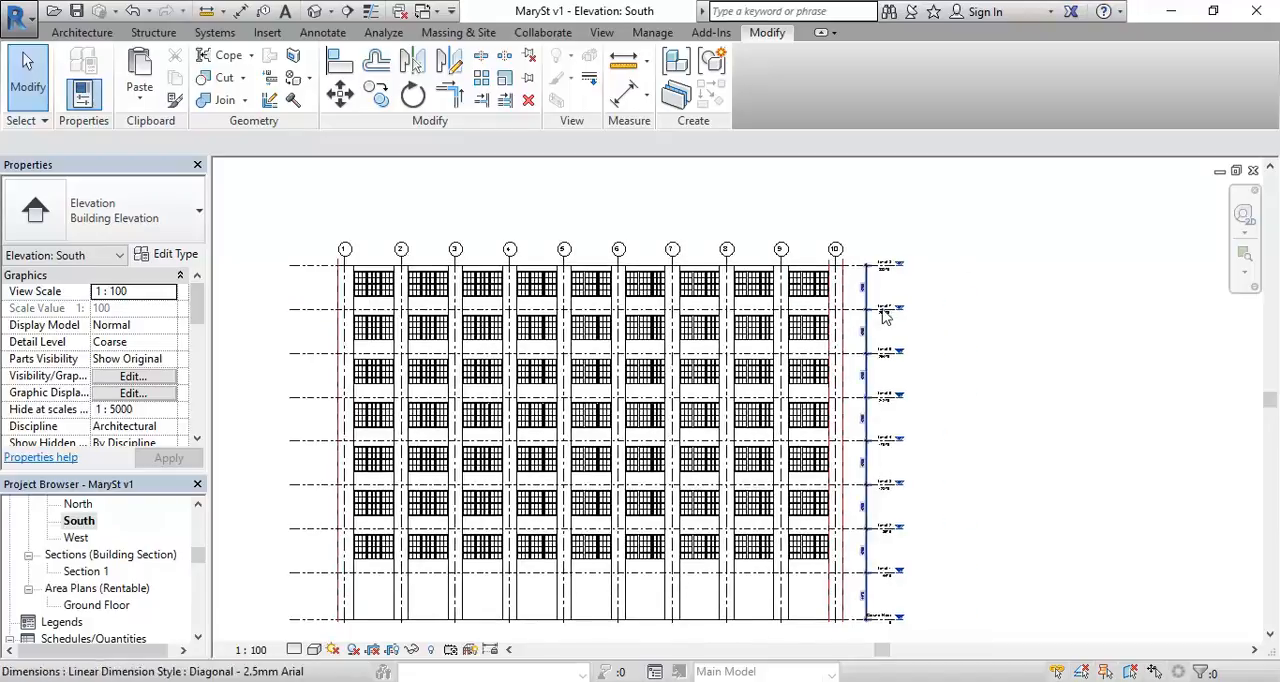
Step: Delete the Level 7 datum from the South elevation together with its plan view
{"action": "scroll", "coordinate": [876, 316], "scroll_direction": "up", "scroll_amount": 2}
{"action": "scroll", "coordinate": [876, 316], "scroll_direction": "up", "scroll_amount": 2}
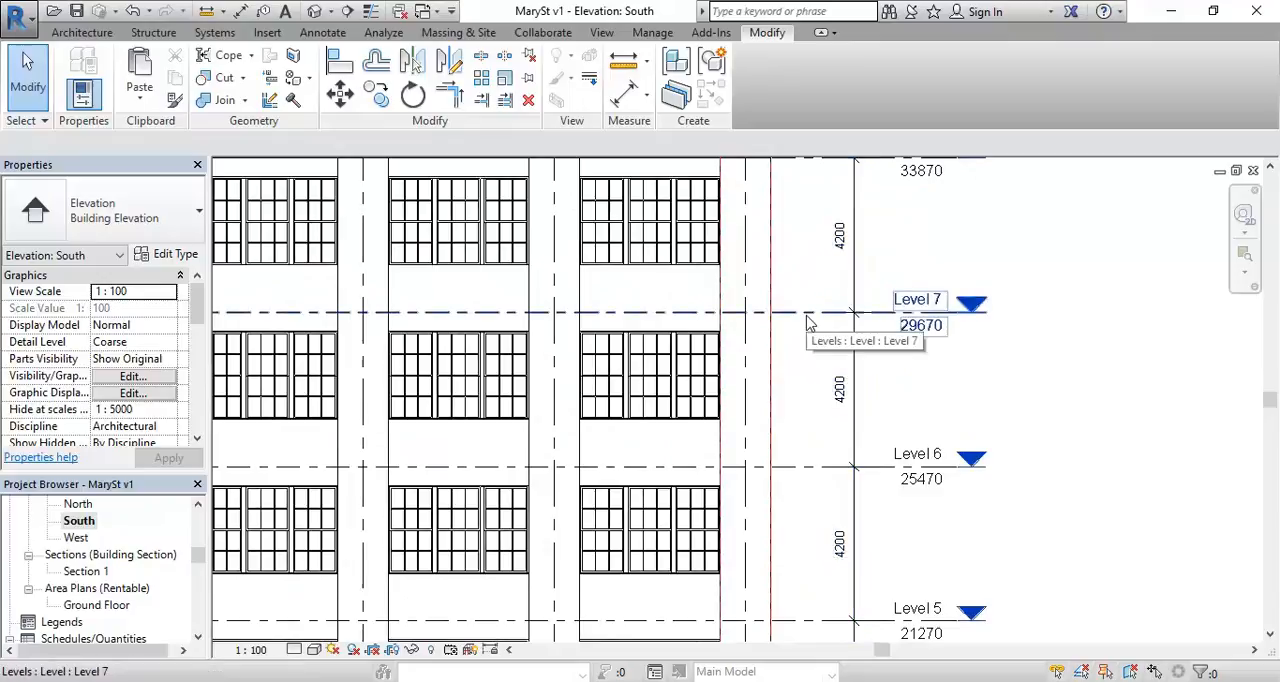
{"action": "left_click", "coordinate": [810, 322]}
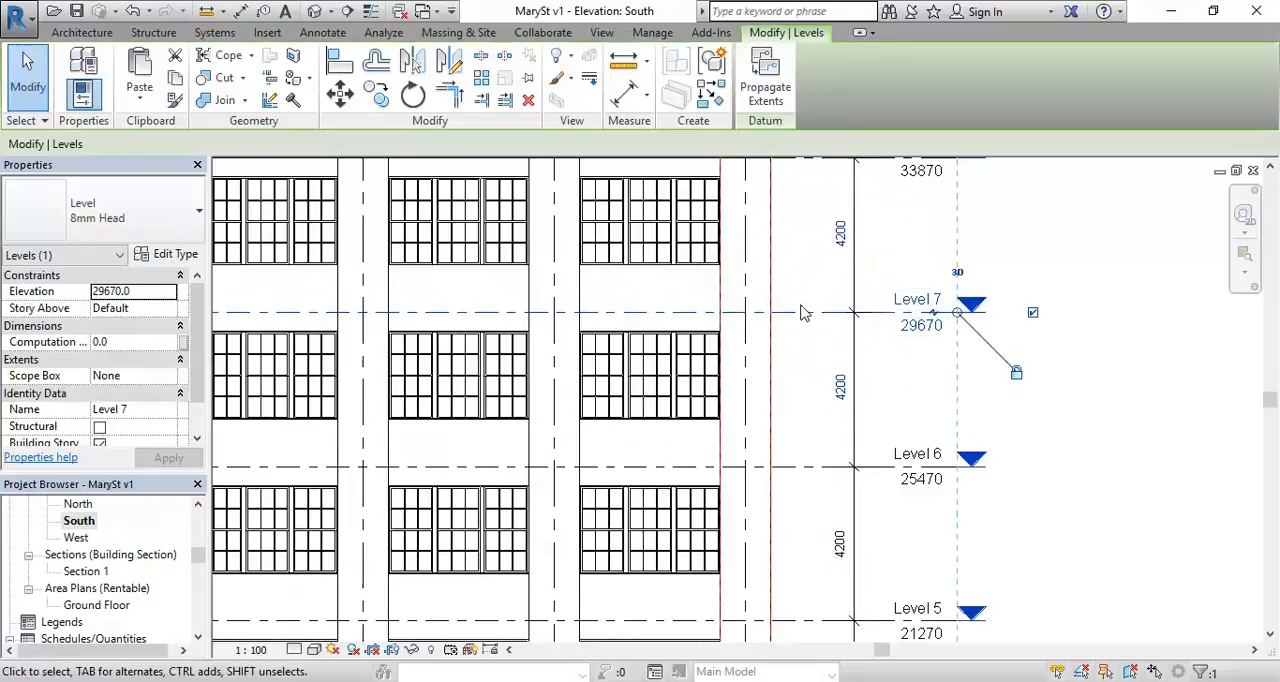
{"action": "scroll", "coordinate": [808, 313], "scroll_direction": "down", "scroll_amount": 3}
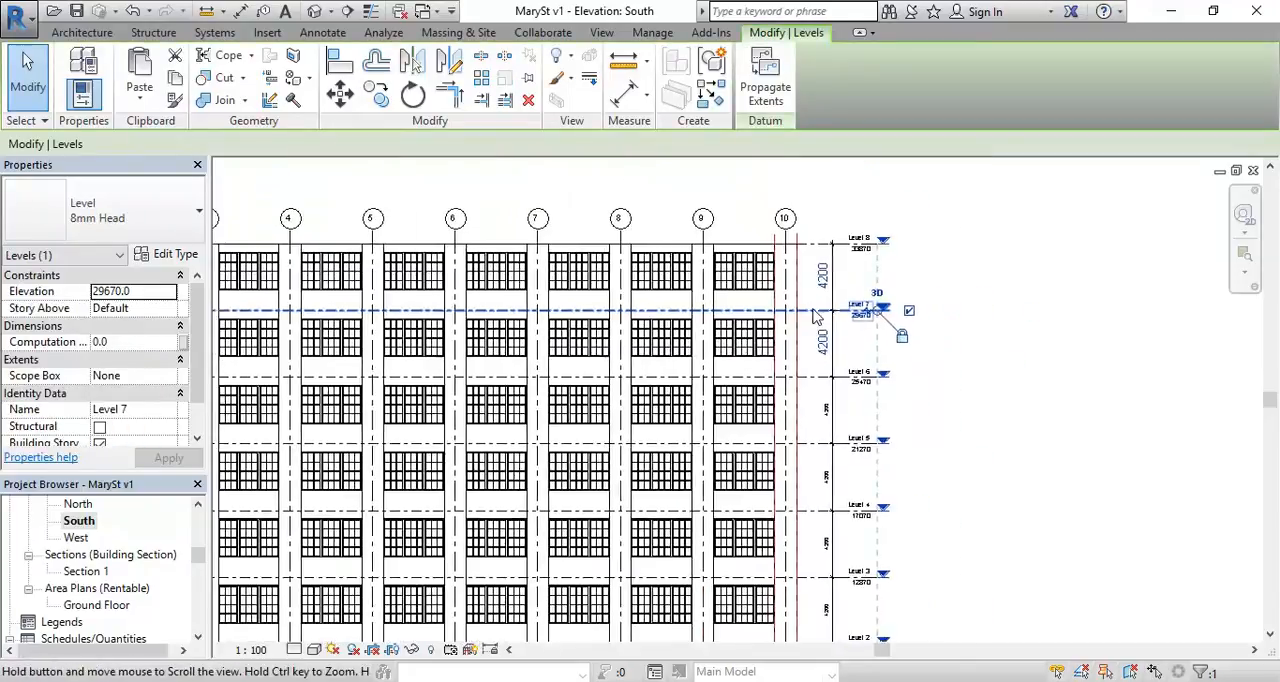
{"action": "key", "text": "Delete"}
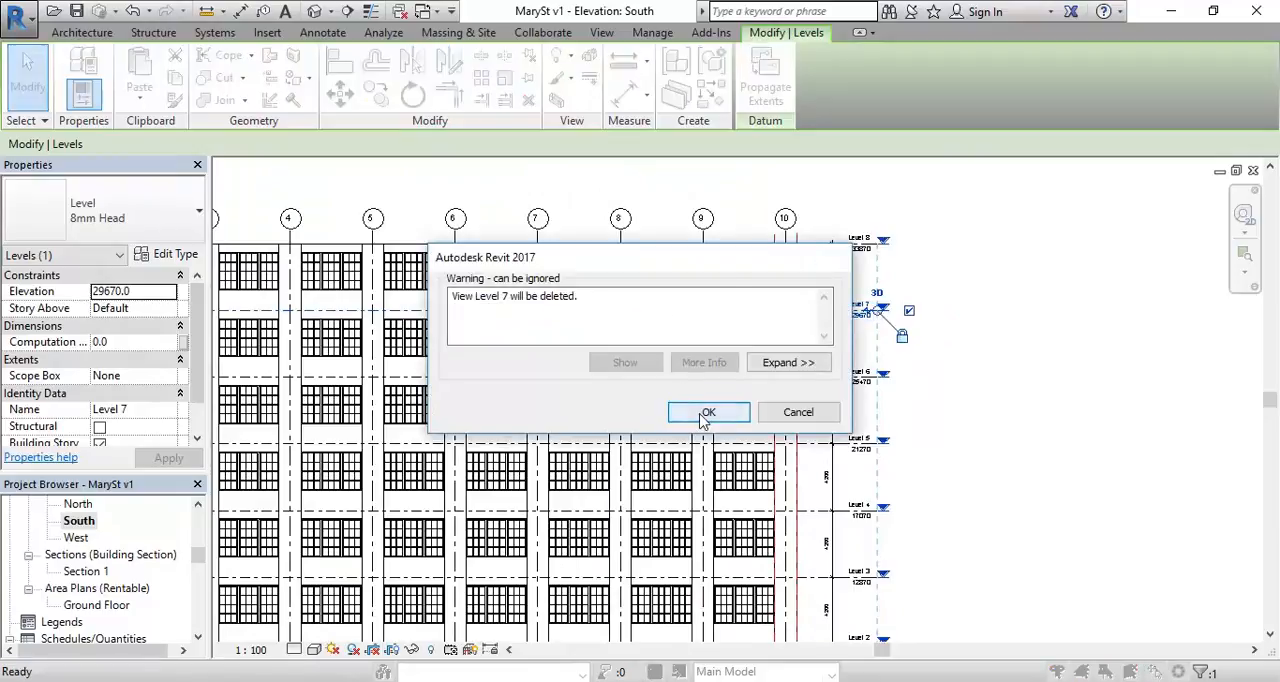
{"action": "left_click", "coordinate": [706, 418]}
Step: Select the top row of nine sash windows just below Level 8 and delete it
{"action": "scroll", "coordinate": [612, 302], "scroll_direction": "down", "scroll_amount": 1}
{"action": "middle_click_drag", "start_coordinate": [608, 302], "coordinate": [887, 325]}
{"action": "scroll", "coordinate": [679, 341], "scroll_direction": "down", "scroll_amount": 2}
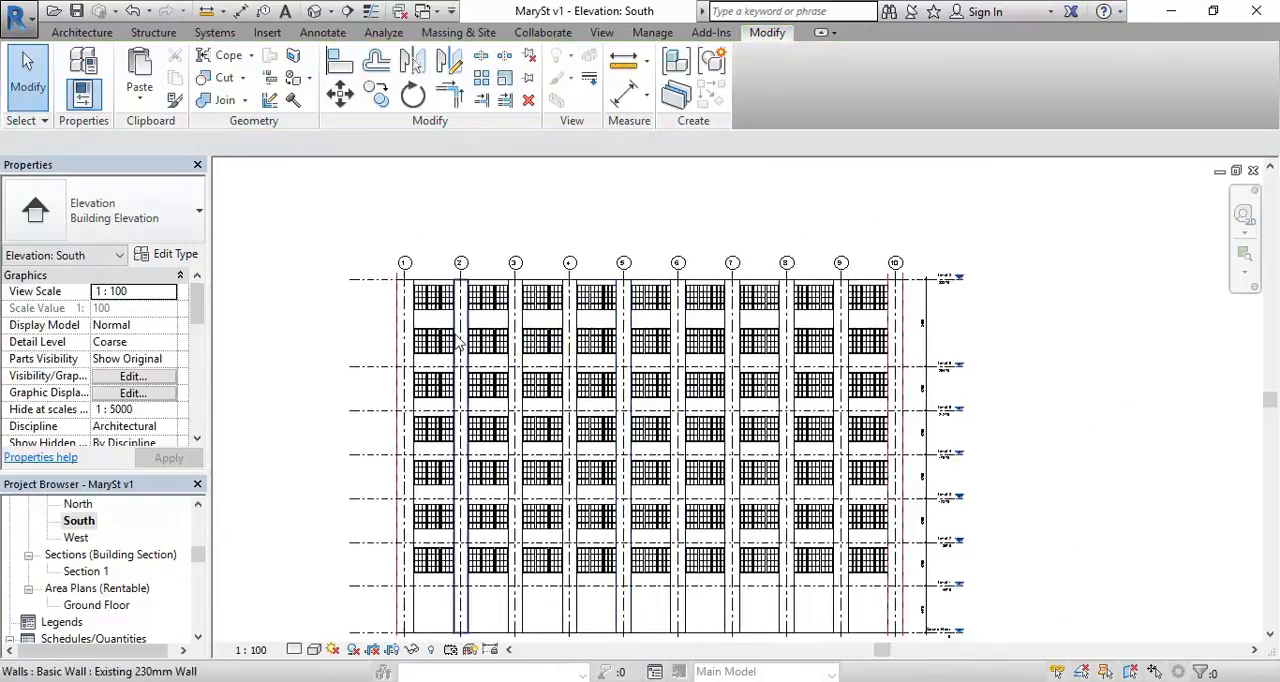
{"action": "left_click_drag", "start_coordinate": [358, 318], "coordinate": [923, 288]}
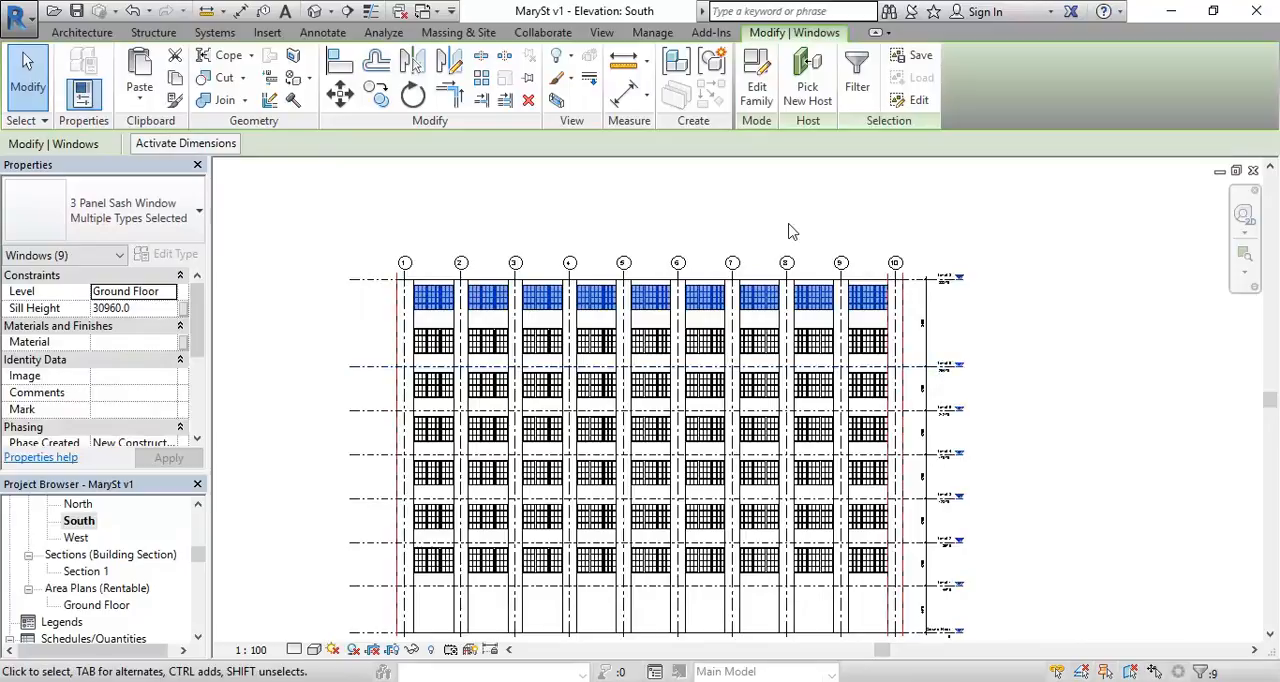
{"action": "key", "text": "Escape"}
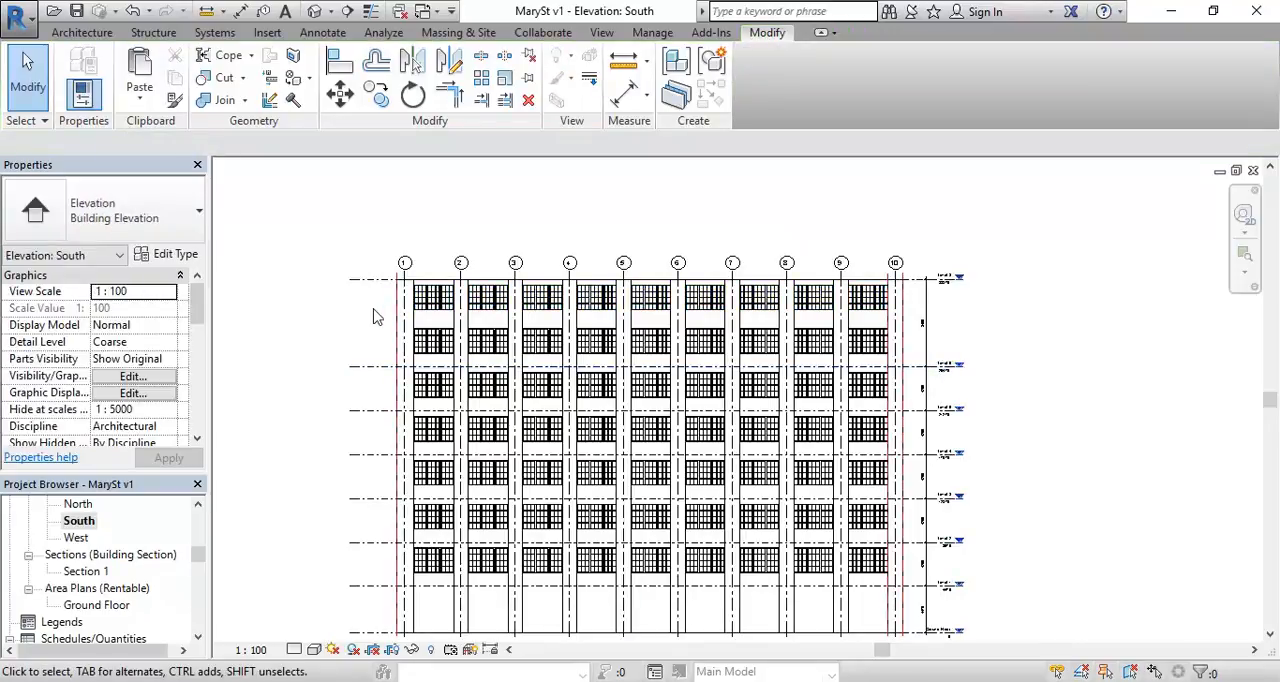
{"action": "left_click_drag", "start_coordinate": [368, 320], "coordinate": [926, 290]}
{"action": "key", "text": "Escape"}
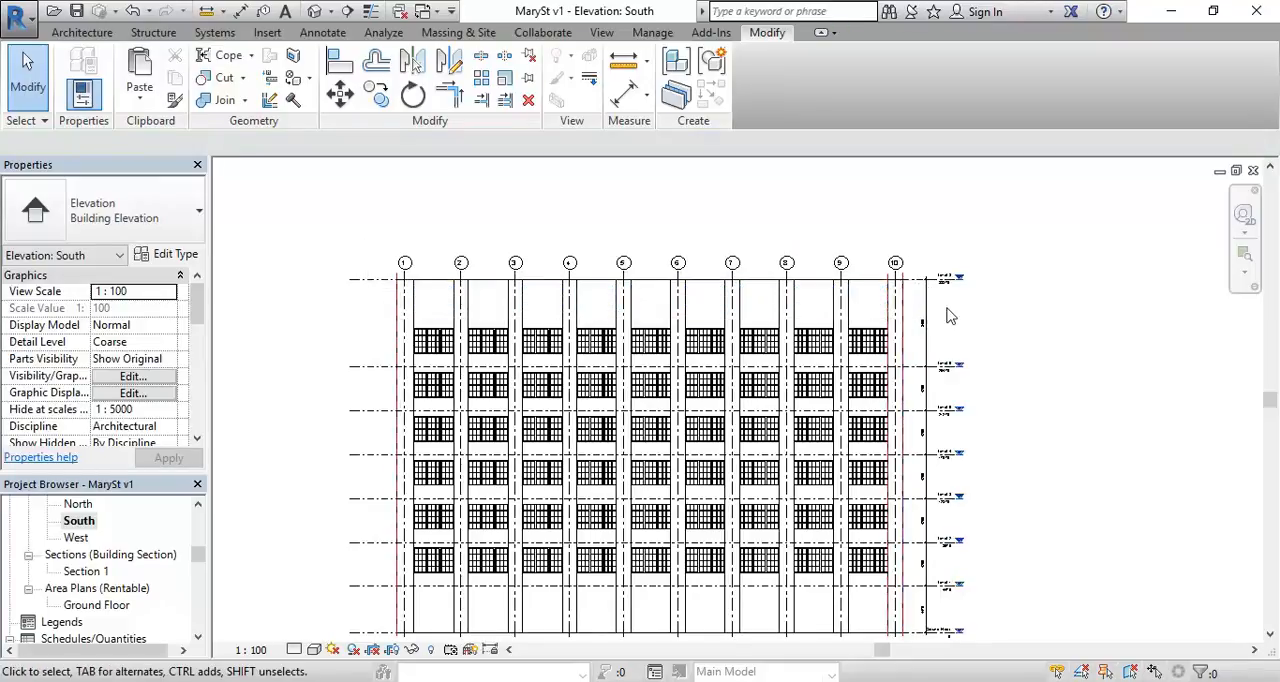
Step: Lower Level 8 by setting its distance above Level 6 to 4200
{"action": "scroll", "coordinate": [949, 313], "scroll_direction": "up", "scroll_amount": 5}
{"action": "left_click", "coordinate": [940, 231]}
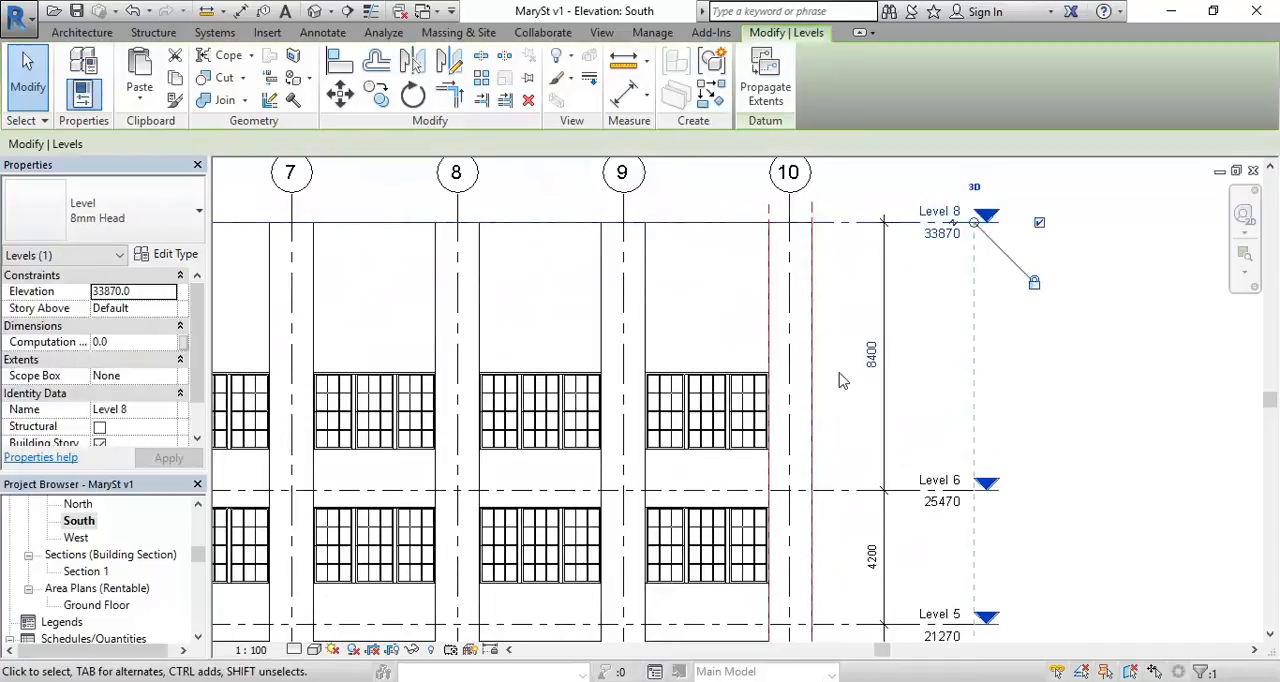
{"action": "left_click", "coordinate": [872, 355]}
{"action": "type", "text": "42"}
{"action": "key", "text": "Return"}
{"action": "left_click", "coordinate": [722, 270]}
{"action": "scroll", "coordinate": [693, 278], "scroll_direction": "down", "scroll_amount": 5}
{"action": "scroll", "coordinate": [693, 278], "scroll_direction": "down", "scroll_amount": 2}
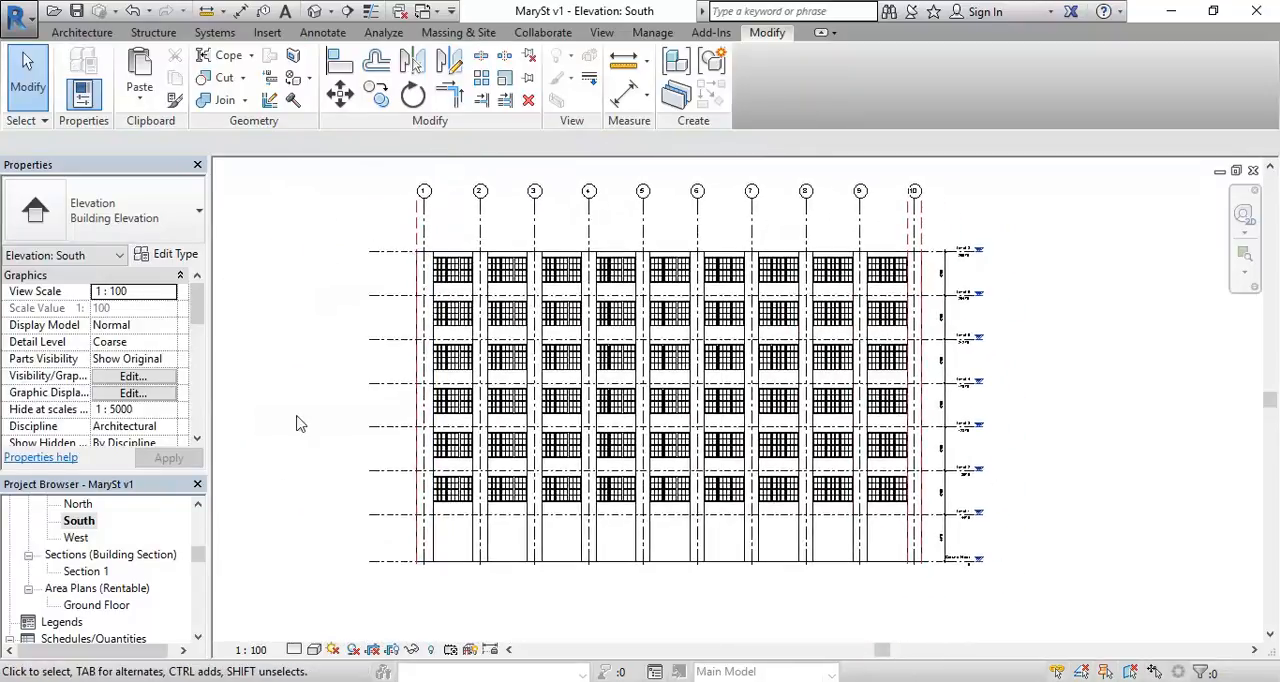
{"action": "middle_click_drag", "start_coordinate": [296, 424], "coordinate": [287, 426]}
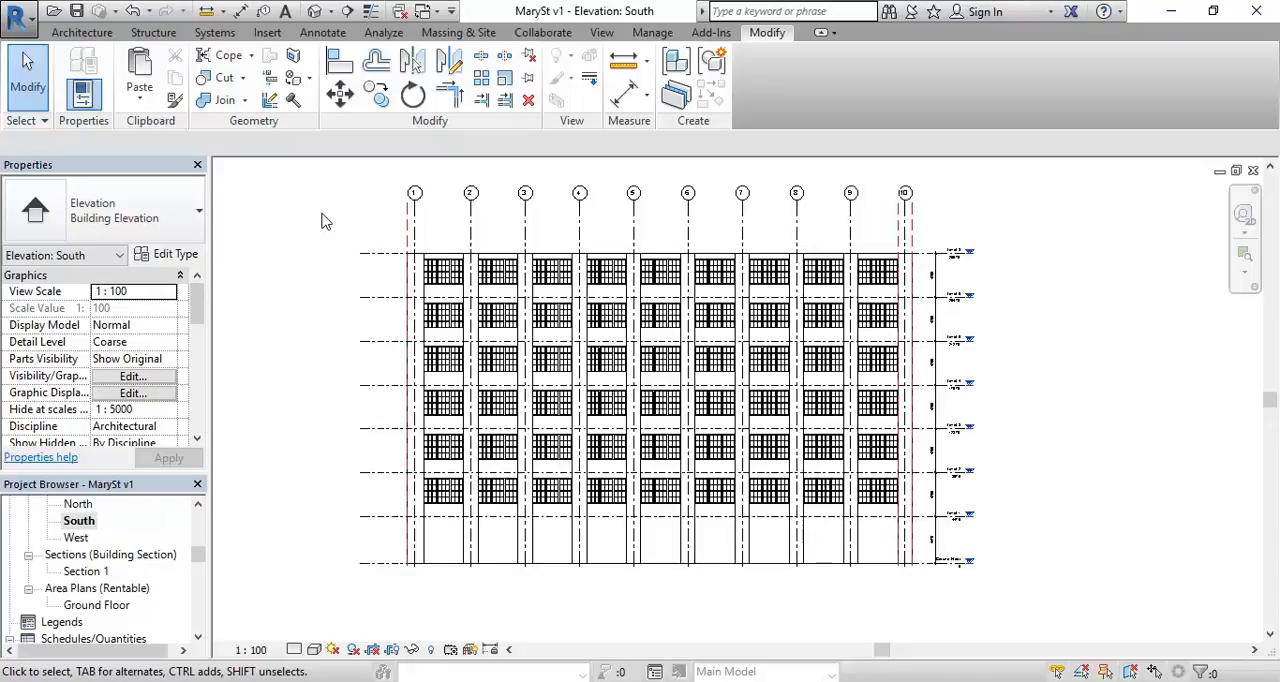
{"action": "mouse_move", "coordinate": [322, 221]}
{"action": "middle_mouse_down"}
{"action": "mouse_move", "coordinate": [337, 240]}
{"action": "mouse_move", "coordinate": [309, 243]}
{"action": "mouse_move", "coordinate": [306, 283]}
{"action": "mouse_move", "coordinate": [313, 260]}
{"action": "middle_mouse_up"}
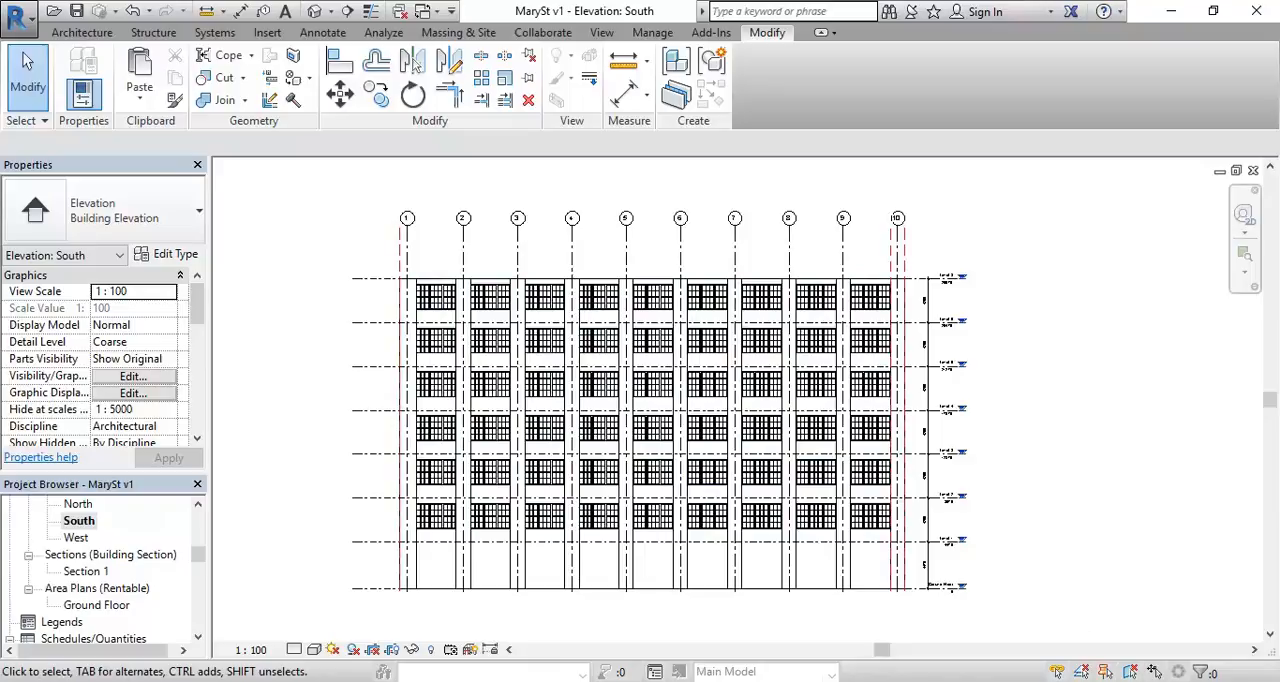
{"action": "left_click", "coordinate": [1075, 681]}
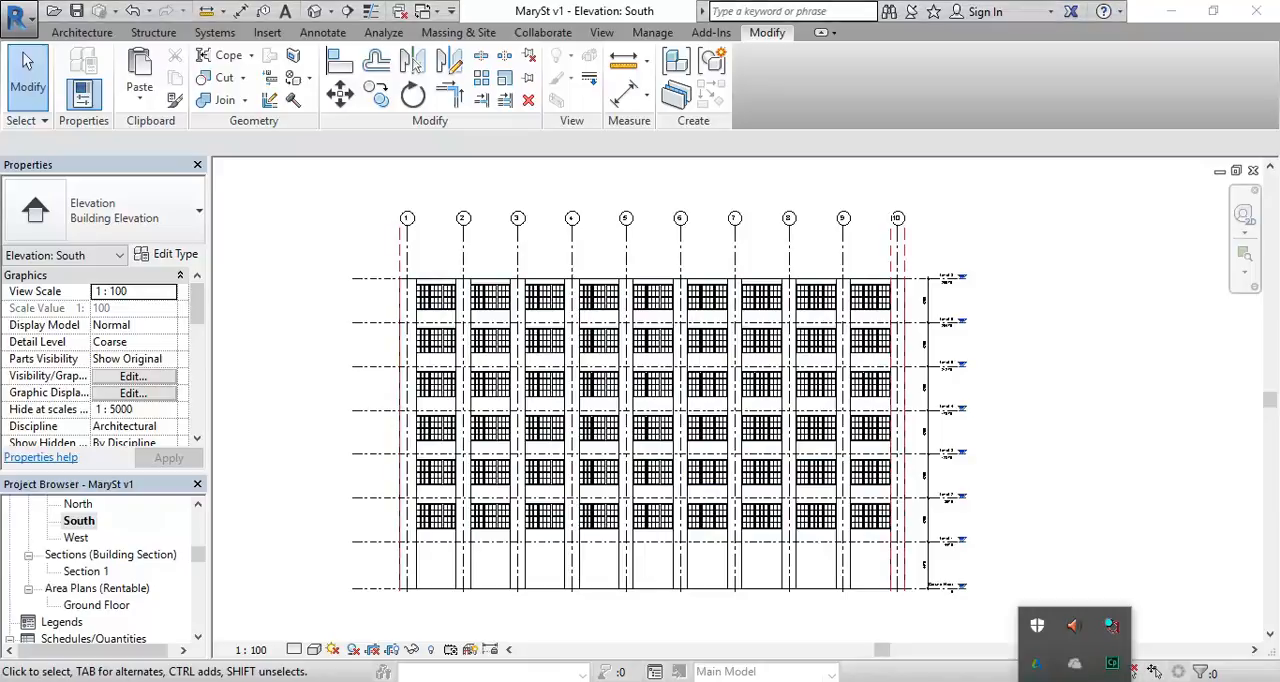